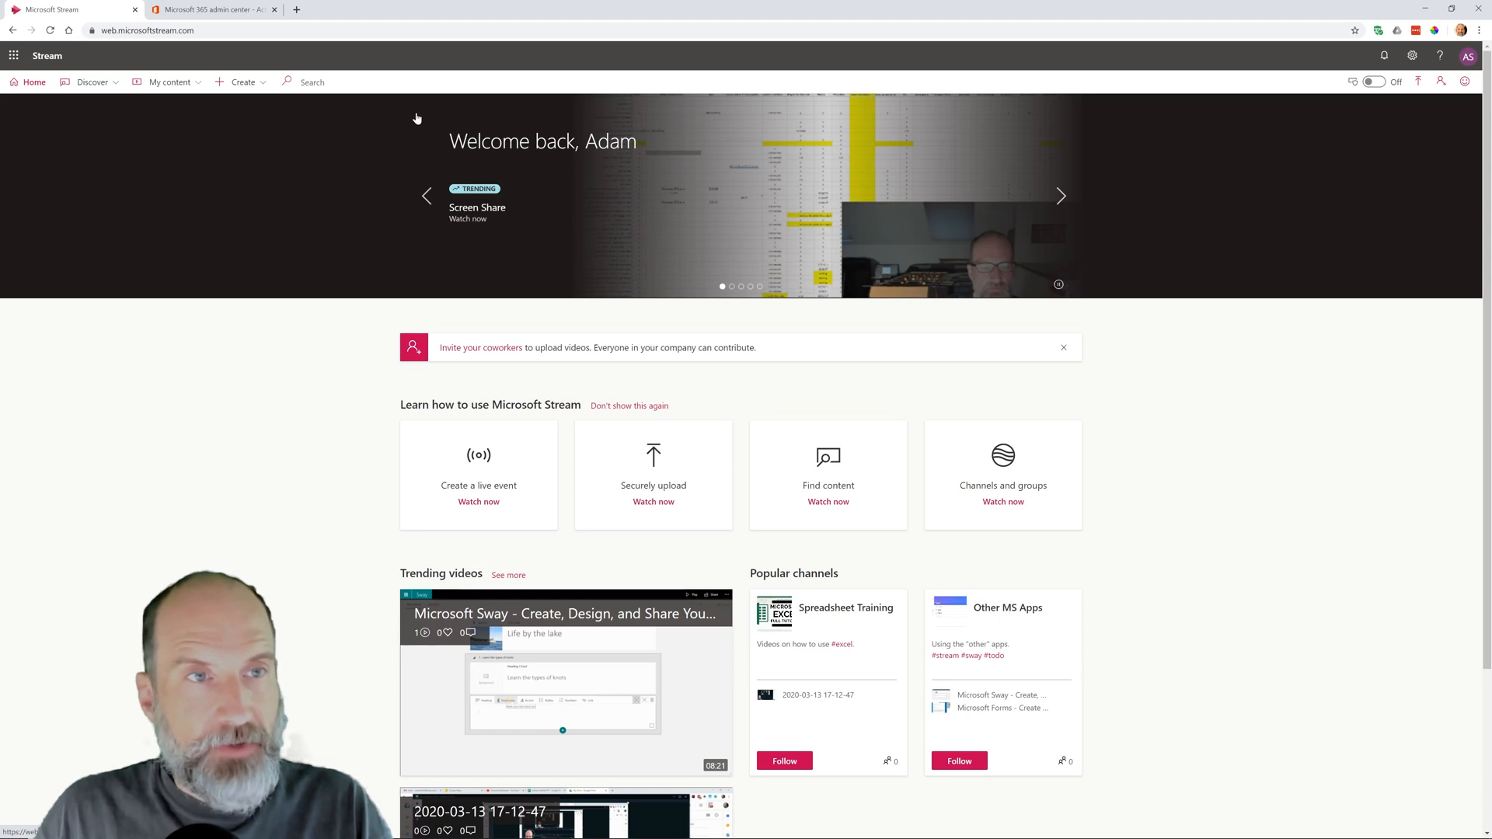
Upload the video file "Microsoft Forms - Create a Quiz" from the Desktop folder.
left_click(255, 83)
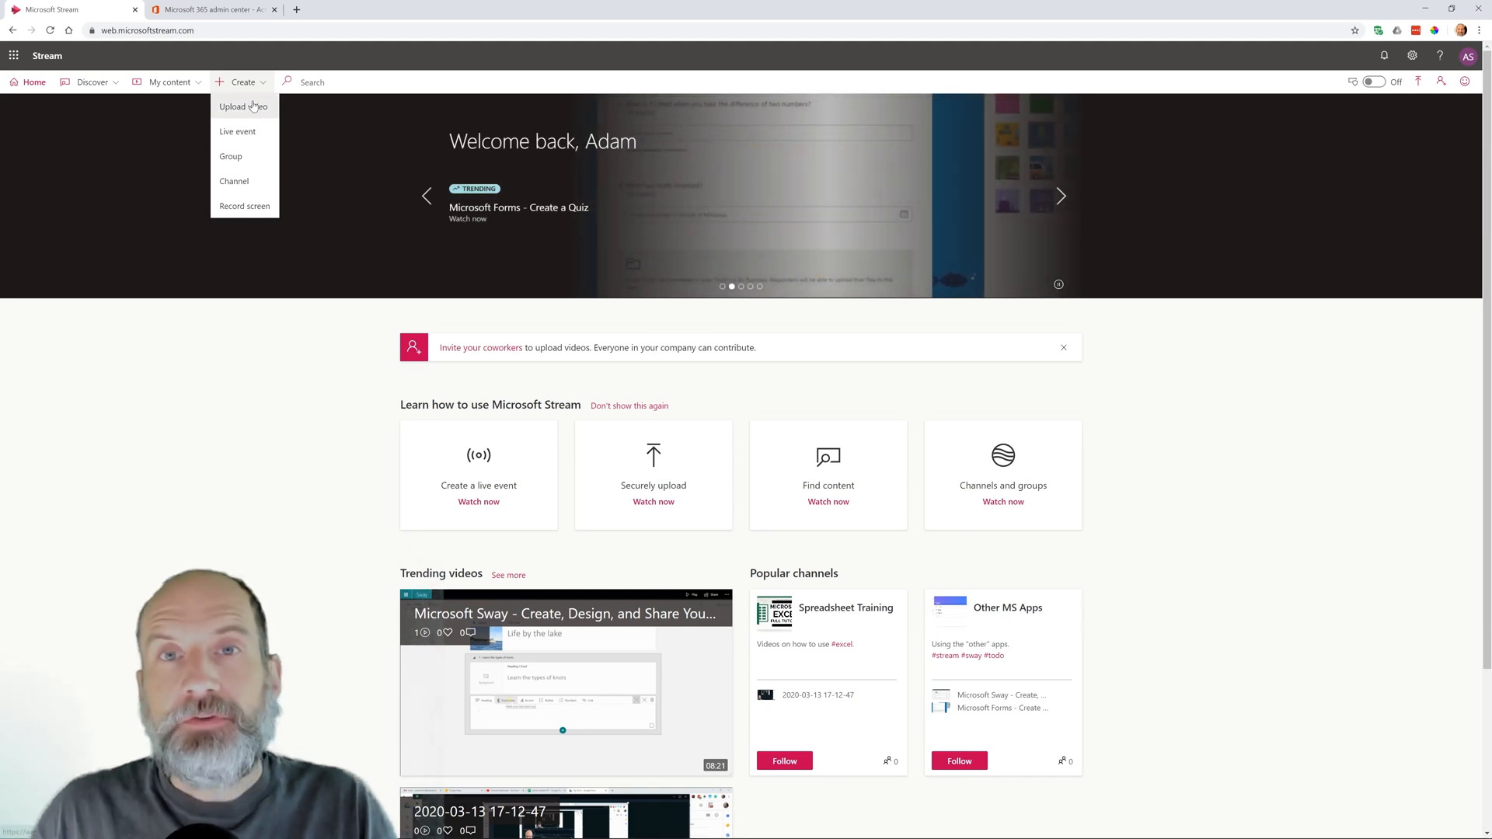
left_click(253, 105)
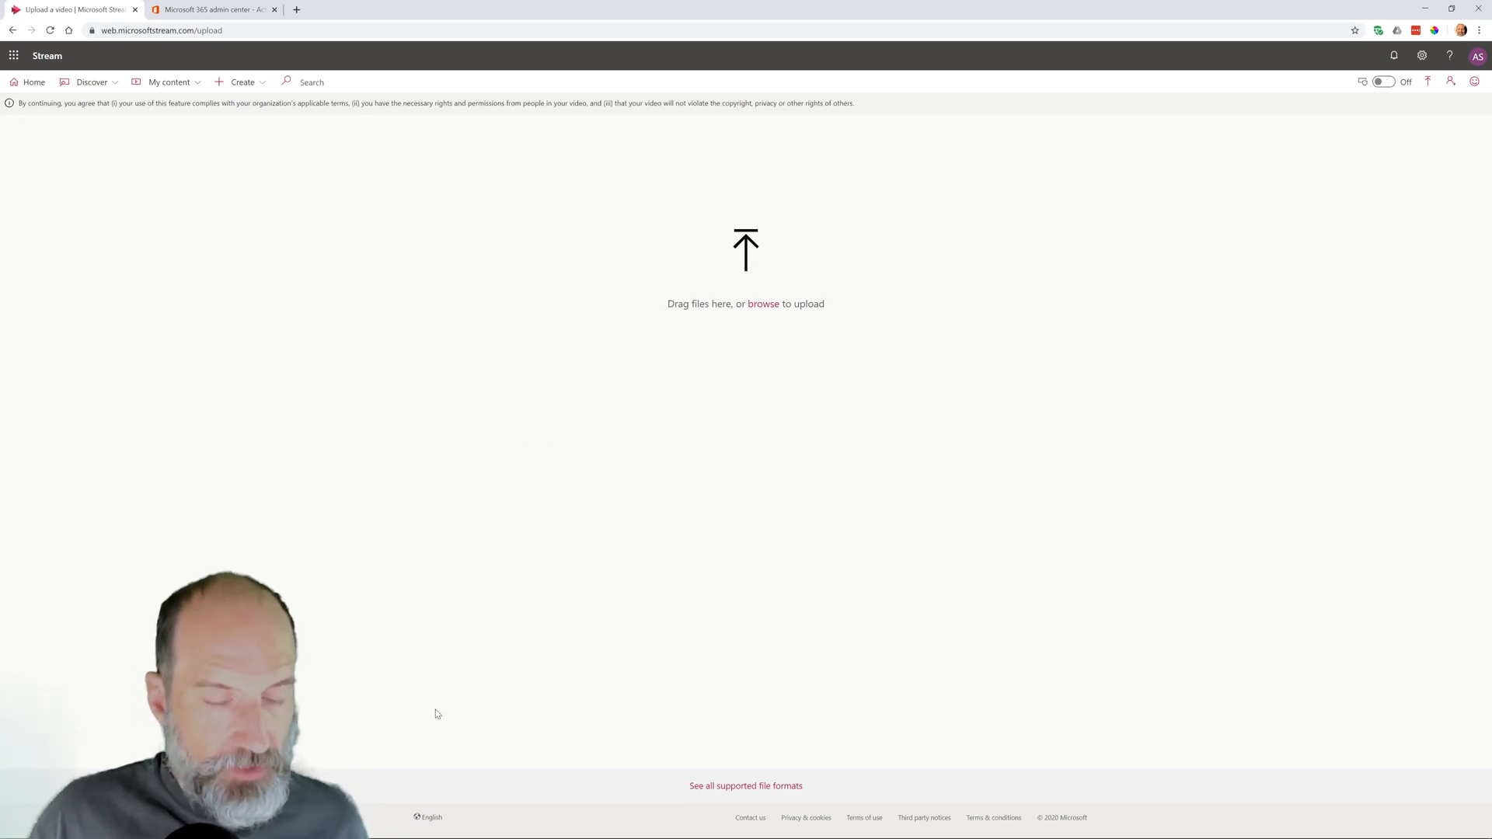
left_click(764, 306)
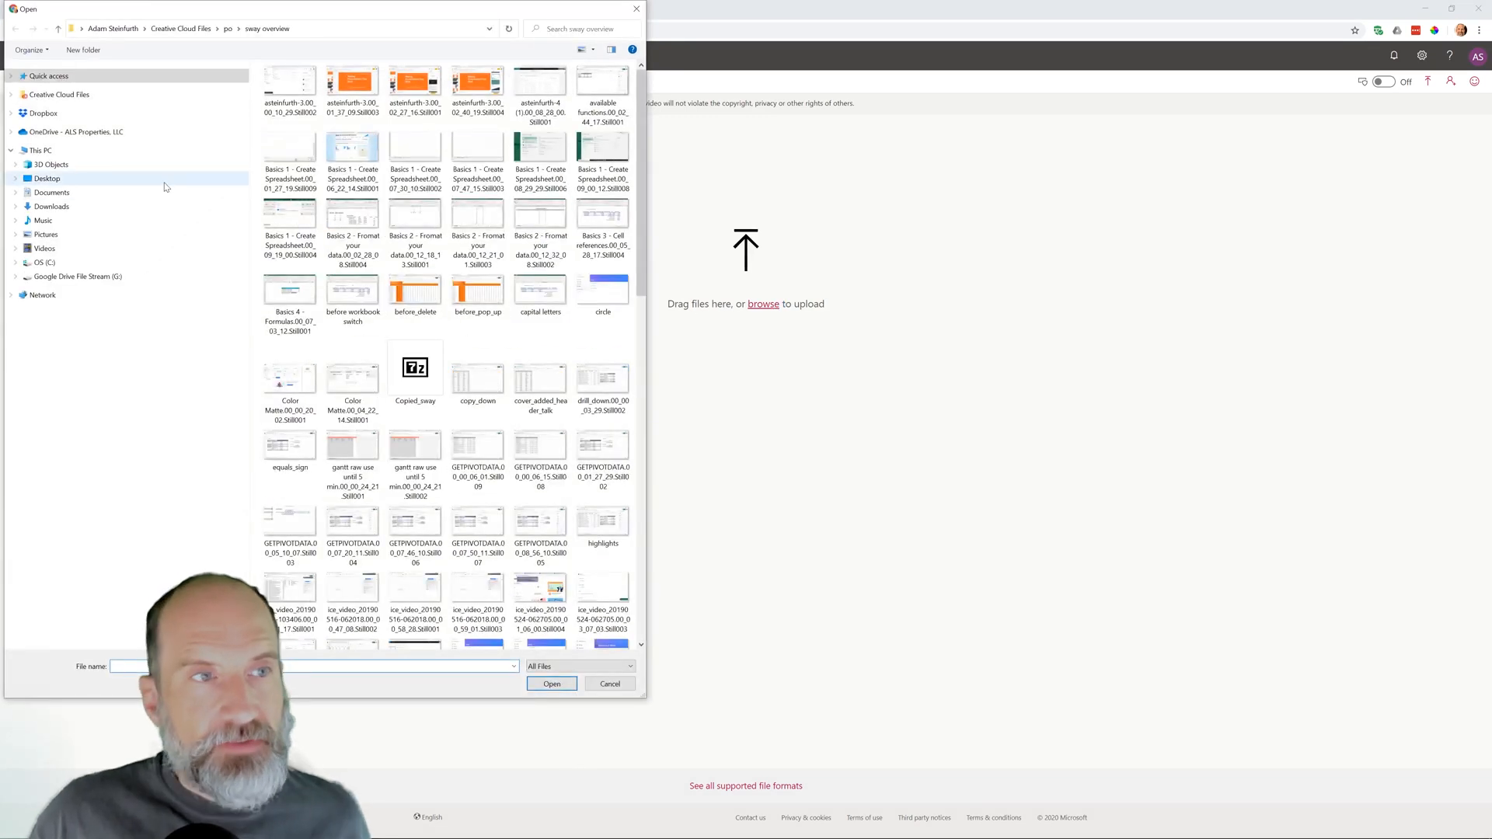
left_click(46, 180)
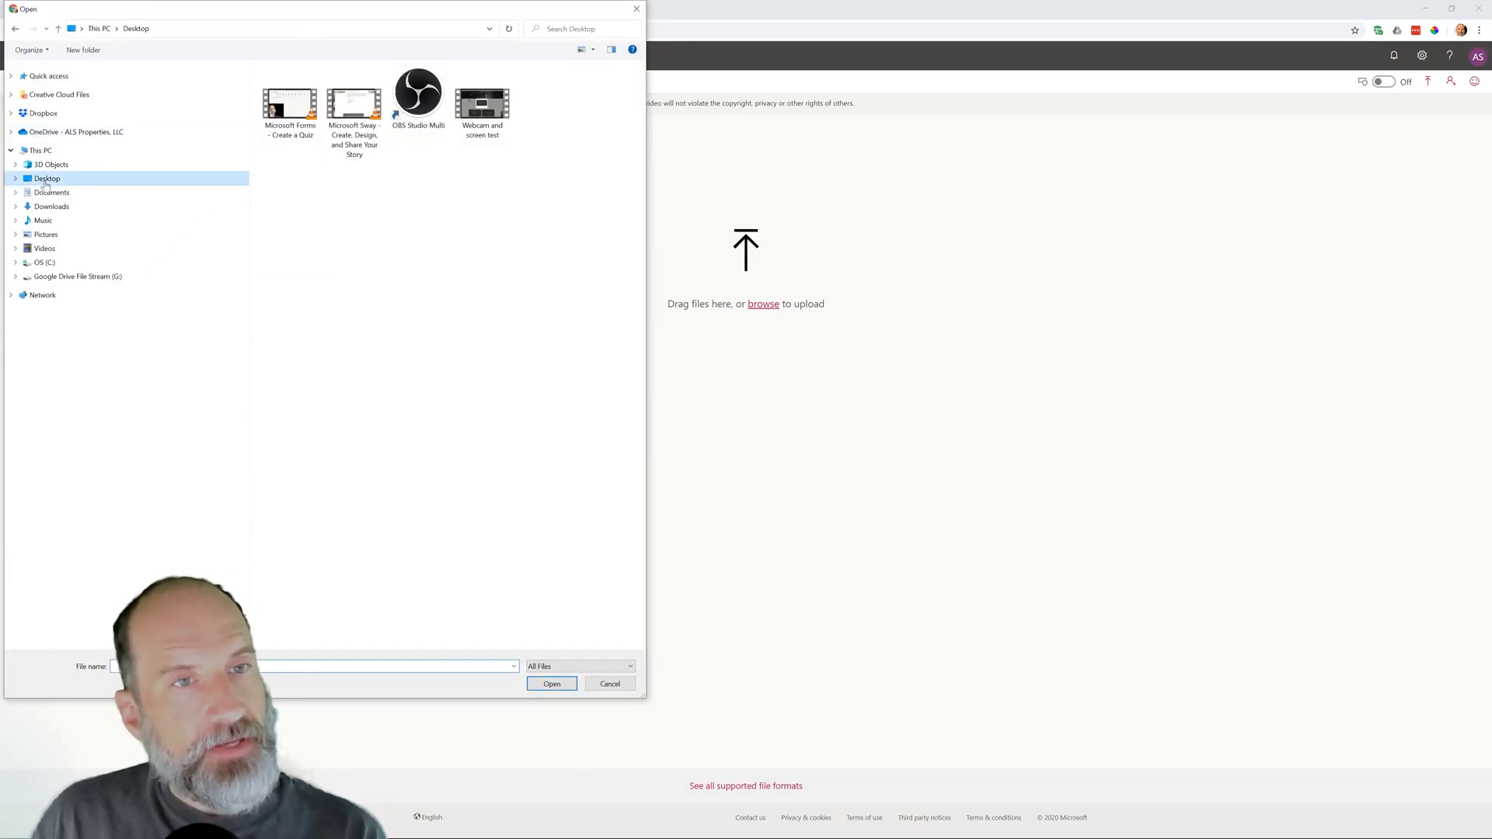
left_click(277, 115)
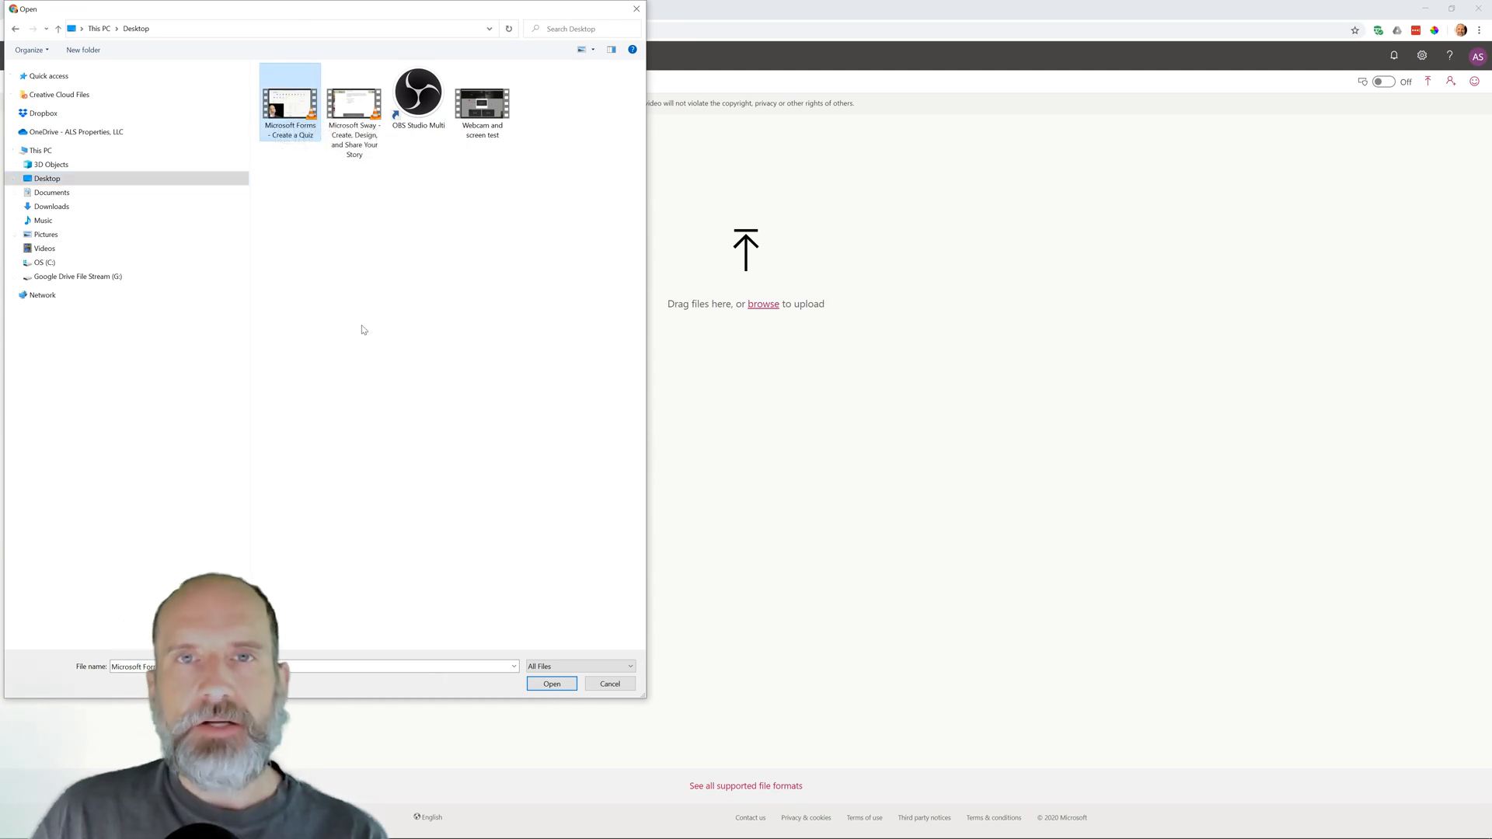
left_click(552, 685)
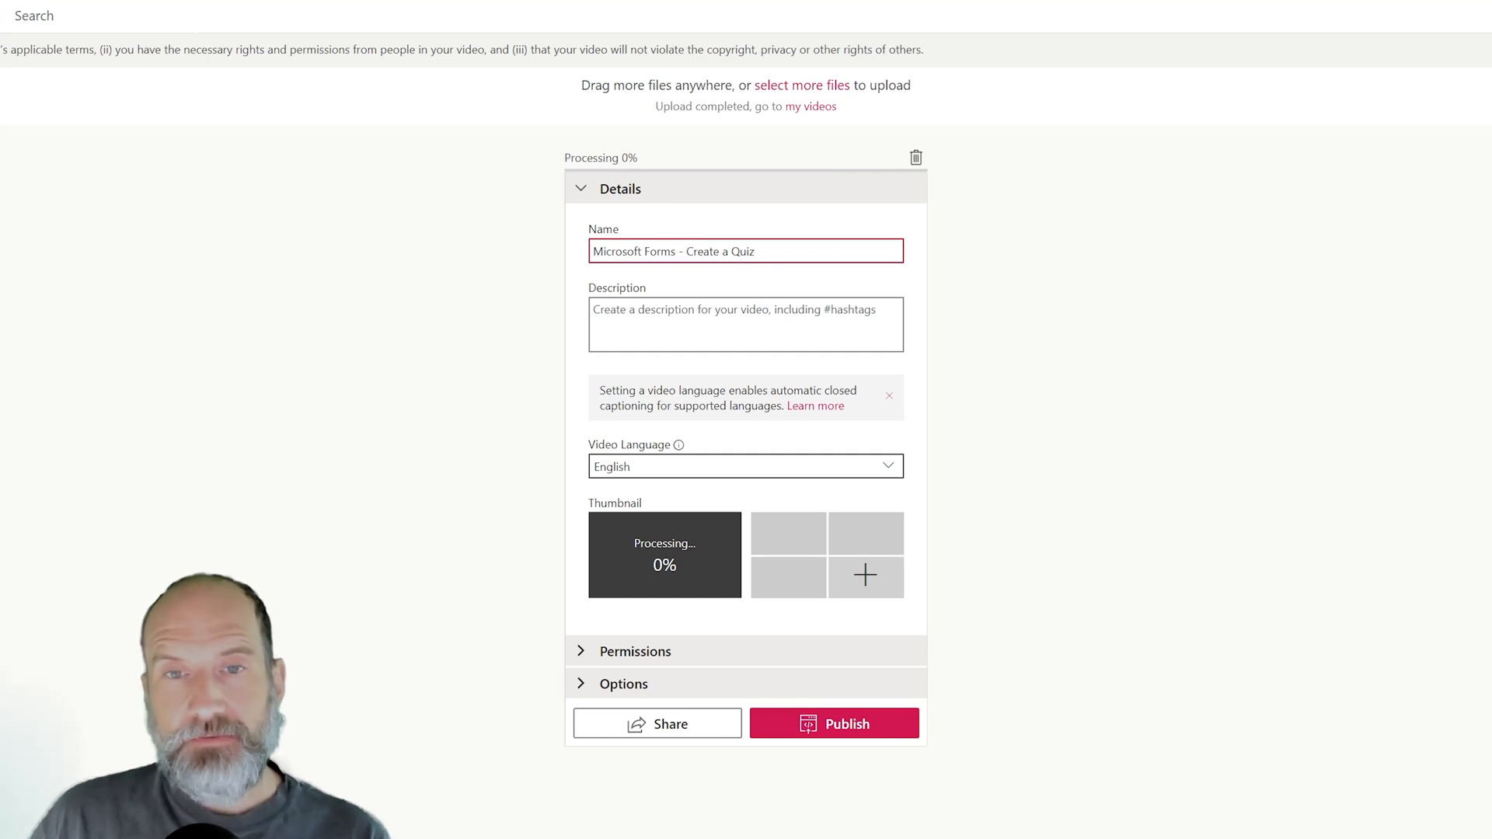
Enter the video description "Walkthrough of creating a quick in #forms." and choose English as the video language.
left_click(746, 325)
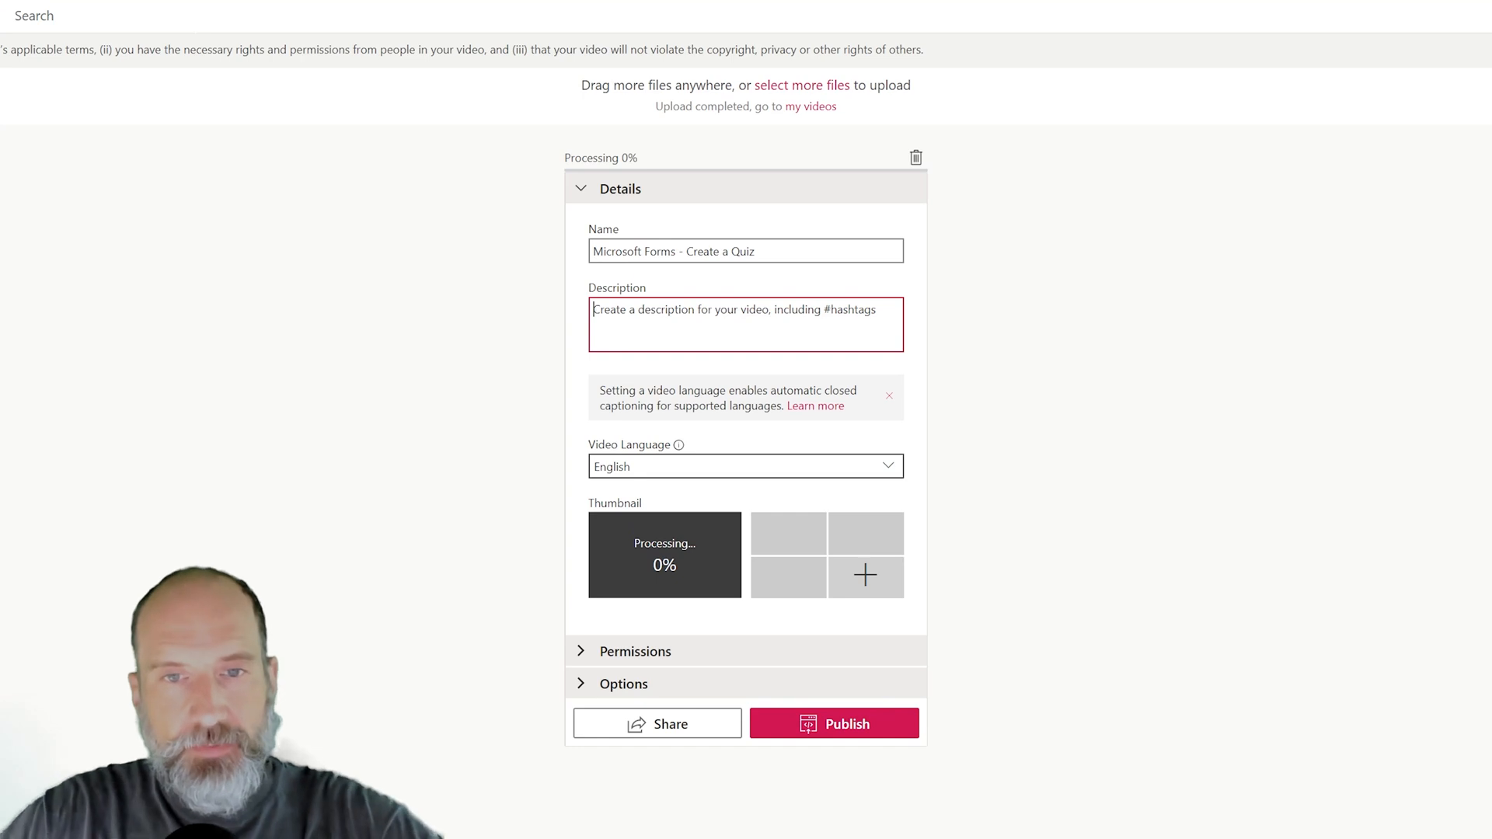
type("Walkthrough of creating a quic")
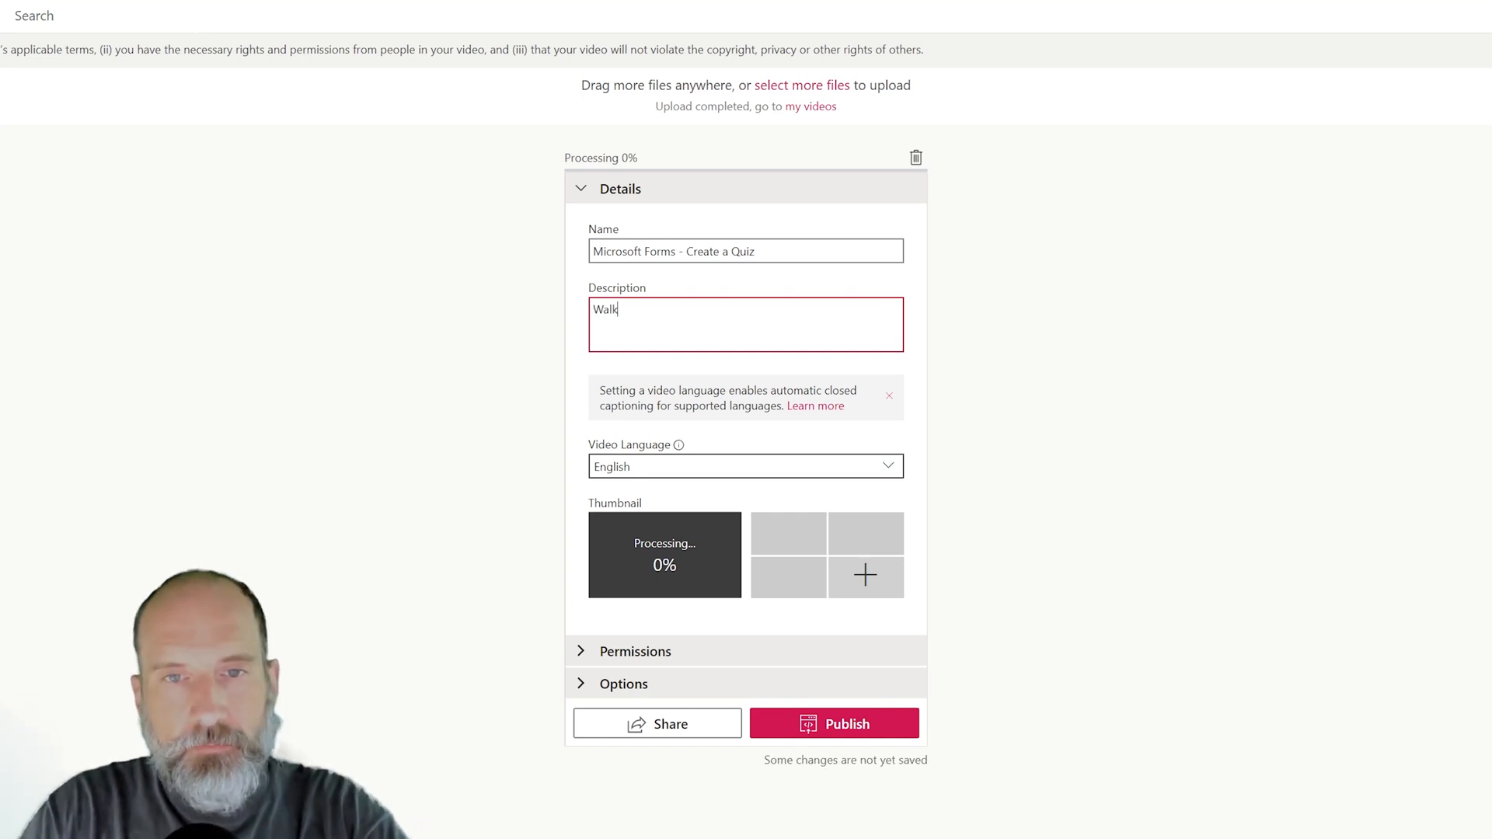
type("k is")
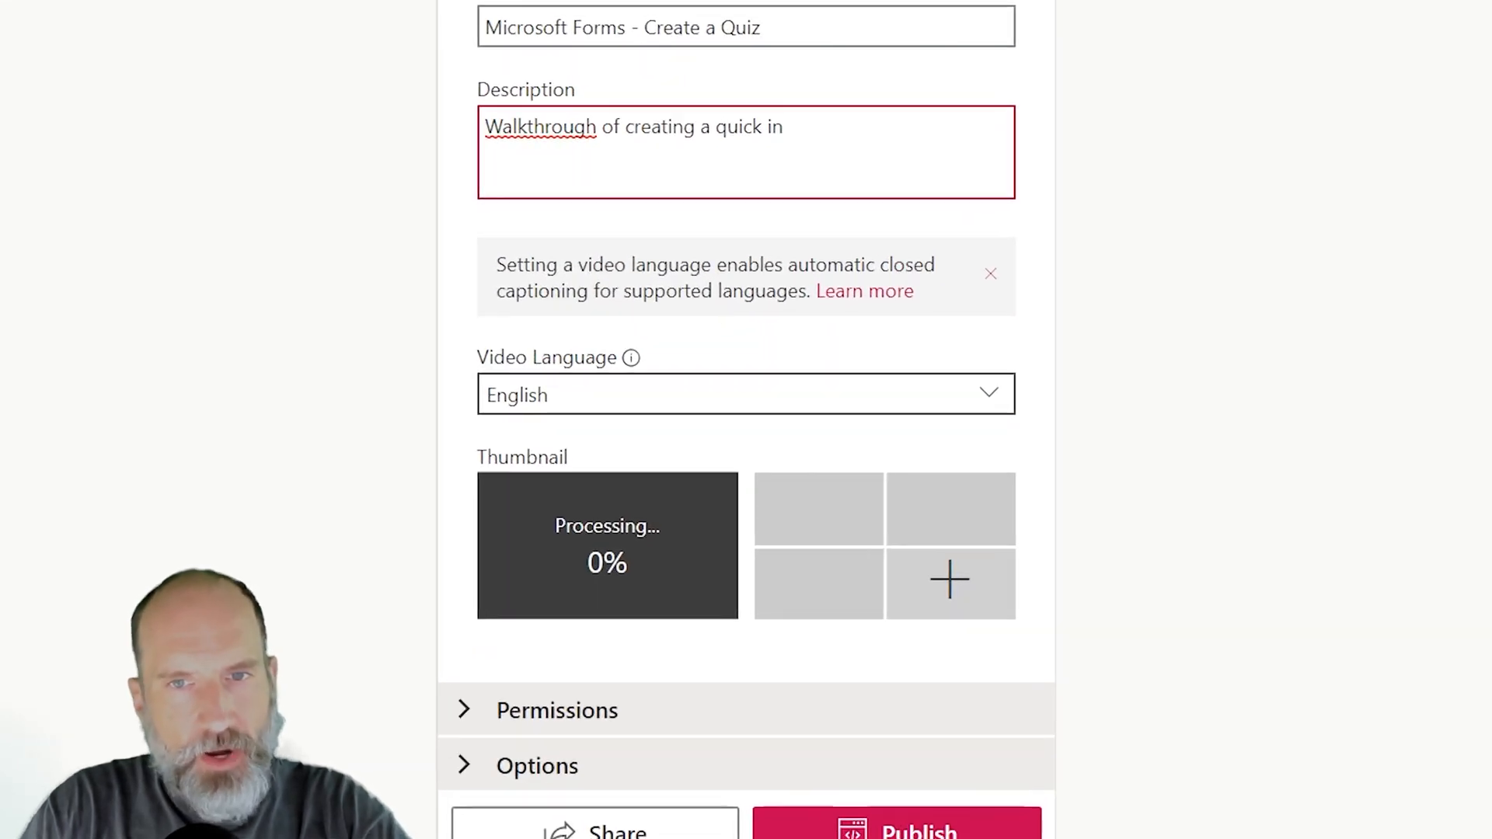
type(" #")
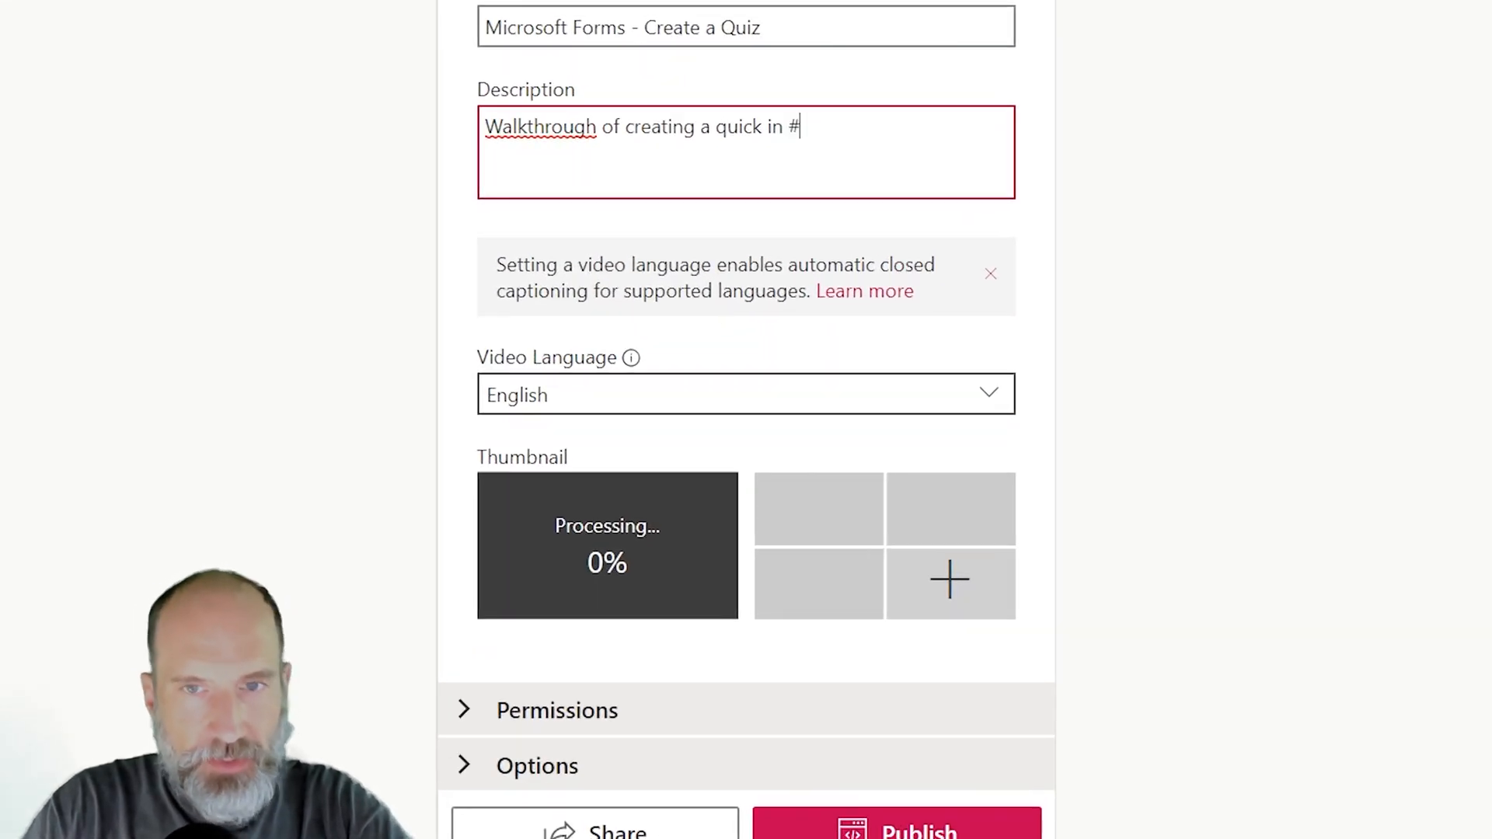
type("form")
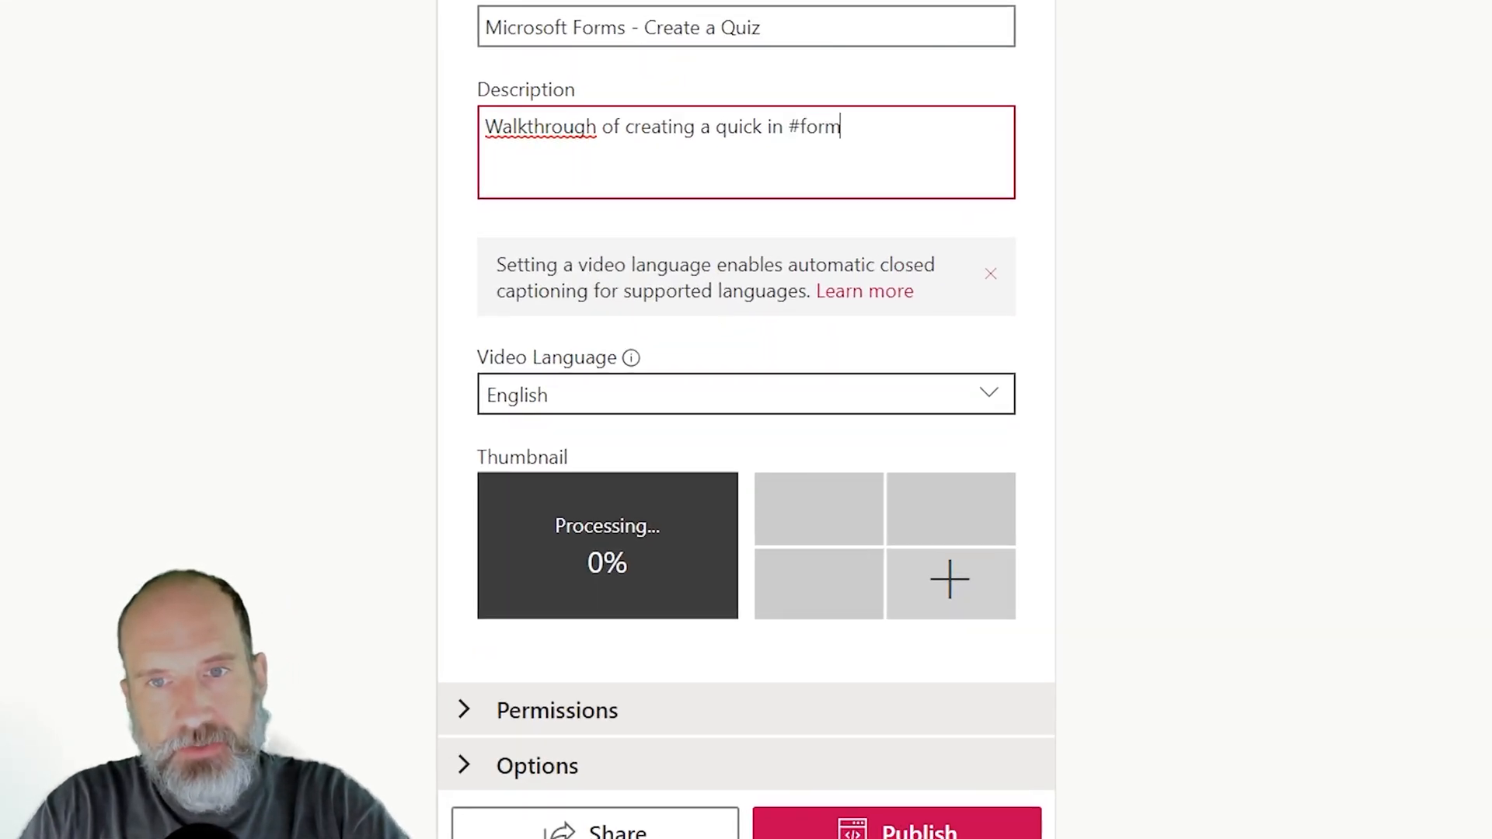
type("s")
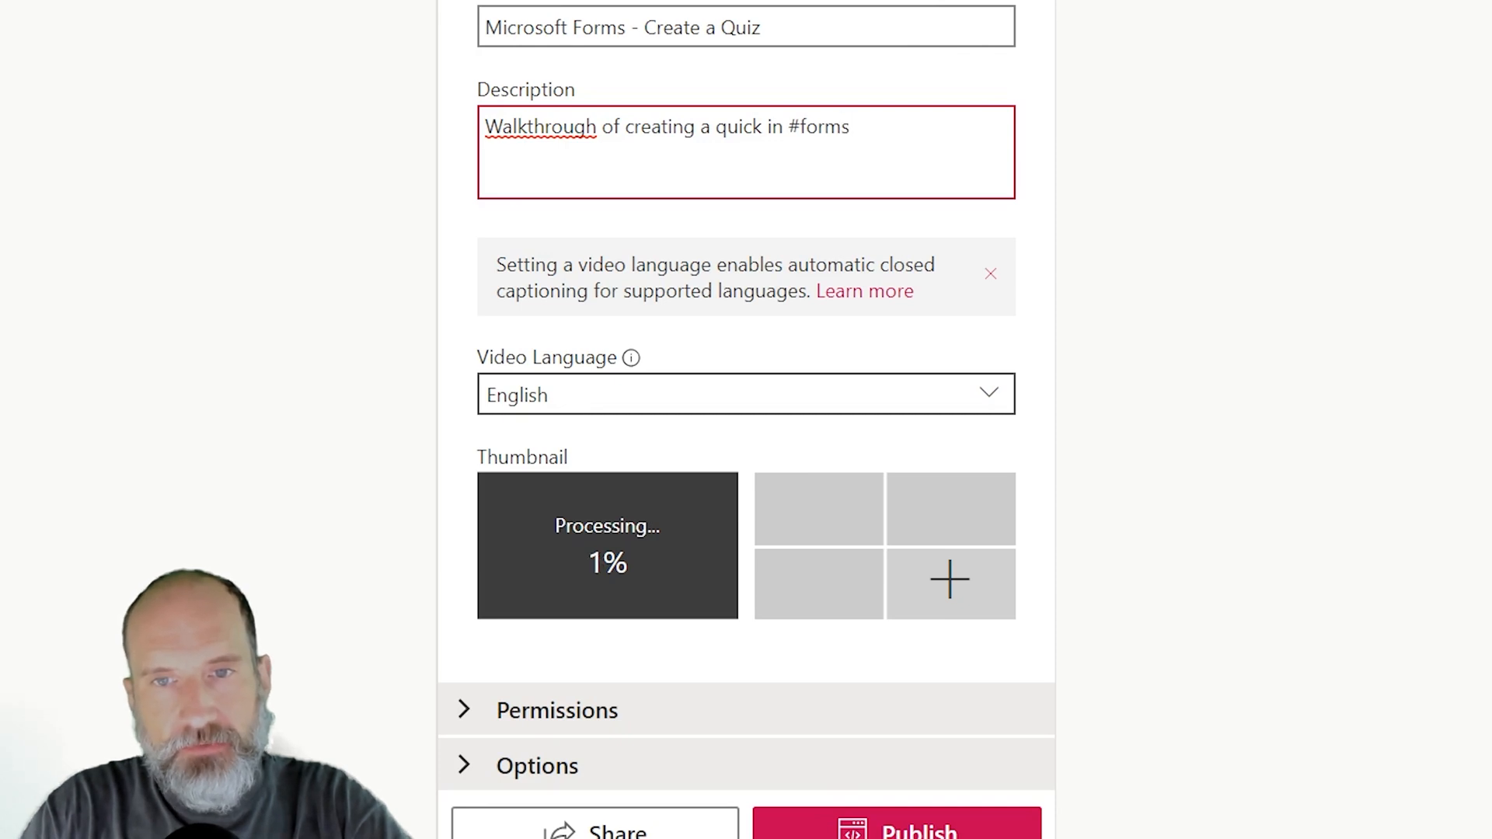
type(".")
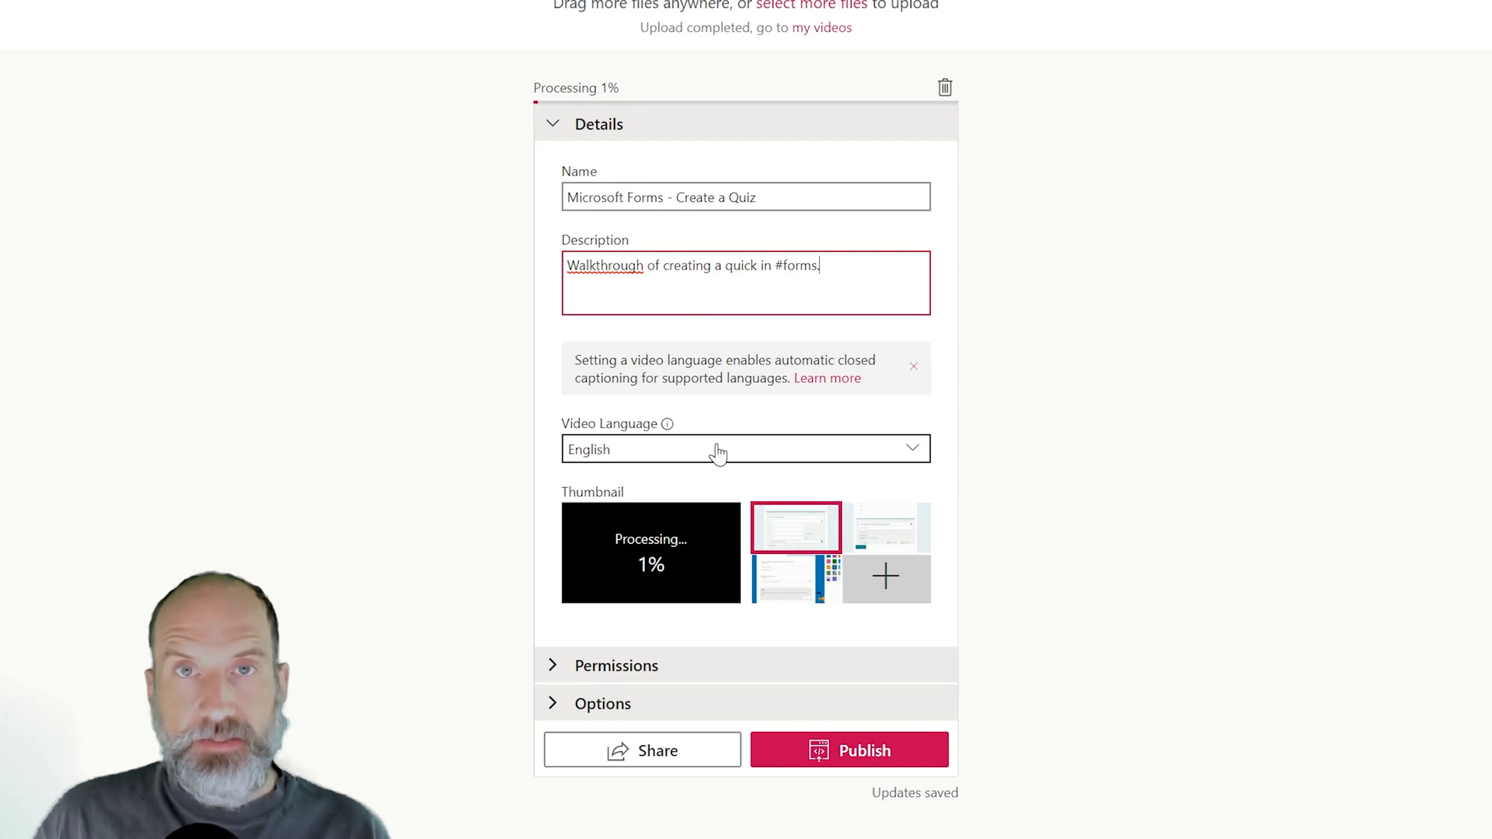
left_click(718, 451)
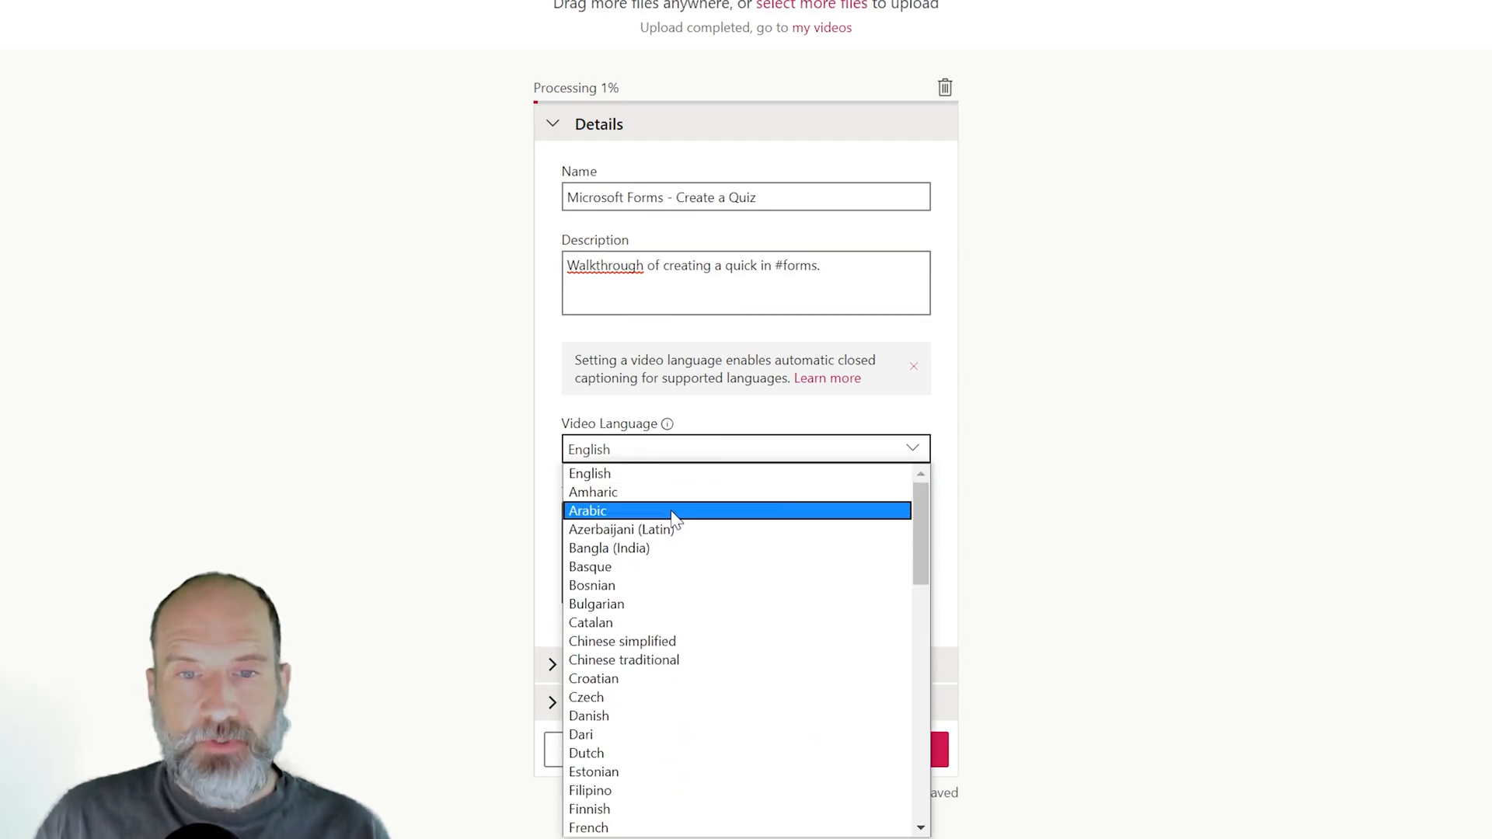
left_click(649, 478)
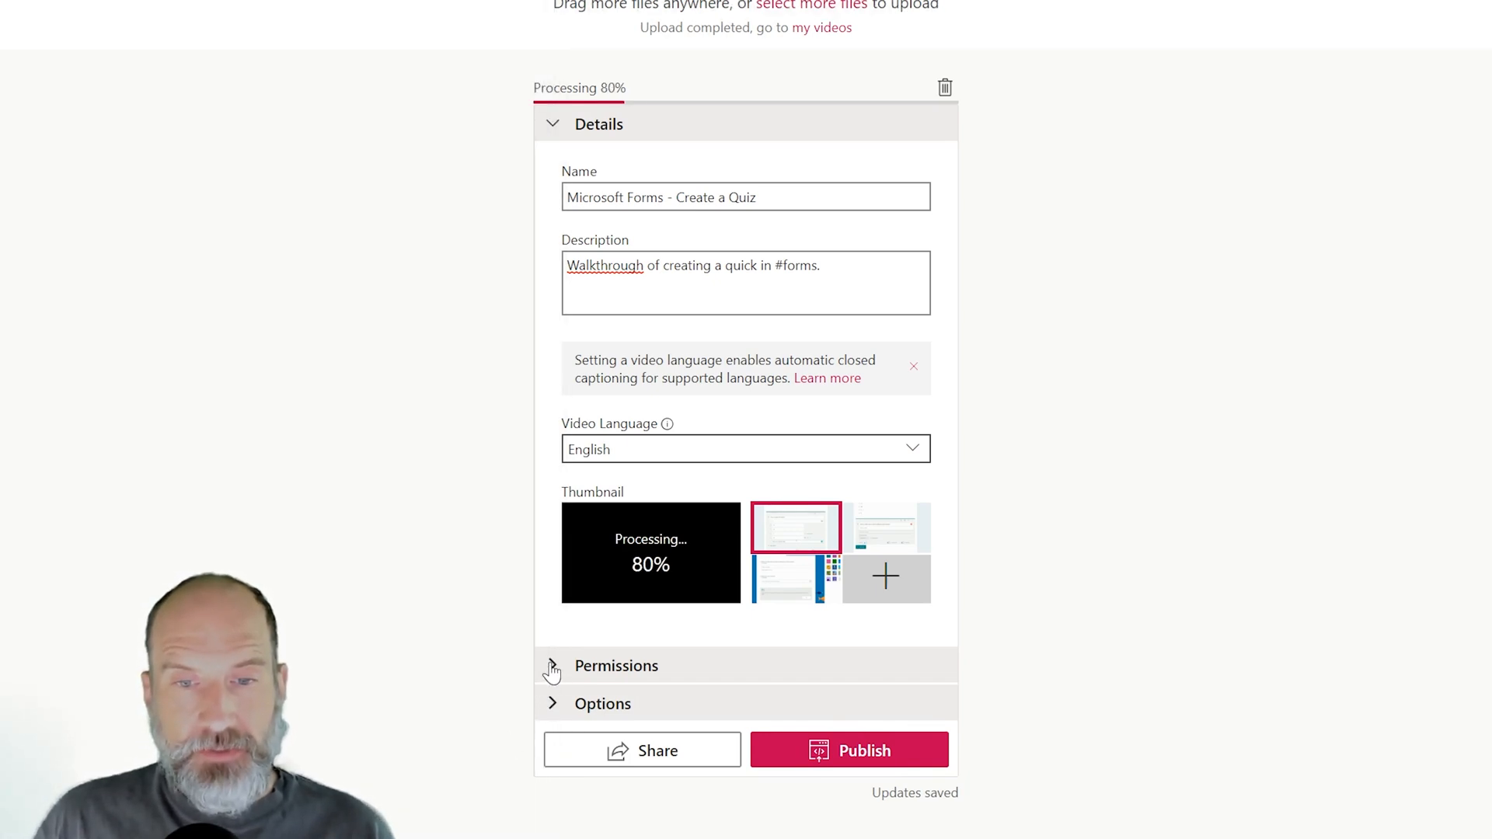
In the video's permissions, share it with the group Expand into Northwest Territories.
left_click(551, 668)
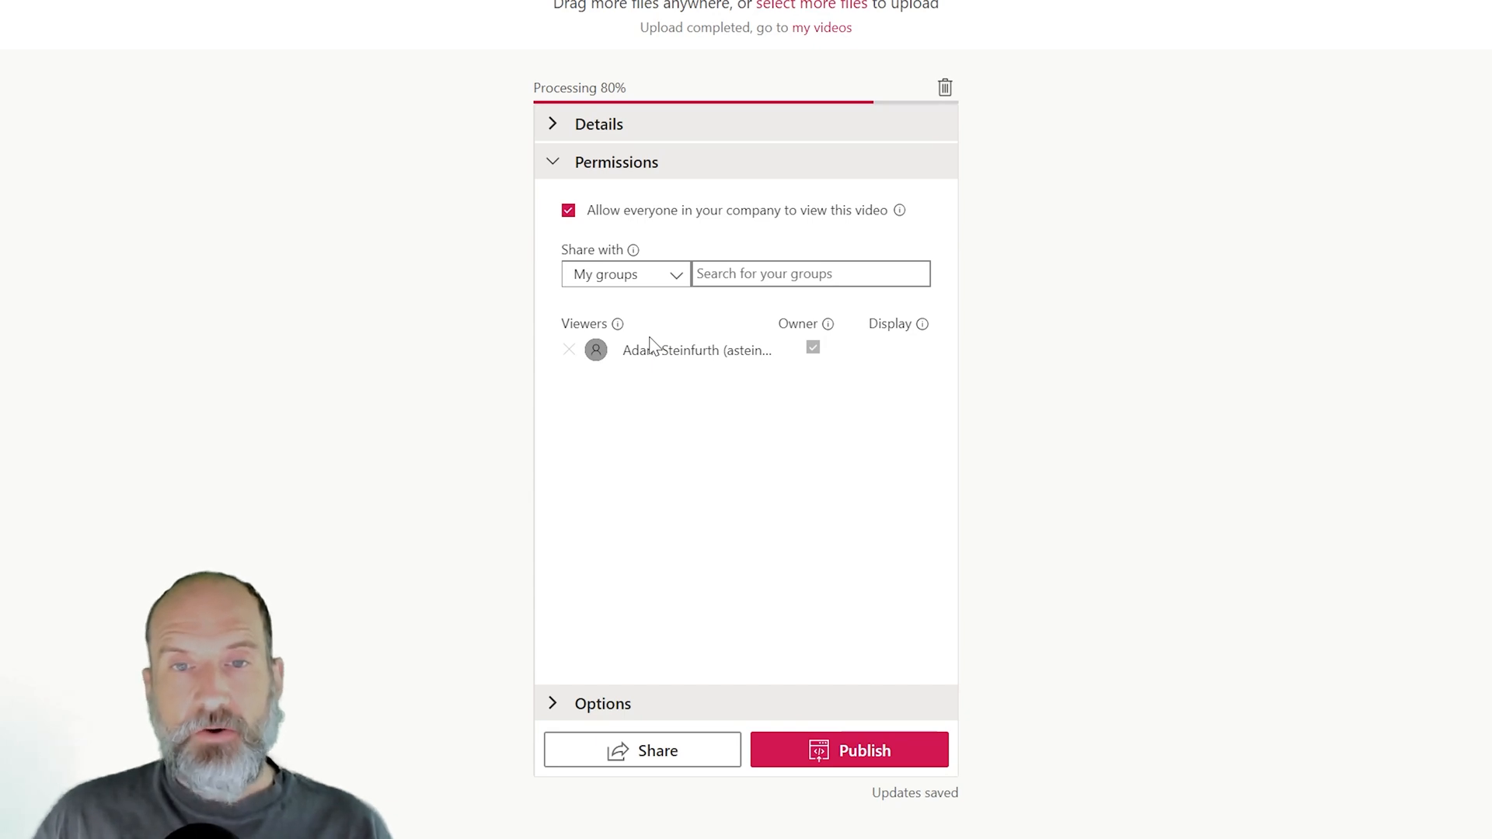
left_click(674, 276)
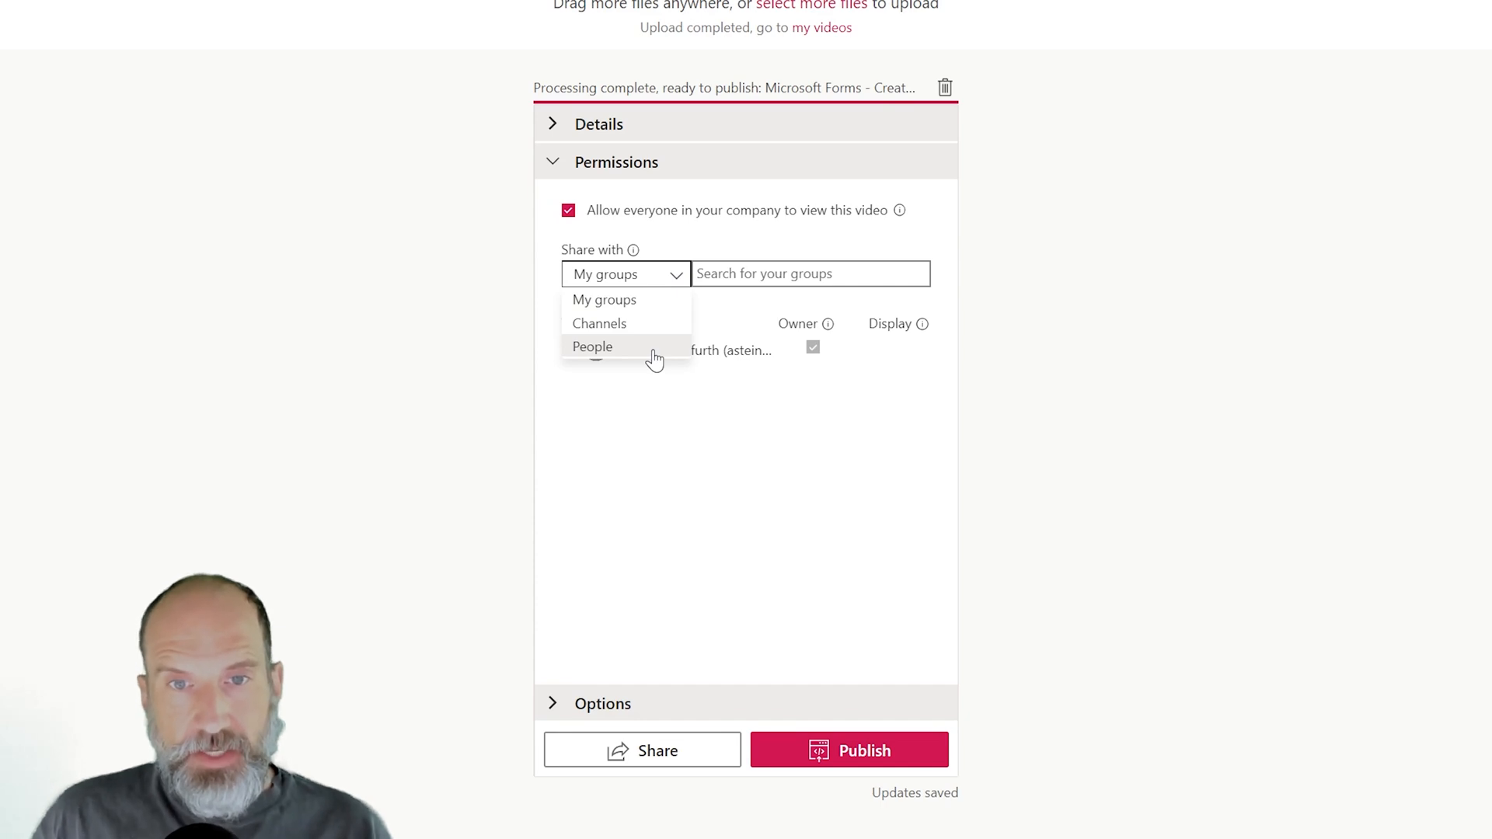
left_click(653, 305)
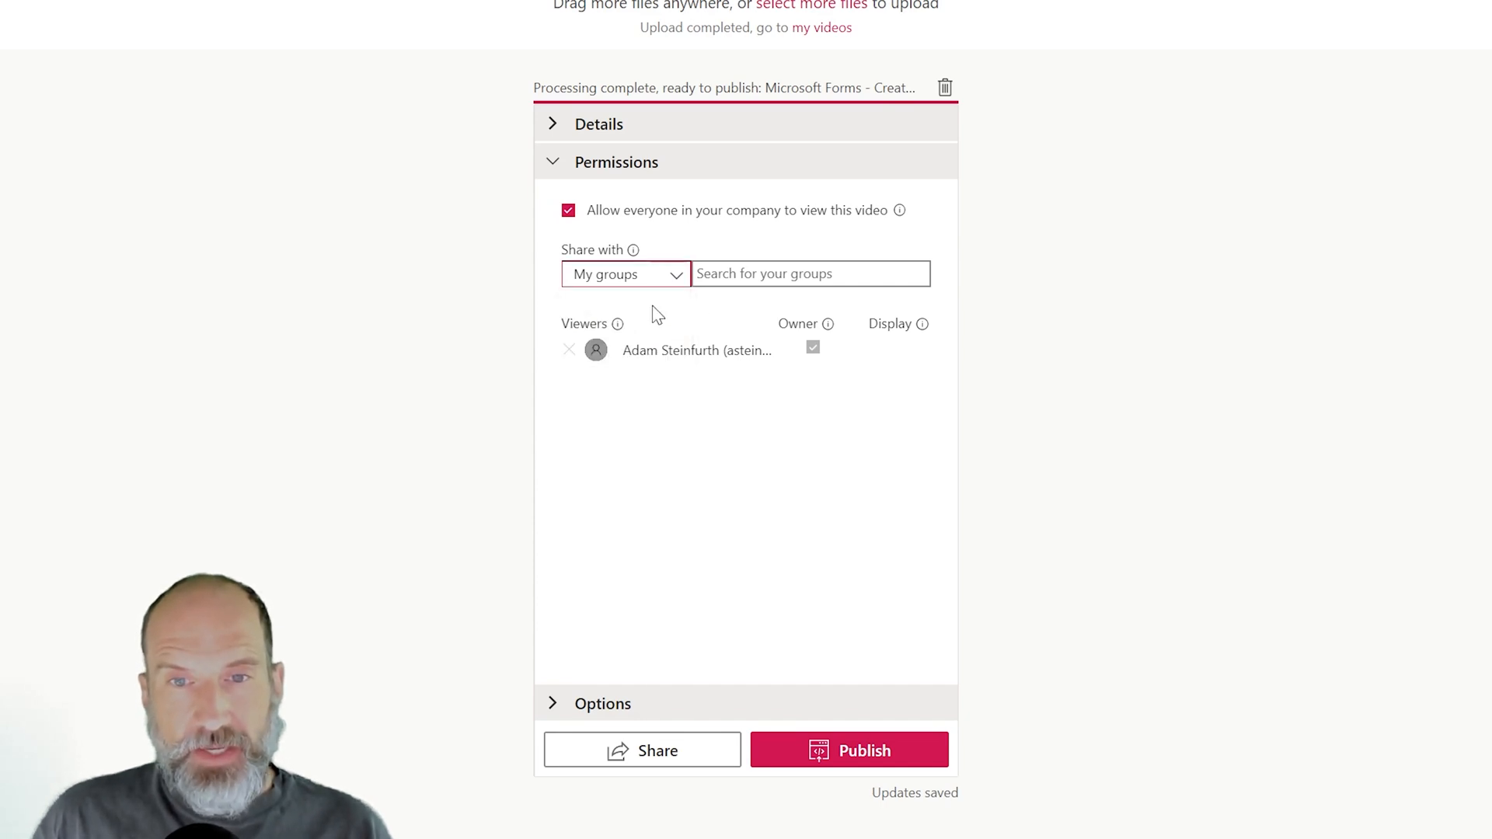
key("Tab")
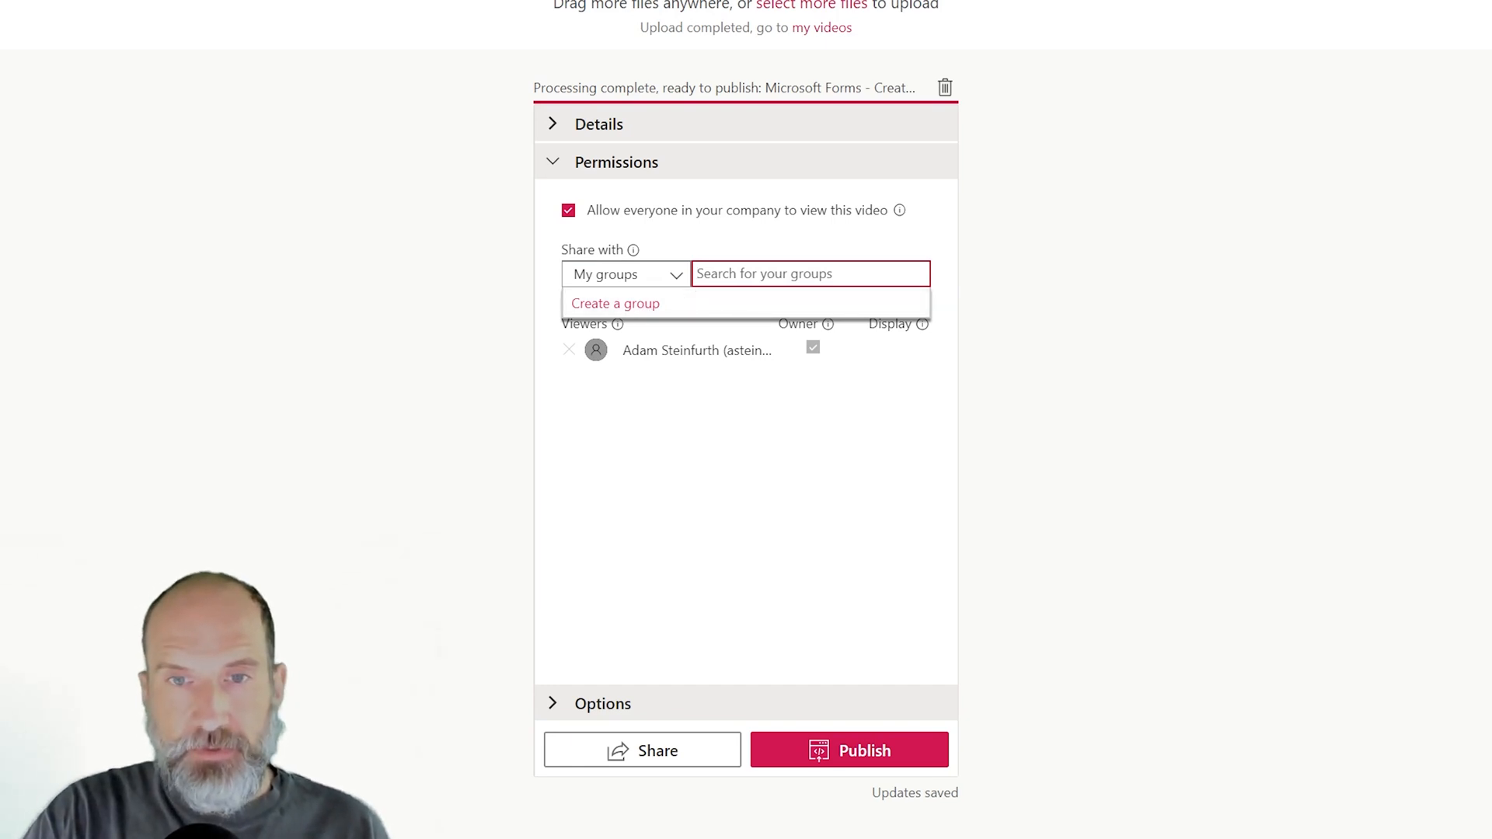
left_click(604, 272)
left_click(811, 273)
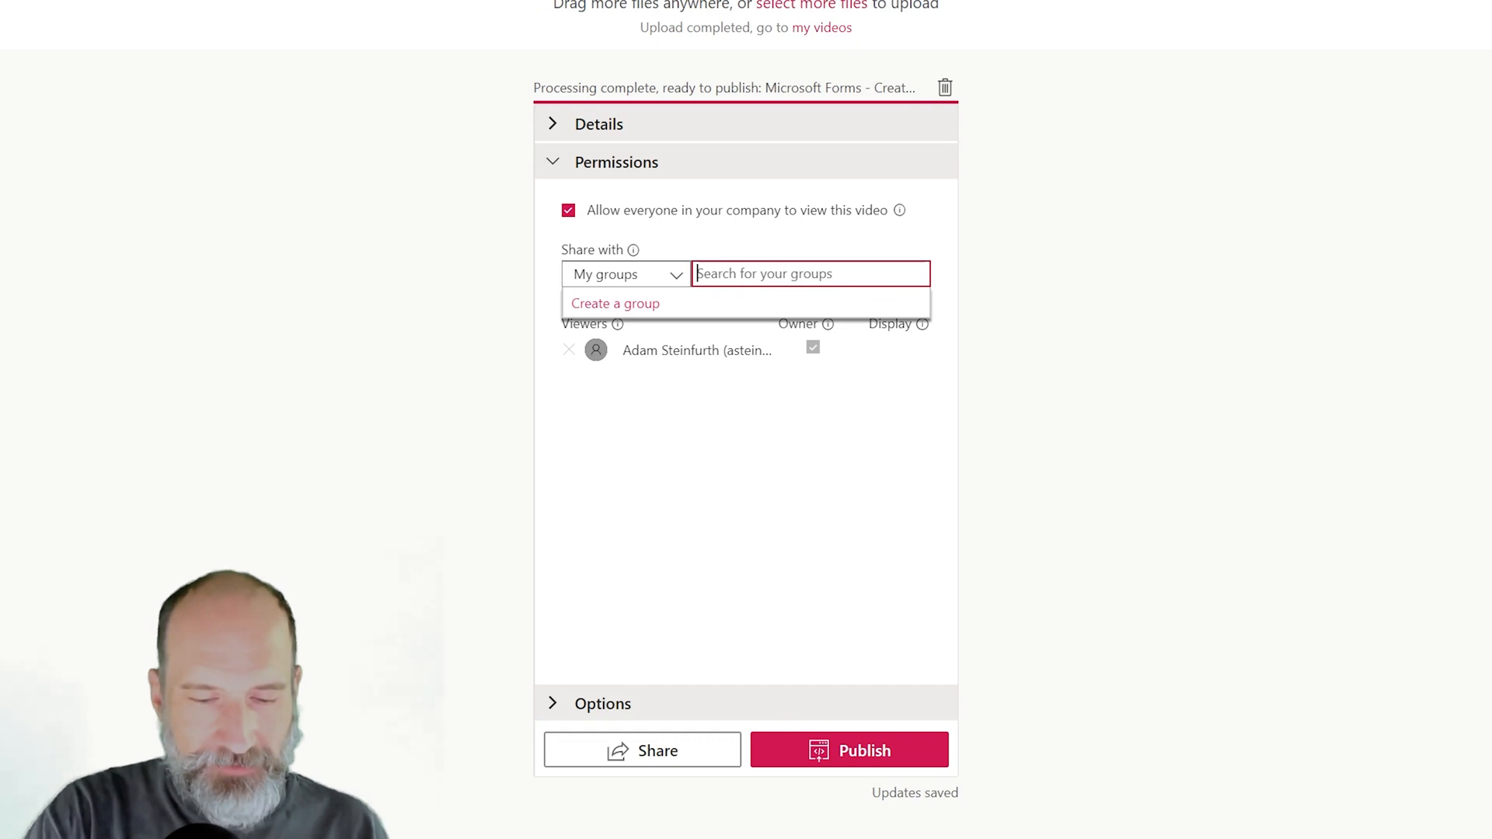
type("e")
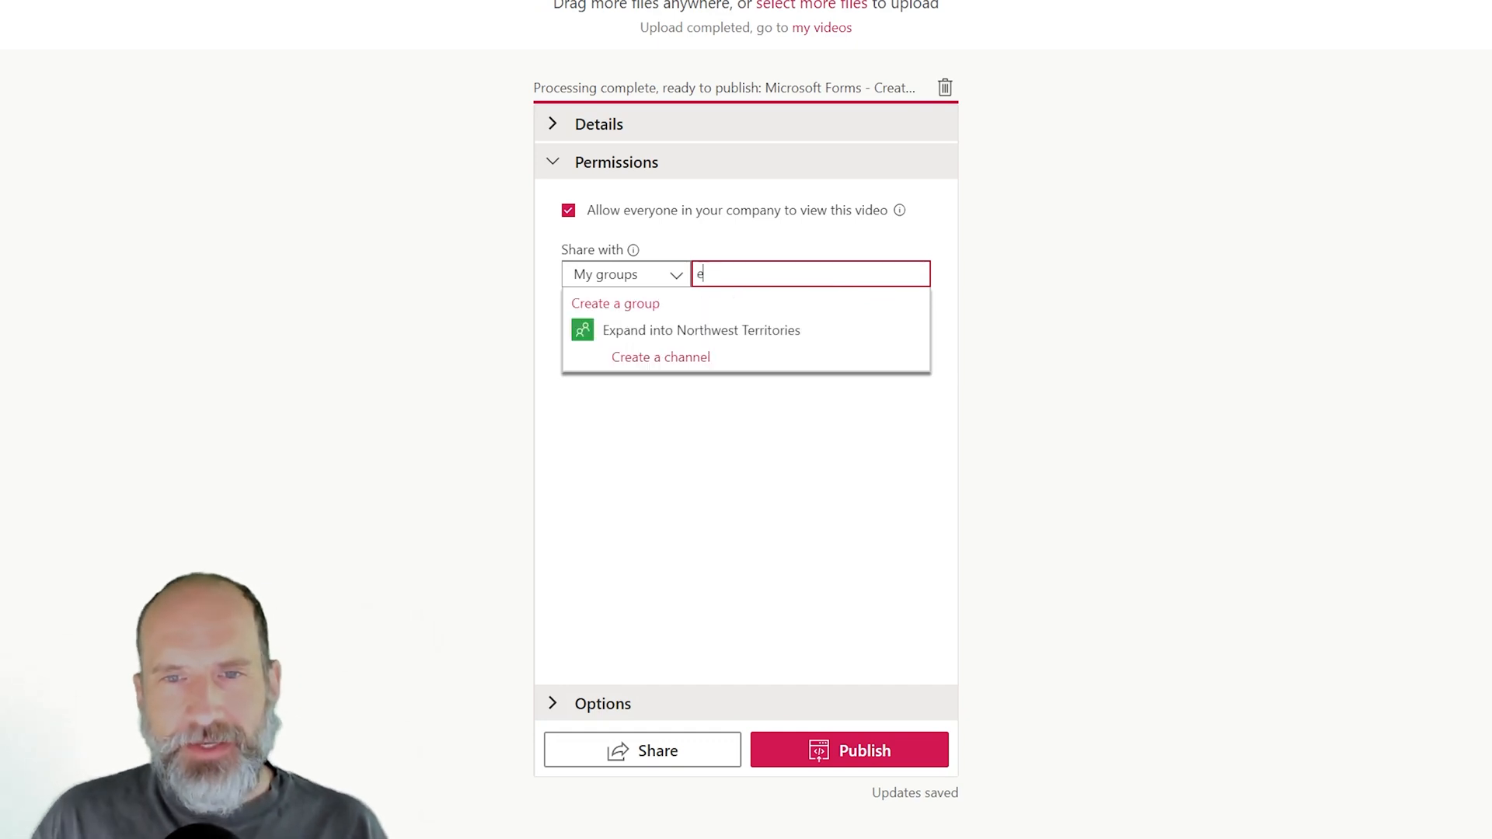
left_click(753, 331)
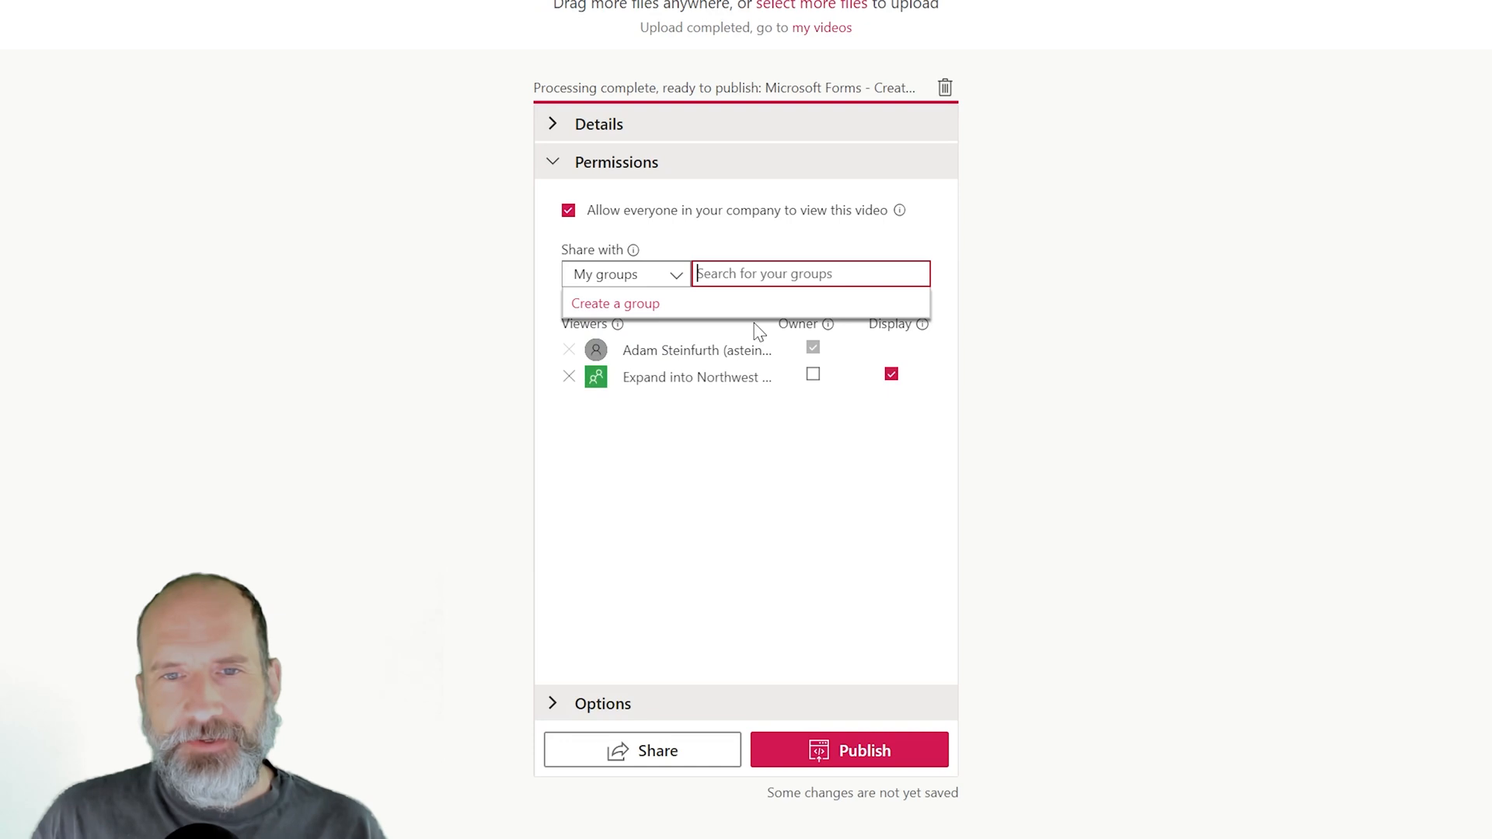
left_click(657, 464)
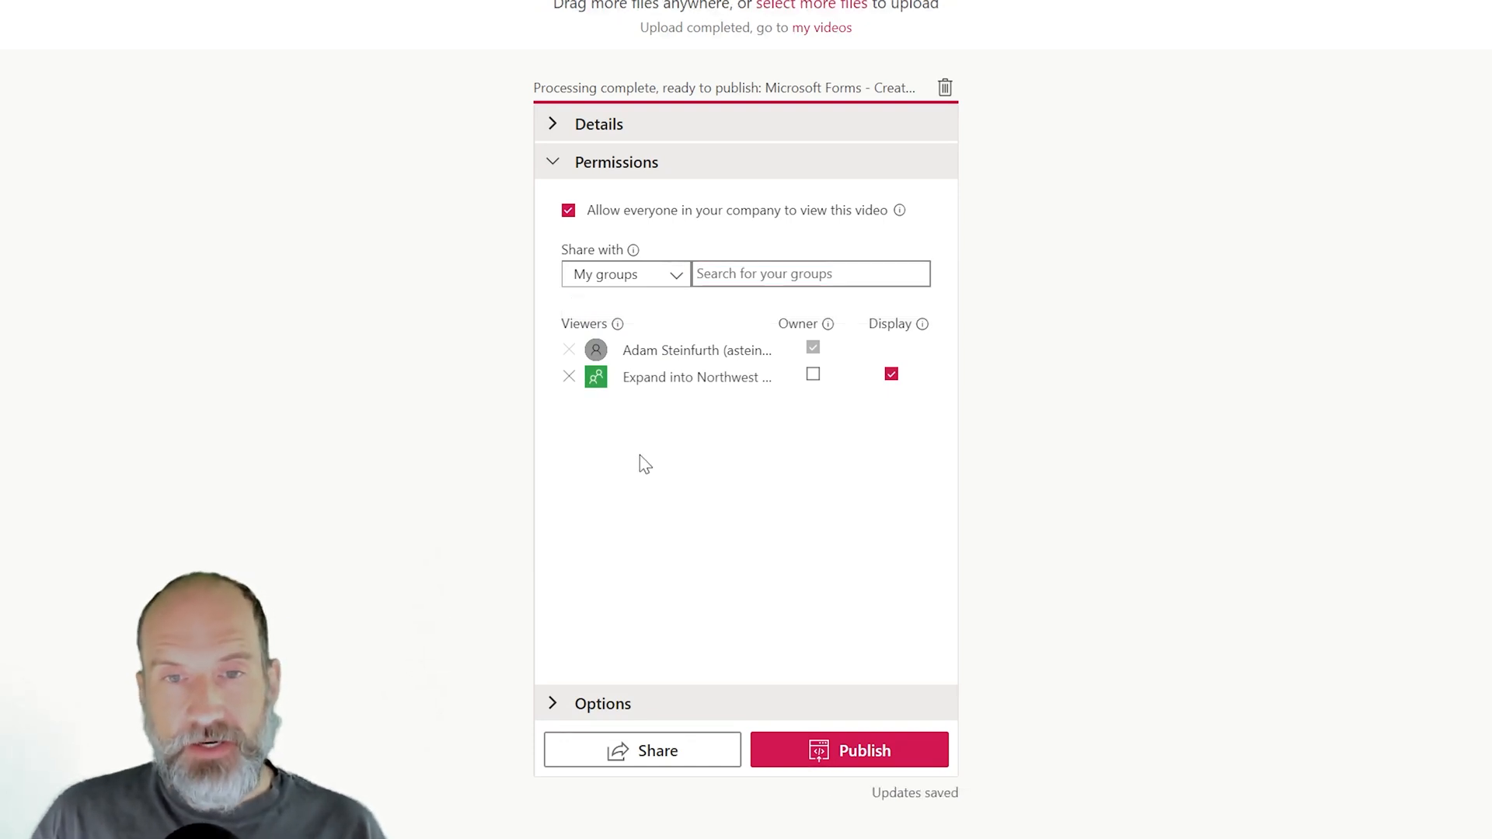
Share the video with the companywide channel Other MS Apps and open the video's options.
left_click(677, 295)
left_click(652, 330)
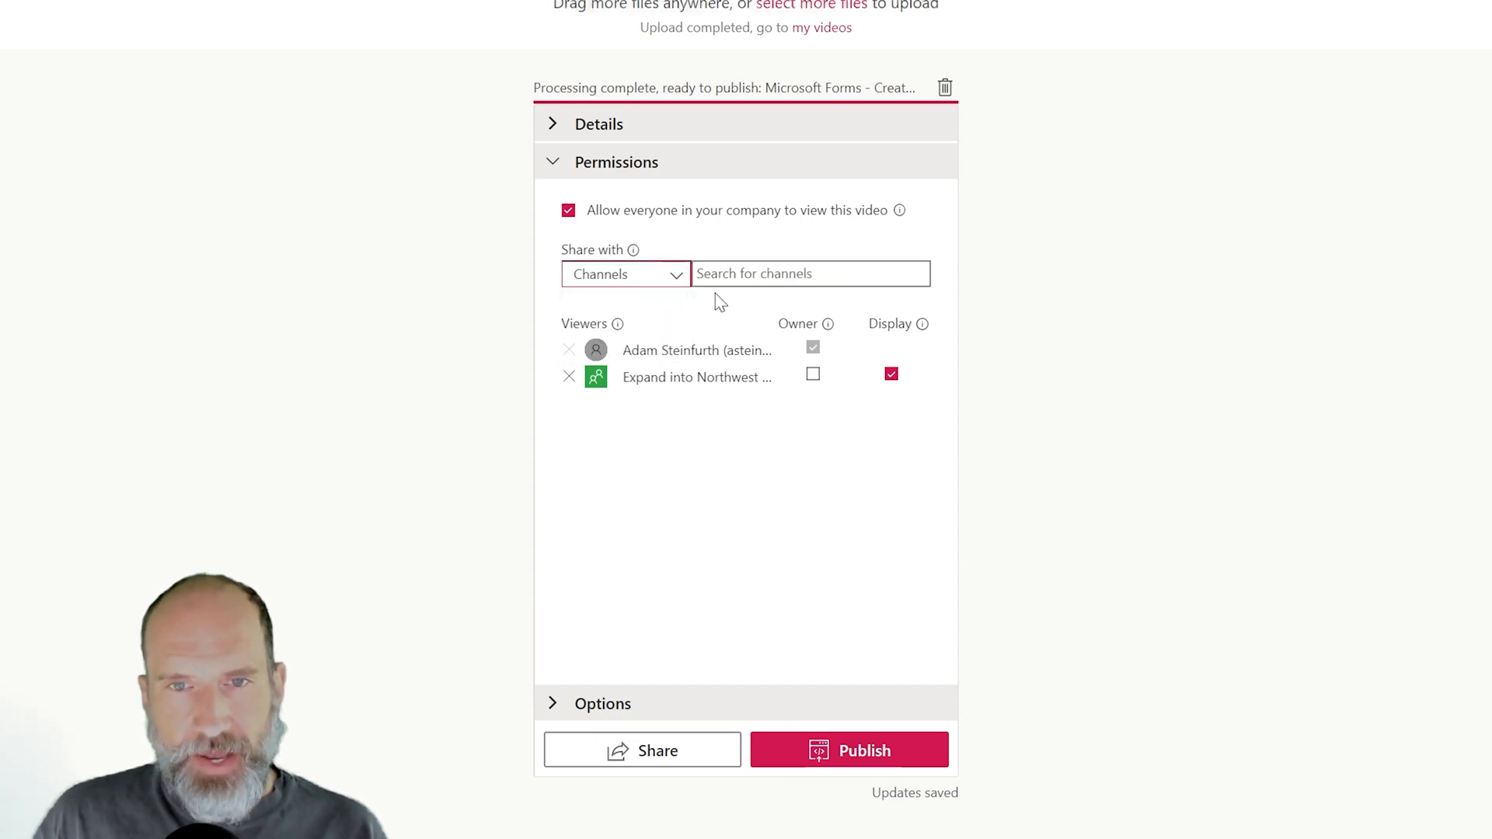
left_click(730, 273)
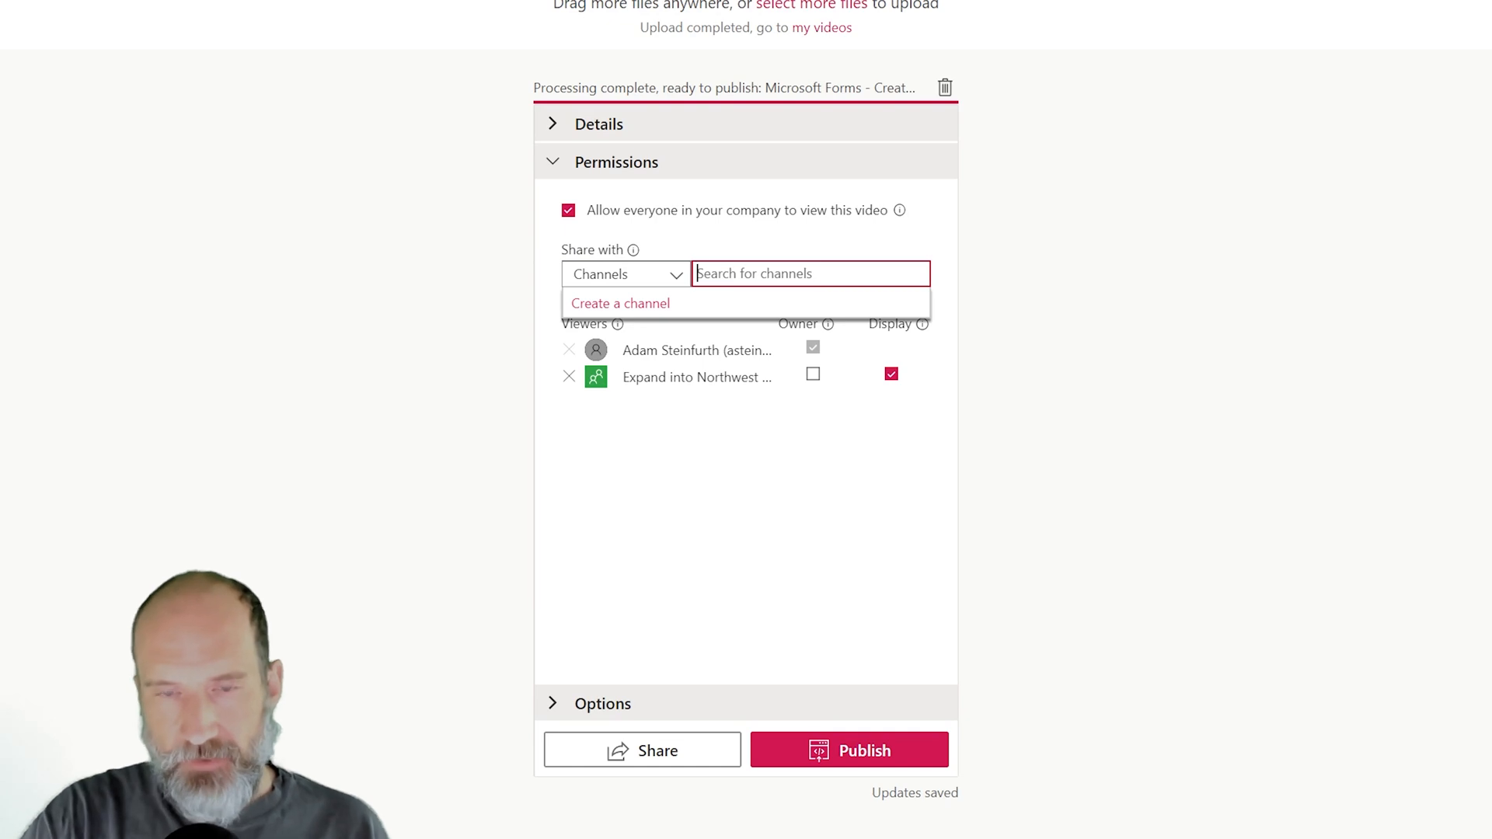
type("o")
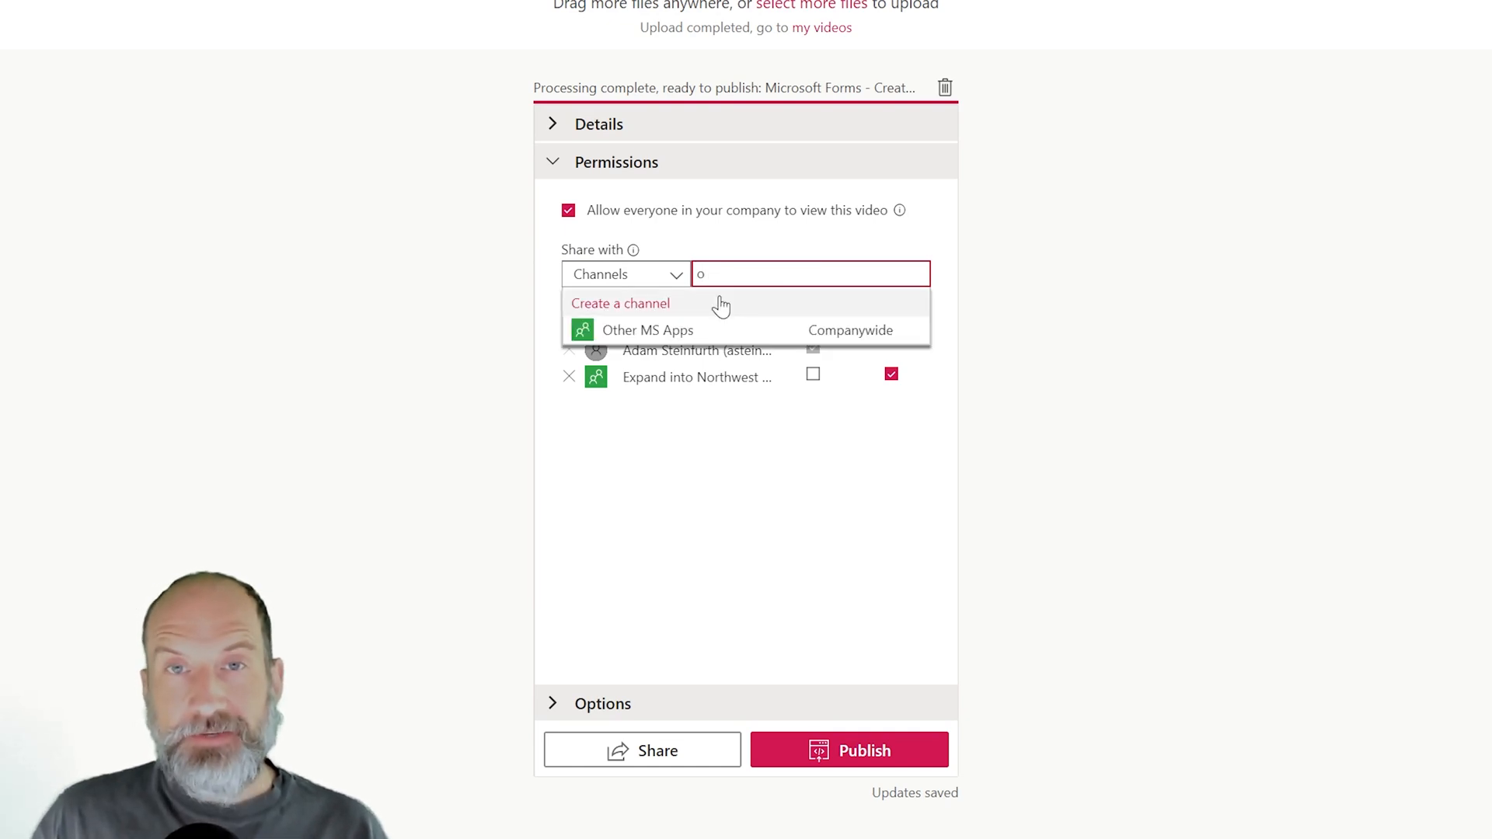
left_click(695, 335)
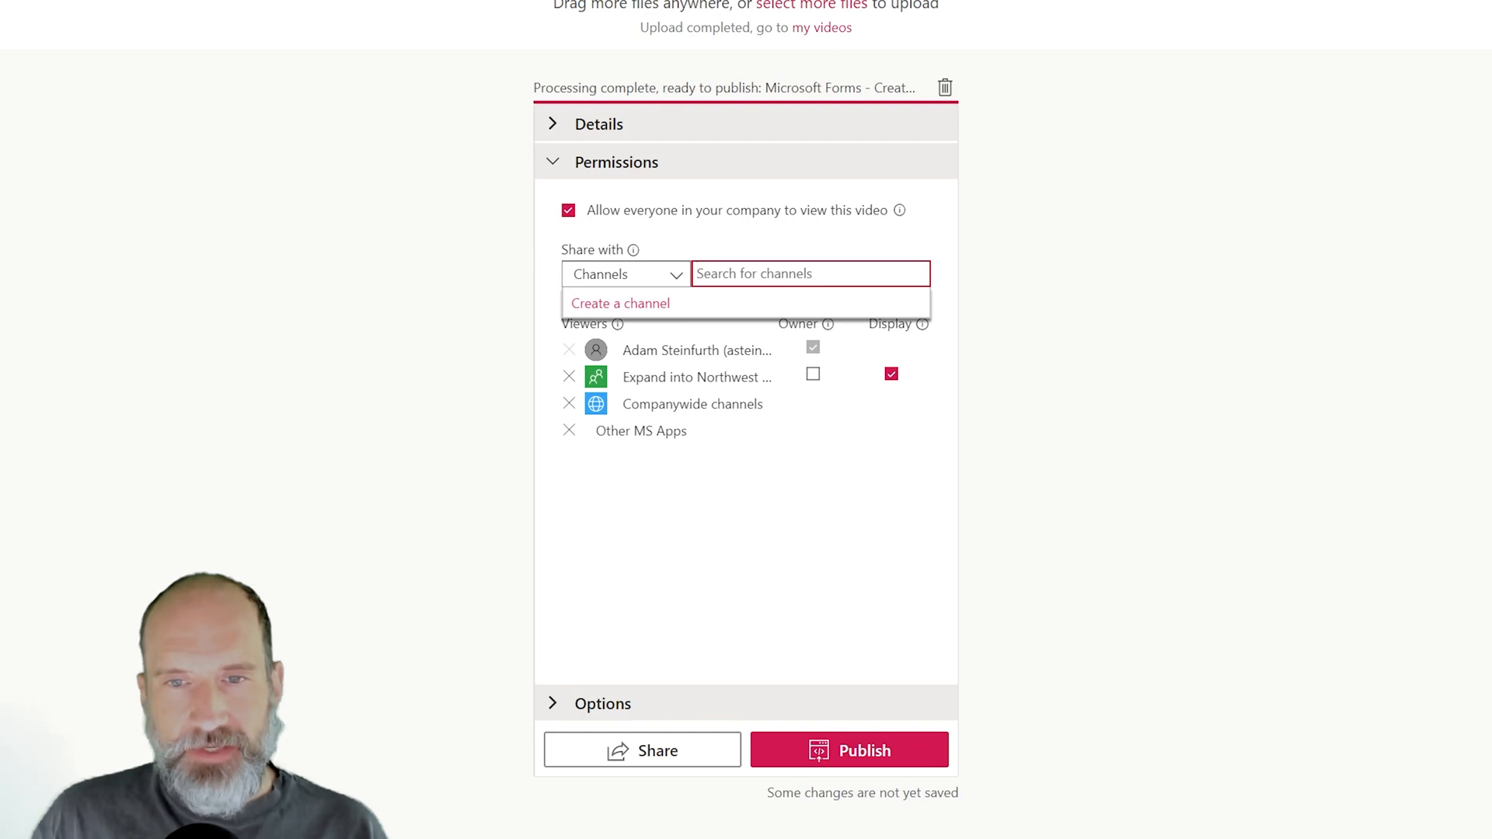
left_click(742, 517)
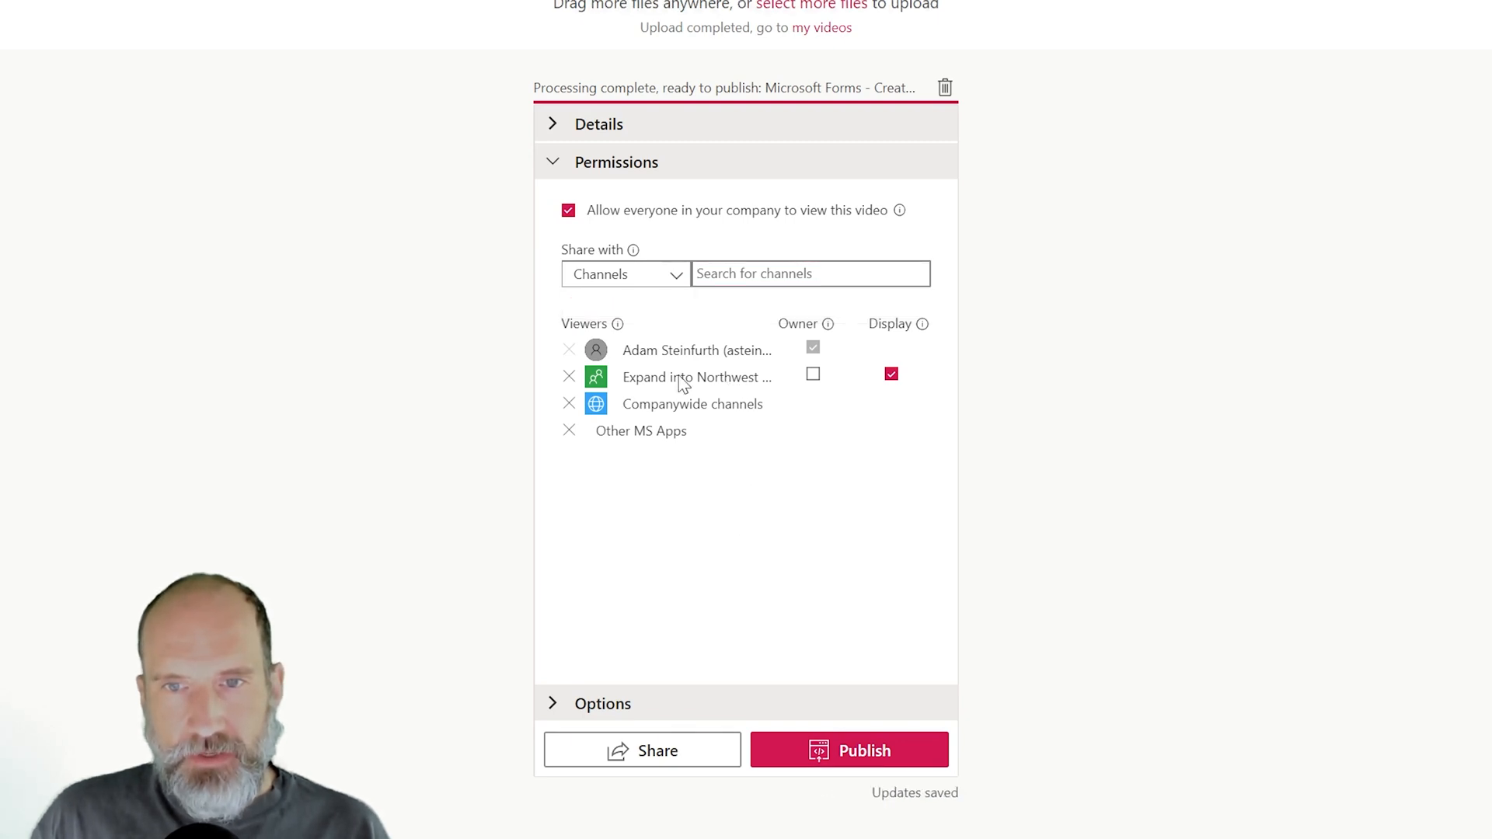
left_click(560, 707)
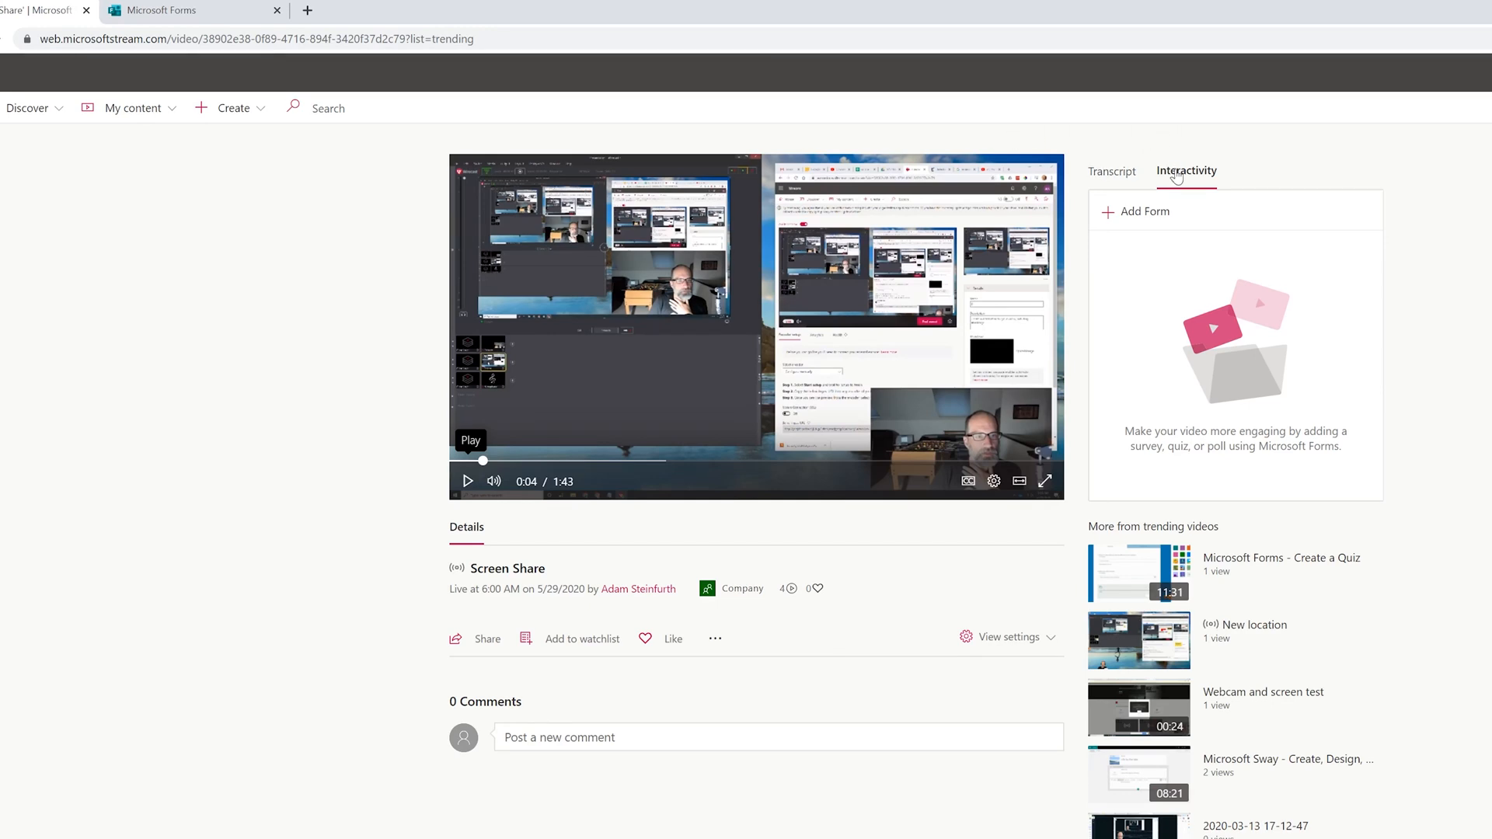
Start adding an interactive form to the Screen Share video at 0:04 on its timeline.
left_click(1104, 172)
left_click(1192, 178)
left_click(1142, 216)
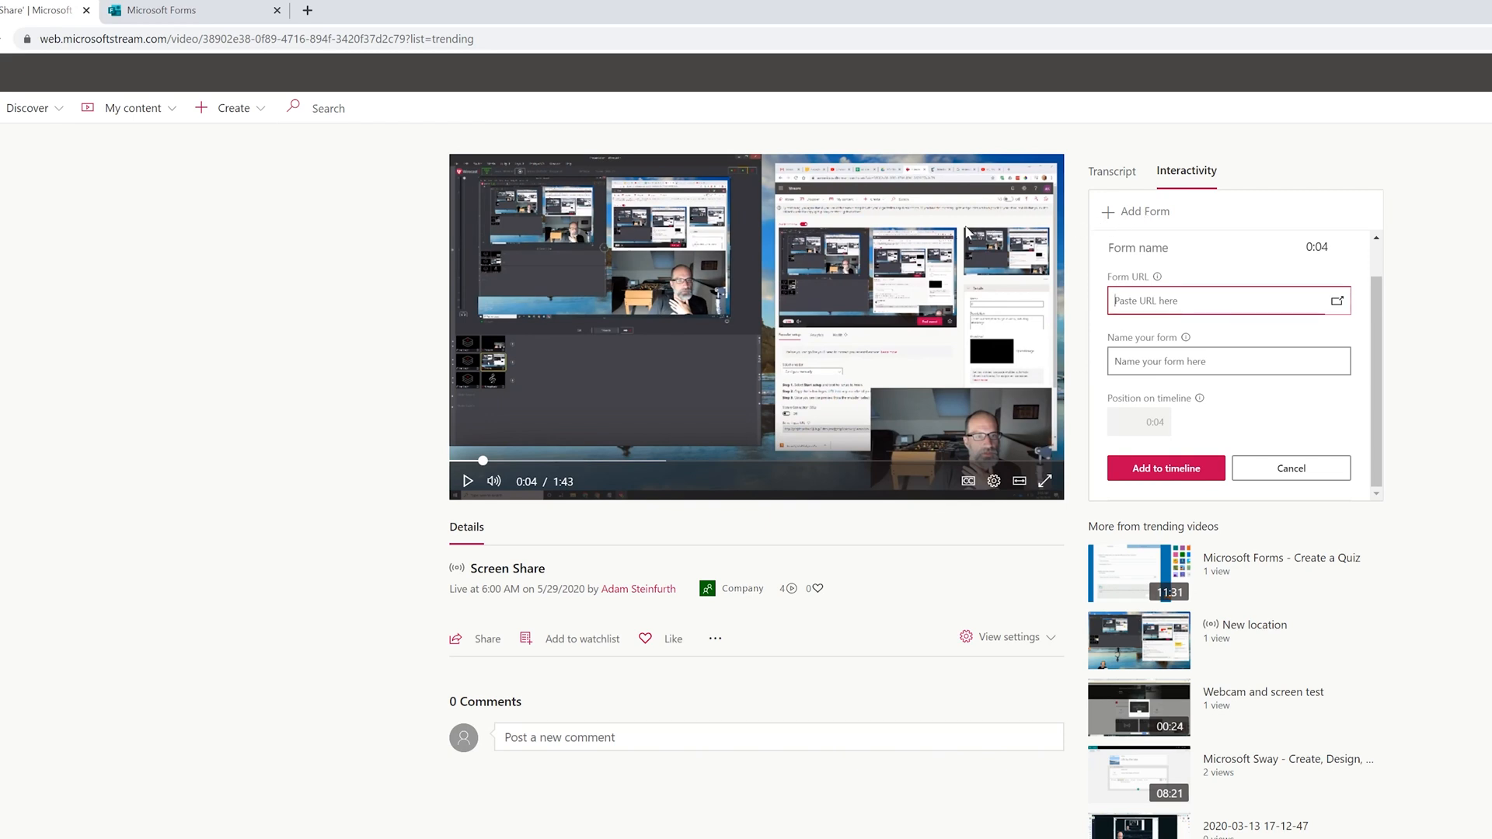
Switch to Microsoft Forms and copy the response link of the Customer Survey form.
left_click(192, 17)
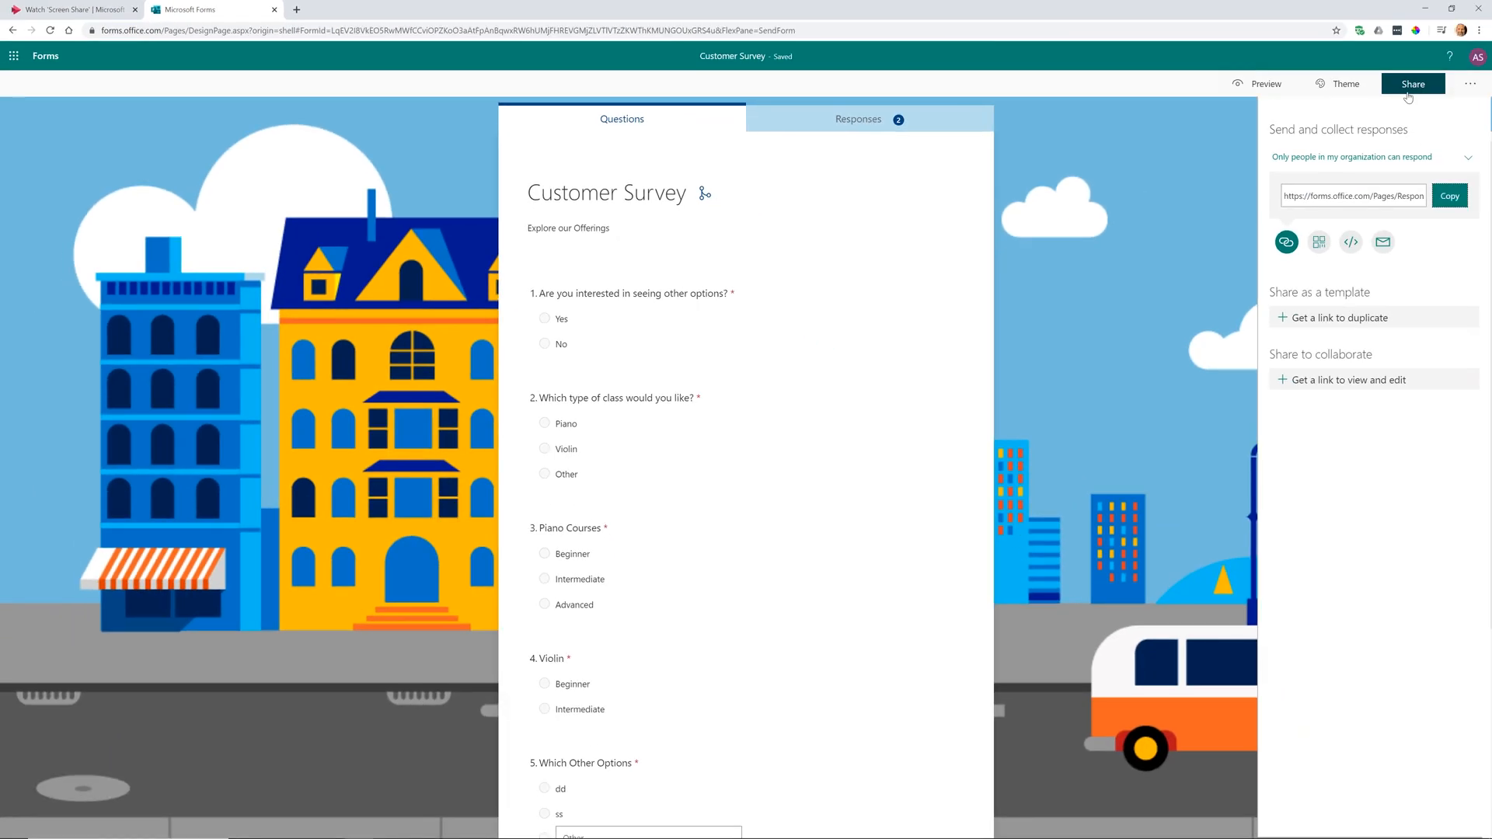
left_click(1413, 85)
left_click(1413, 93)
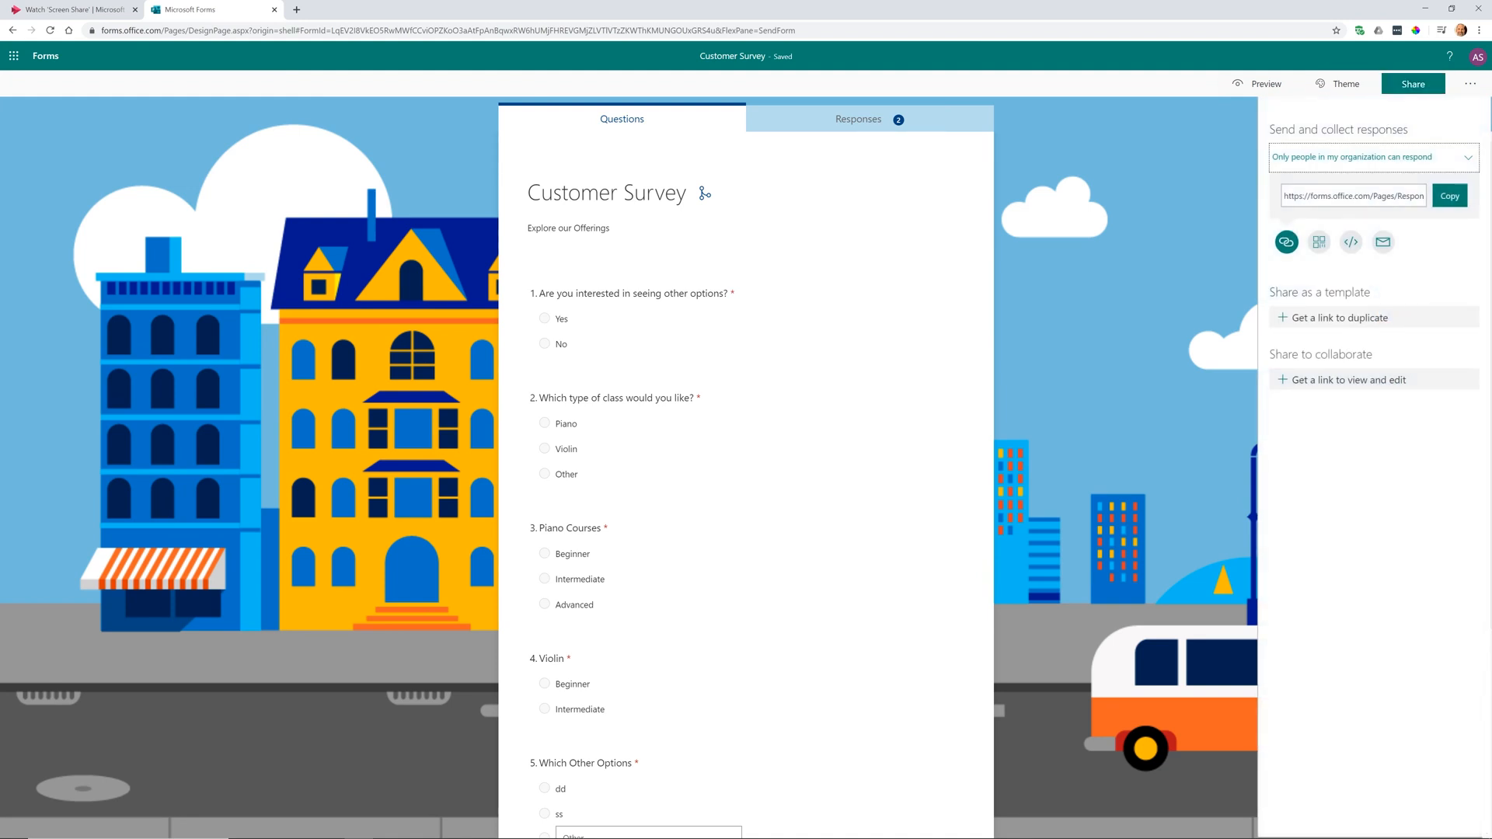
left_click(1431, 200)
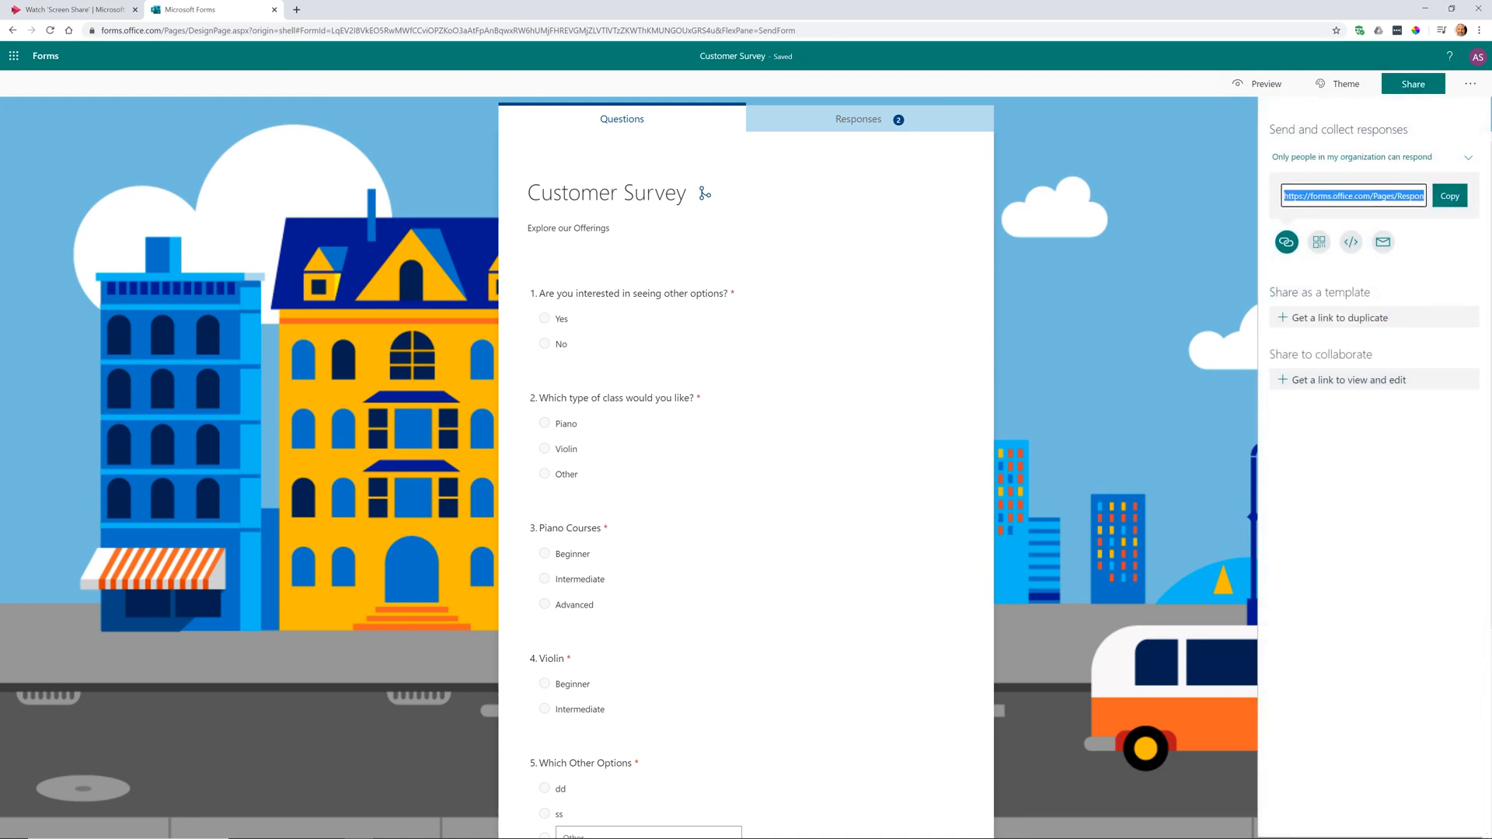
left_click(1439, 201)
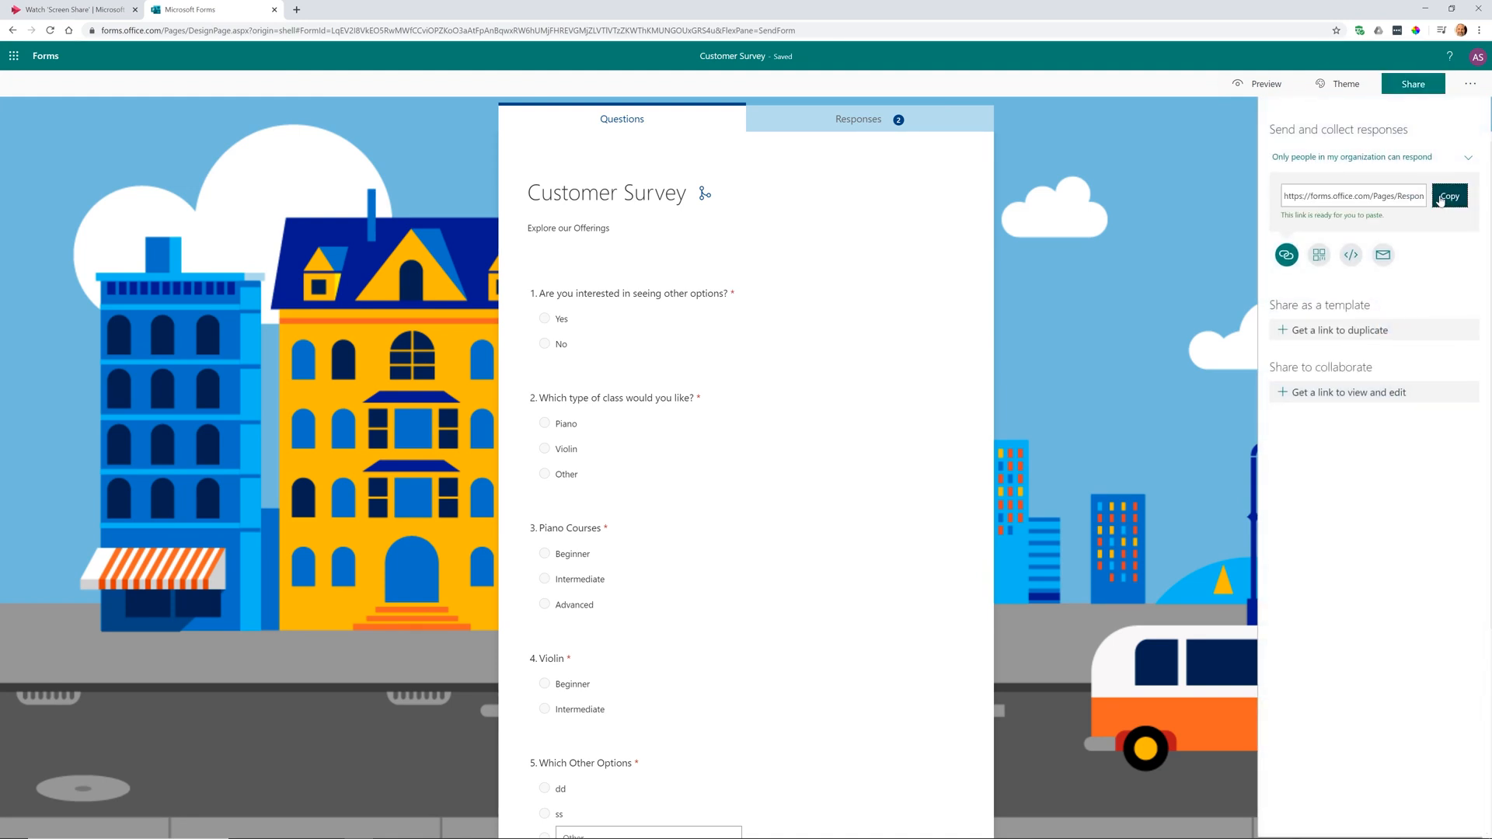
Switch back to Microsoft Stream, paste the copied link as the form URL and name the form Survey.
left_click(59, 10)
right_click(916, 225)
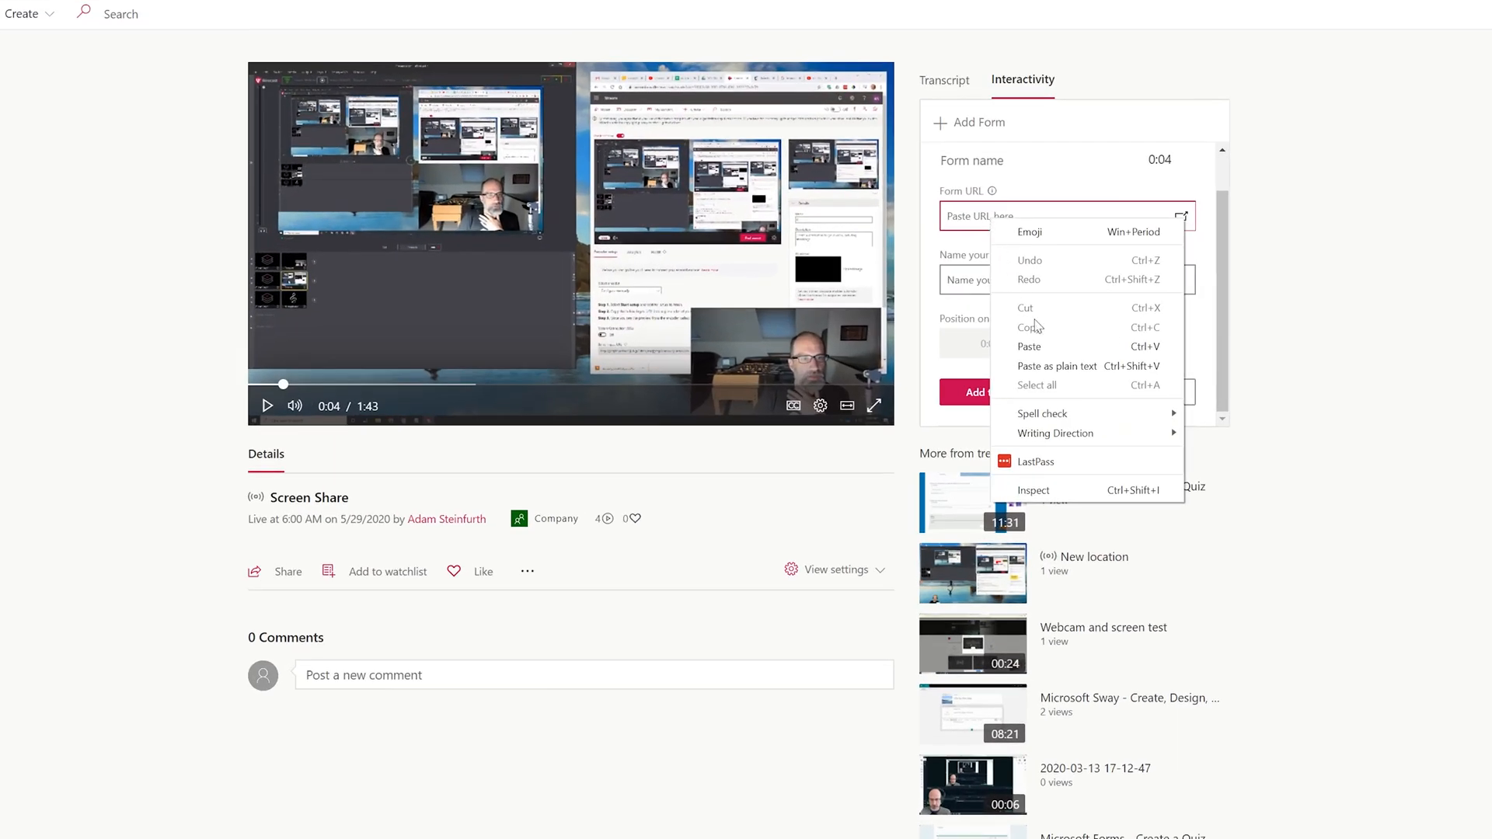
left_click(1029, 346)
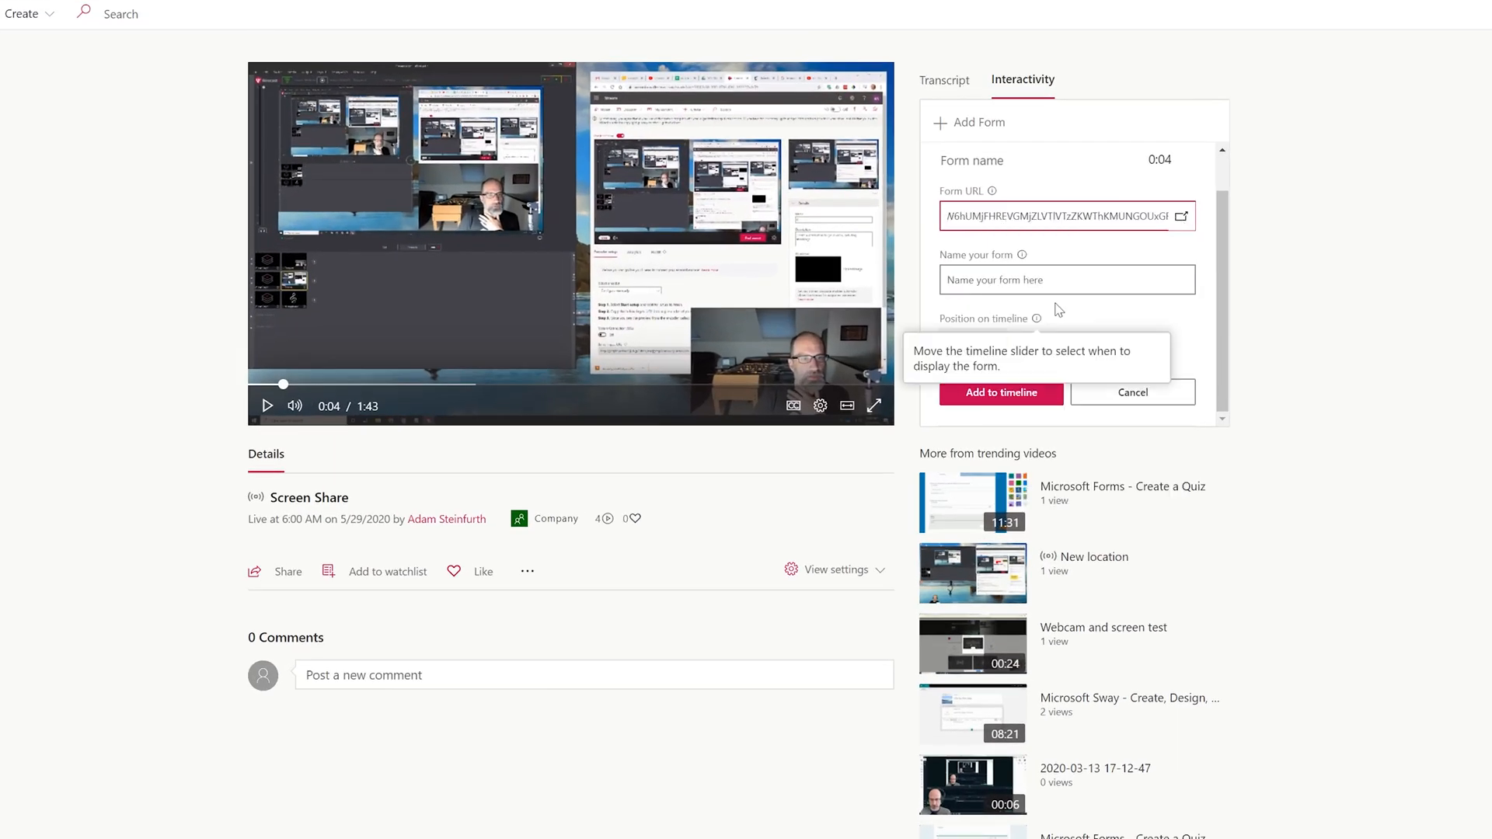
left_click(1037, 281)
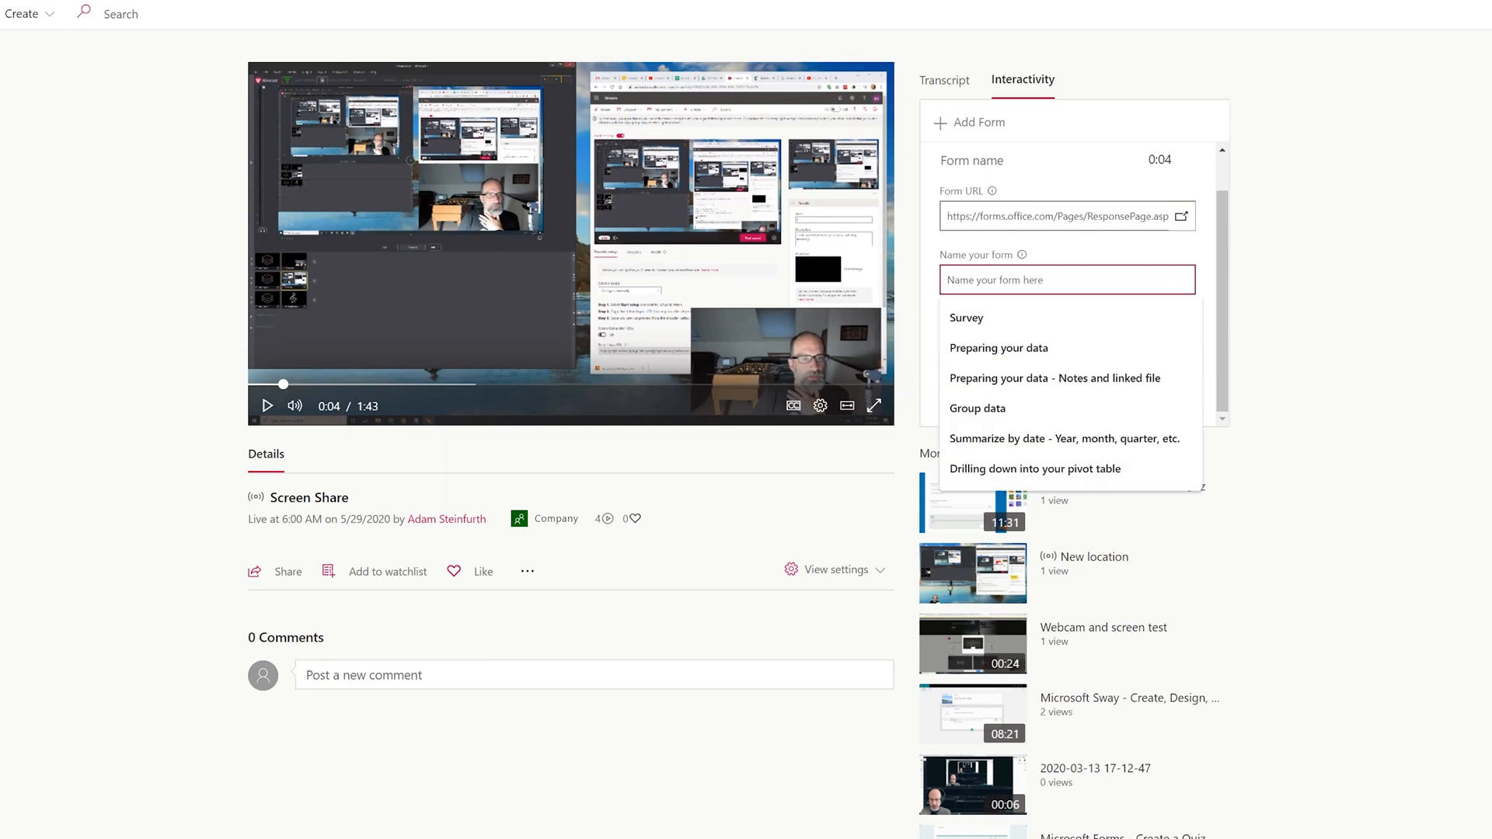
left_click(998, 317)
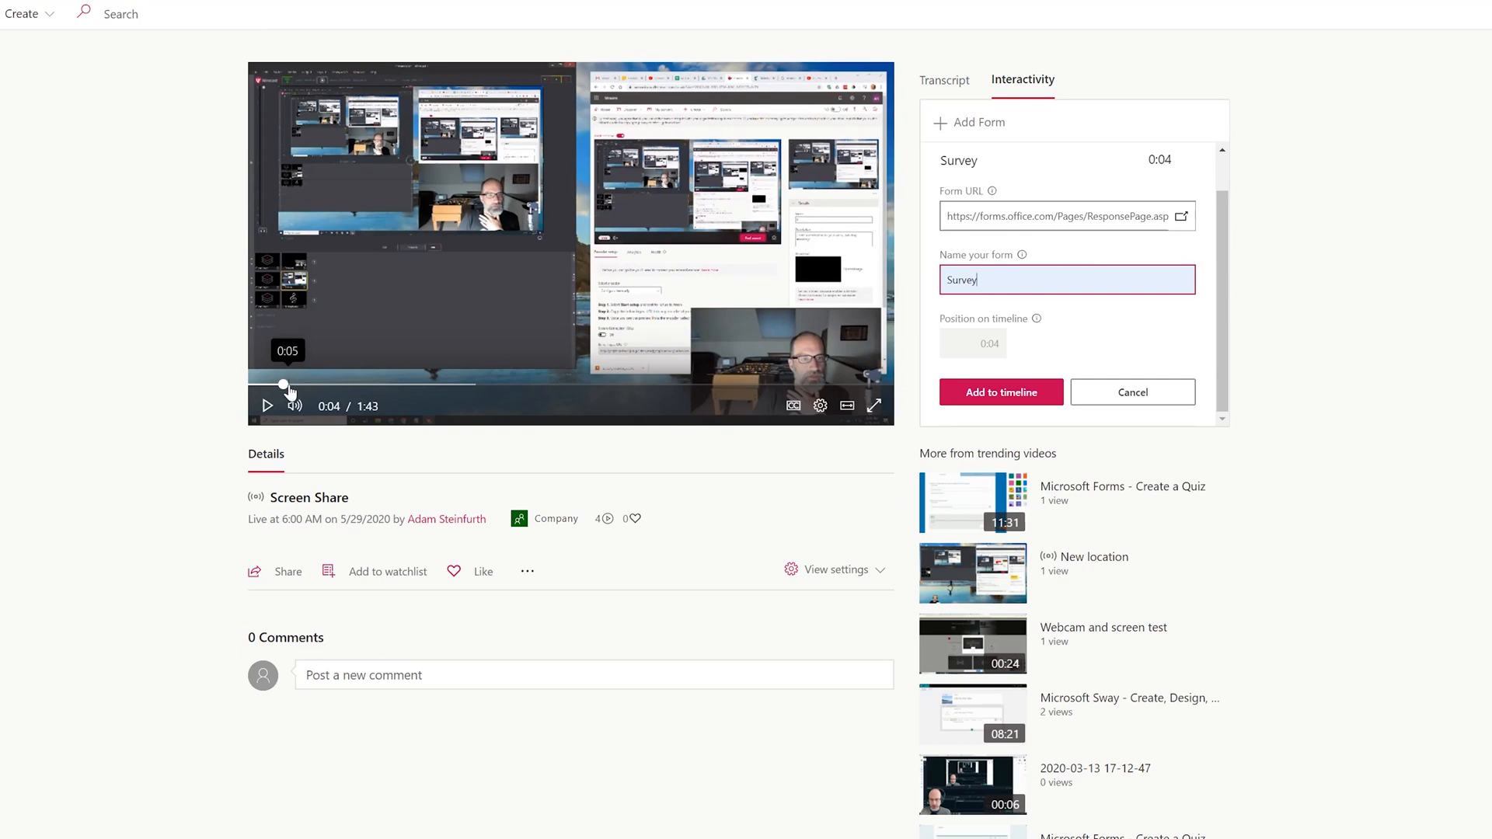
Add the Survey form to the video's timeline at 0:50 and play the video from just before that point.
left_click_drag(284, 384, 566, 394)
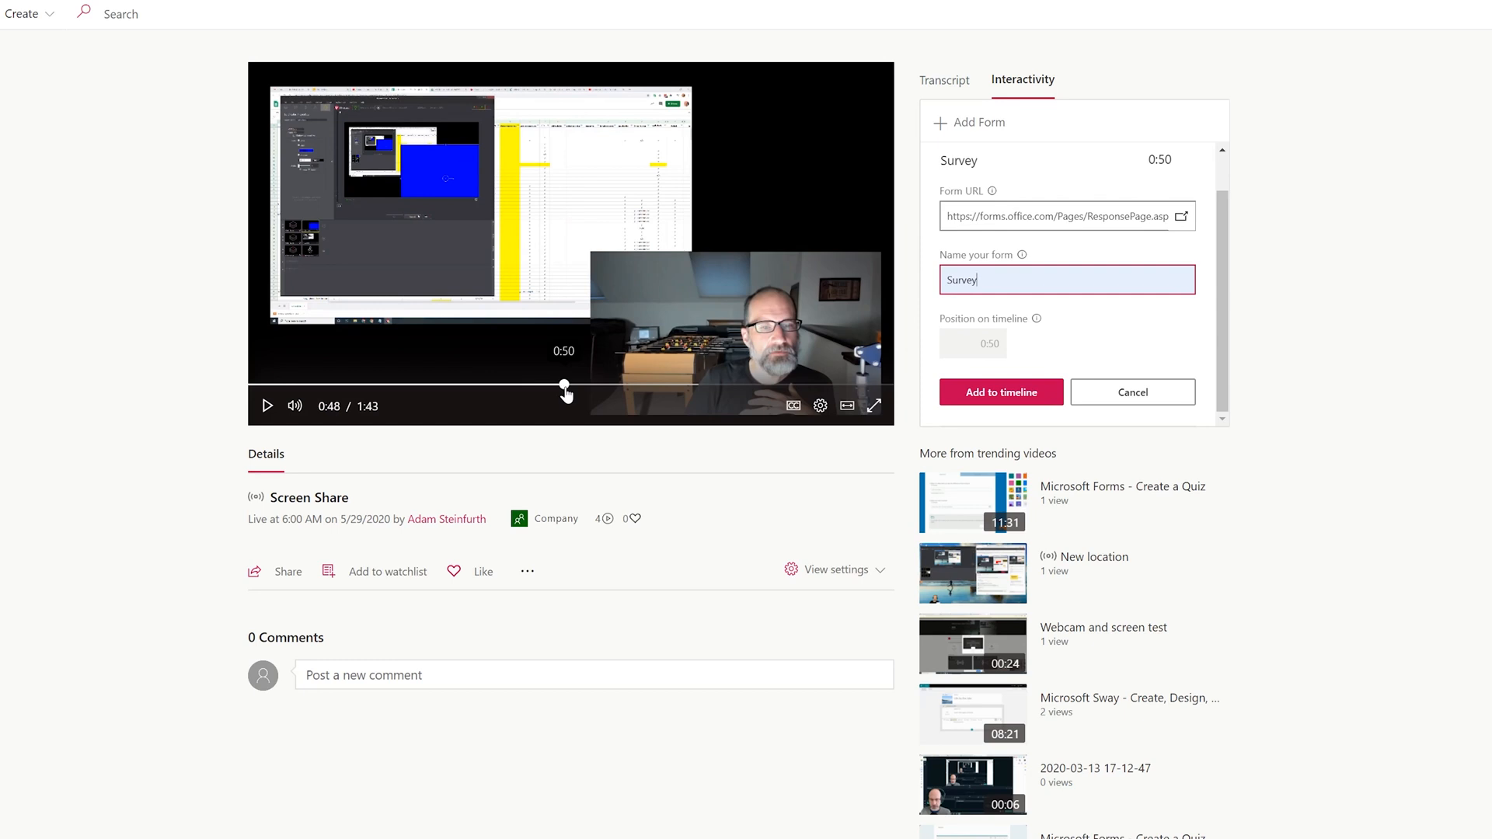
left_click(1003, 403)
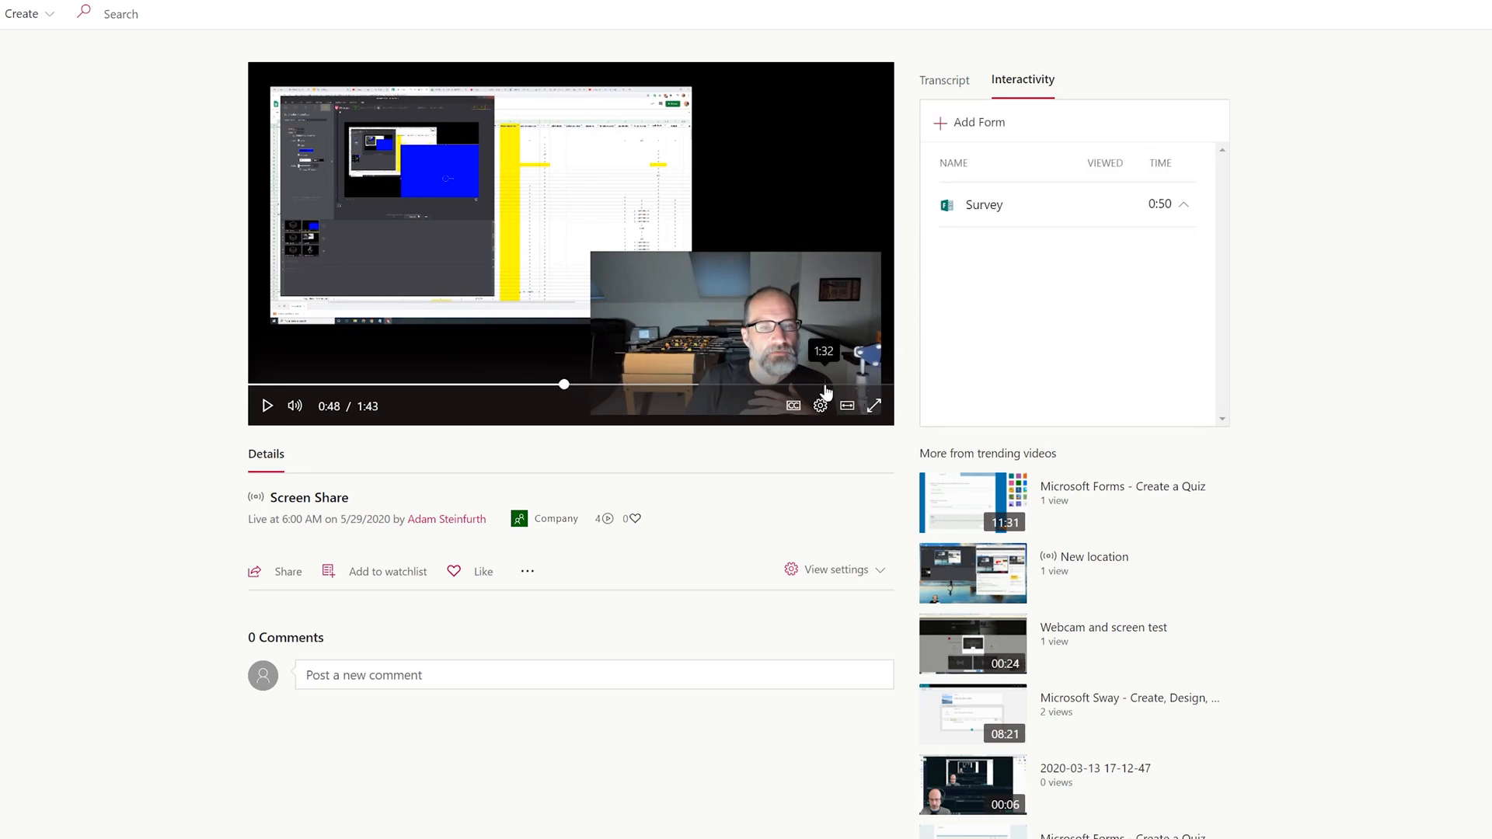
left_click(549, 384)
left_click(268, 405)
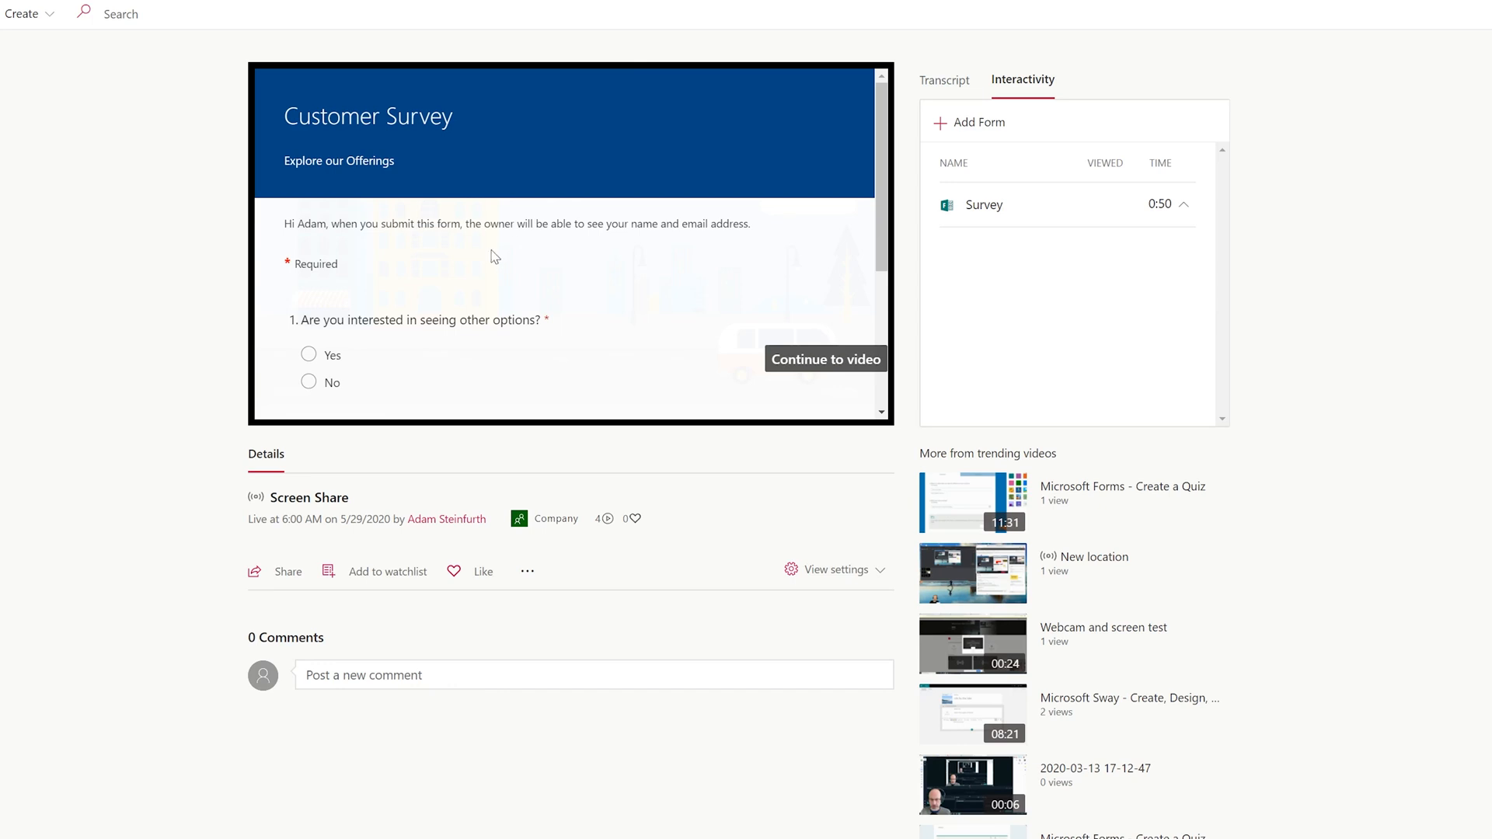
In the survey shown in the video, answer Yes to other options, Piano as class type and Intermediate for piano courses.
scroll(431, 282, "down", 1)
left_click(331, 272)
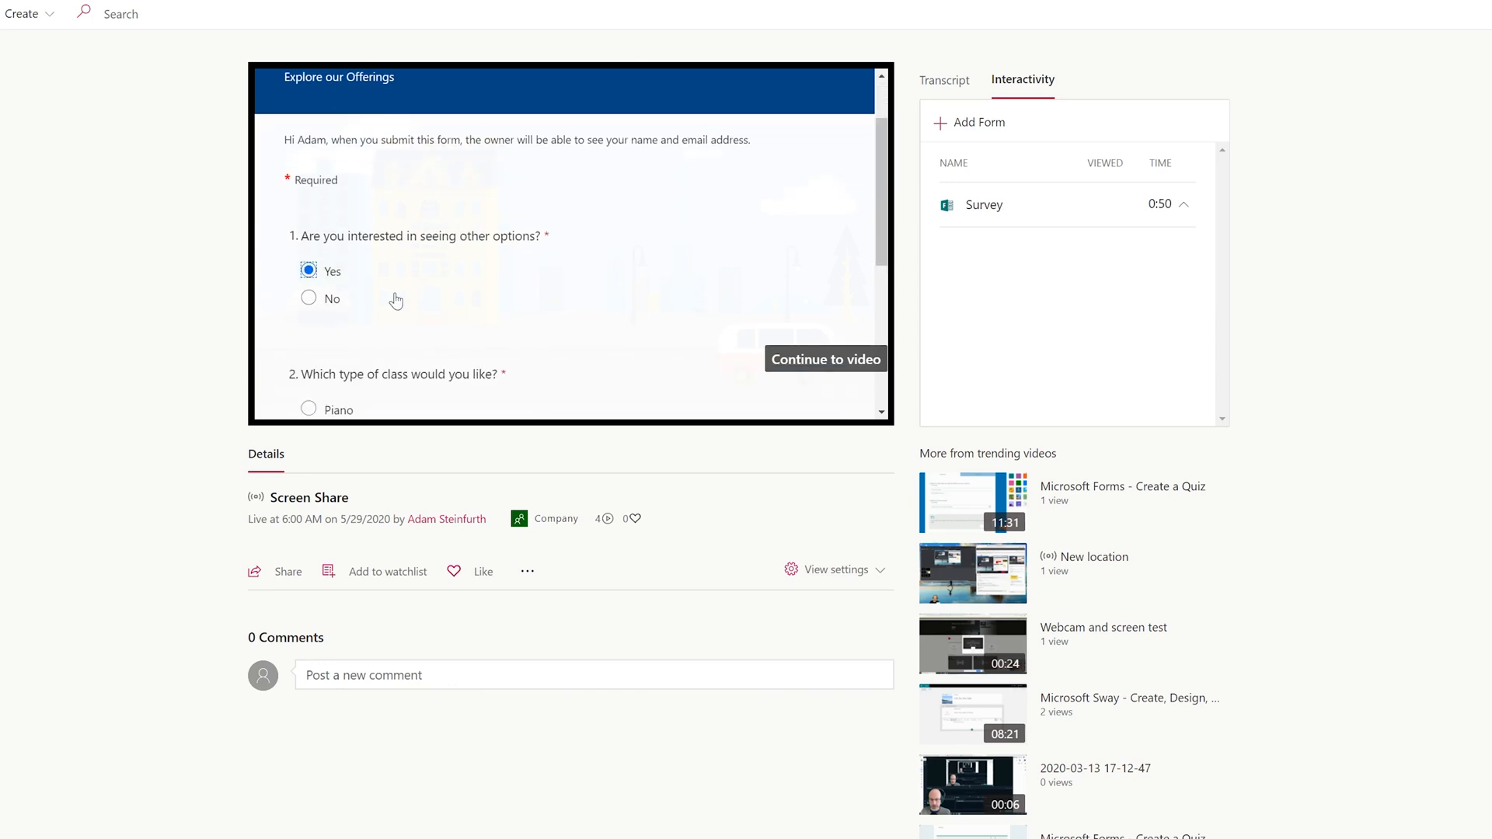
scroll(396, 299, "down", 1)
left_click(332, 324)
scroll(342, 322, "down", 3)
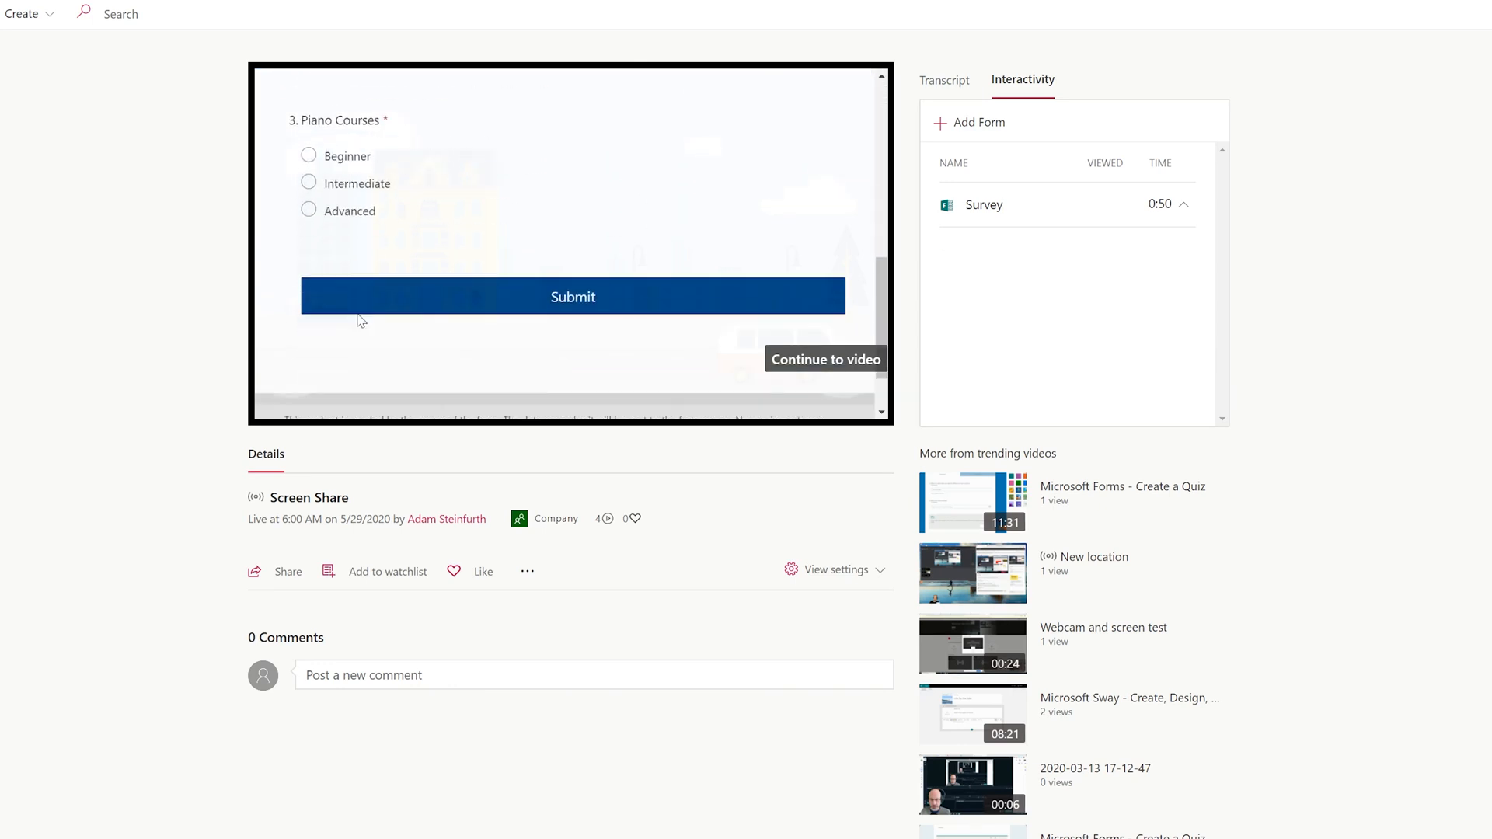
left_click(350, 189)
scroll(377, 235, "down", 2)
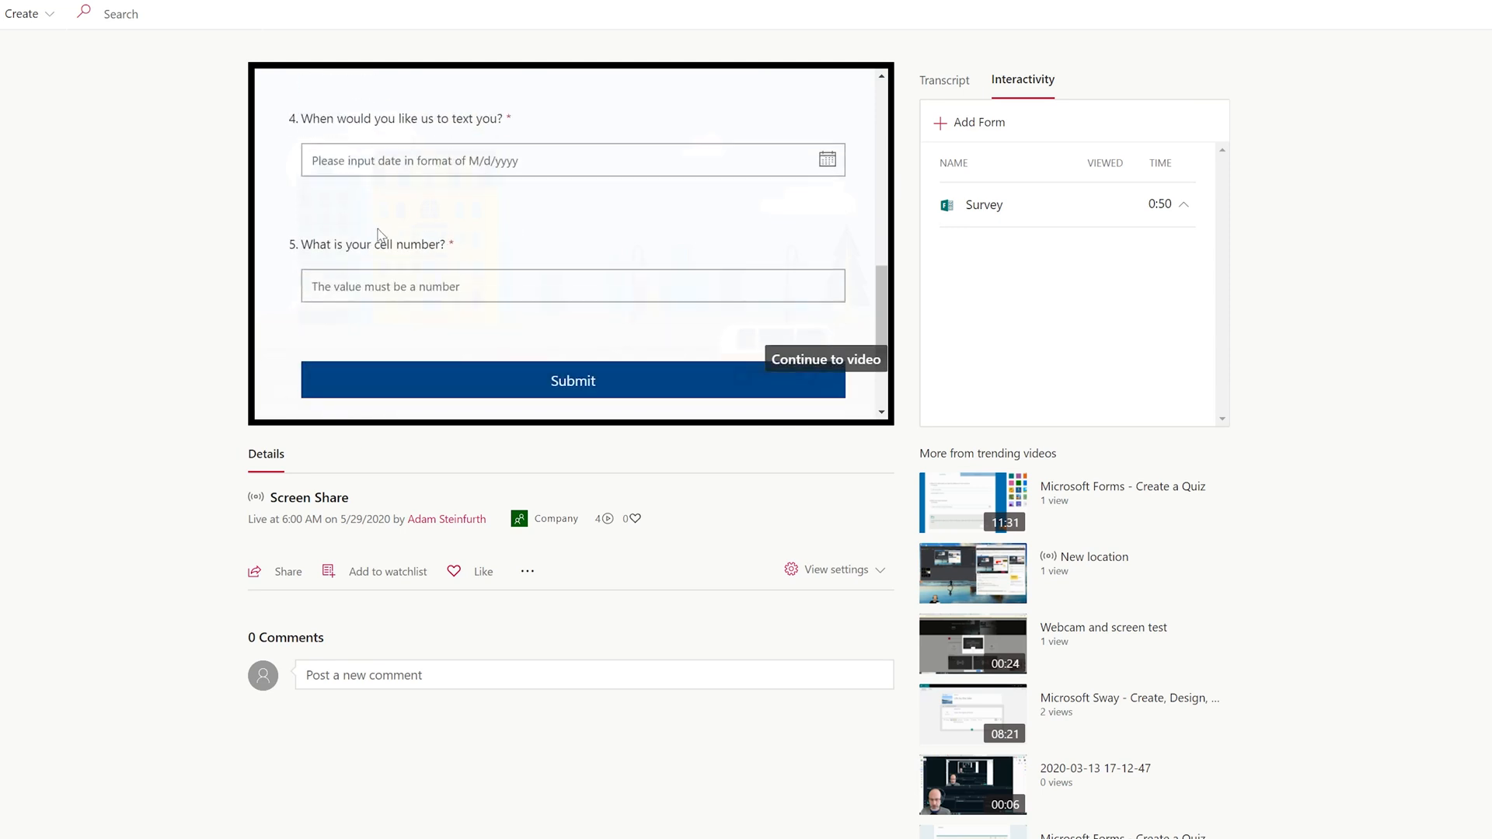
Complete the survey with the text date 6/12/2020 and a cell number, then submit it and continue the video.
left_click(832, 166)
left_click(604, 278)
left_click(594, 286)
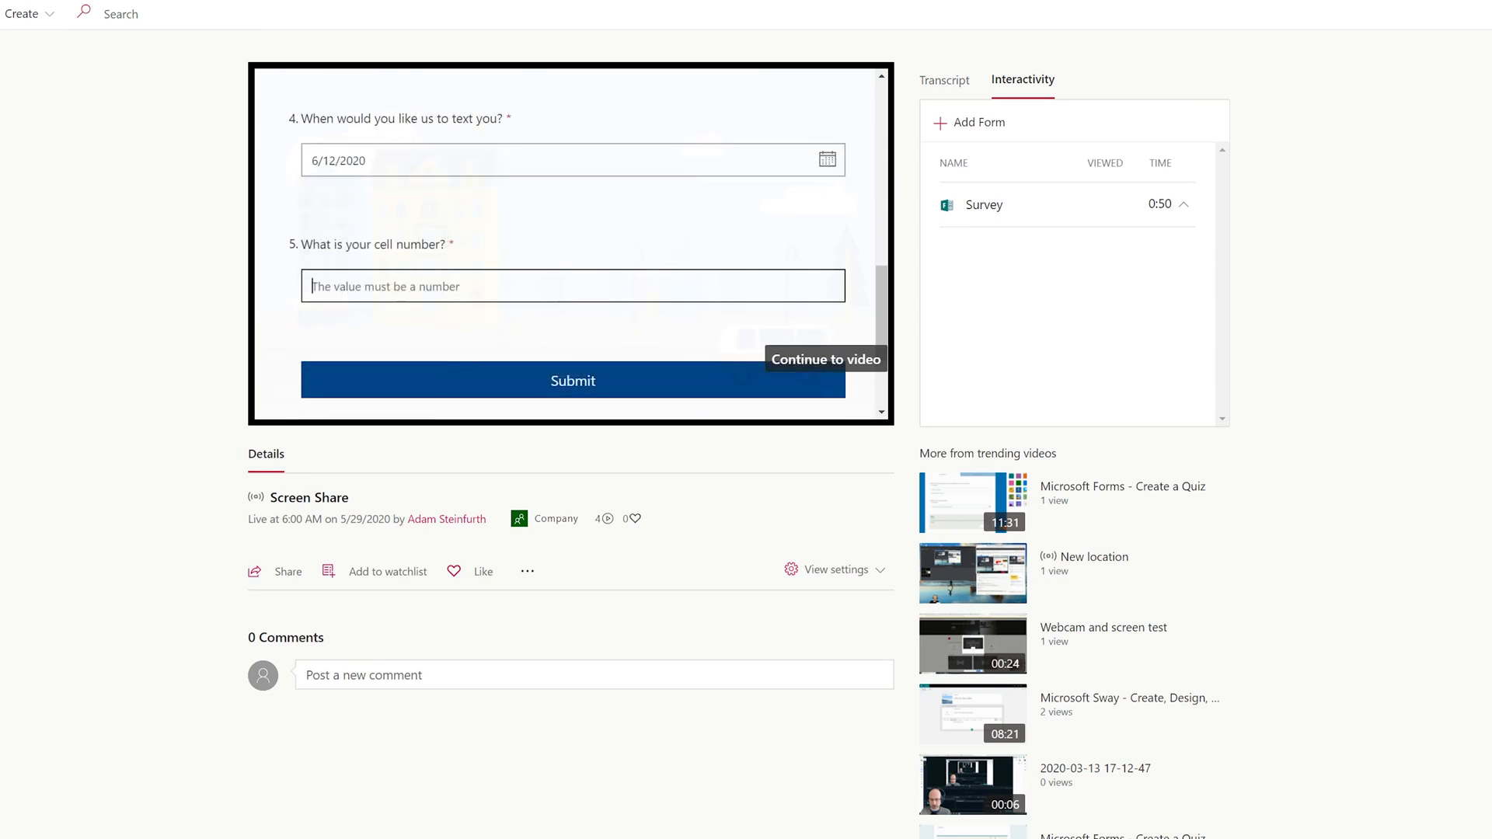
type("4")
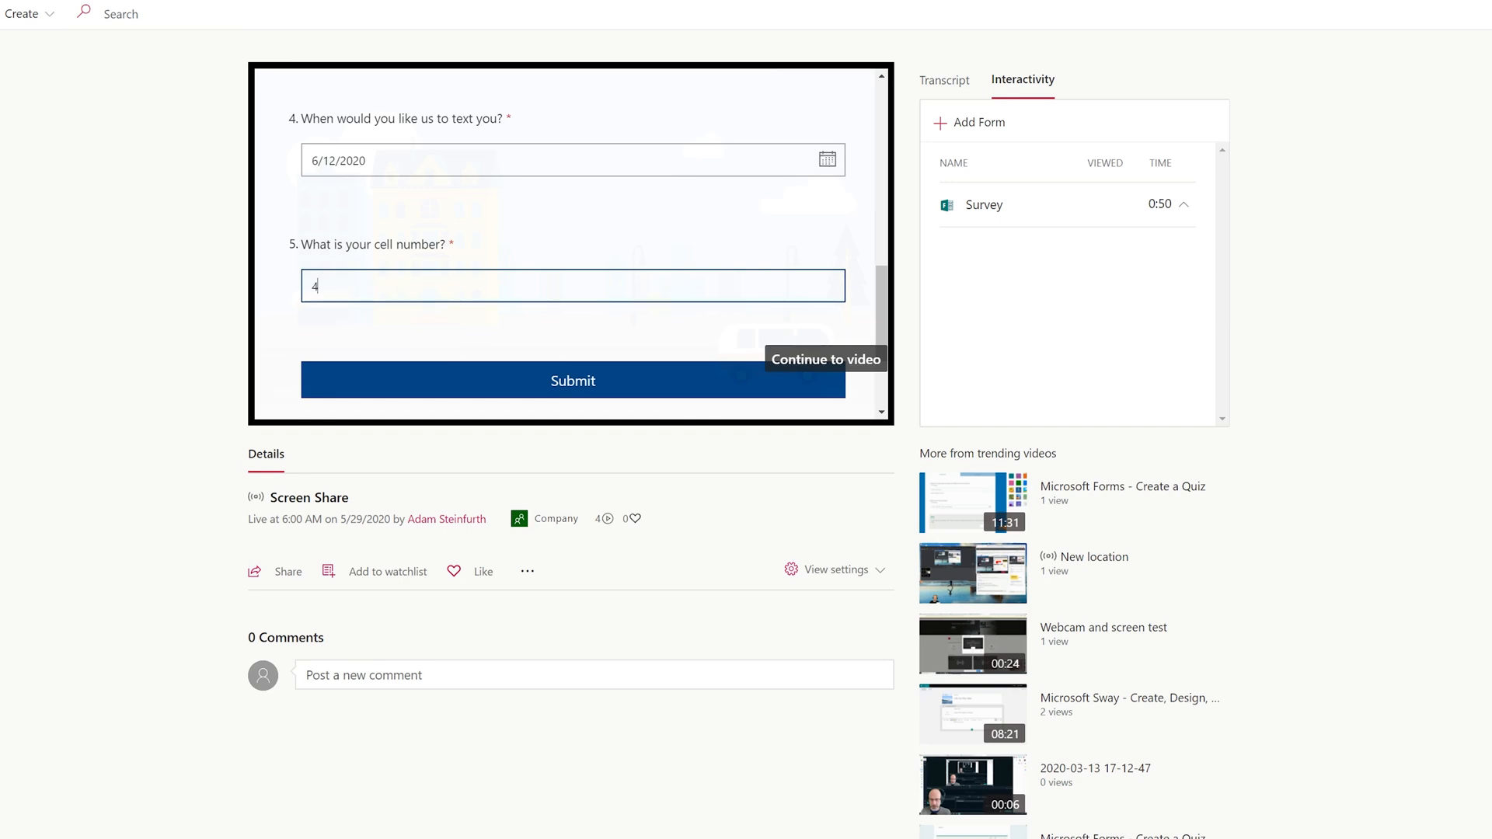
left_click(575, 380)
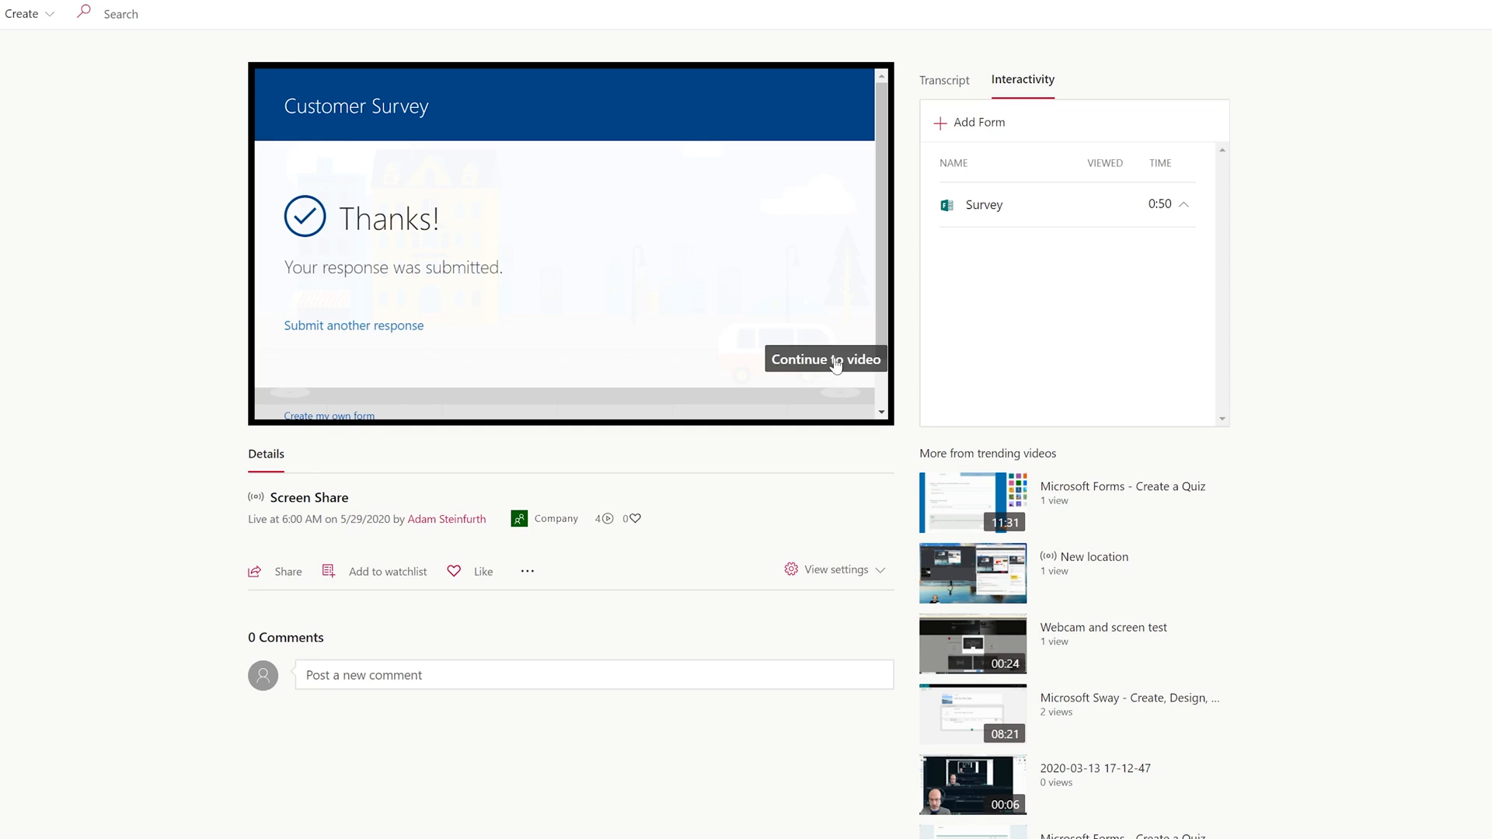
left_click(836, 361)
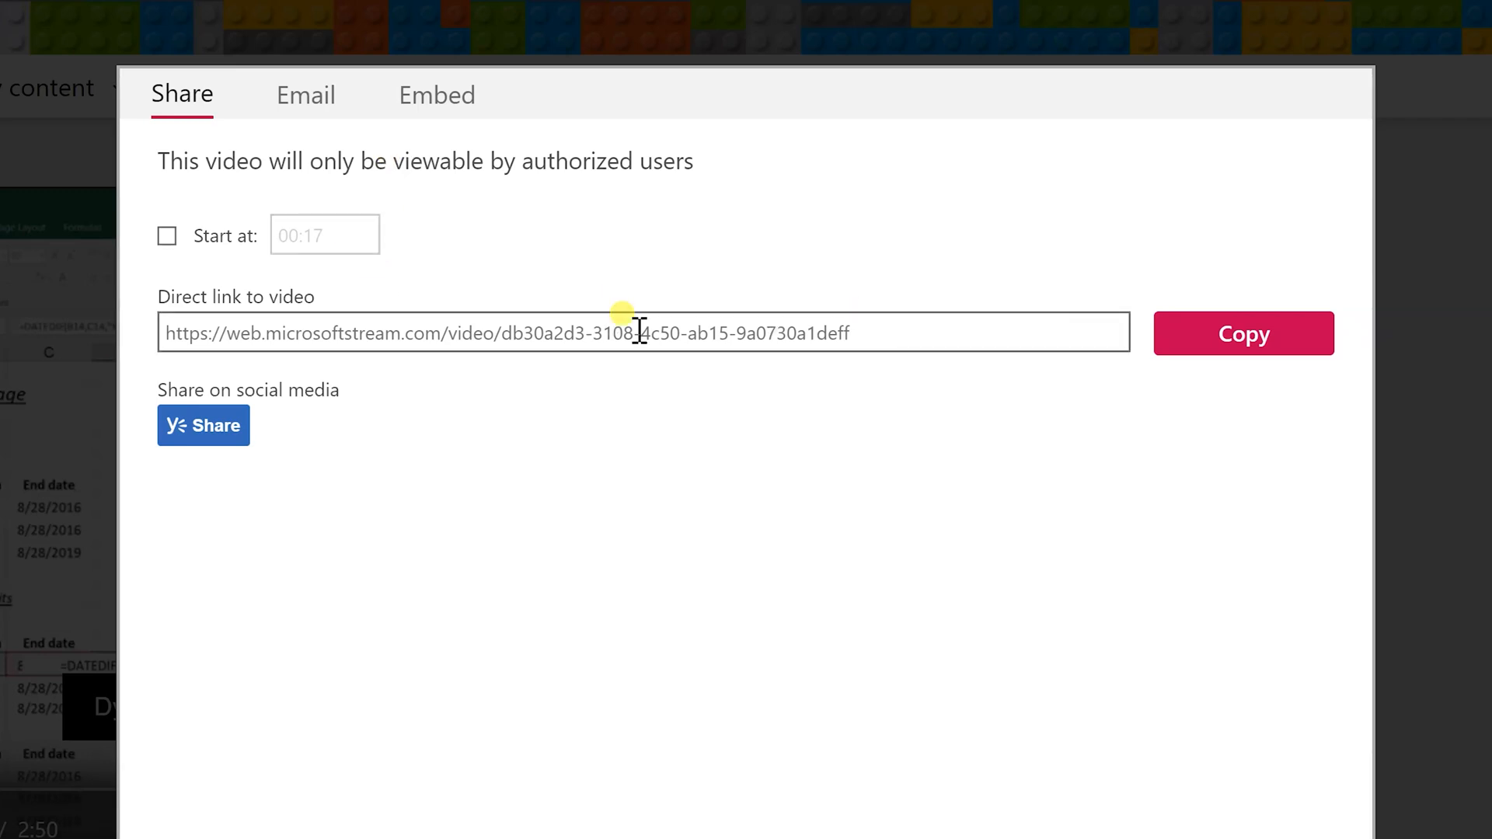
Set the Excel - Calculate Age video's shared link to start at 2:00 and copy the direct link.
left_click(213, 242)
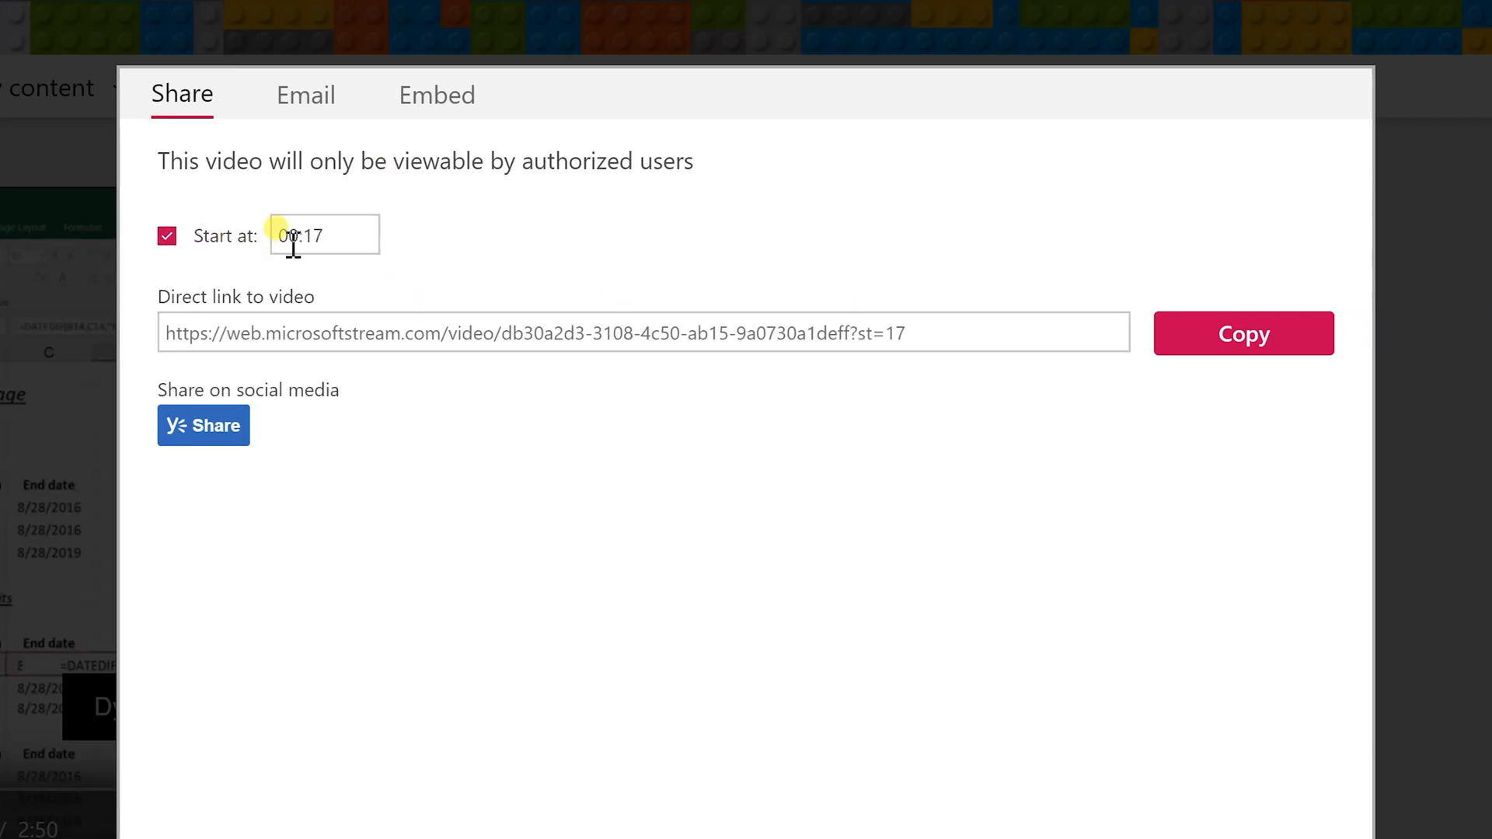
left_click_drag(350, 240, 264, 241)
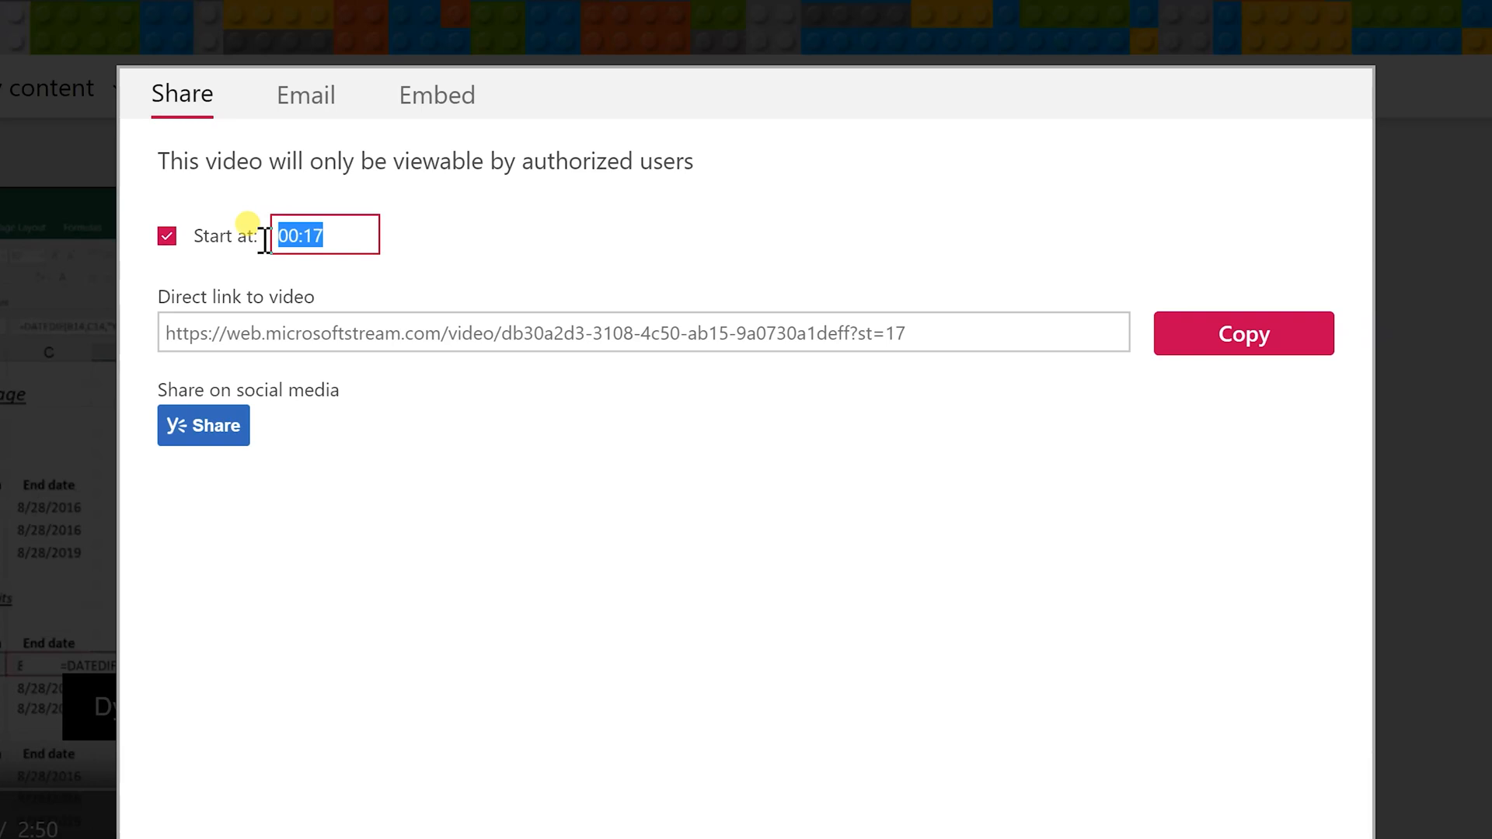
type("2:00")
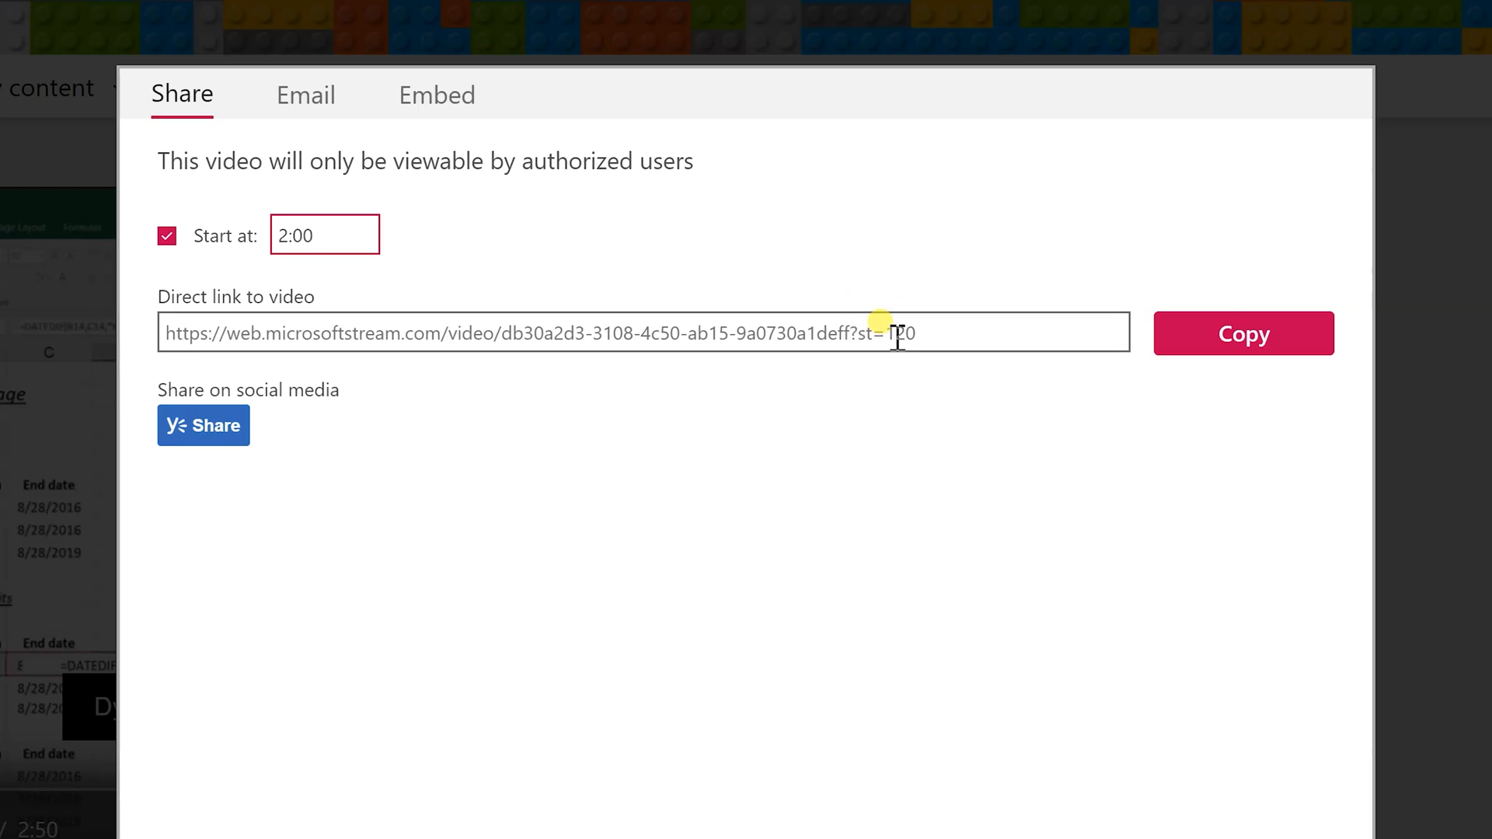
left_click_drag(899, 334, 921, 334)
left_click(935, 336)
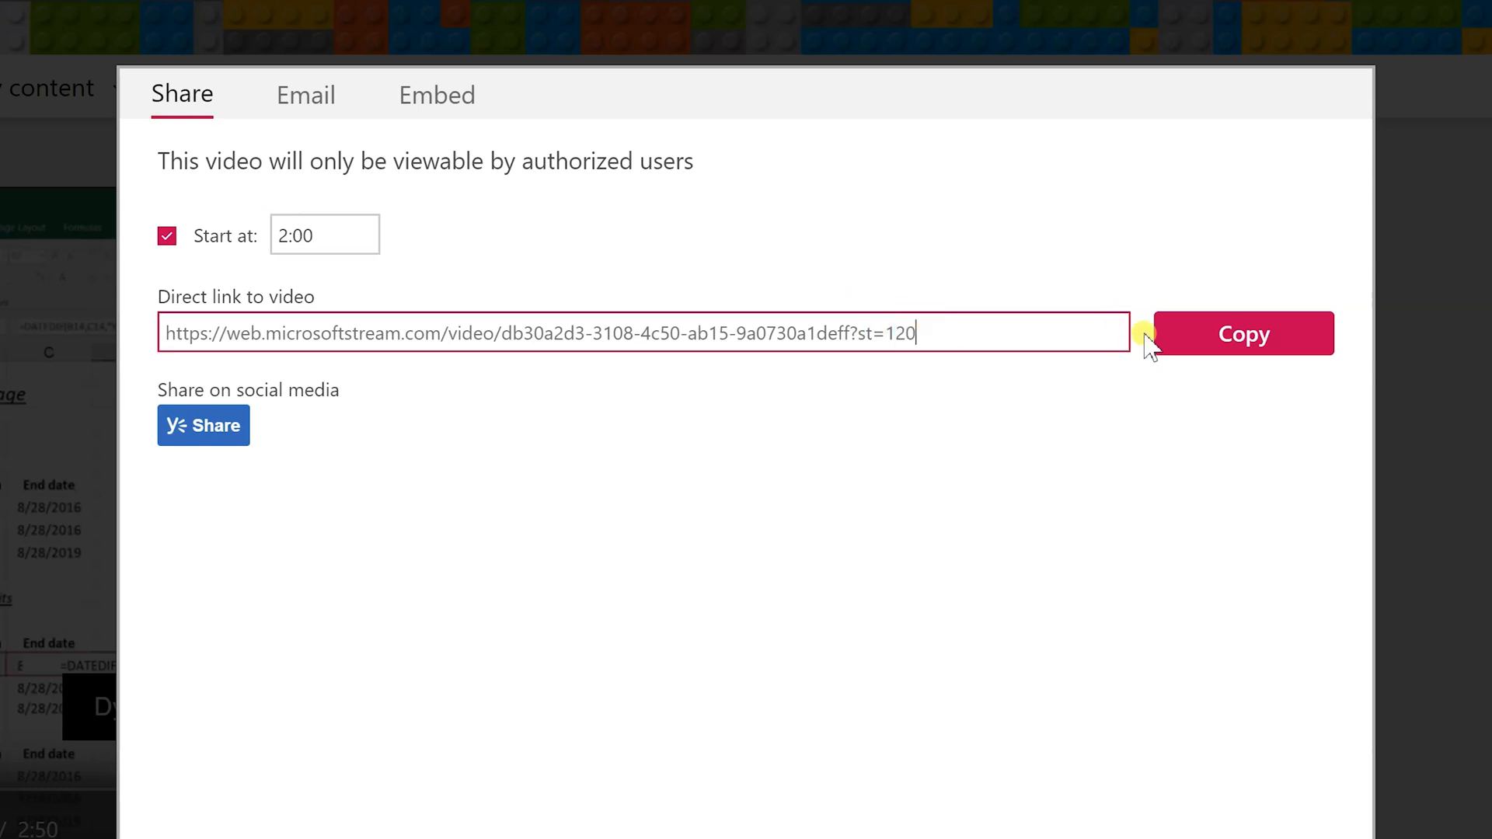
left_click(1253, 356)
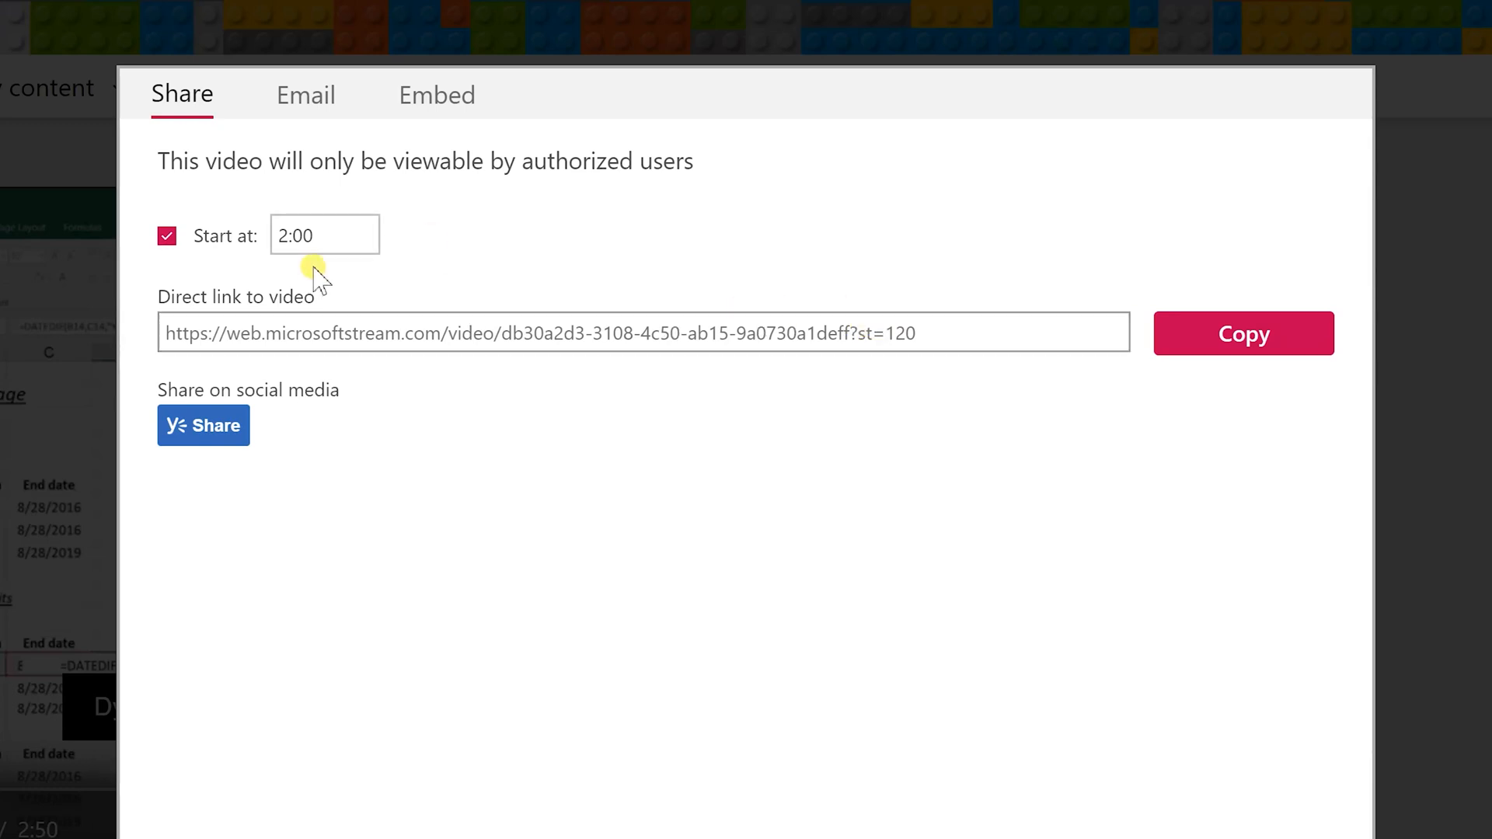
View the email sharing and embed video size options, turn off Show info for the embedded video and copy its embed code.
left_click(308, 115)
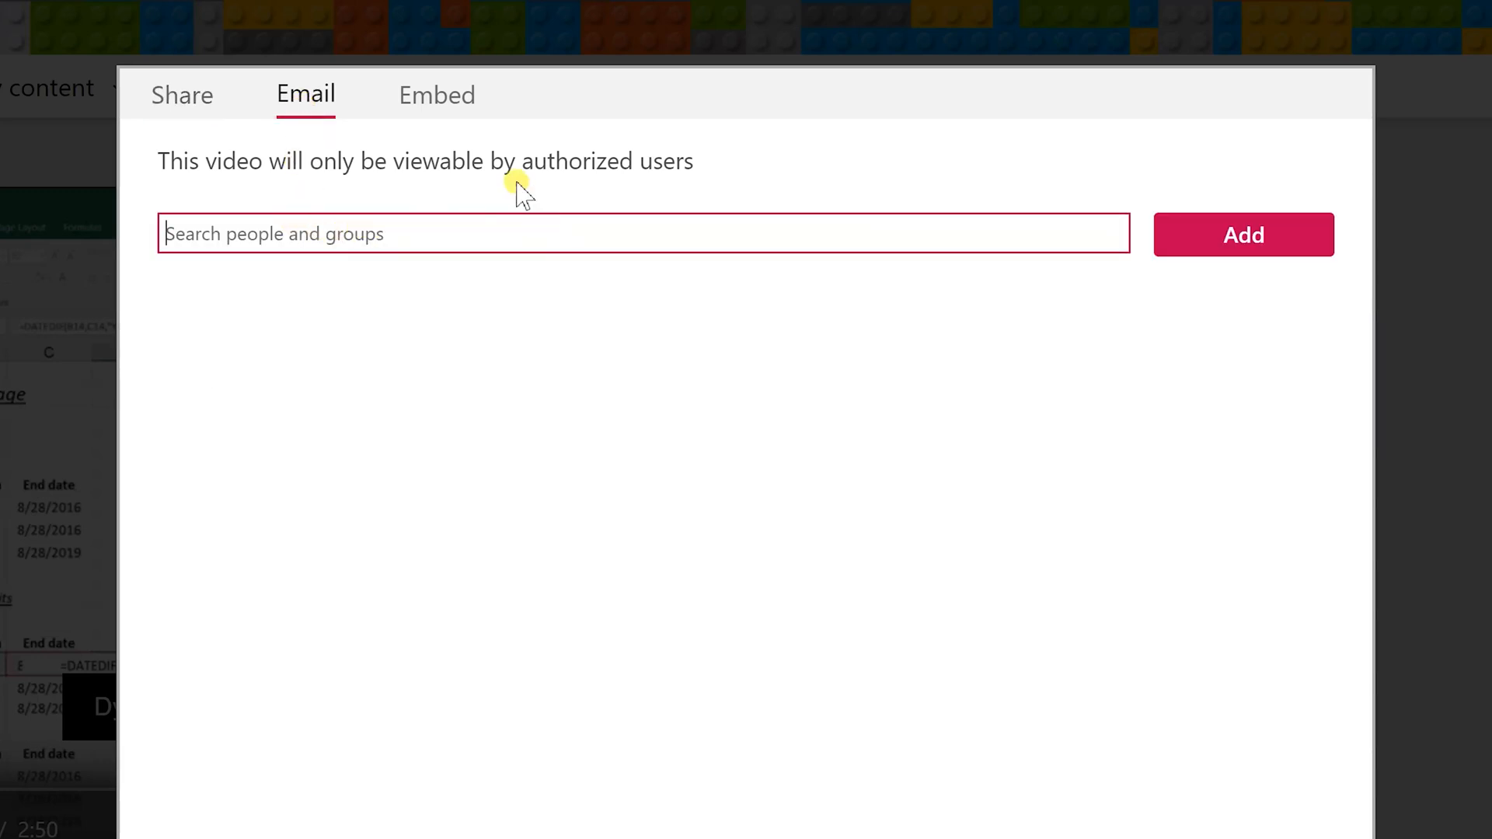
left_click(470, 112)
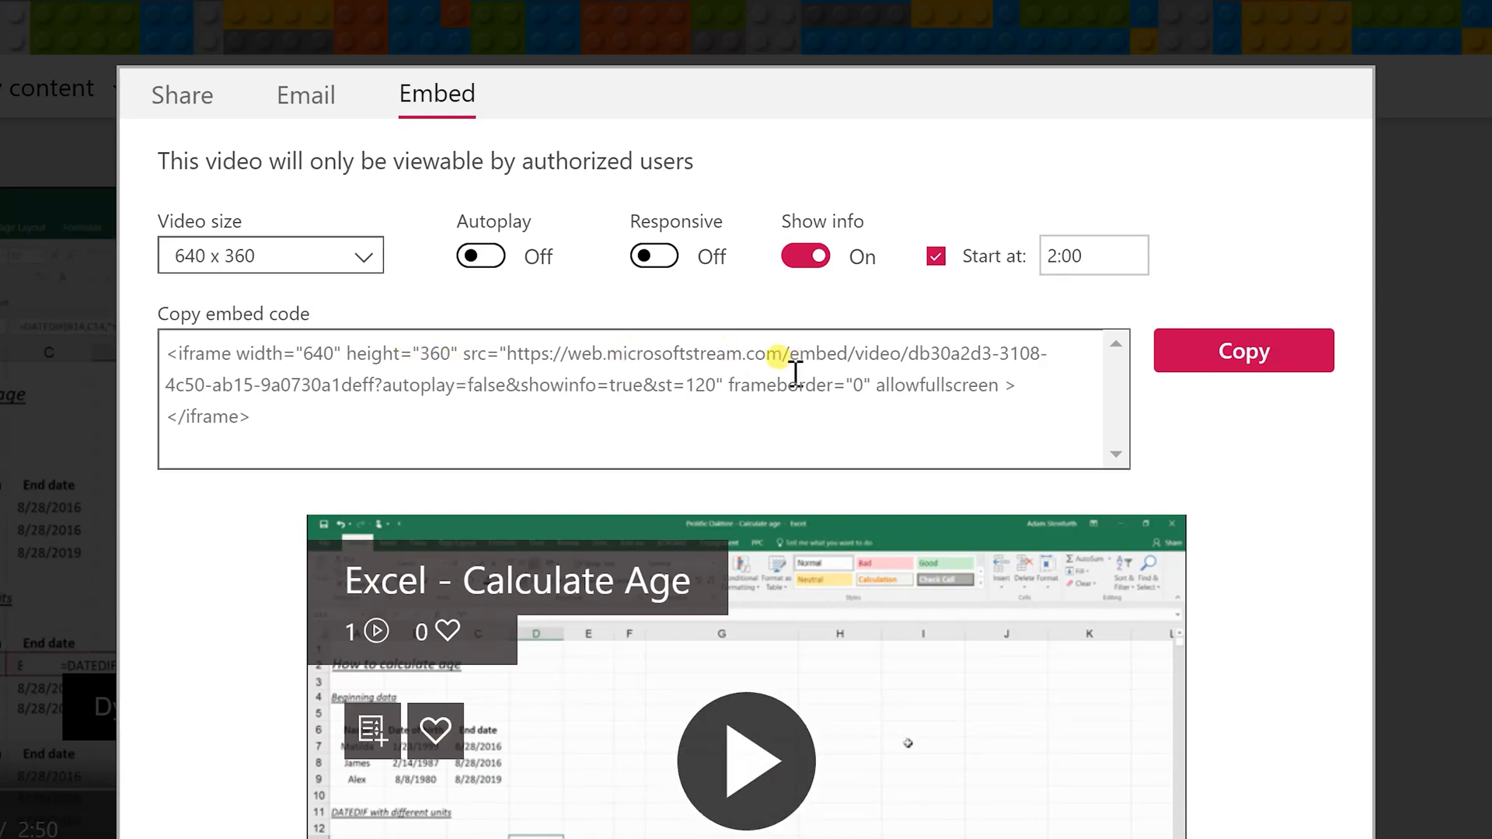
left_click(363, 259)
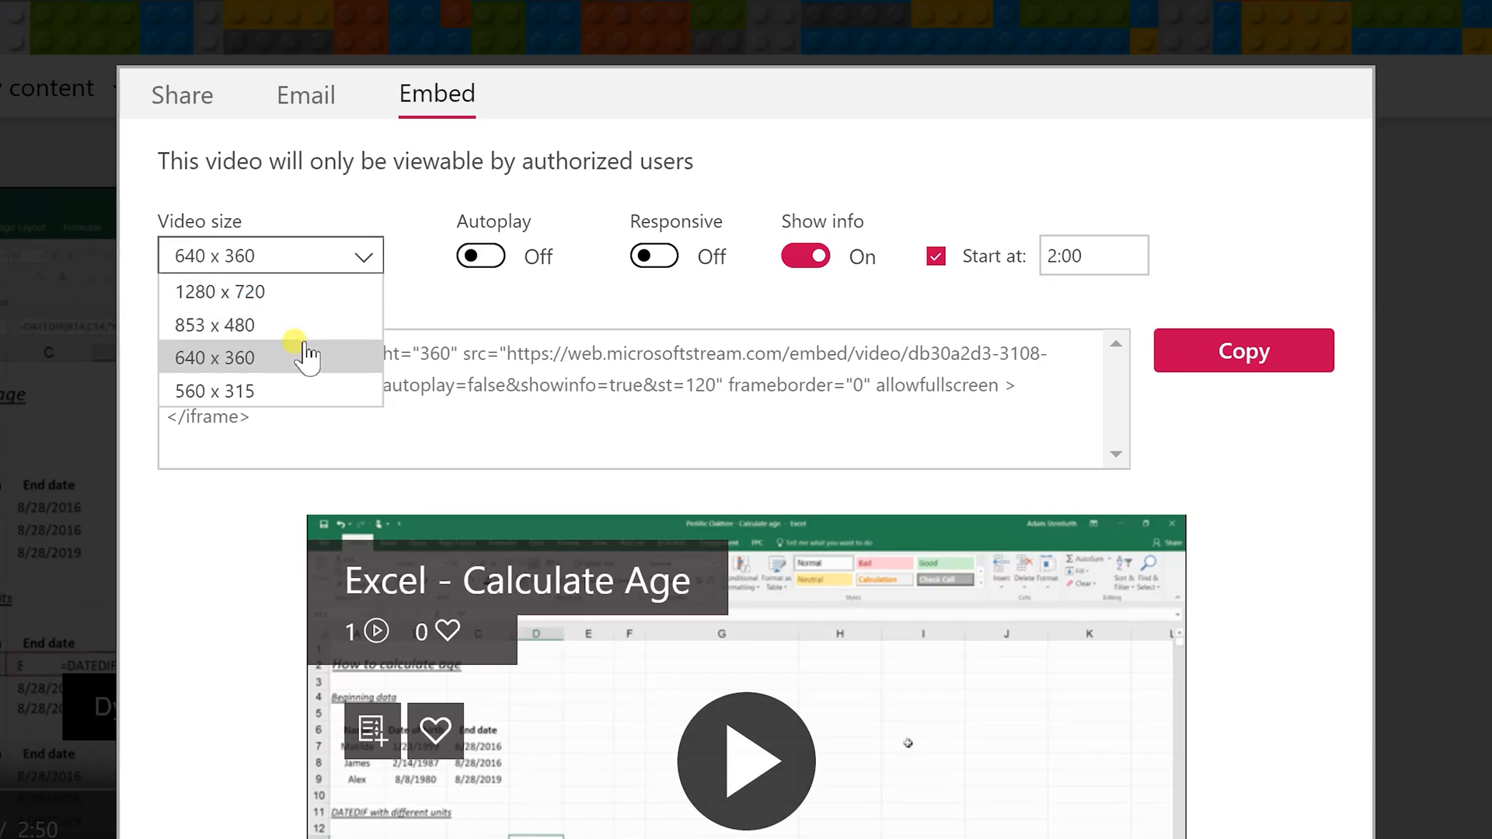
left_click(504, 161)
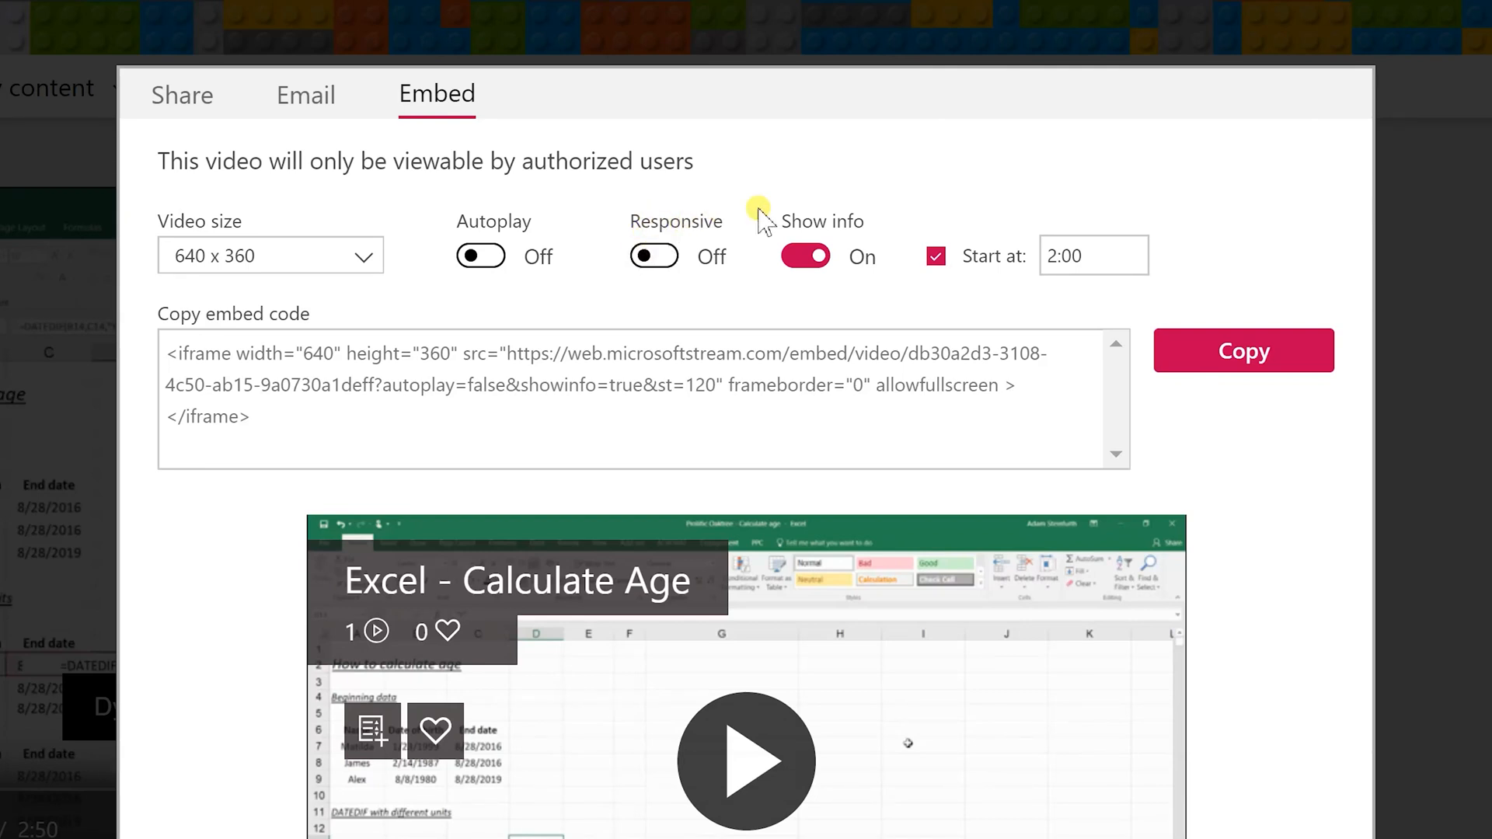
left_click(817, 258)
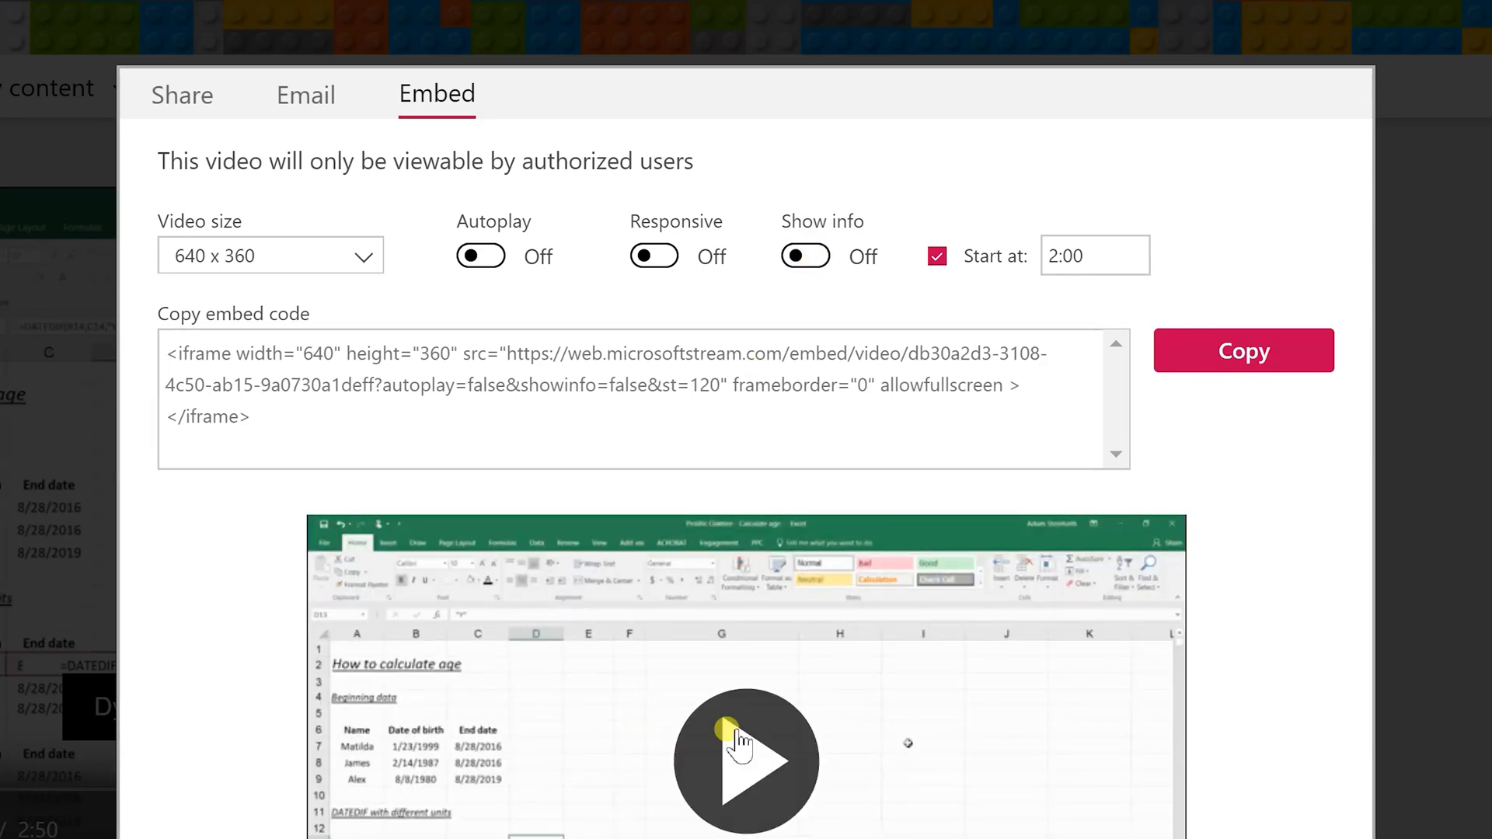
left_click(459, 425)
left_click(1227, 361)
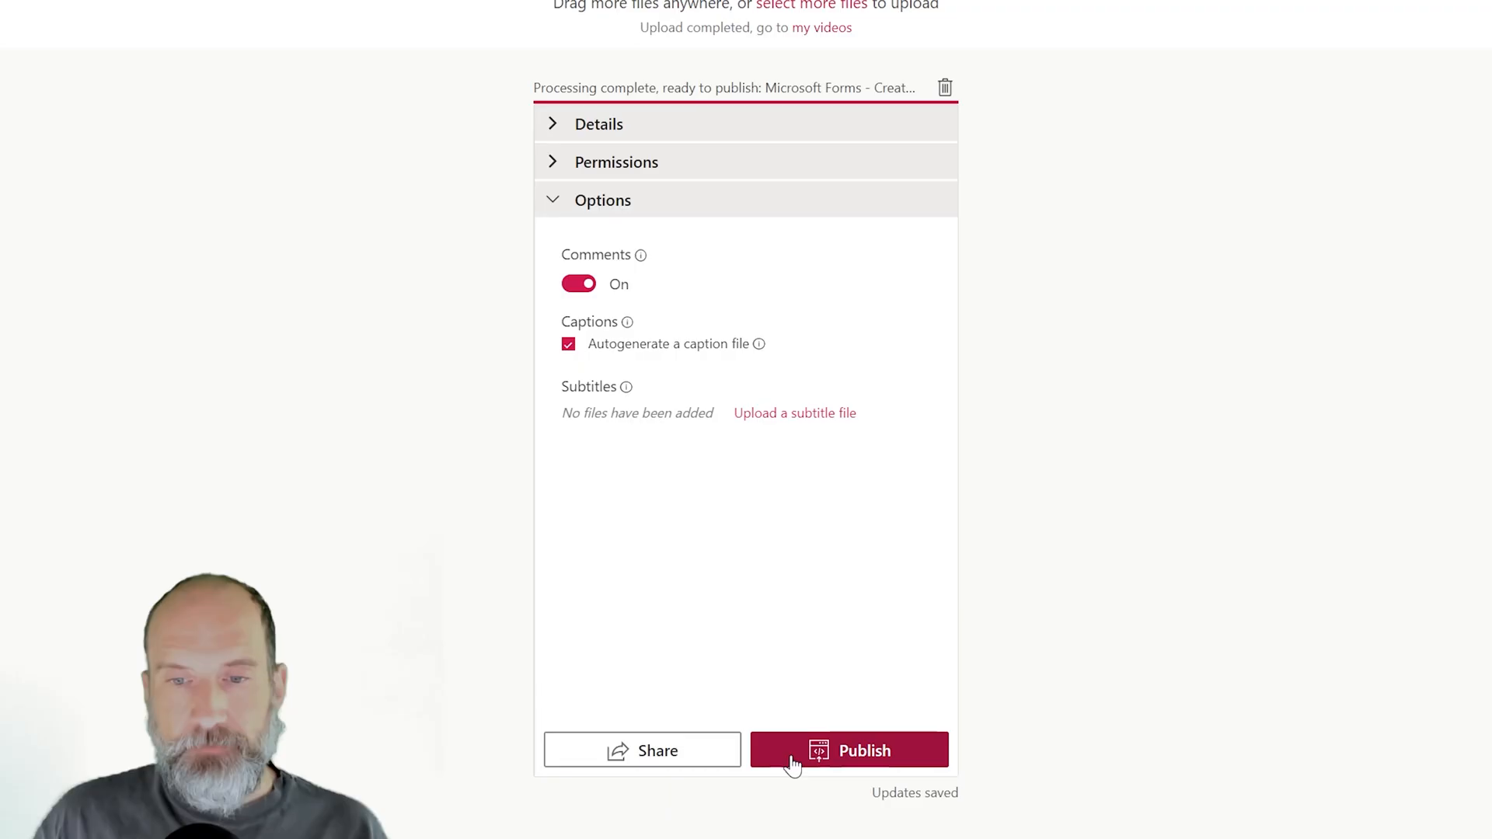
Publish the uploaded Microsoft Forms - Create a Quiz video and open the list of own videos.
left_click(793, 764)
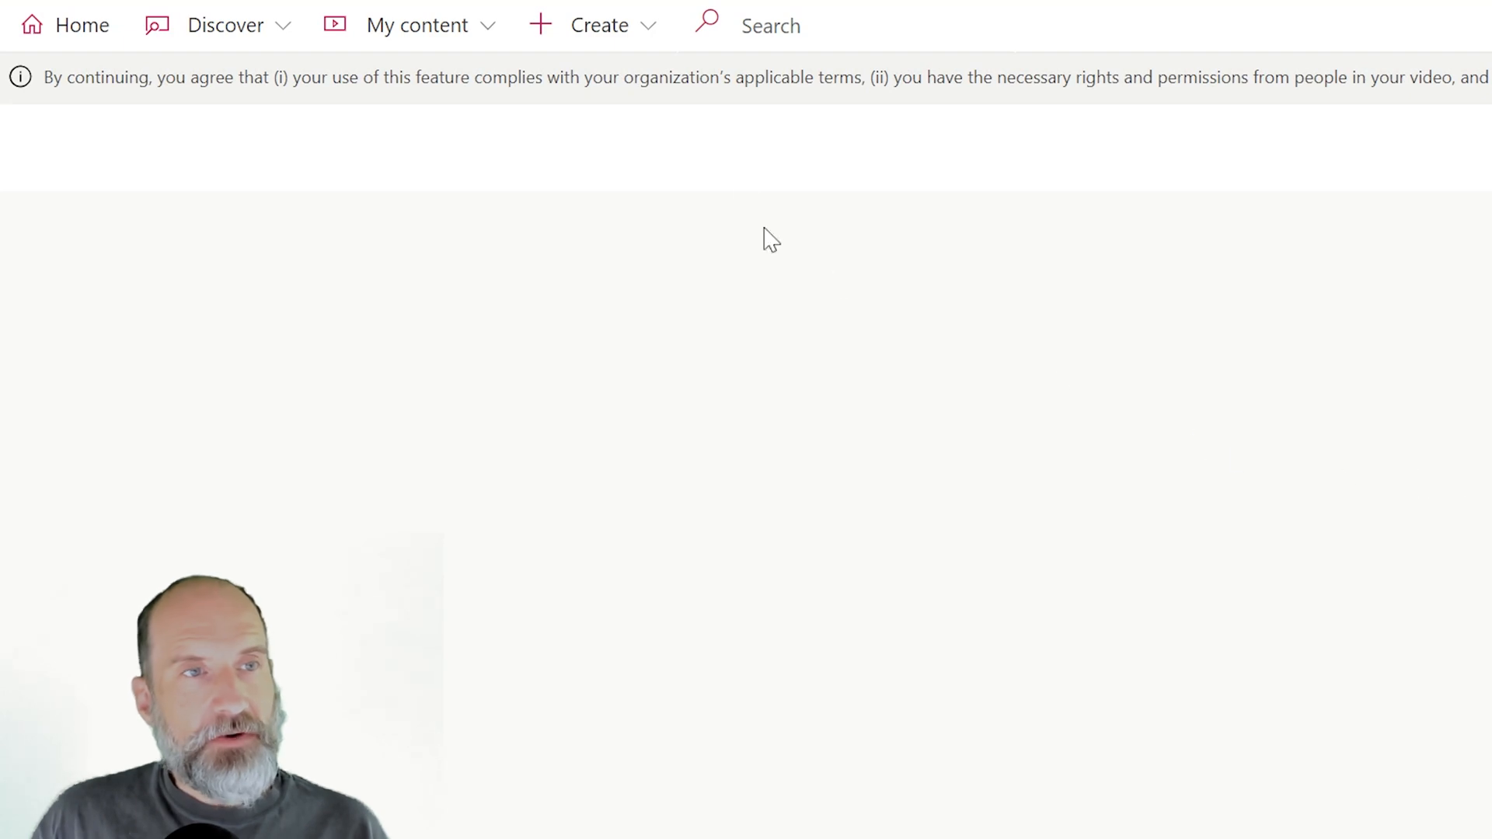
left_click(455, 25)
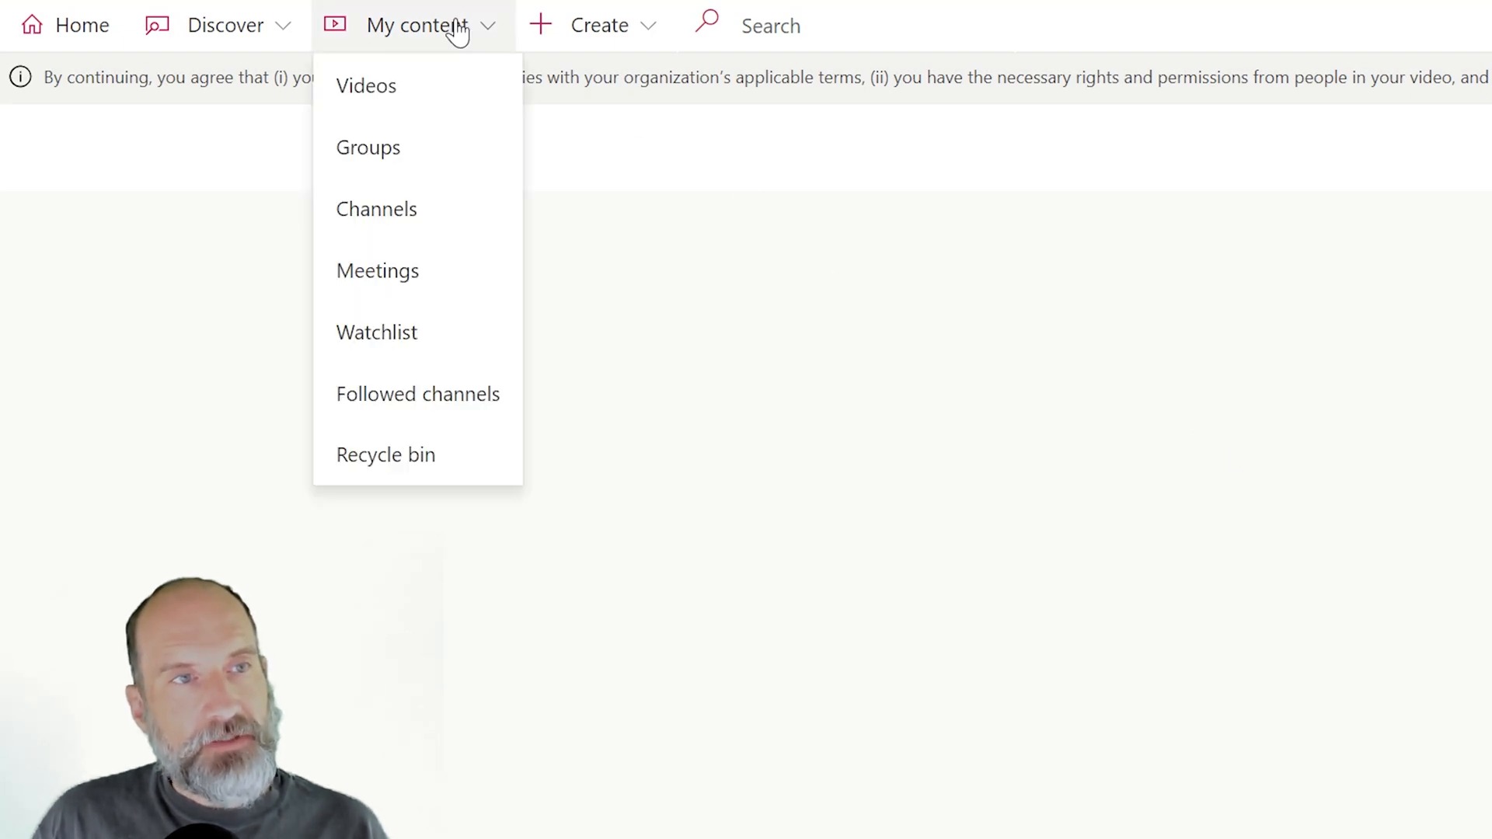
left_click(400, 66)
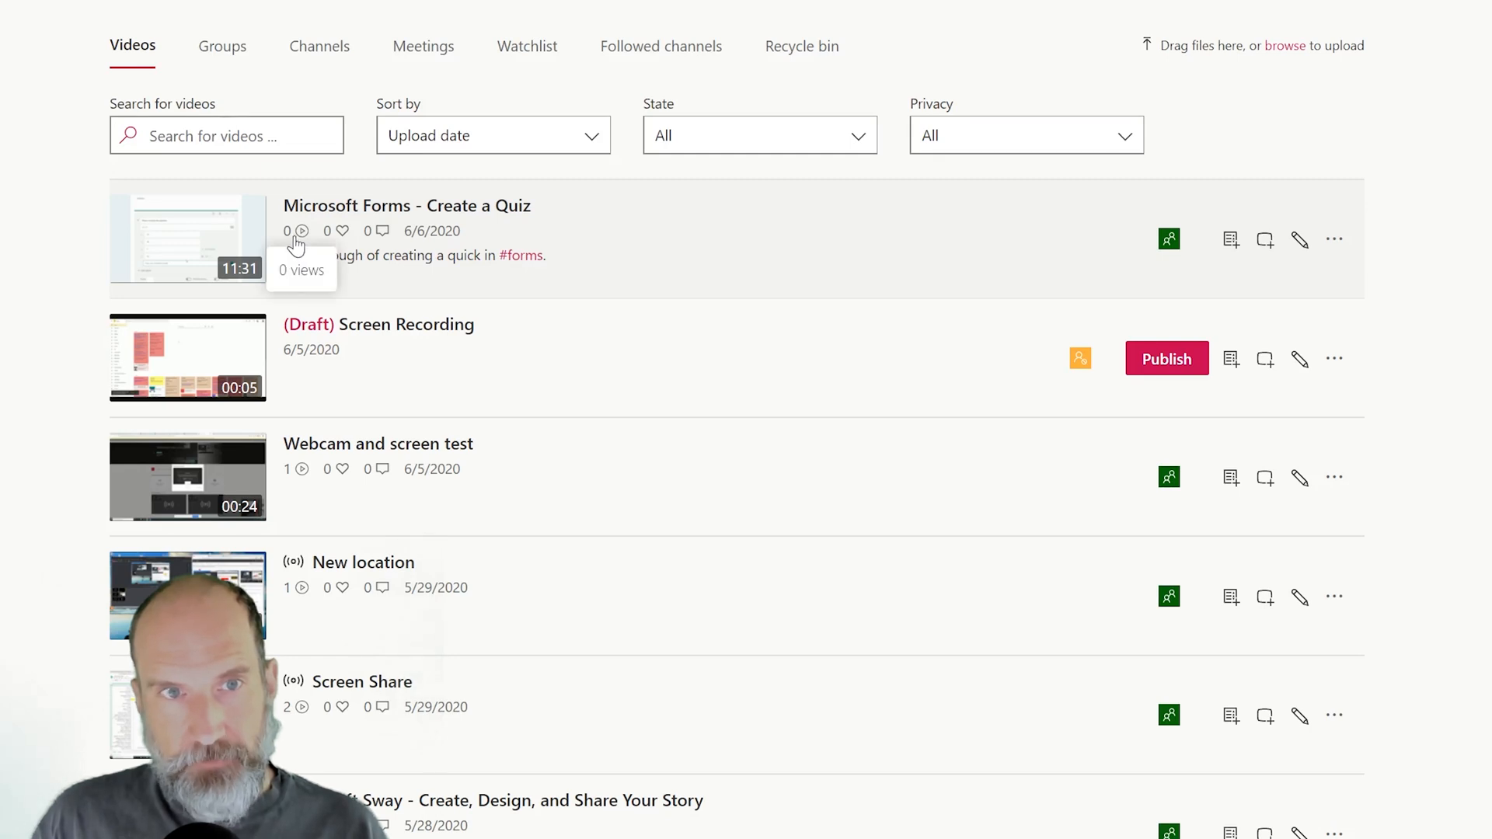
Look through the sort choices for the video list and check the quiz video's sharing status.
left_click(533, 139)
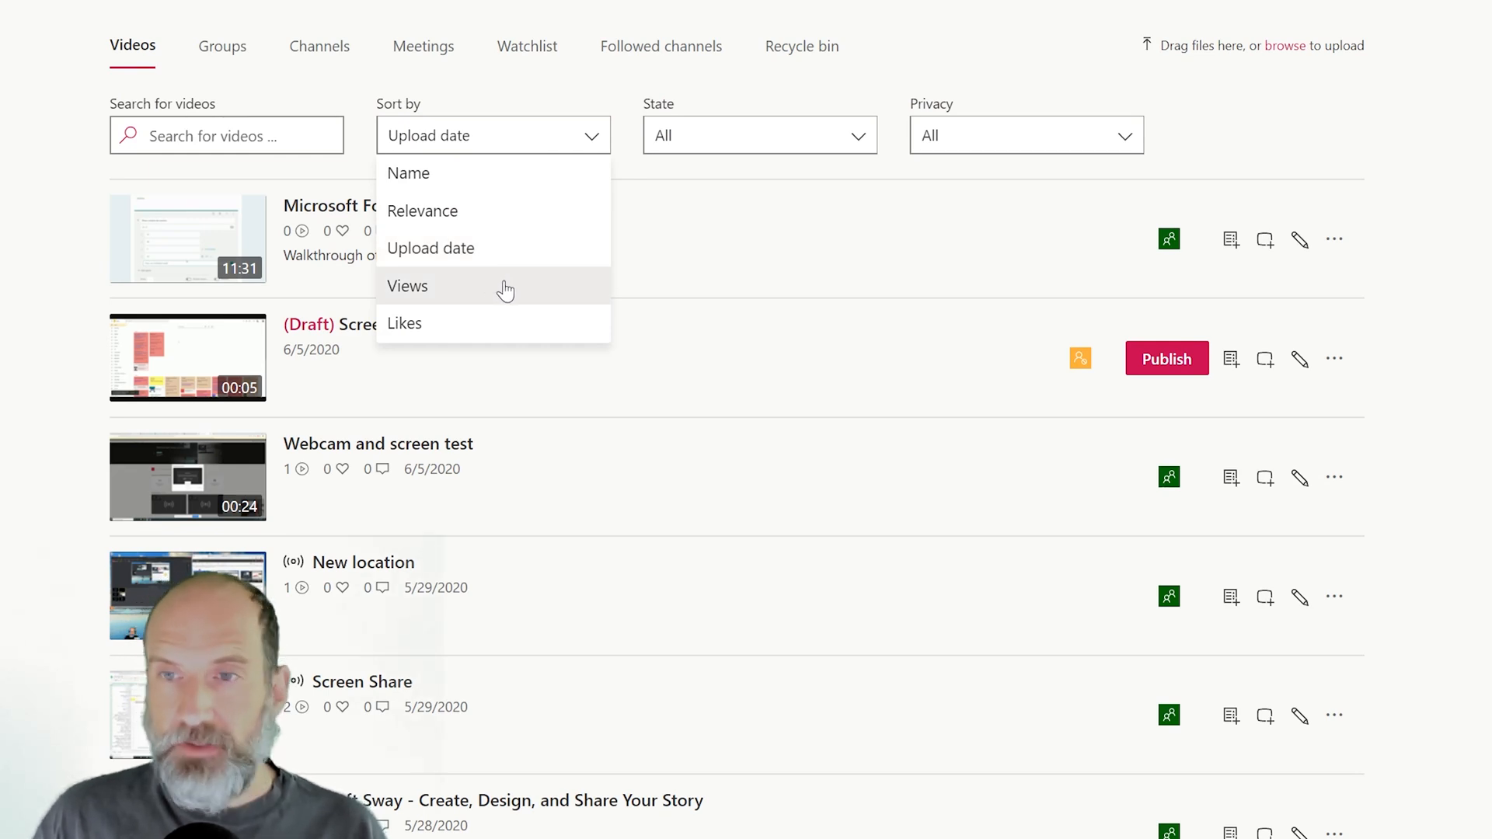
key("Escape")
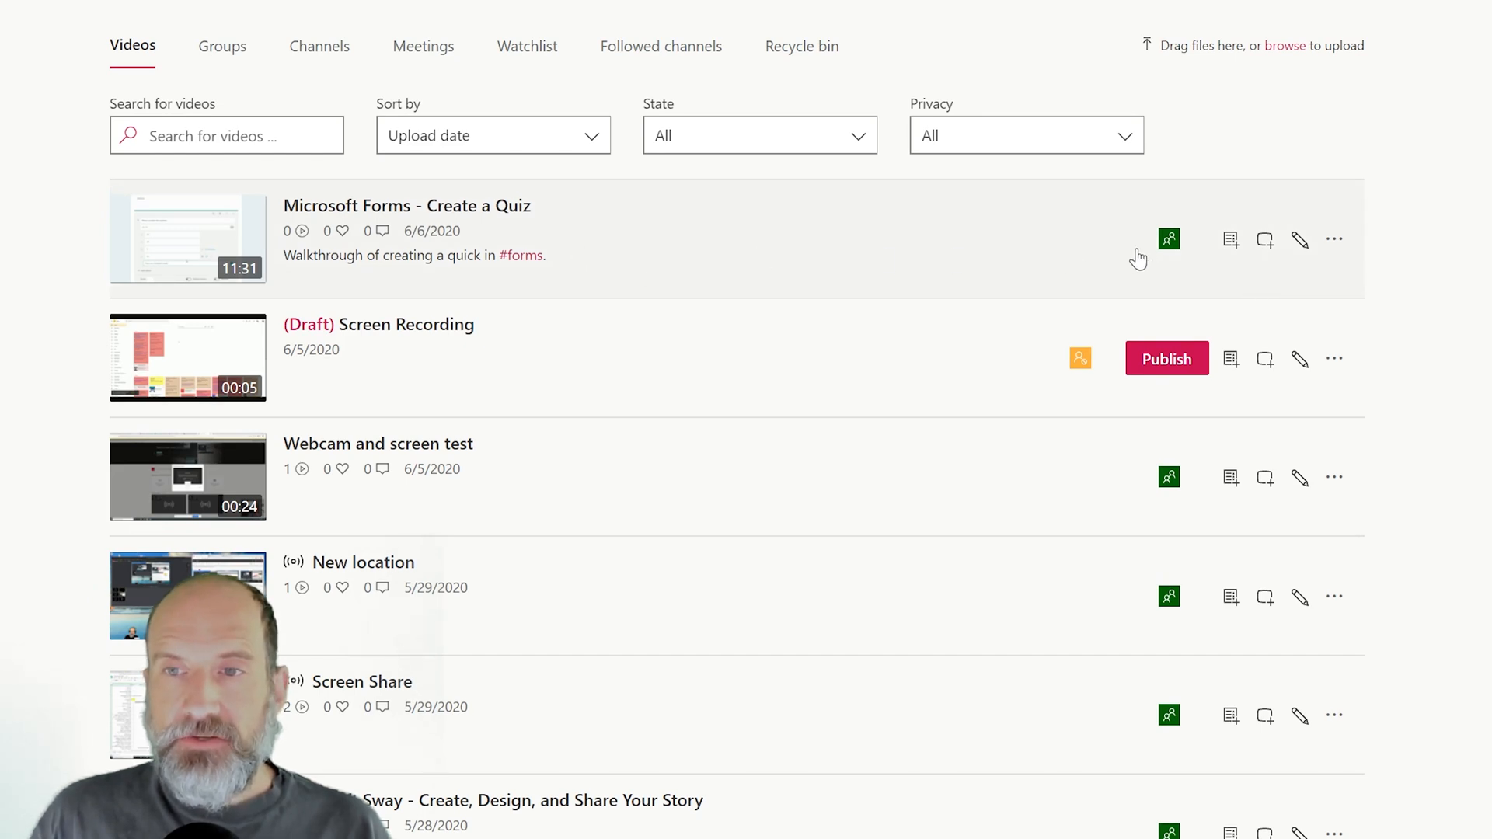
mouse_move(1175, 253)
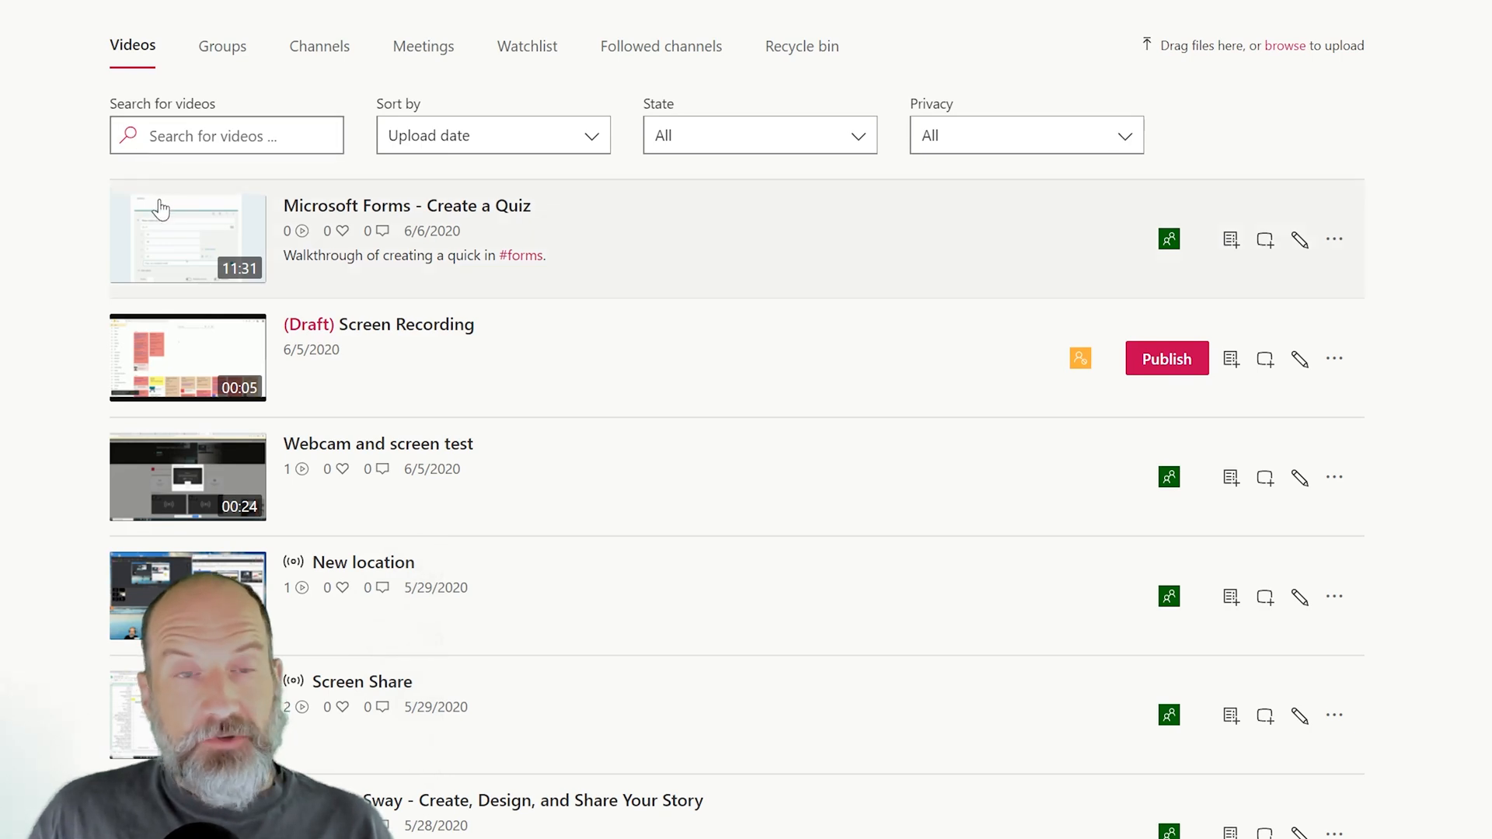
Open the Expand into Northwest Territories group and view its channels.
left_click(221, 66)
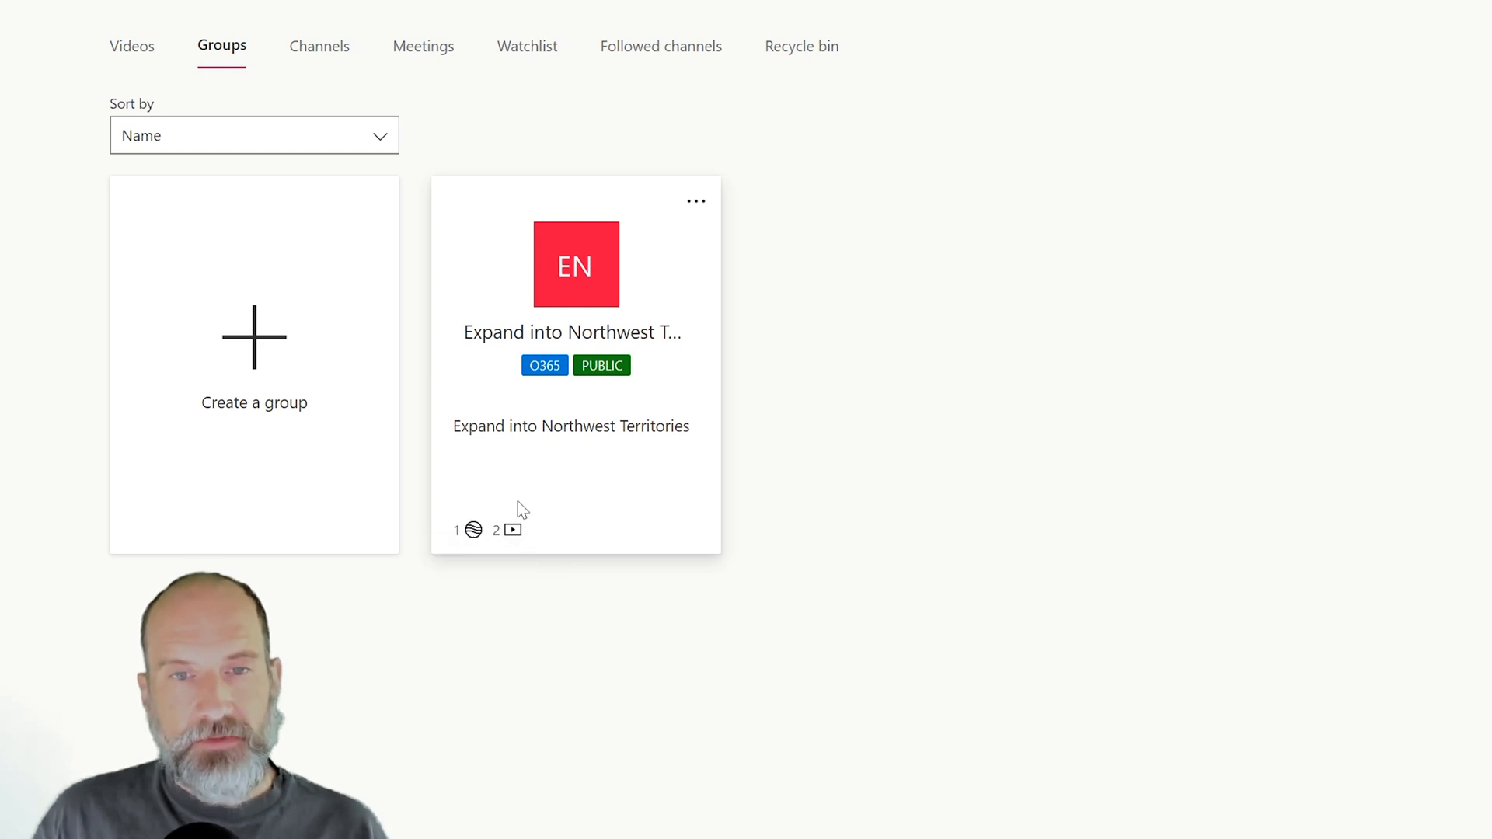
left_click(561, 455)
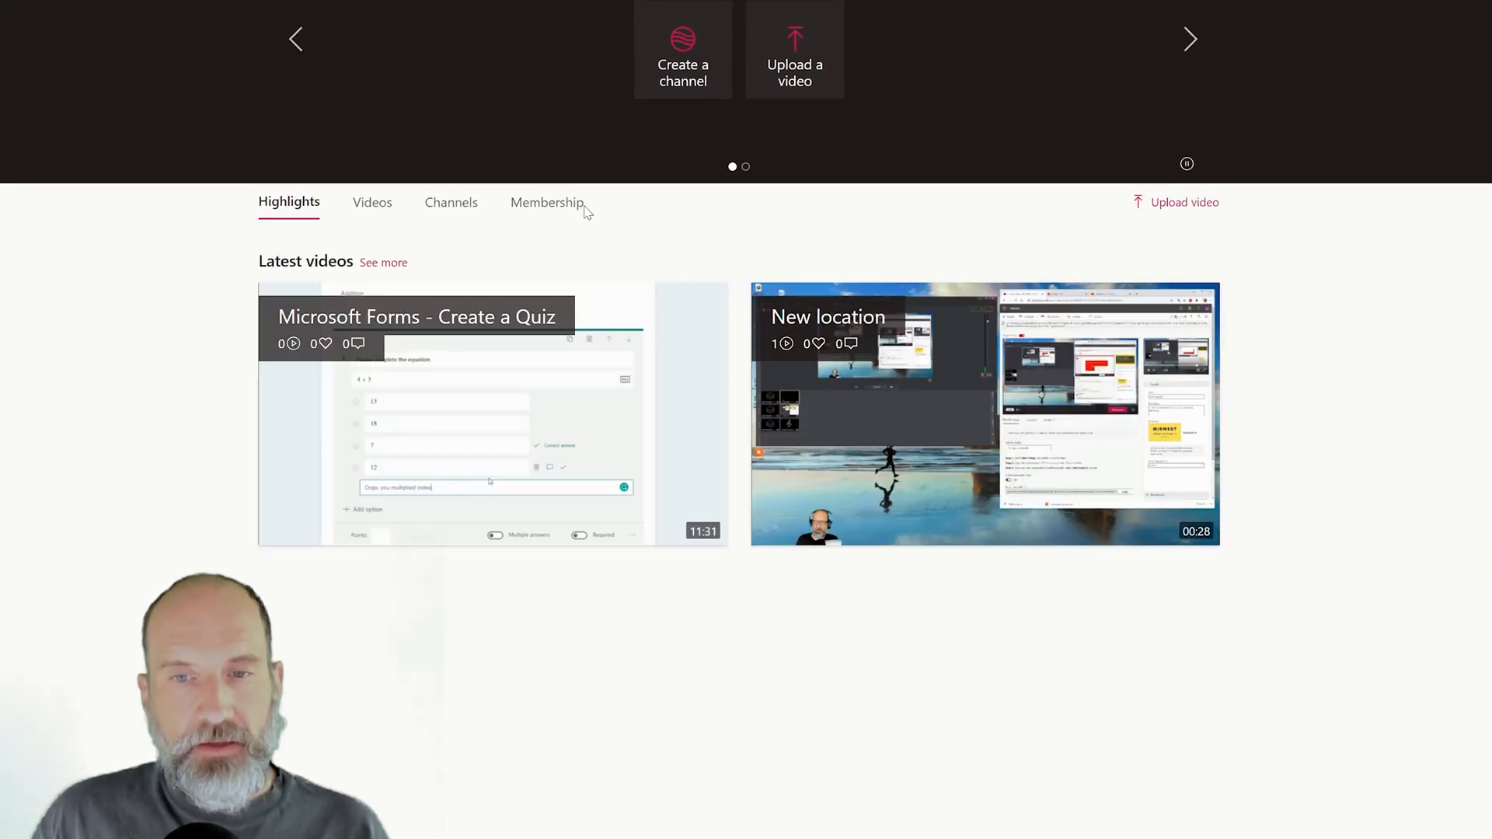
left_click(447, 204)
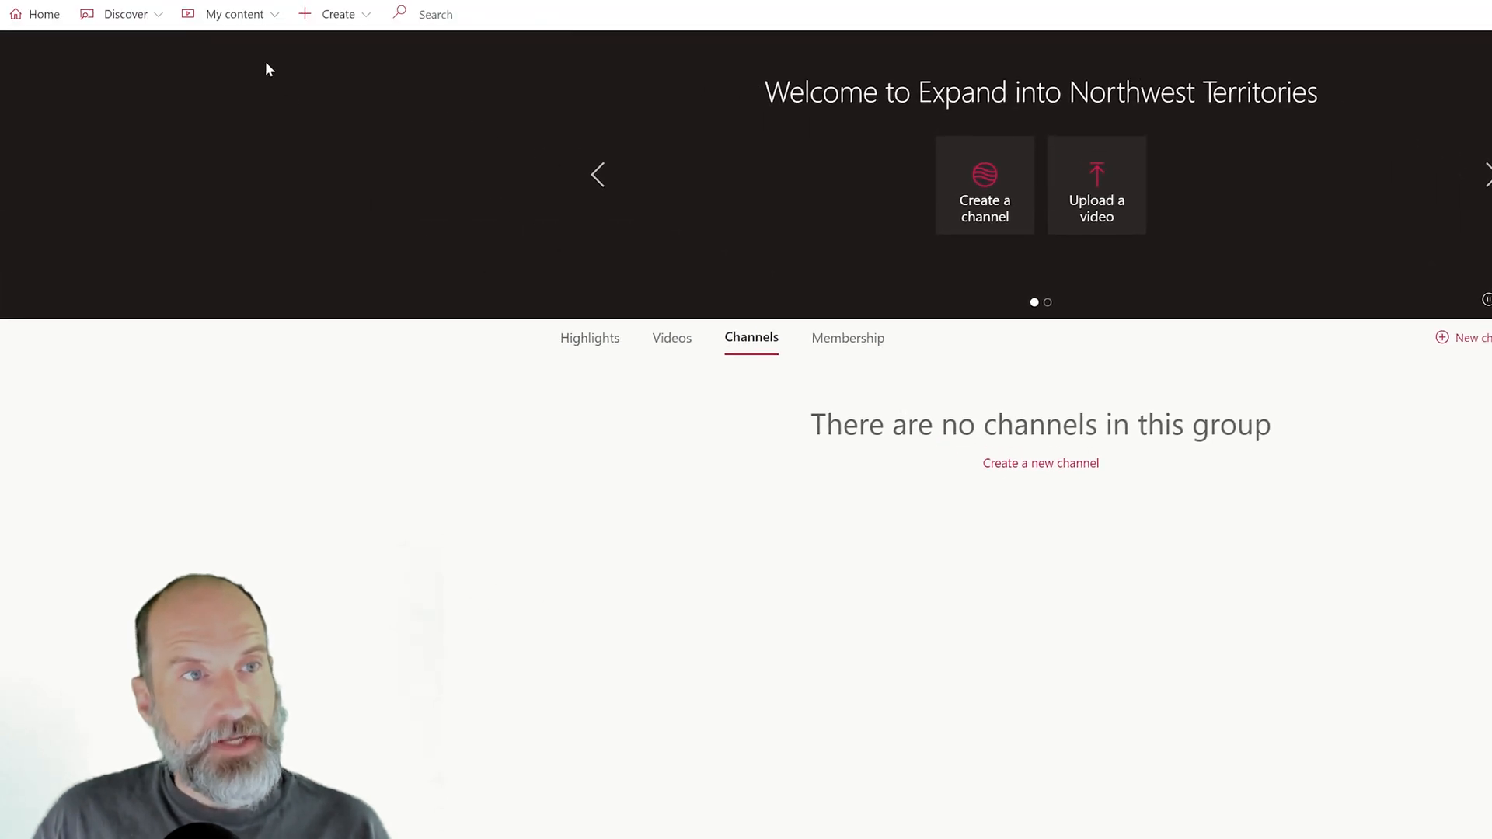
Open the list of own channels and look through the content categories available under My content and Discover.
left_click(259, 25)
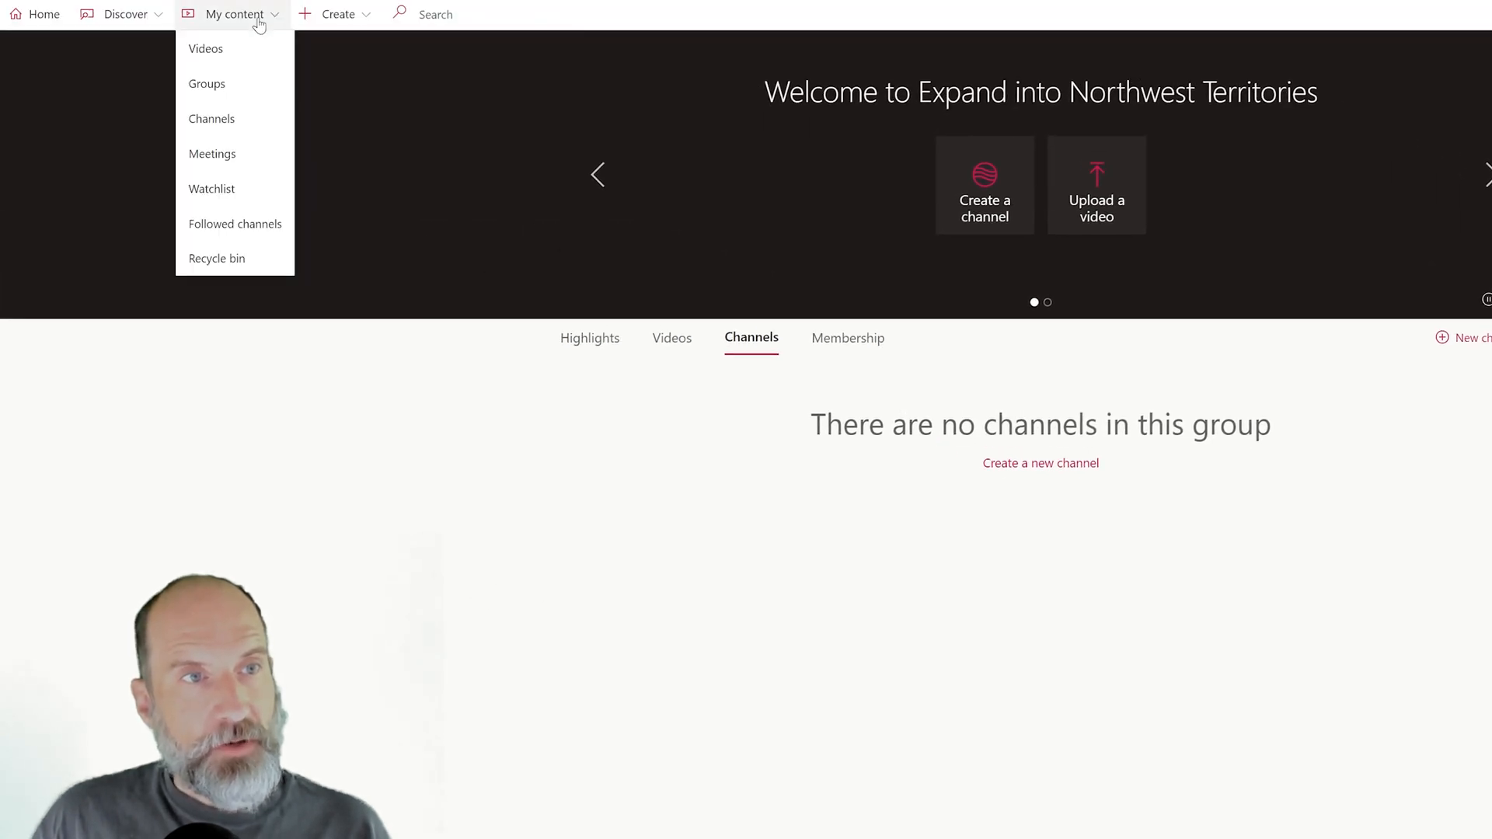
left_click(214, 129)
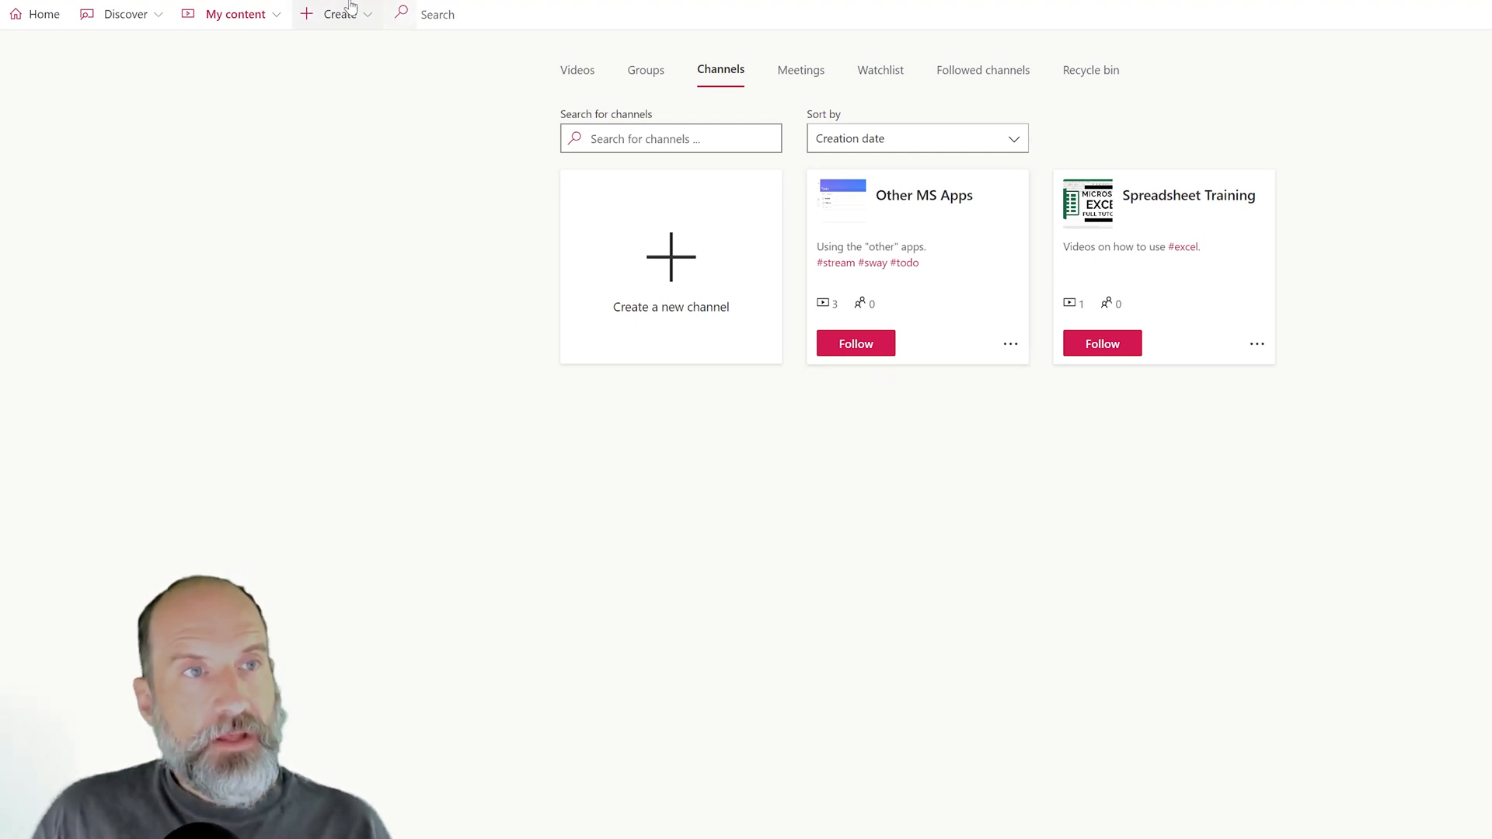
left_click(248, 15)
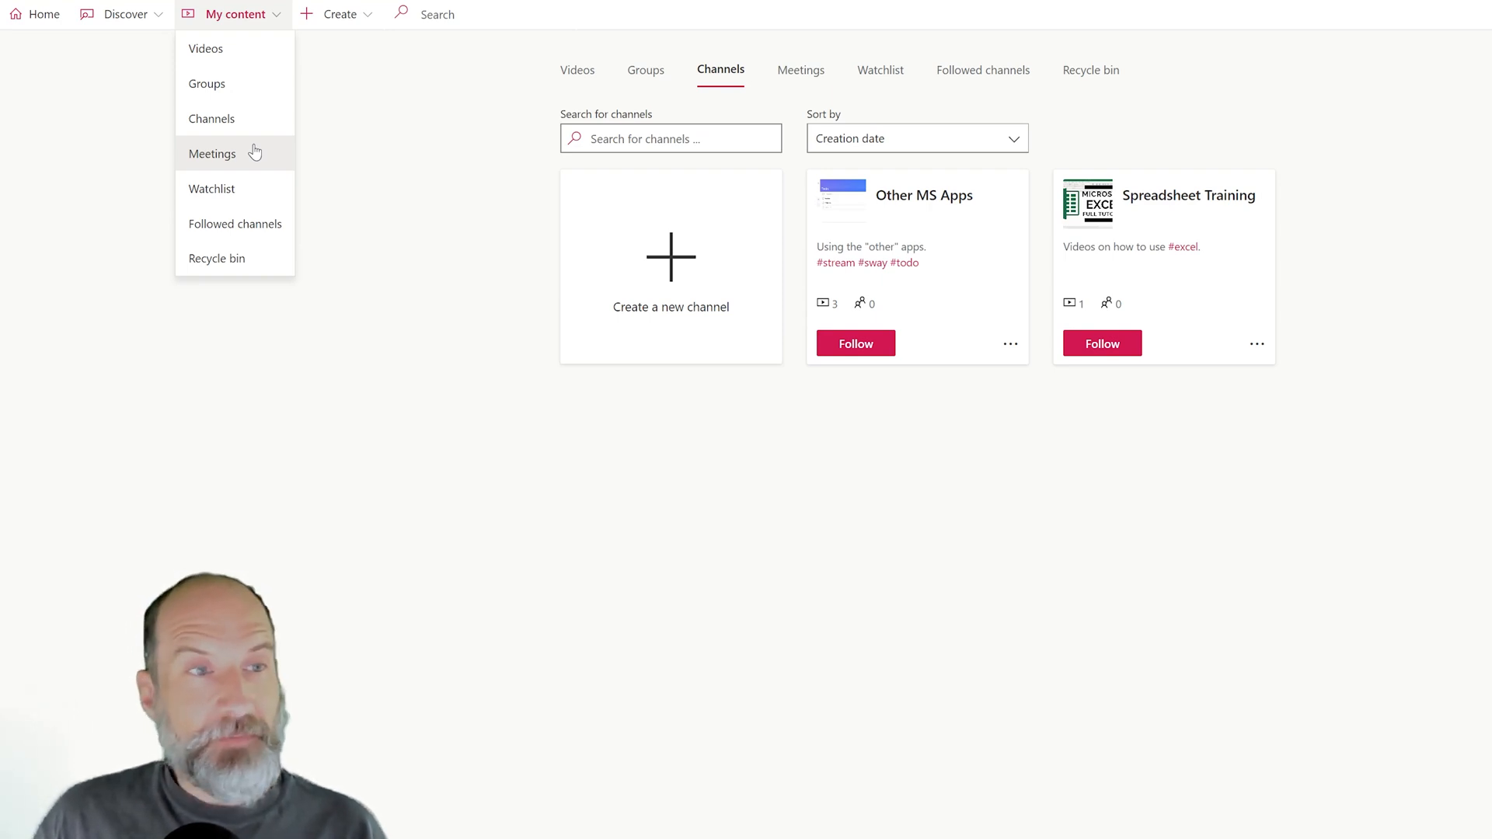
left_click(156, 17)
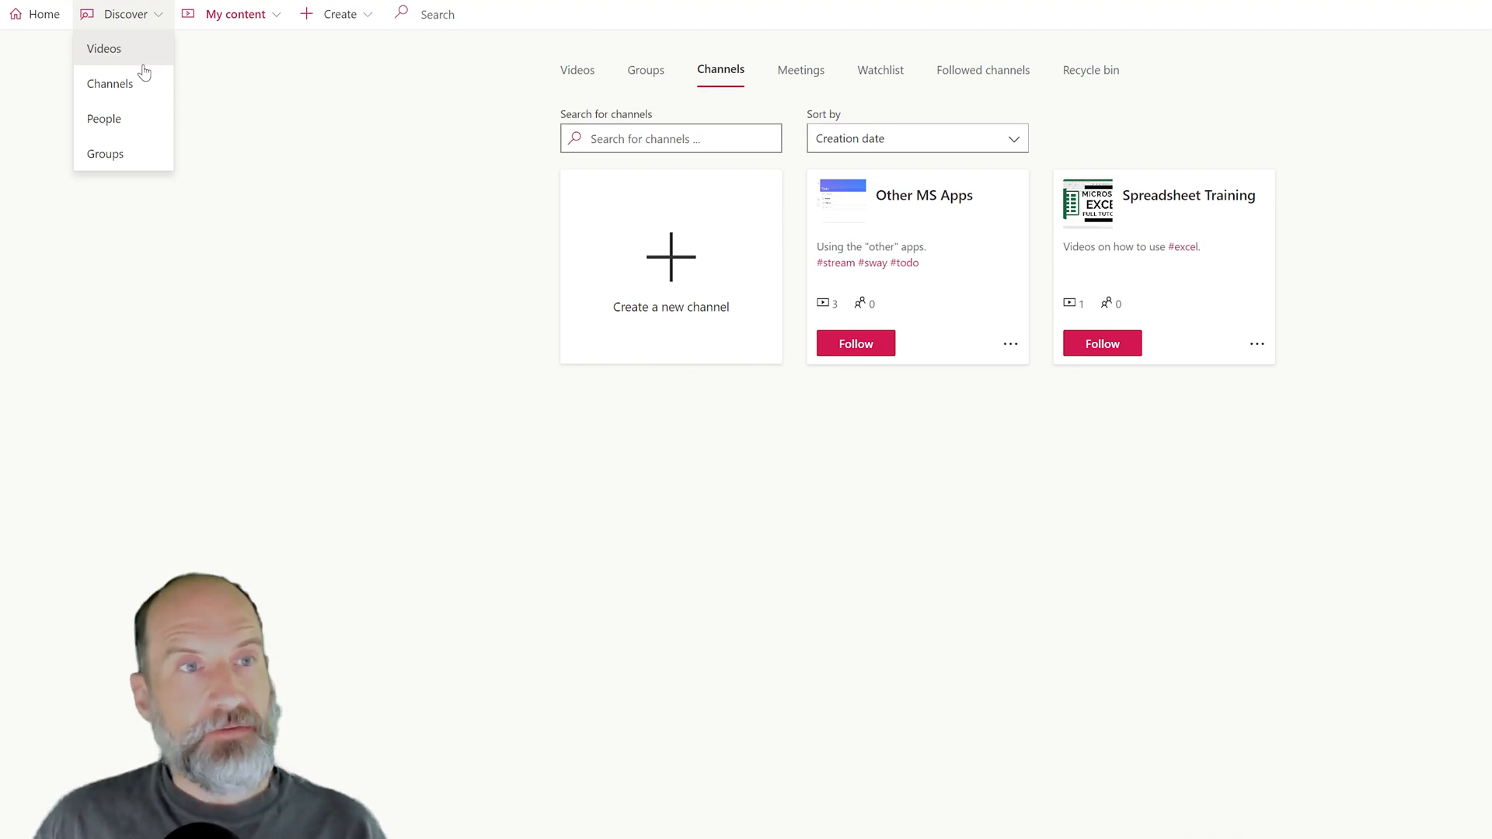
Create a new live event and name it New location.
left_click(345, 26)
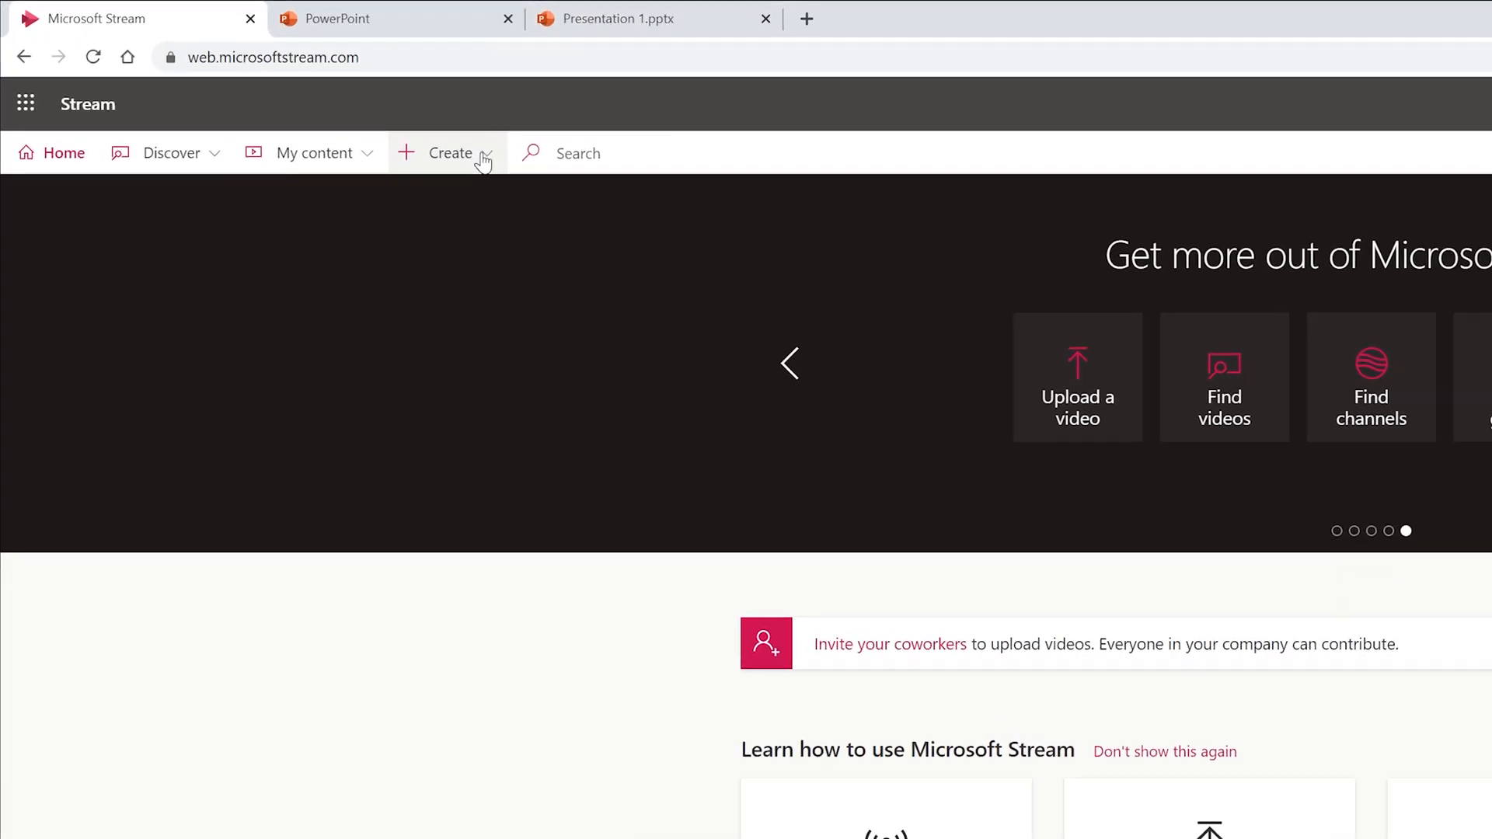
left_click(261, 84)
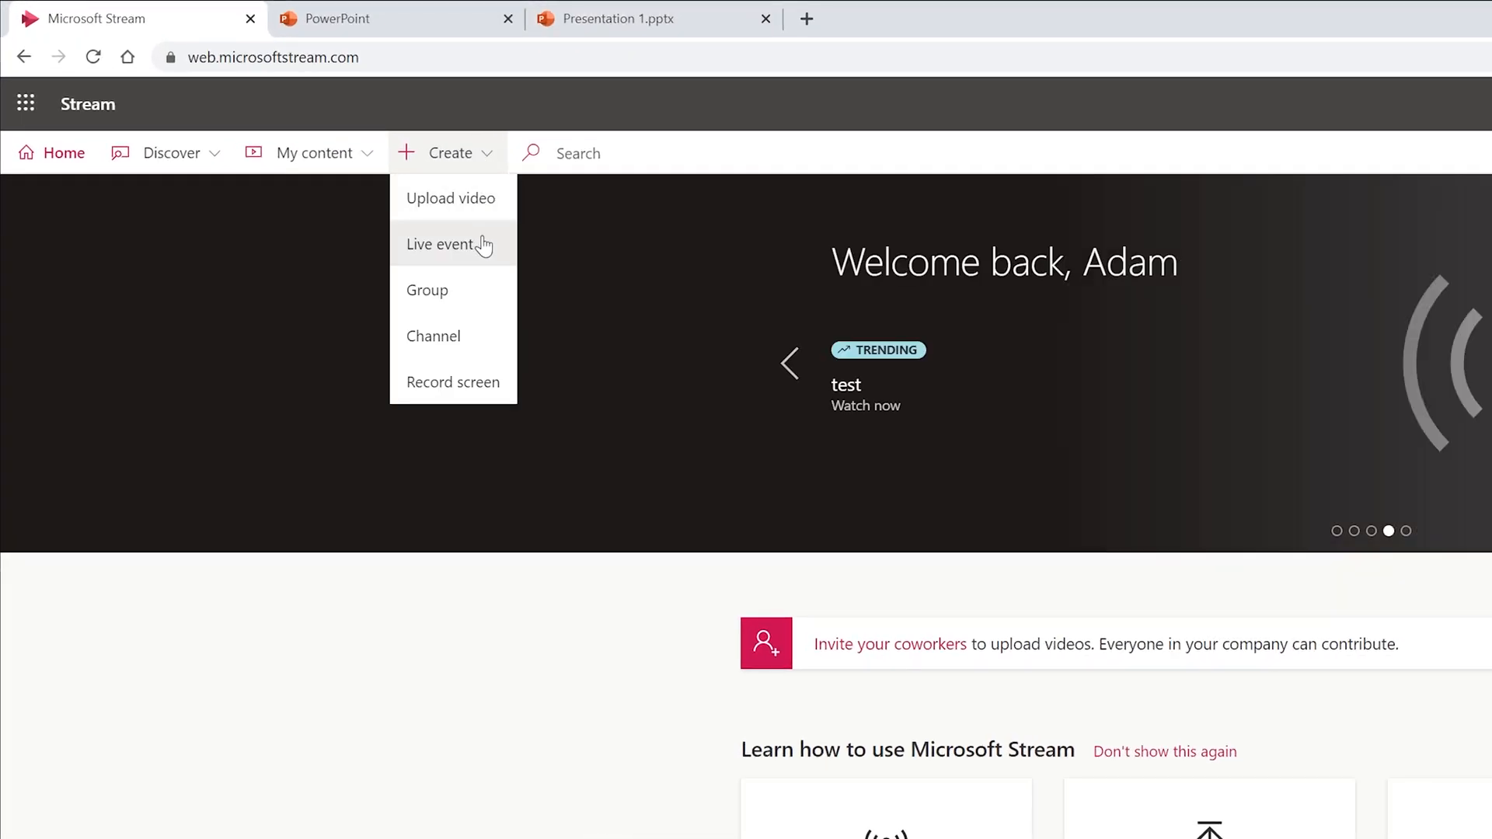
left_click(484, 245)
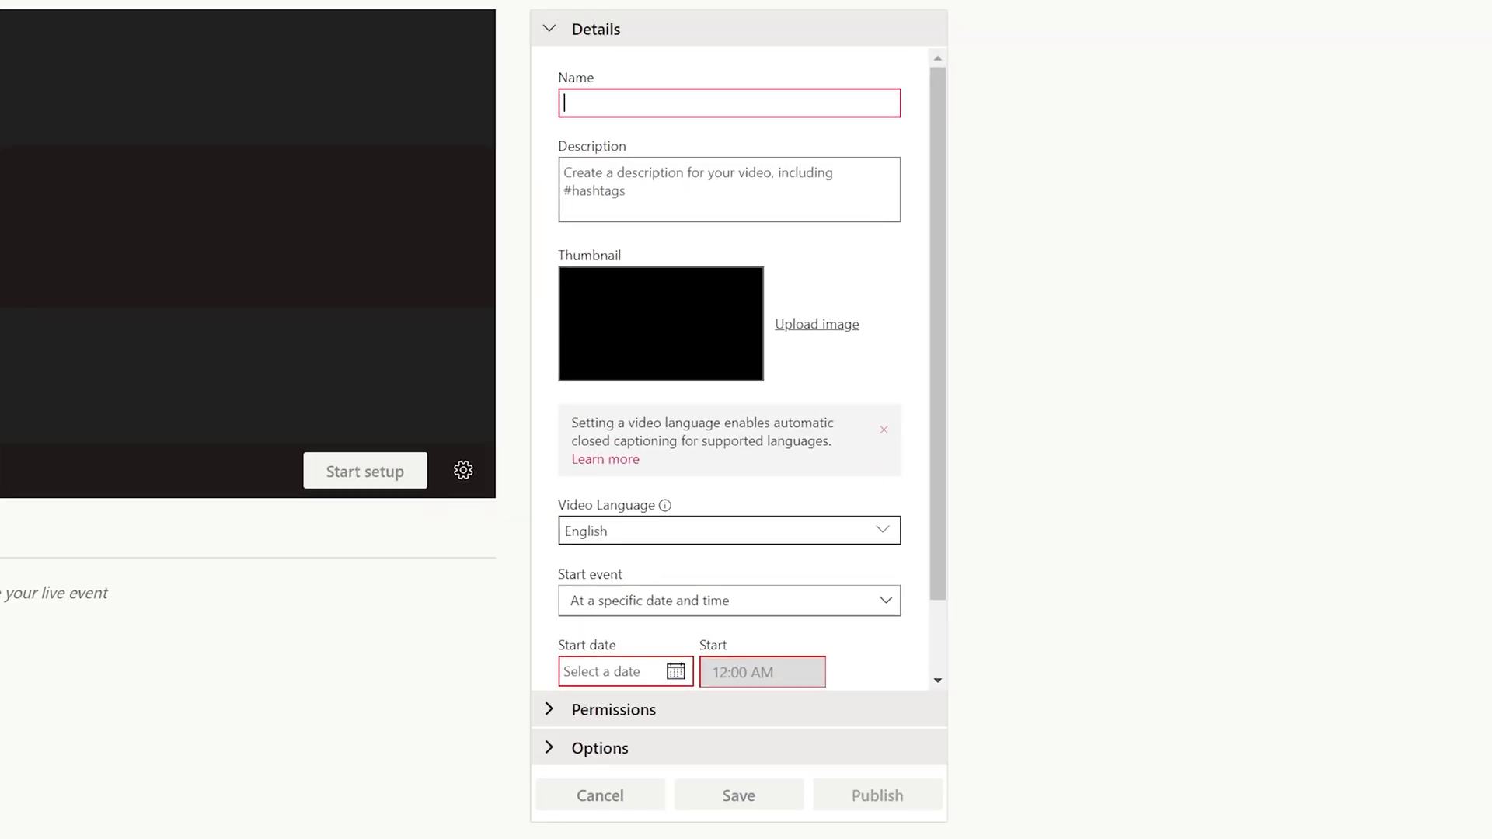
type("New location")
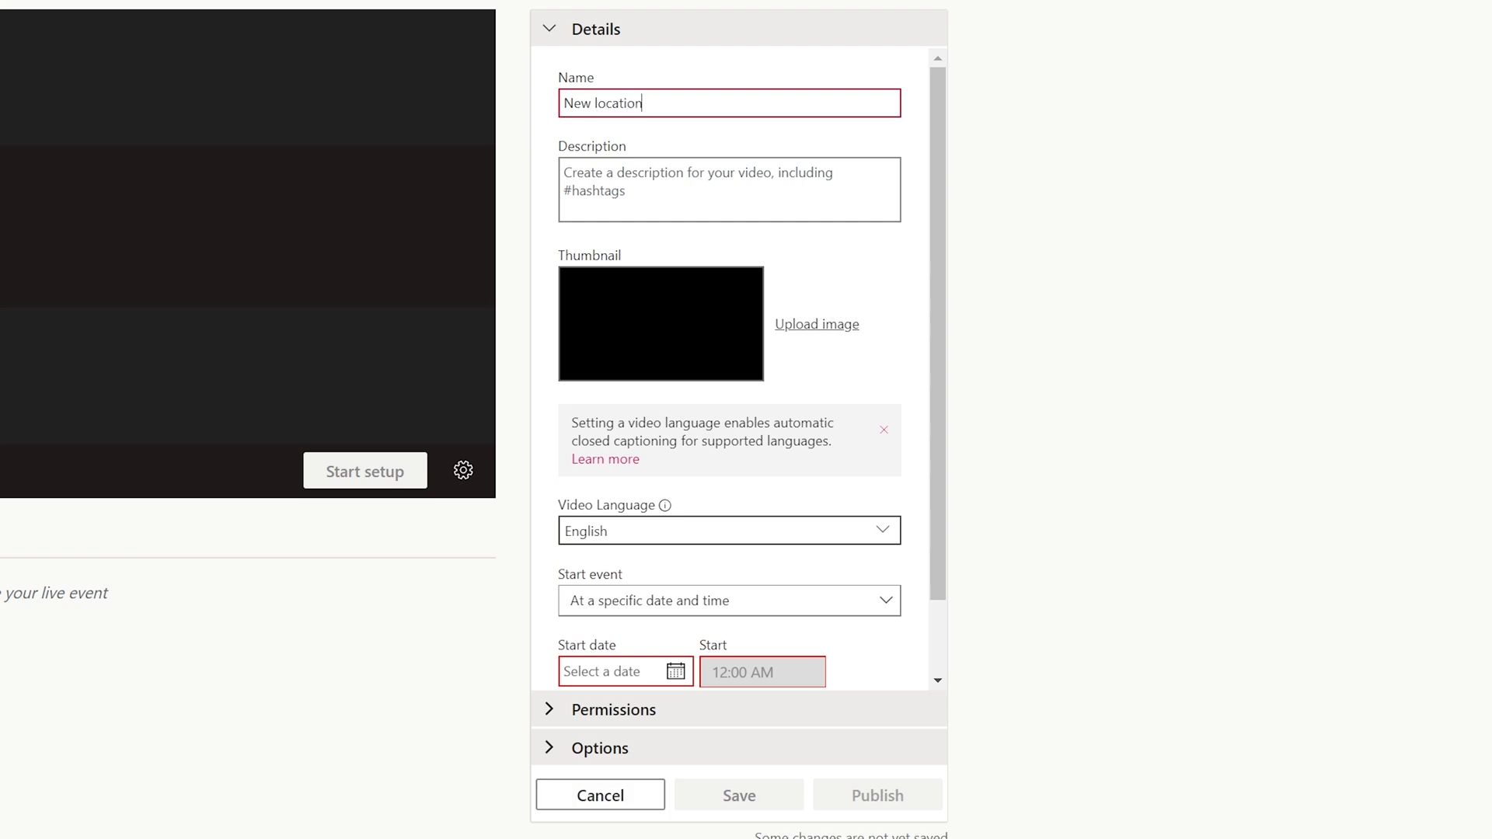
Leave the description empty and upload the Midwest image from the Desktop as the live event's thumbnail.
left_click(699, 190)
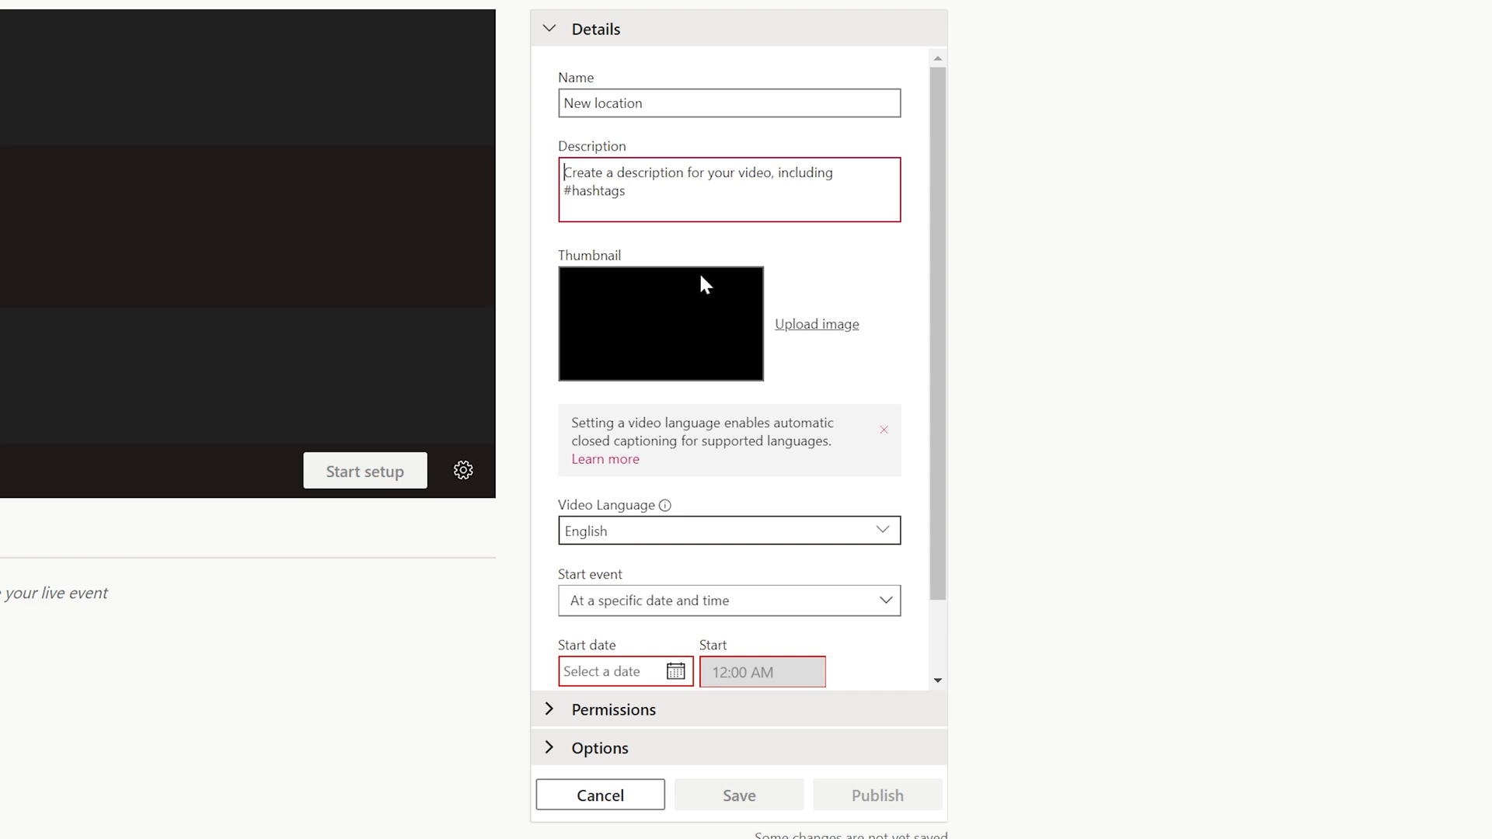
left_click(798, 326)
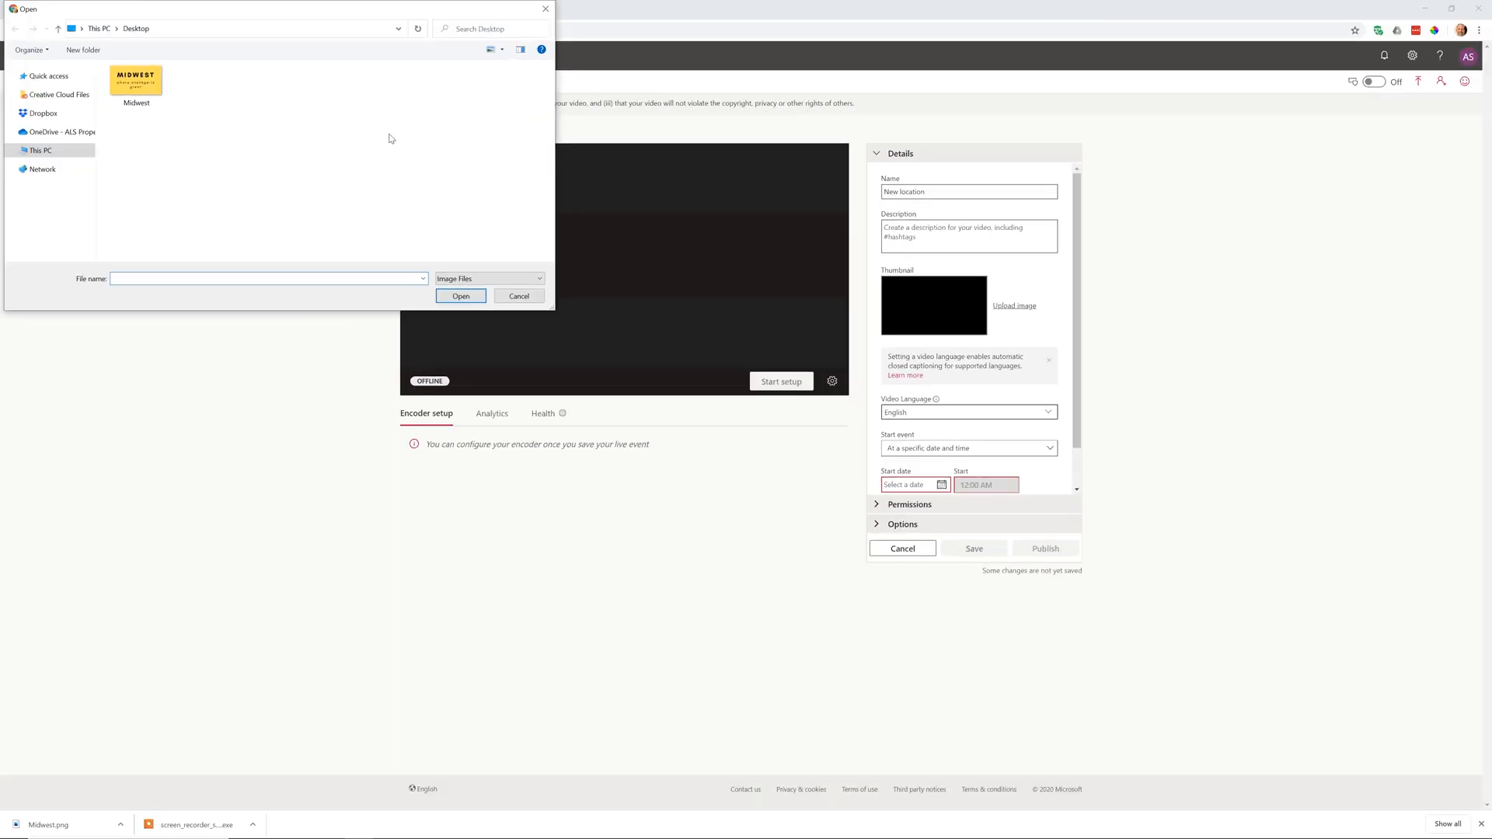
left_click(131, 87)
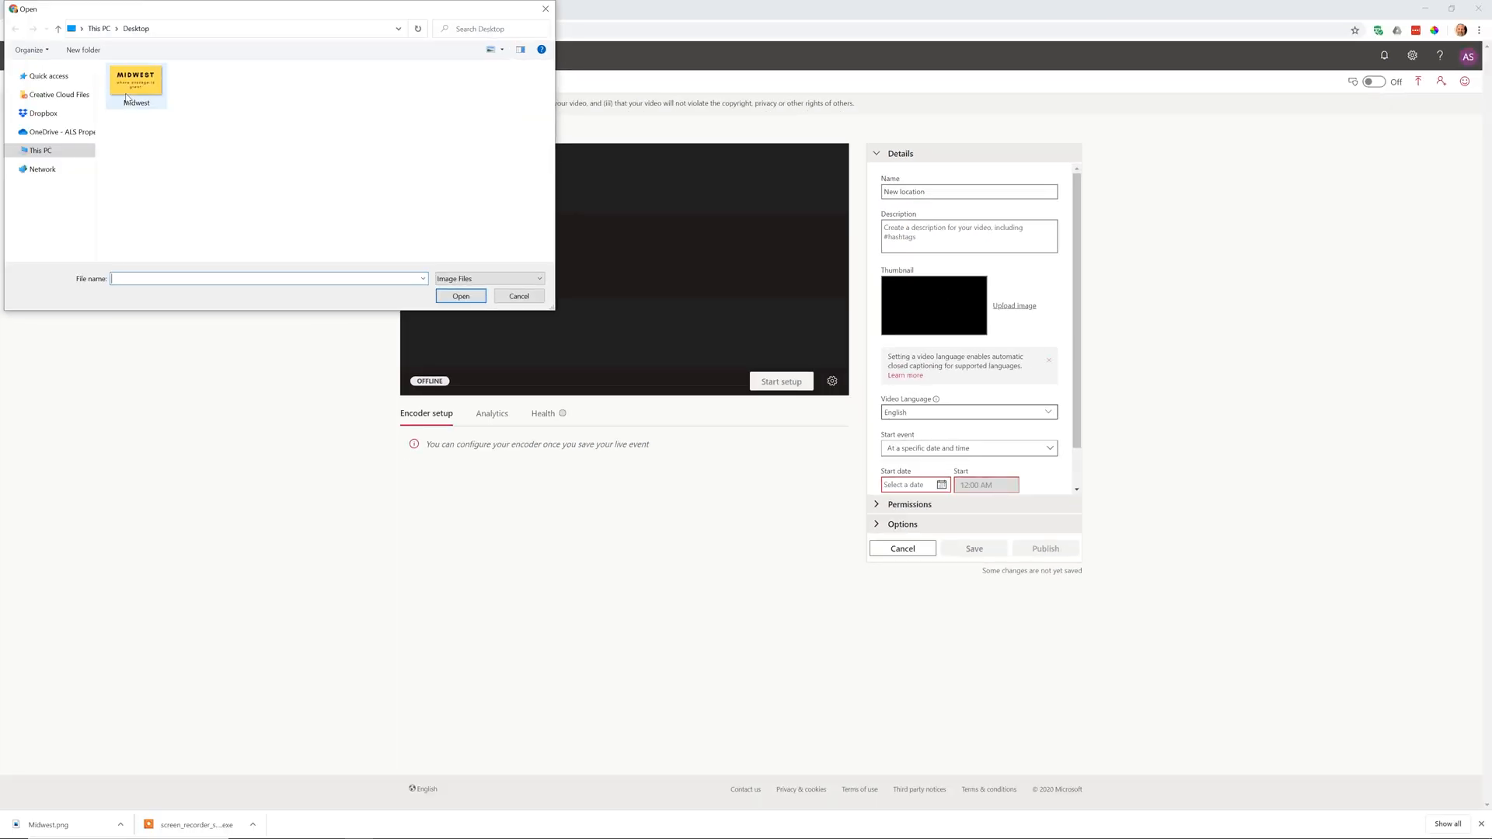
left_click(460, 297)
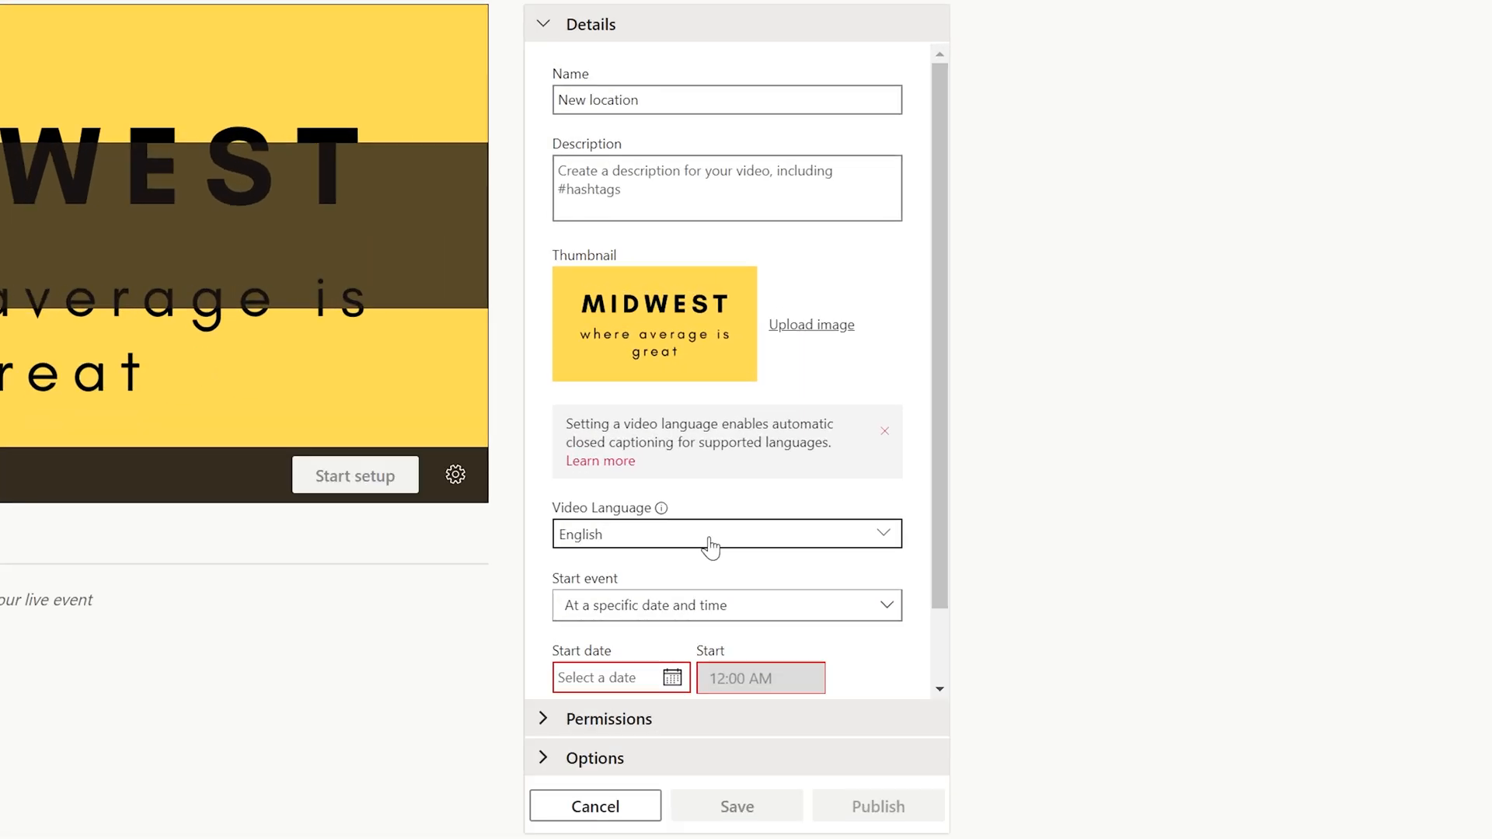
Set the live event to start As soon as encoder is connected (now).
scroll(748, 567, "down", 2)
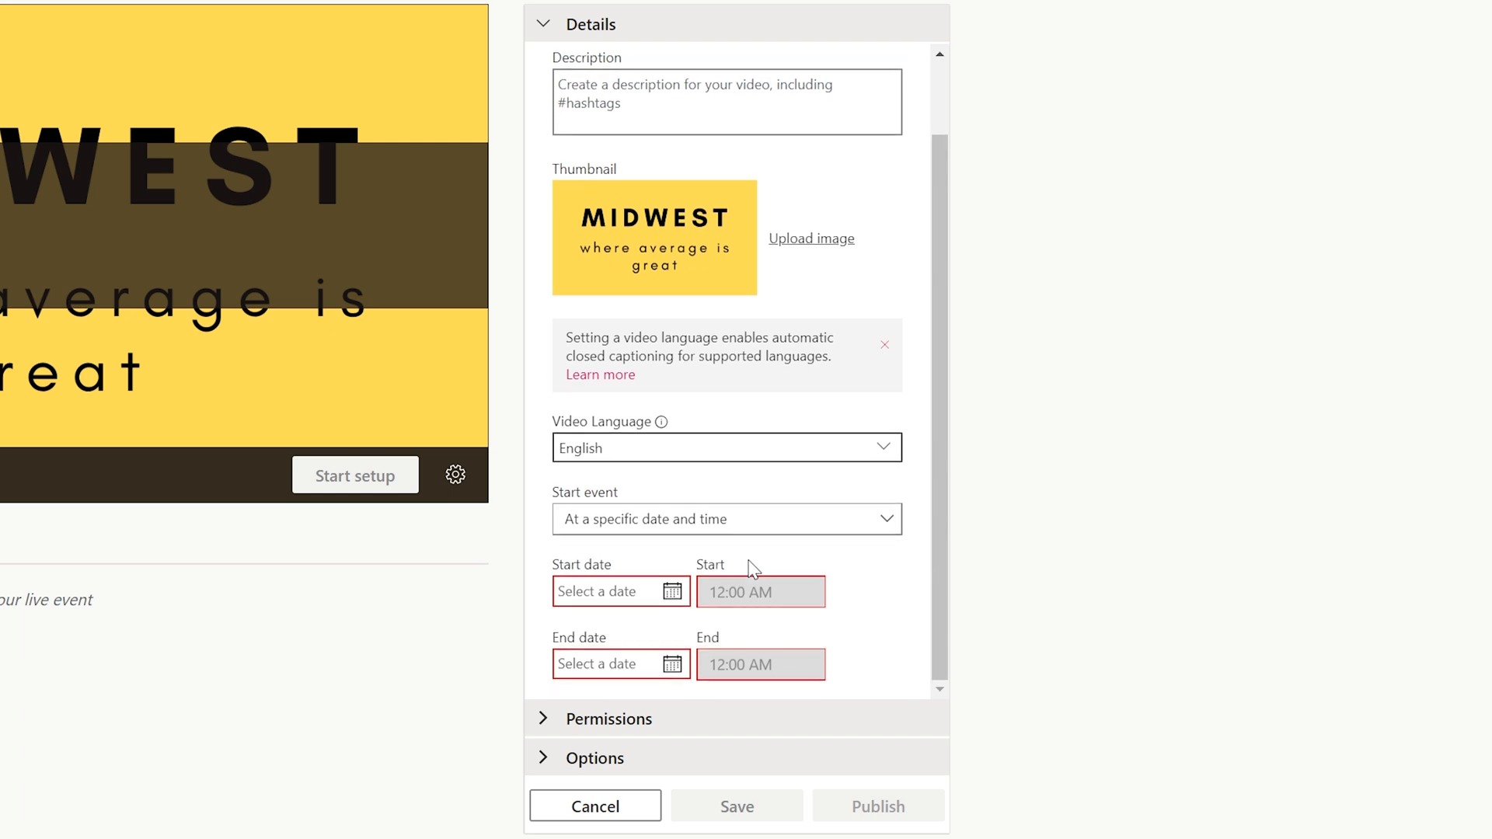
left_click(765, 528)
scroll(766, 540, "up", 2)
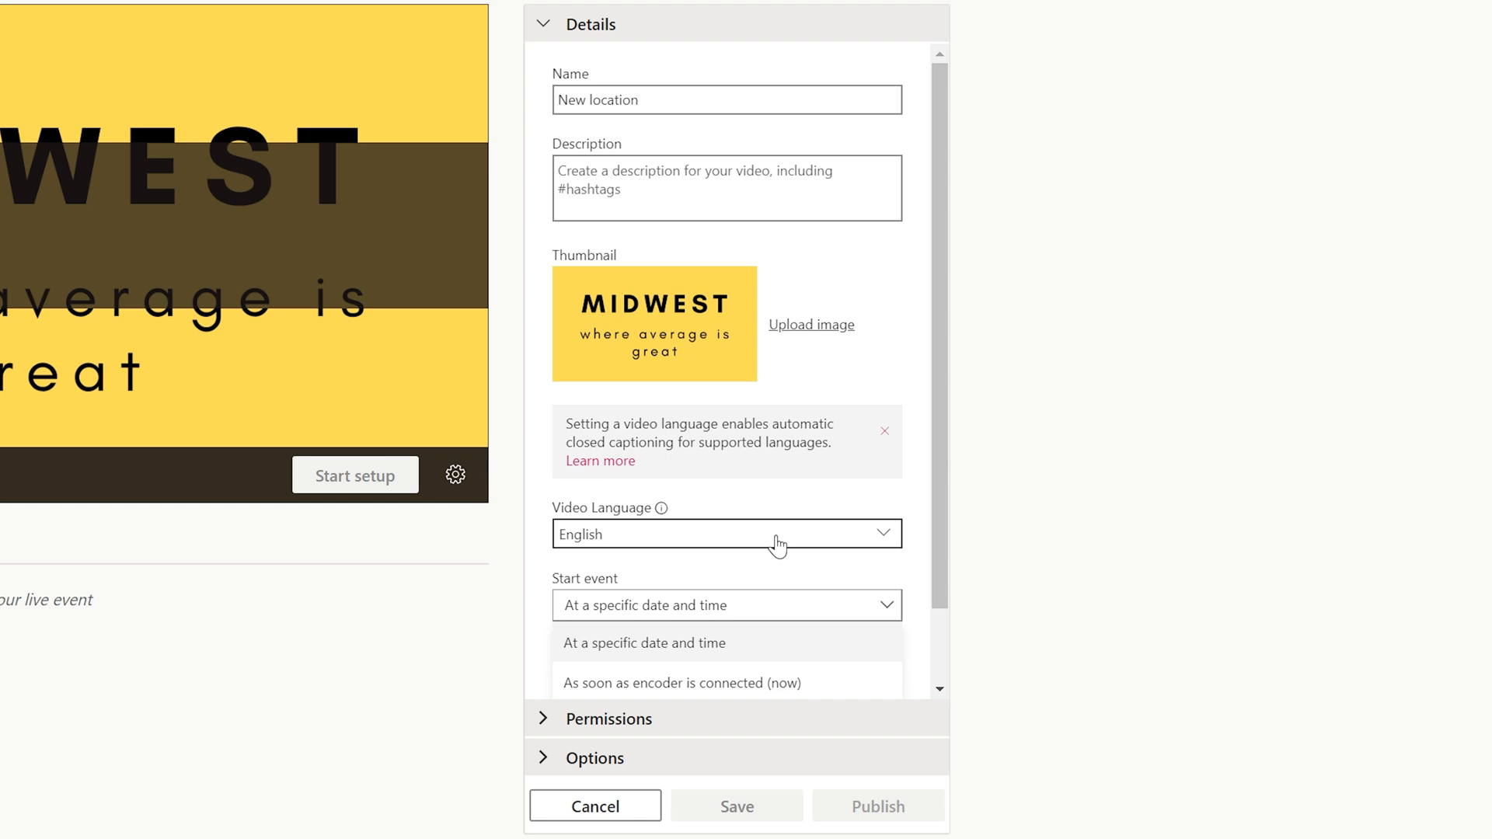
left_click(775, 683)
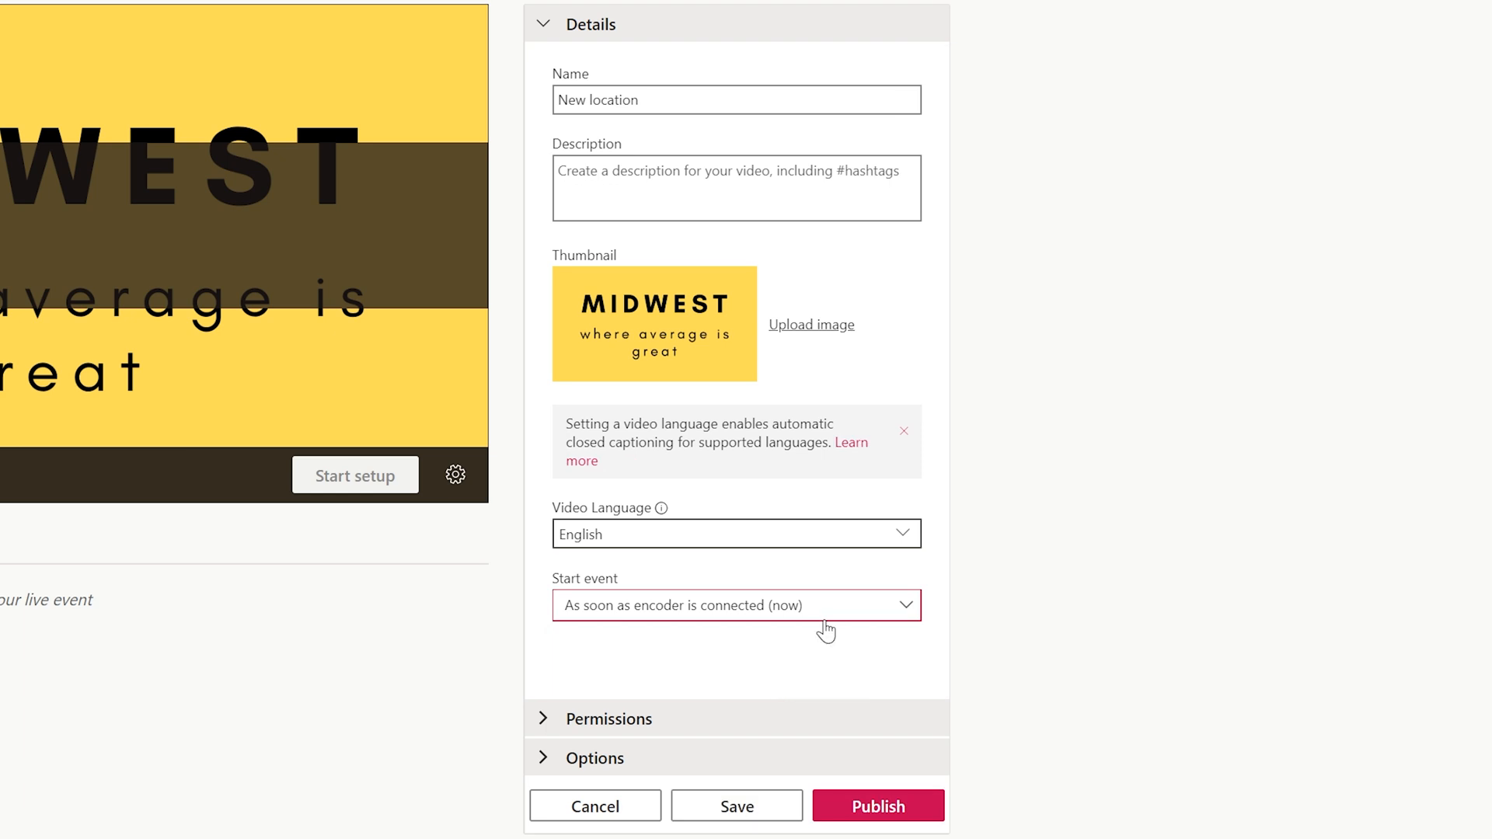
Review the live event's permissions and its people, comments, captions and subtitles options, and save and publish the event.
left_click(589, 718)
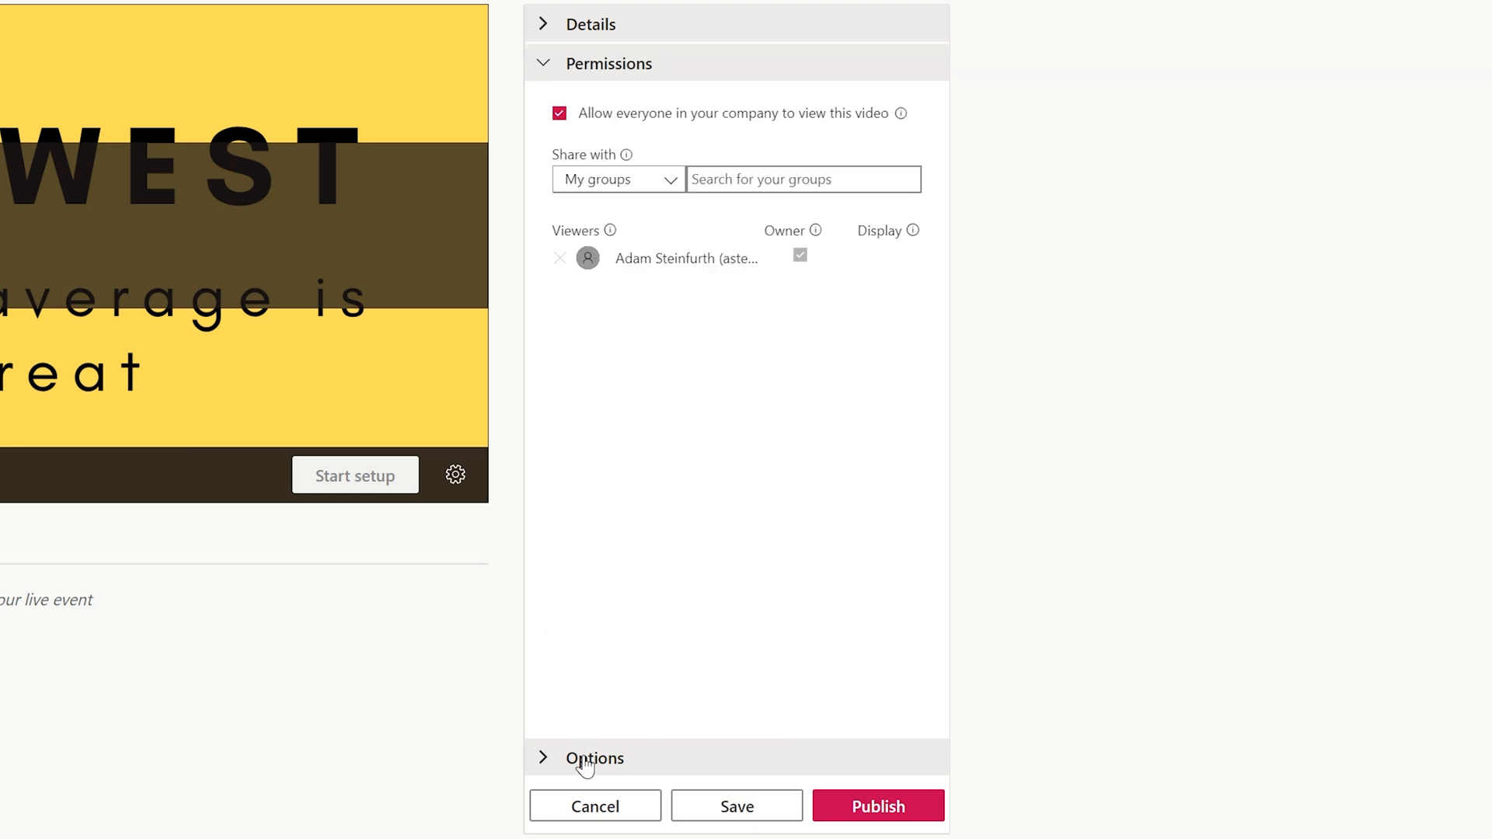
left_click(585, 761)
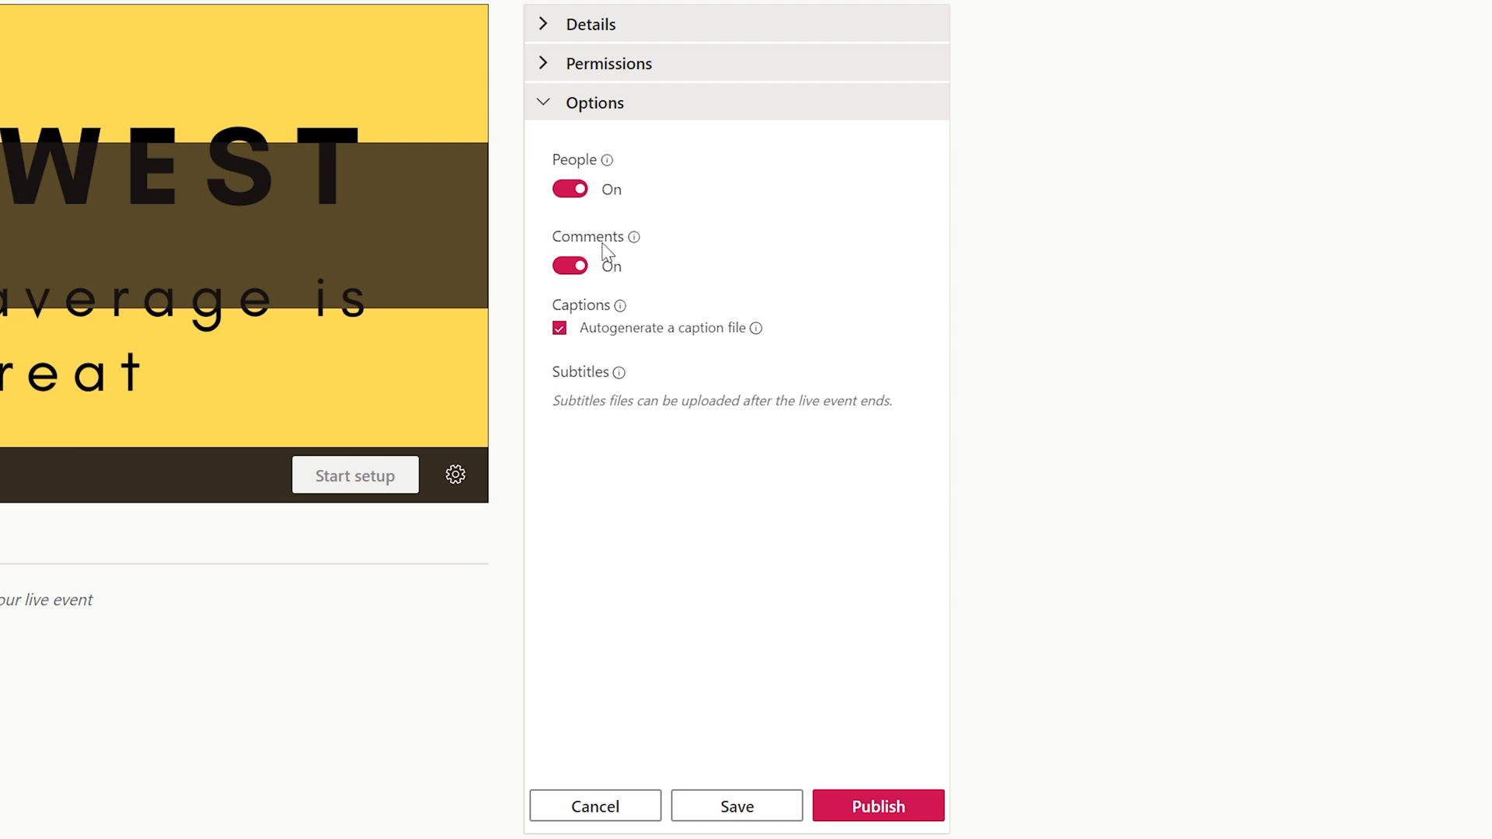
mouse_move(607, 166)
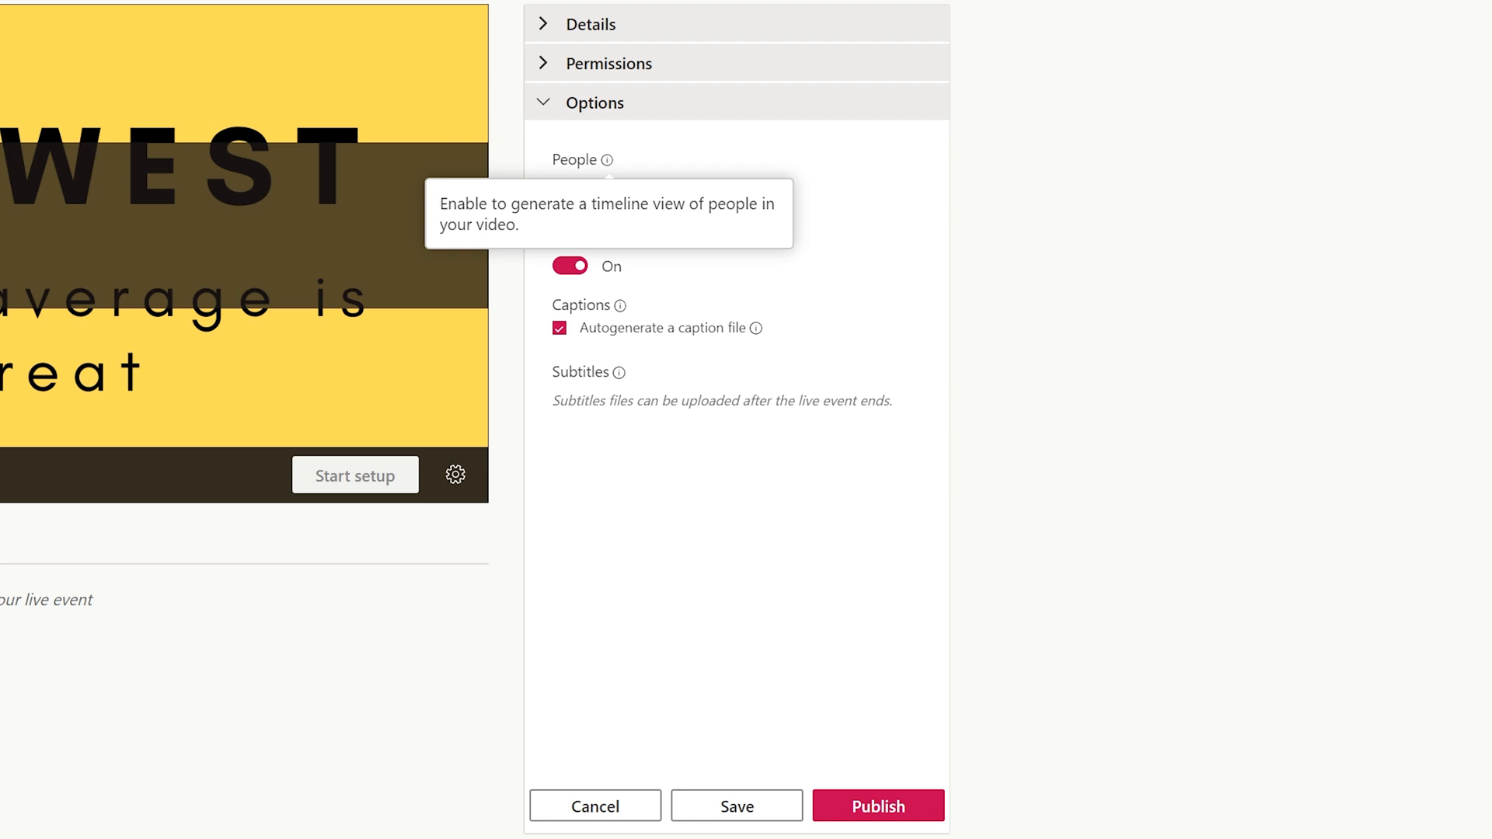
left_click_drag(730, 401, 765, 401)
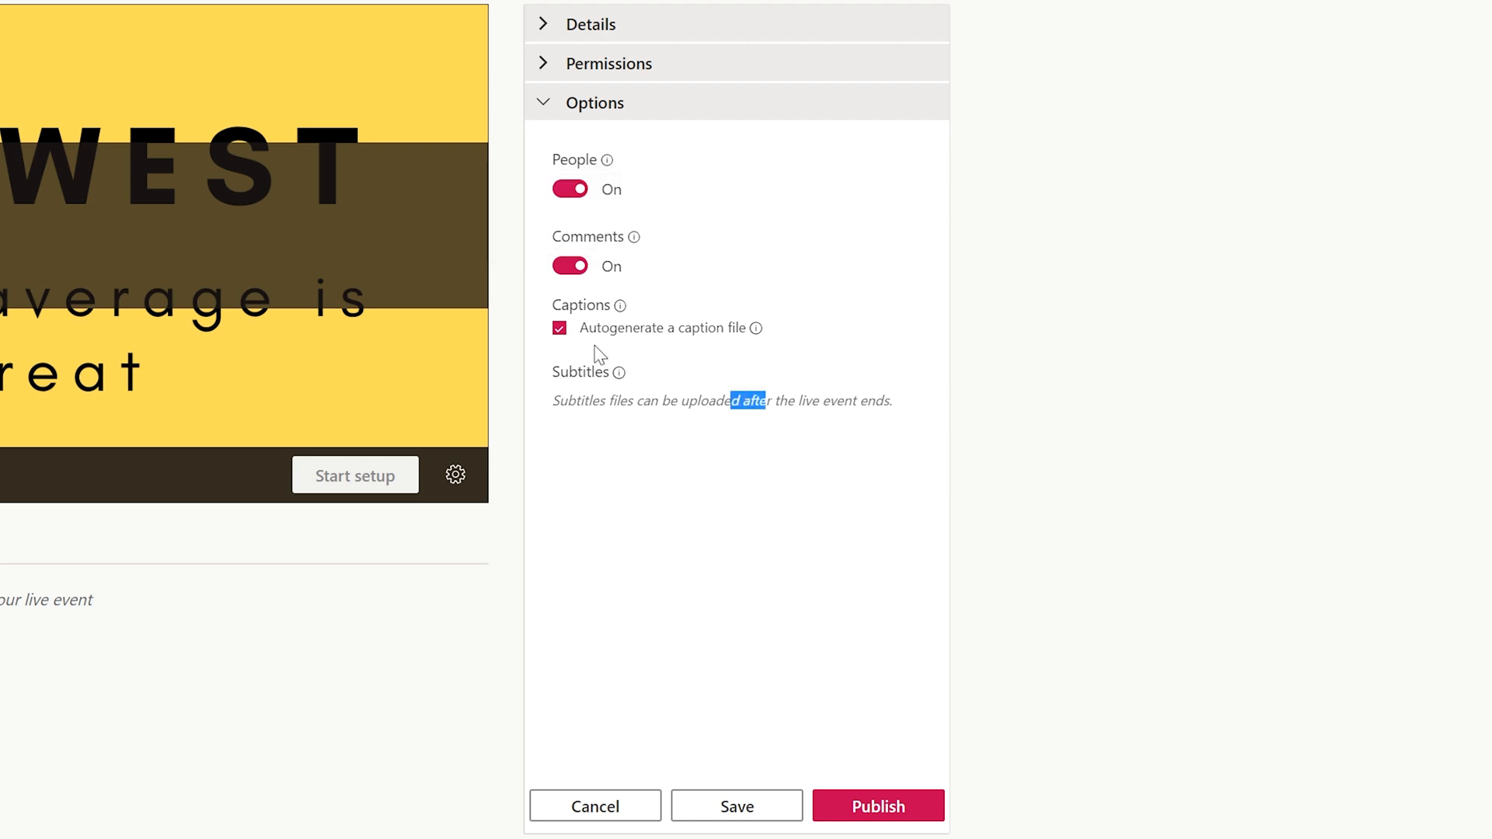
left_click(725, 805)
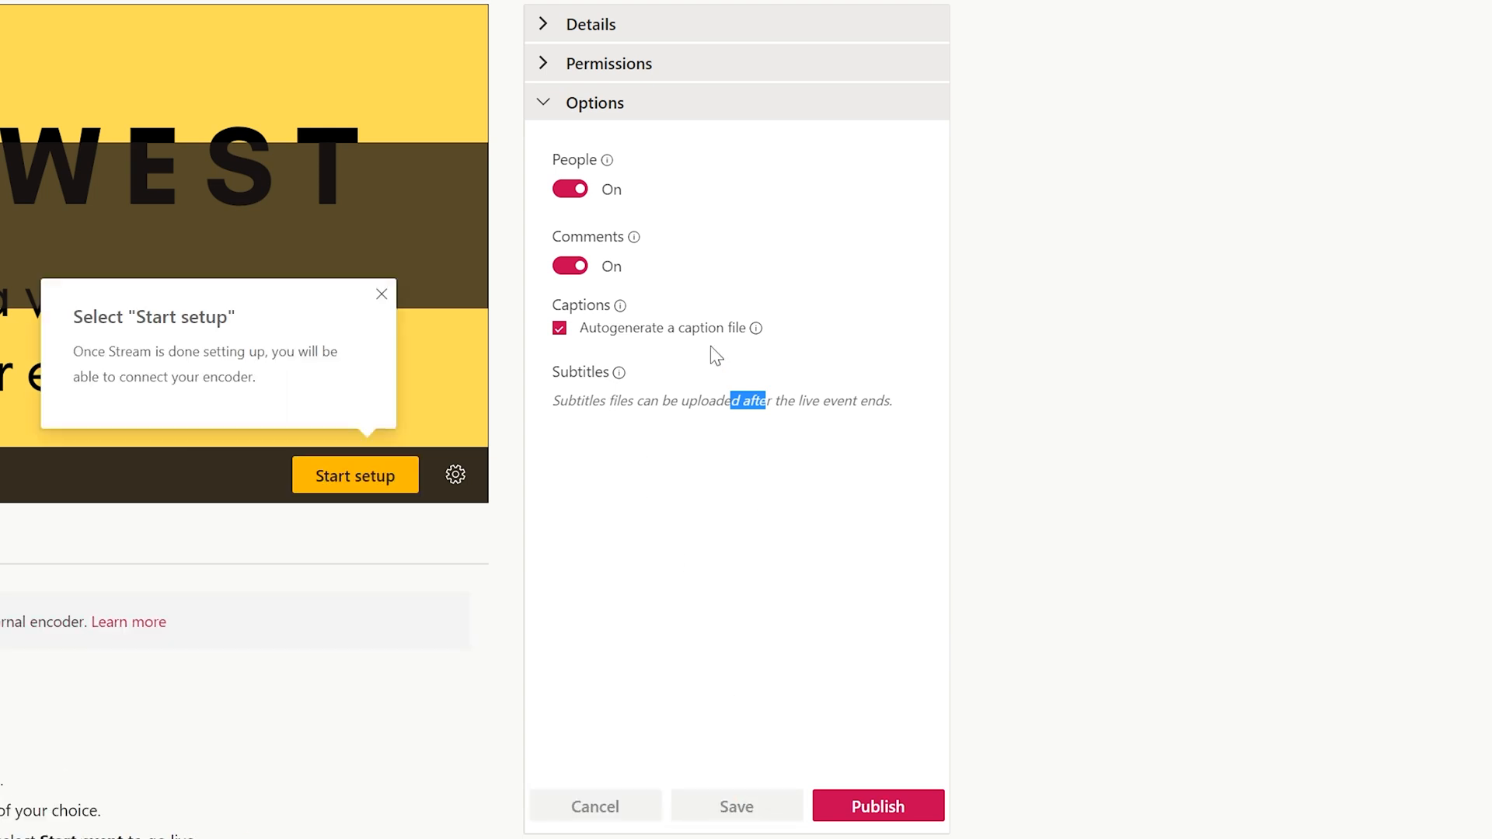
left_click(616, 30)
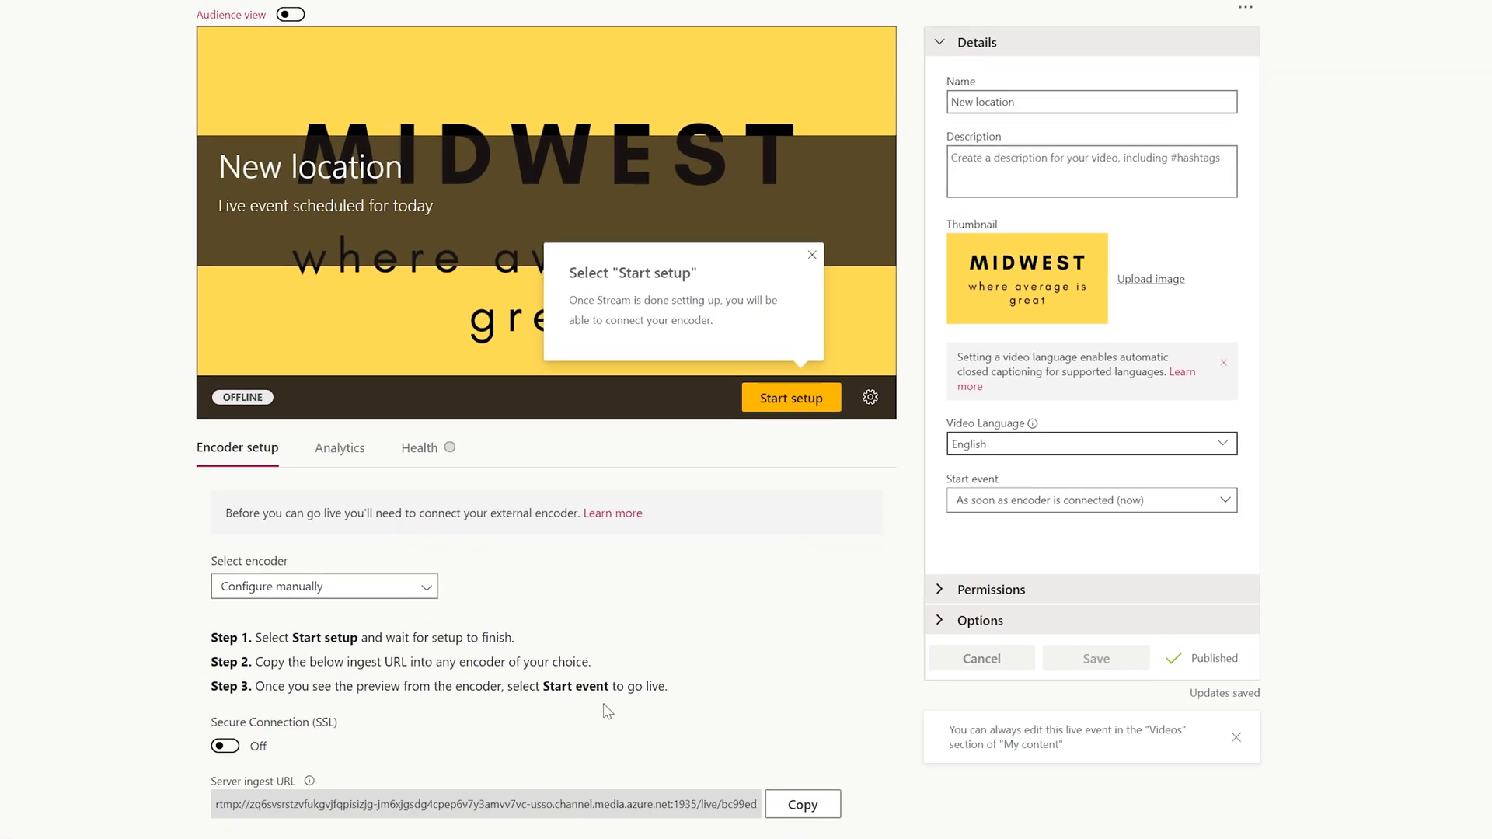
Look through the encoder choices, keep Configure manually, and start the live event's setup.
left_click(425, 591)
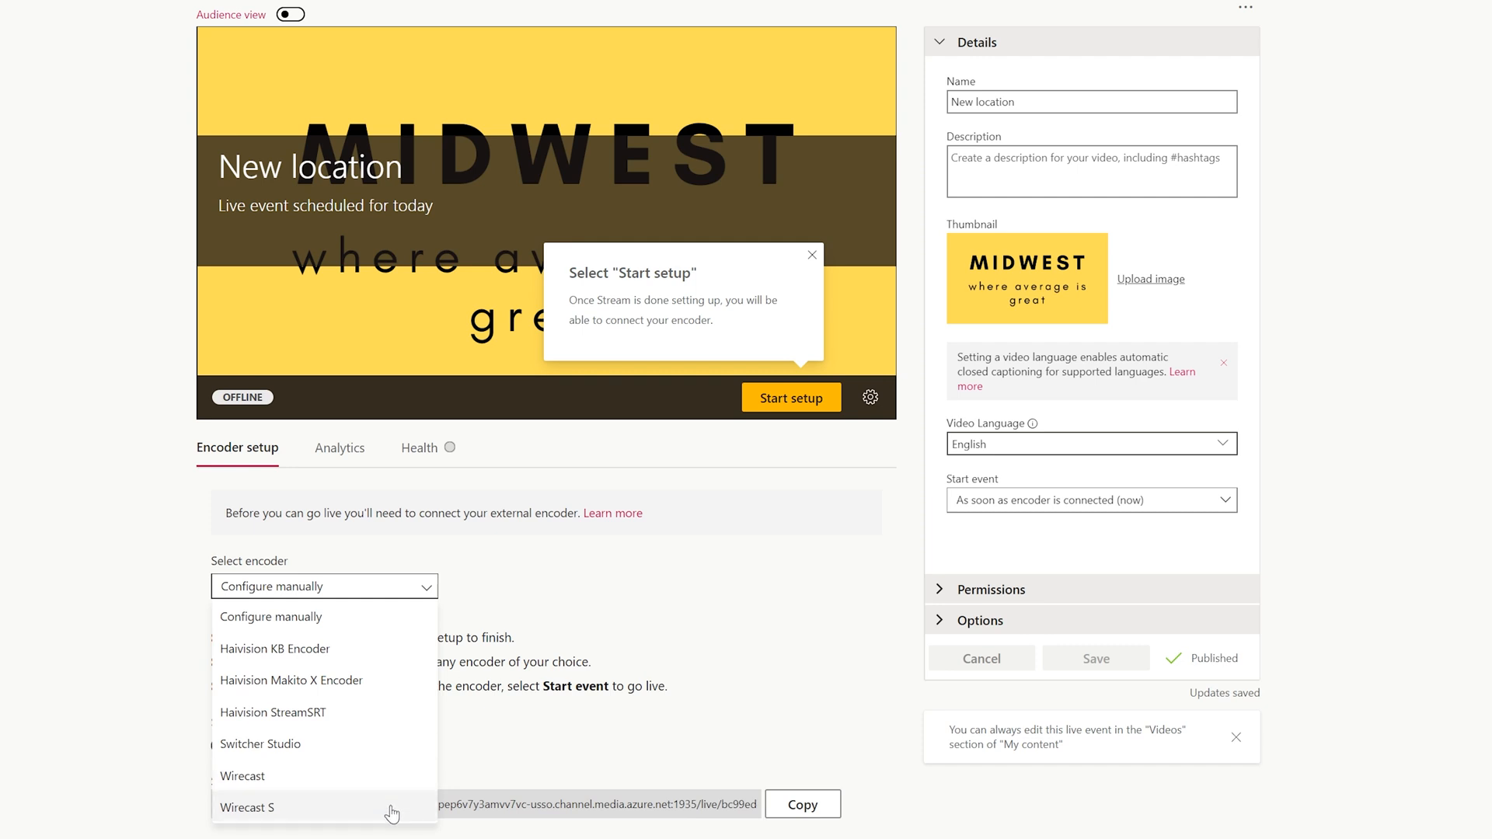
left_click(364, 626)
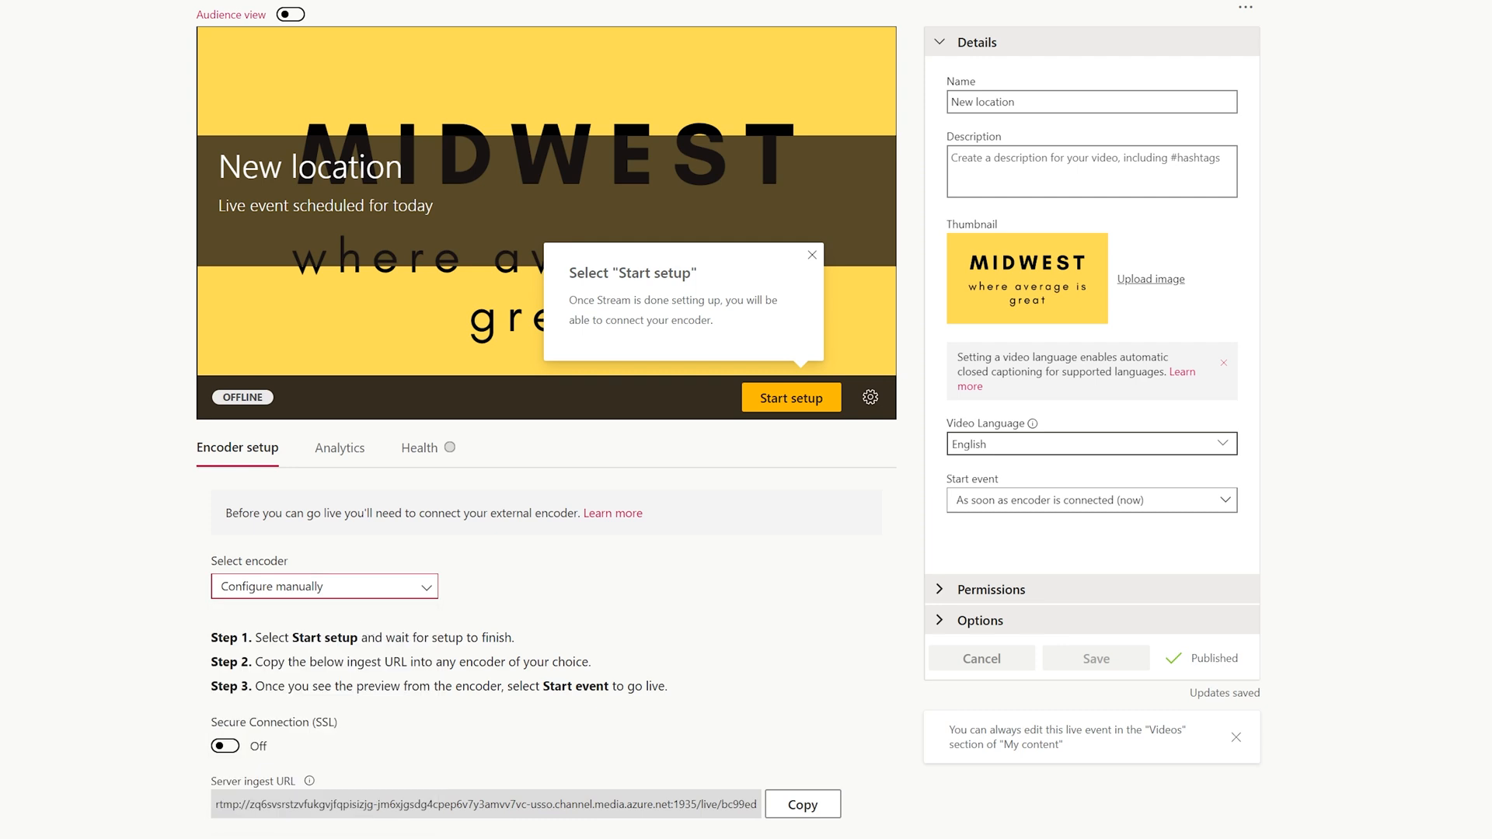
mouse_move(284, 791)
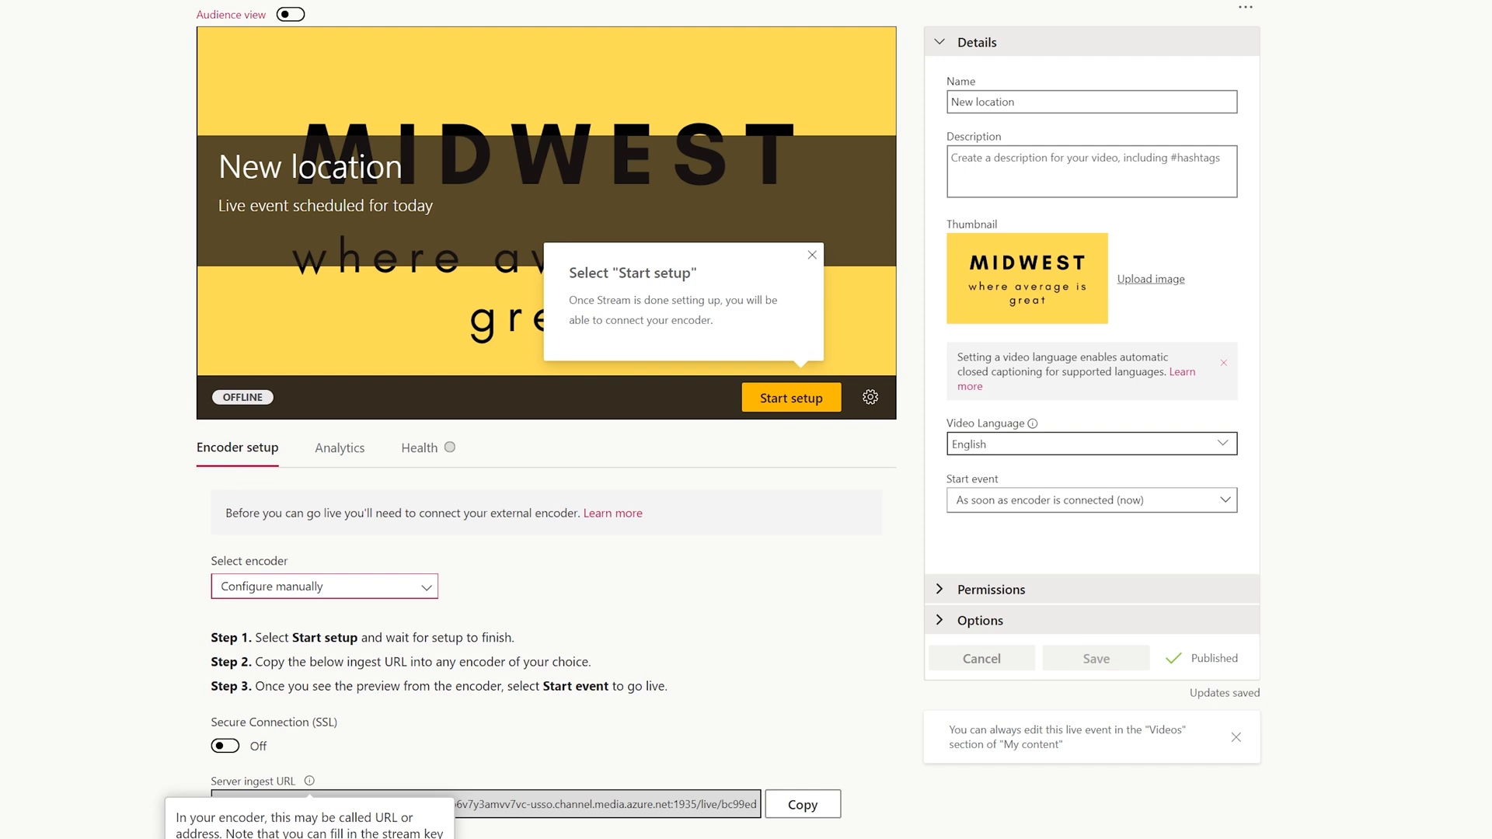
left_click(486, 804)
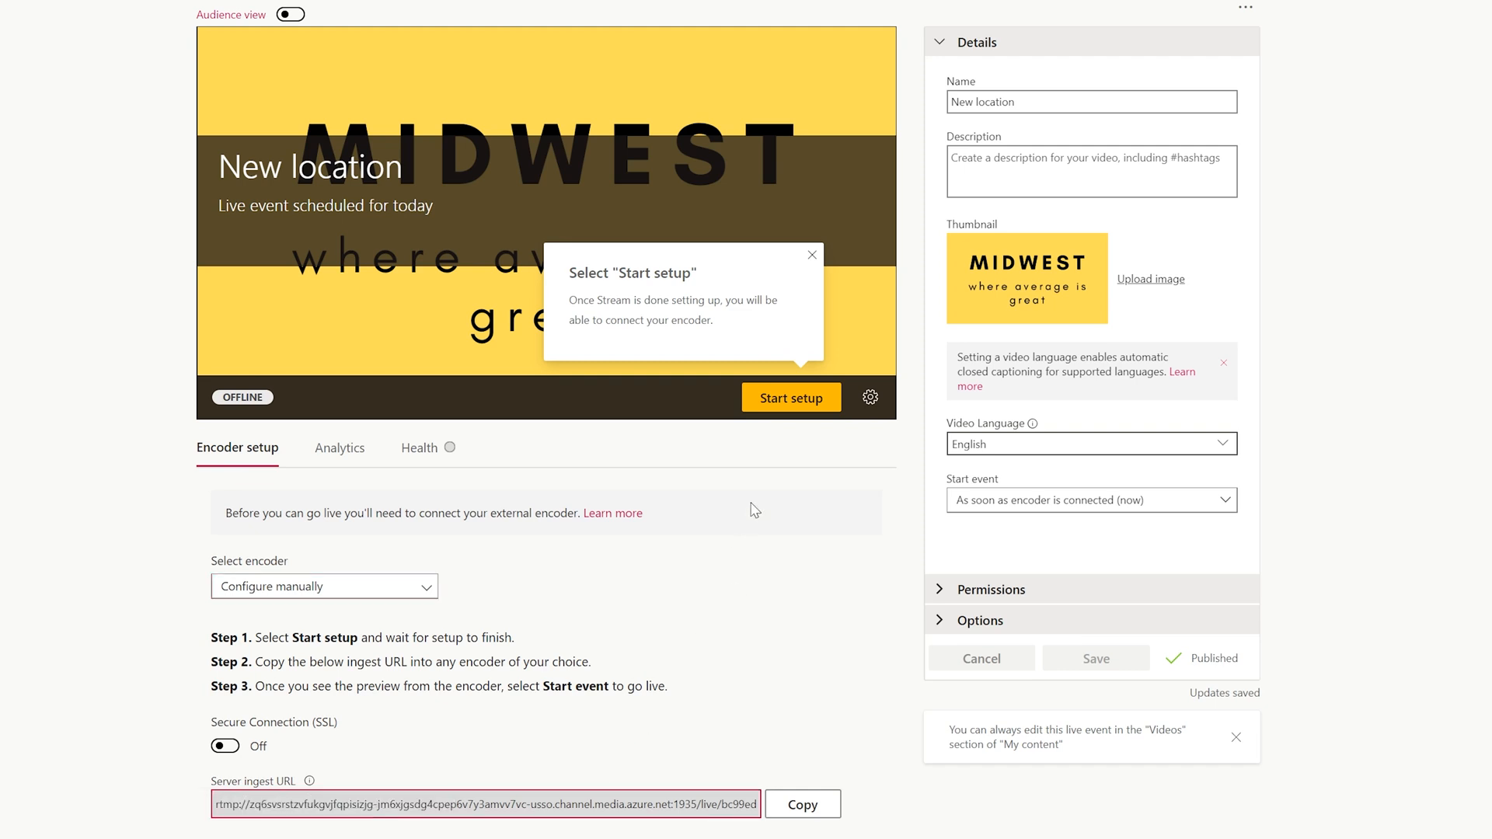
left_click(784, 416)
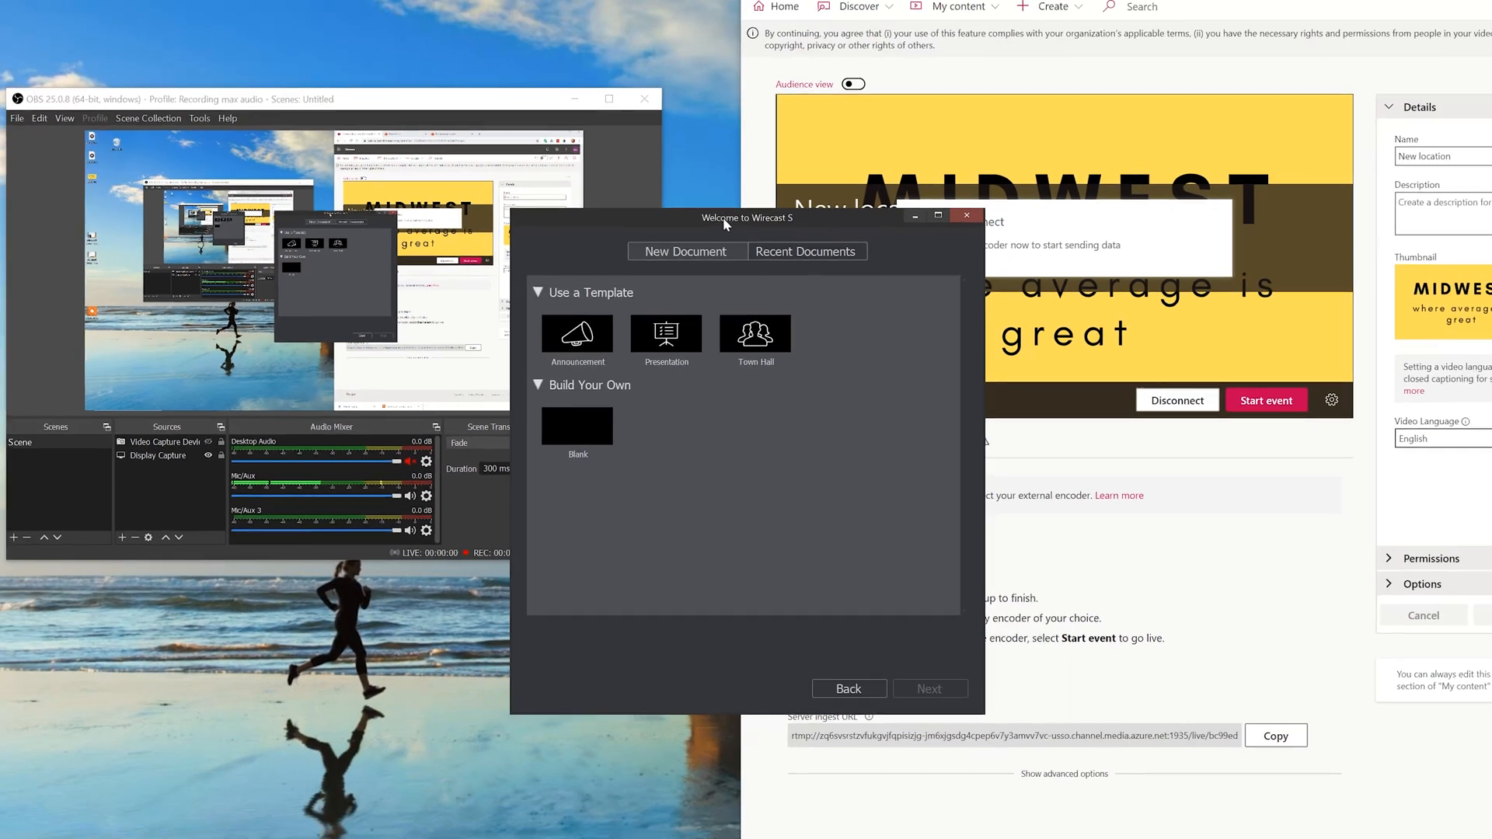
Switch to Wirecast S, enlarge its welcome window beside the browser and choose the Presentation template for a new document.
left_click_drag(715, 189, 172, 27)
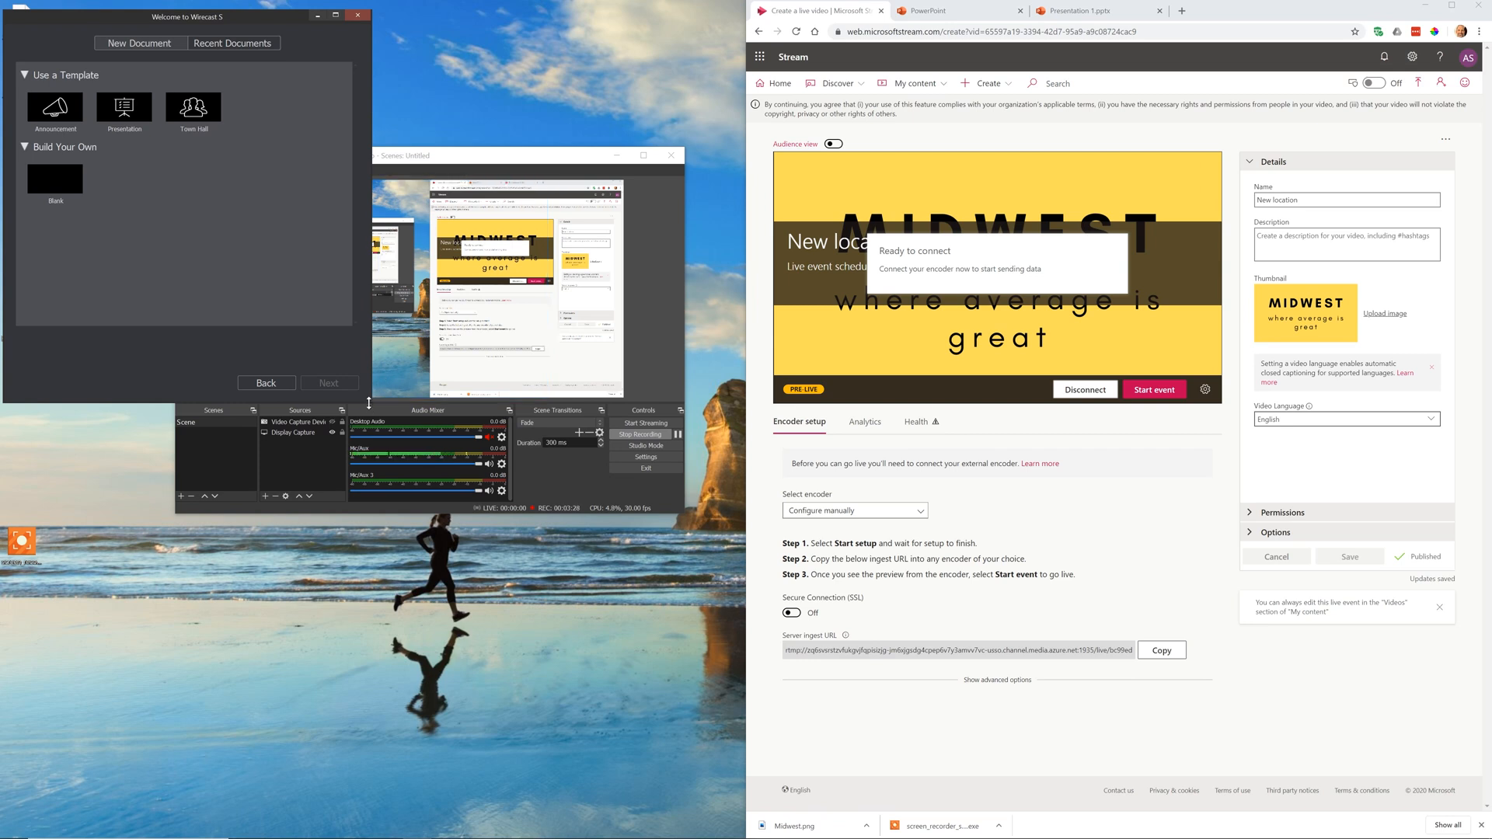
left_click_drag(371, 403, 737, 788)
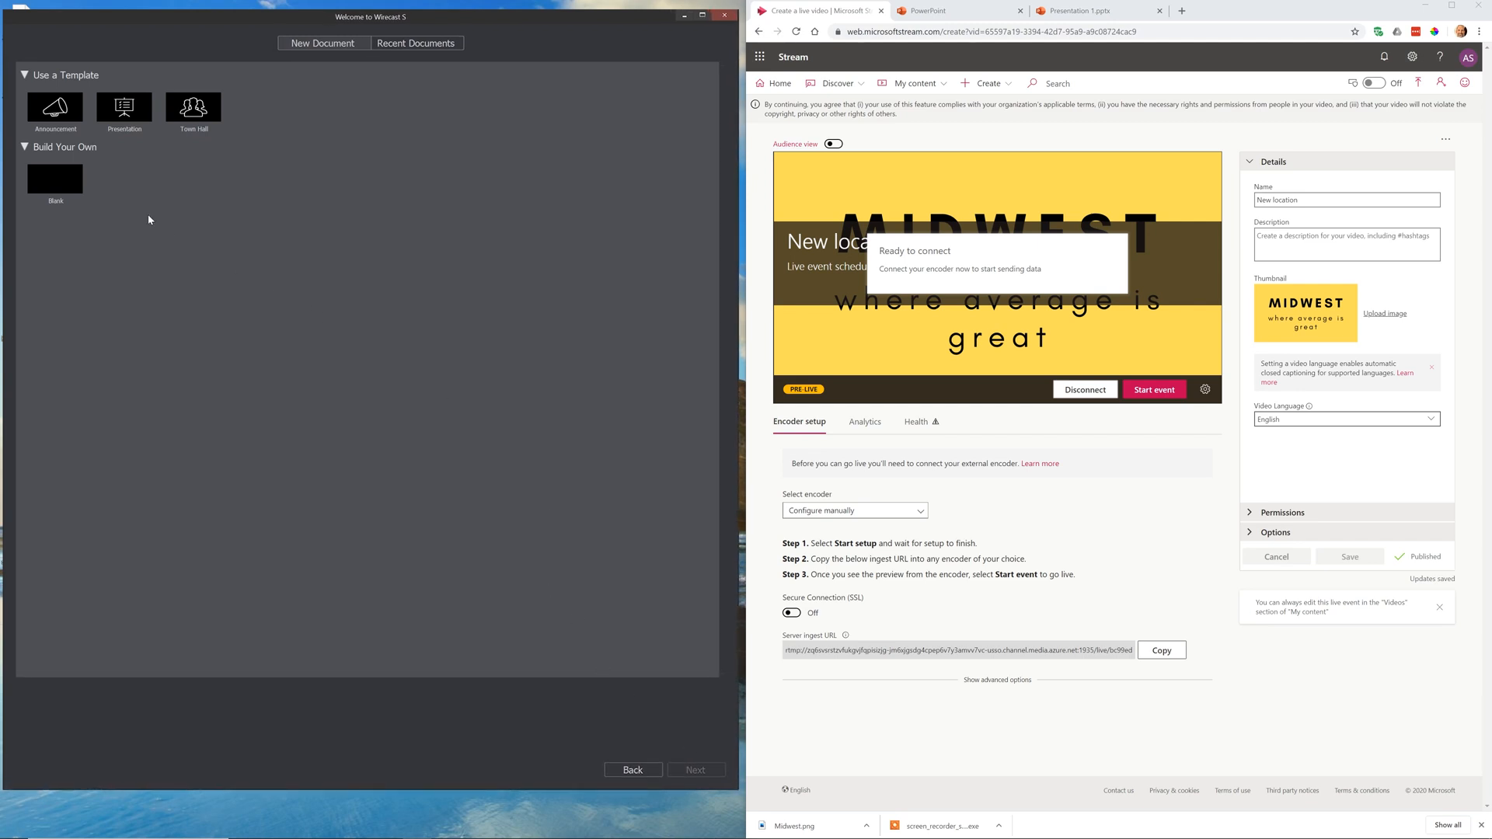
left_click(136, 118)
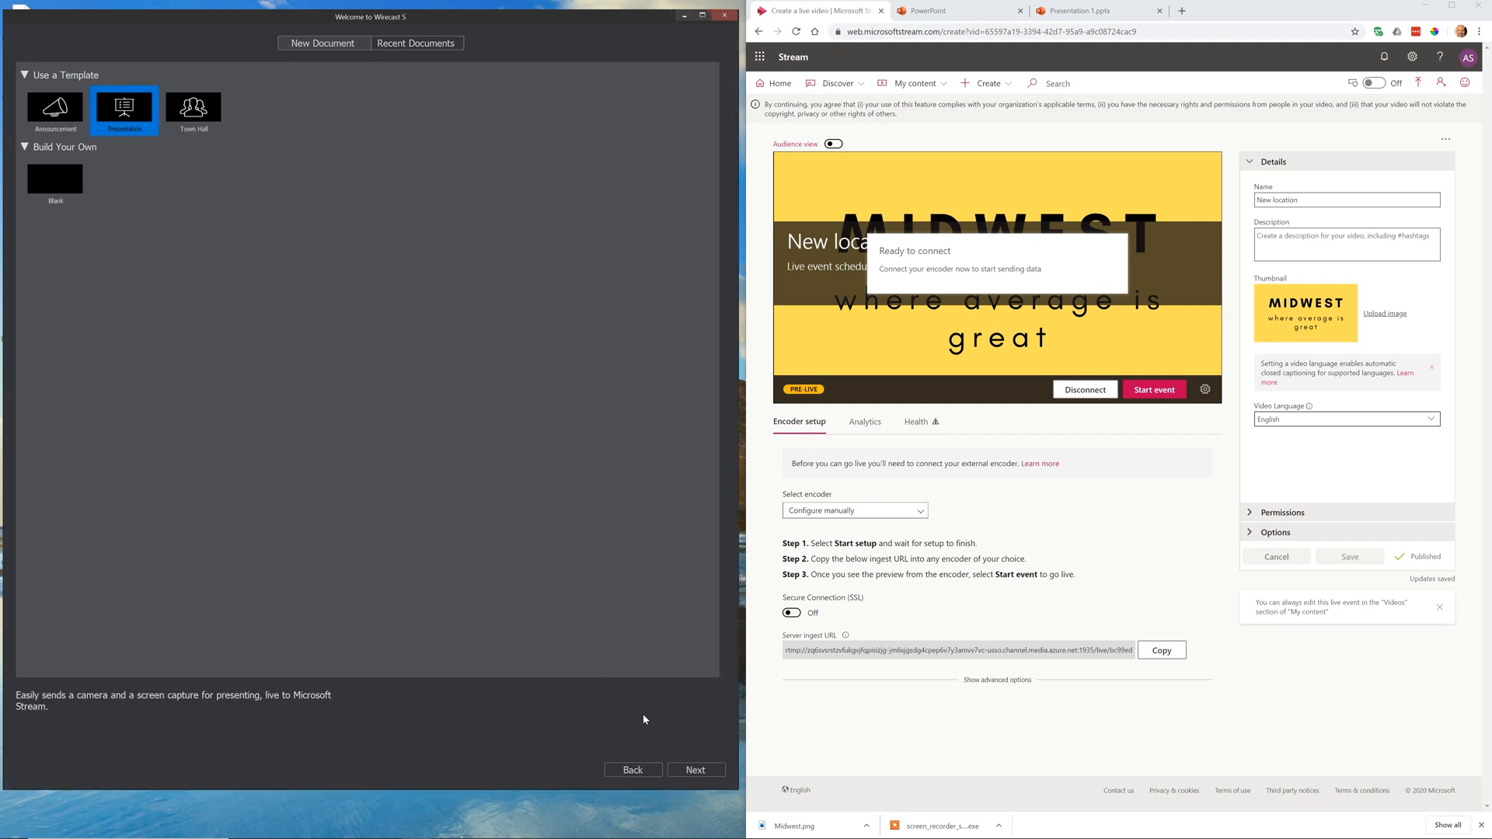
left_click(695, 769)
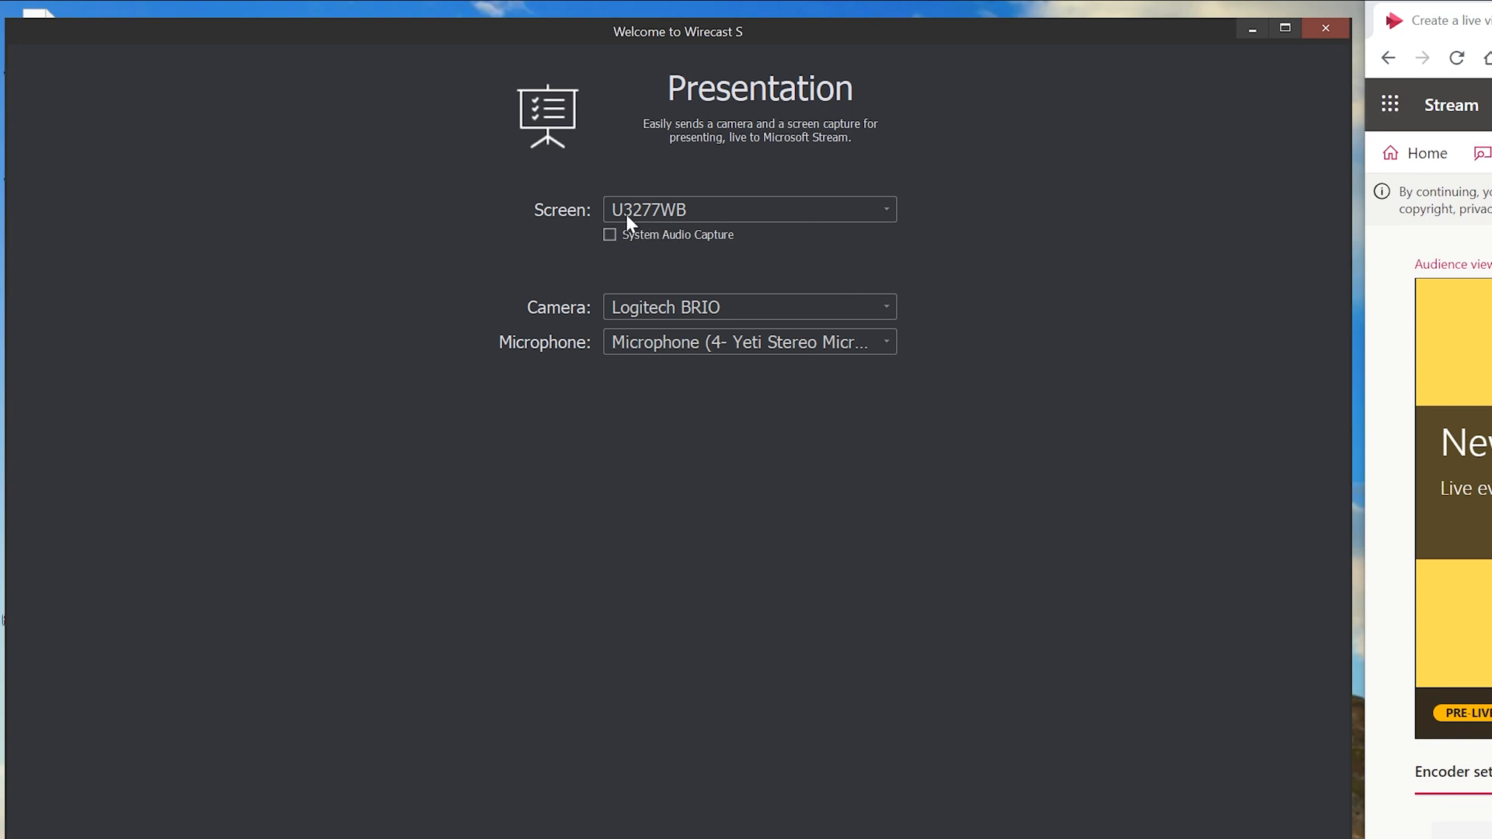
Check which screen and microphone sources are available for the Presentation template, keeping U3277WB and the Yeti Stereo Microphone.
left_click(704, 212)
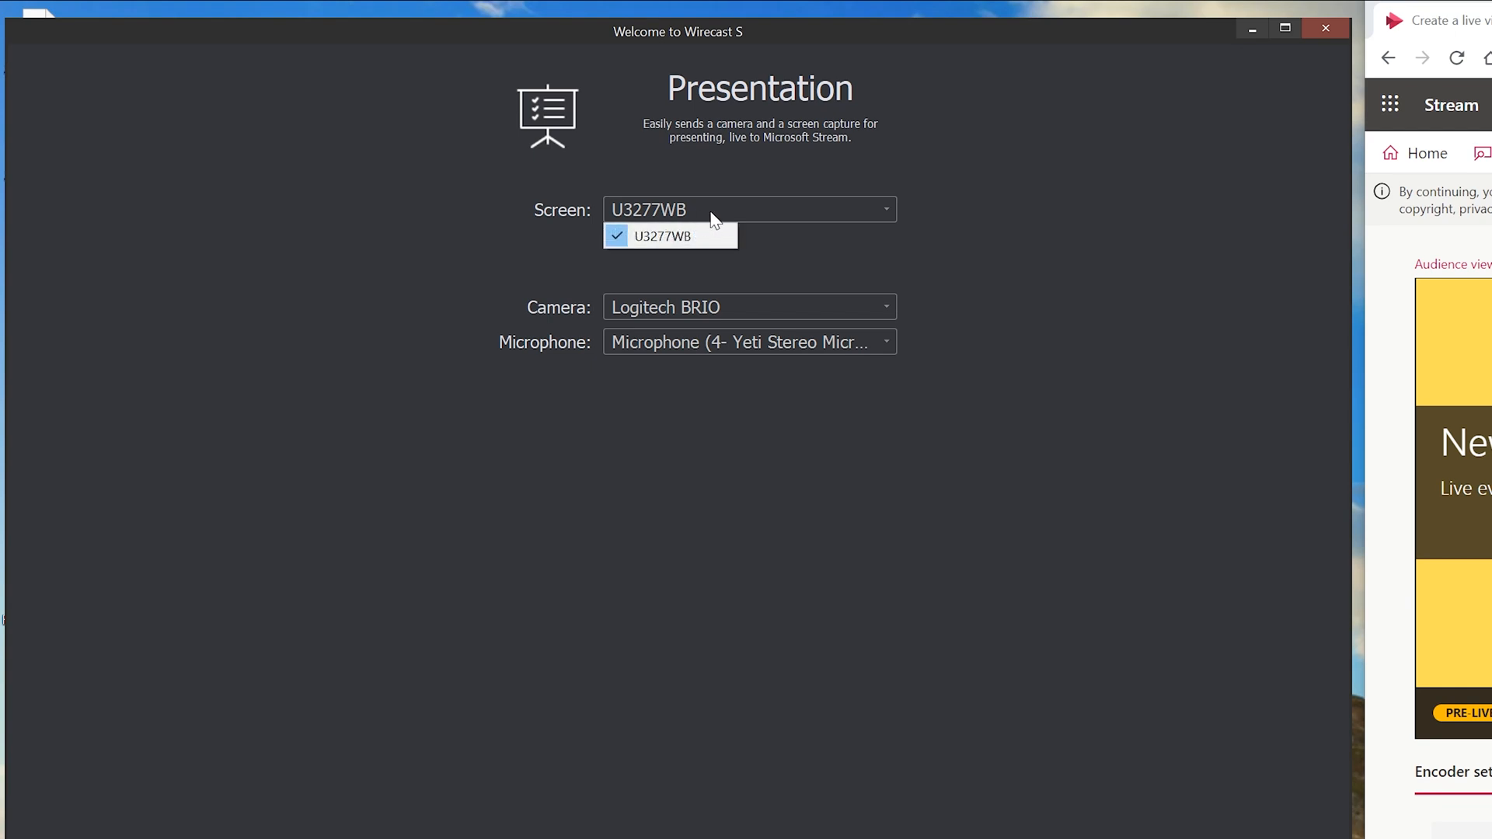
left_click(786, 245)
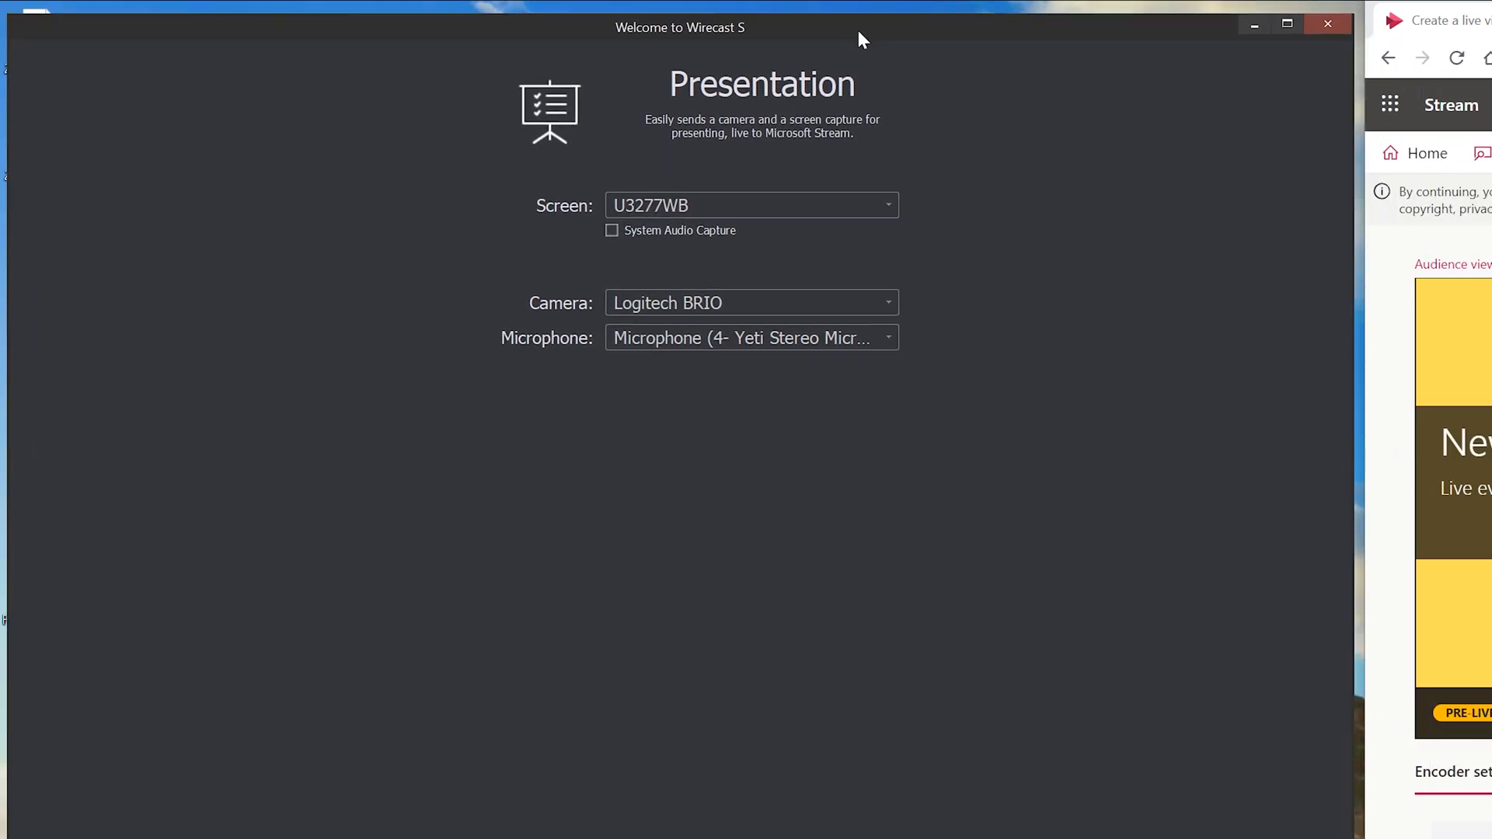
left_click(796, 344)
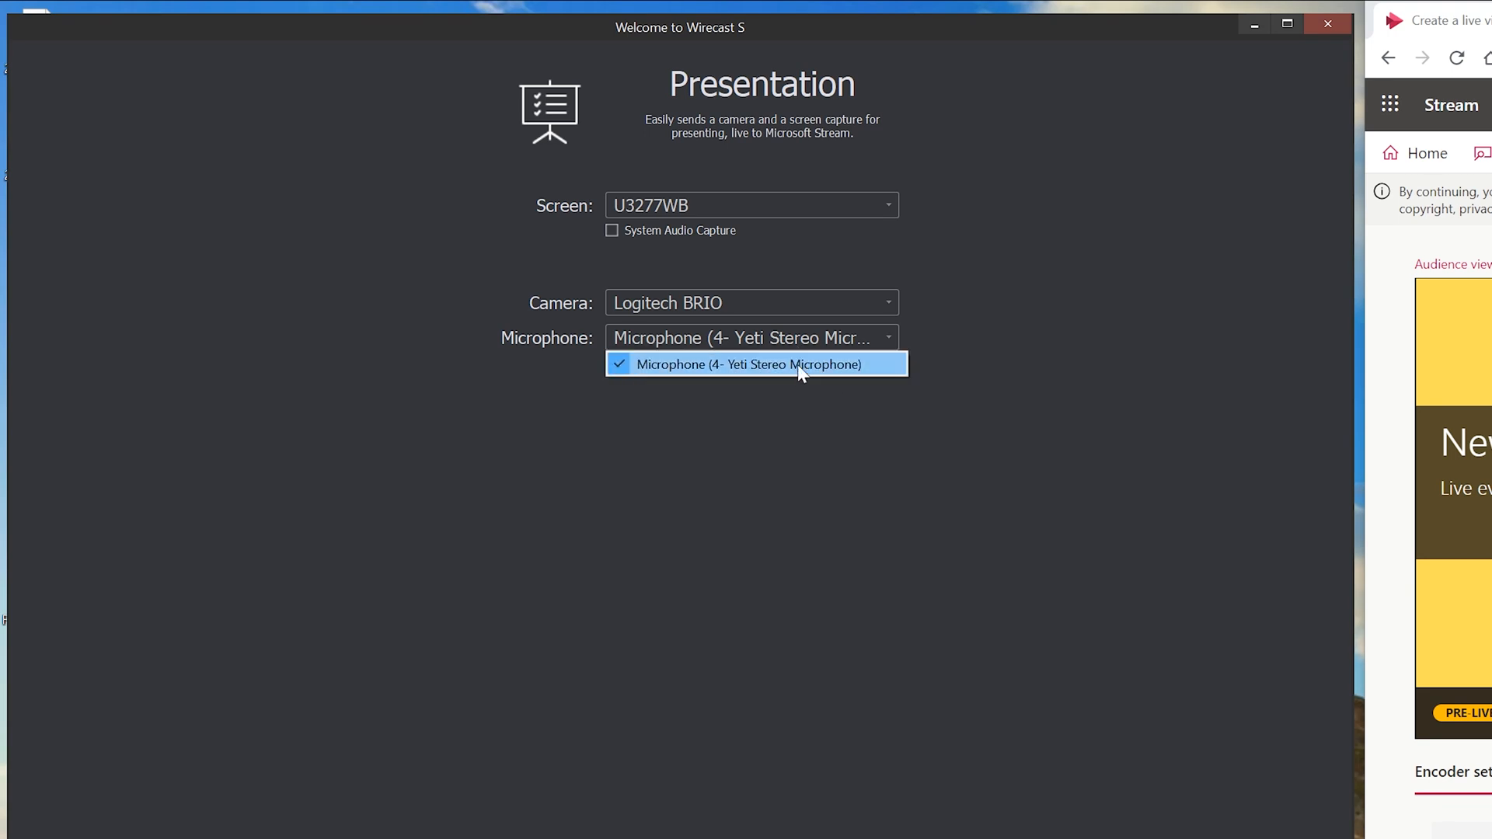
left_click(818, 404)
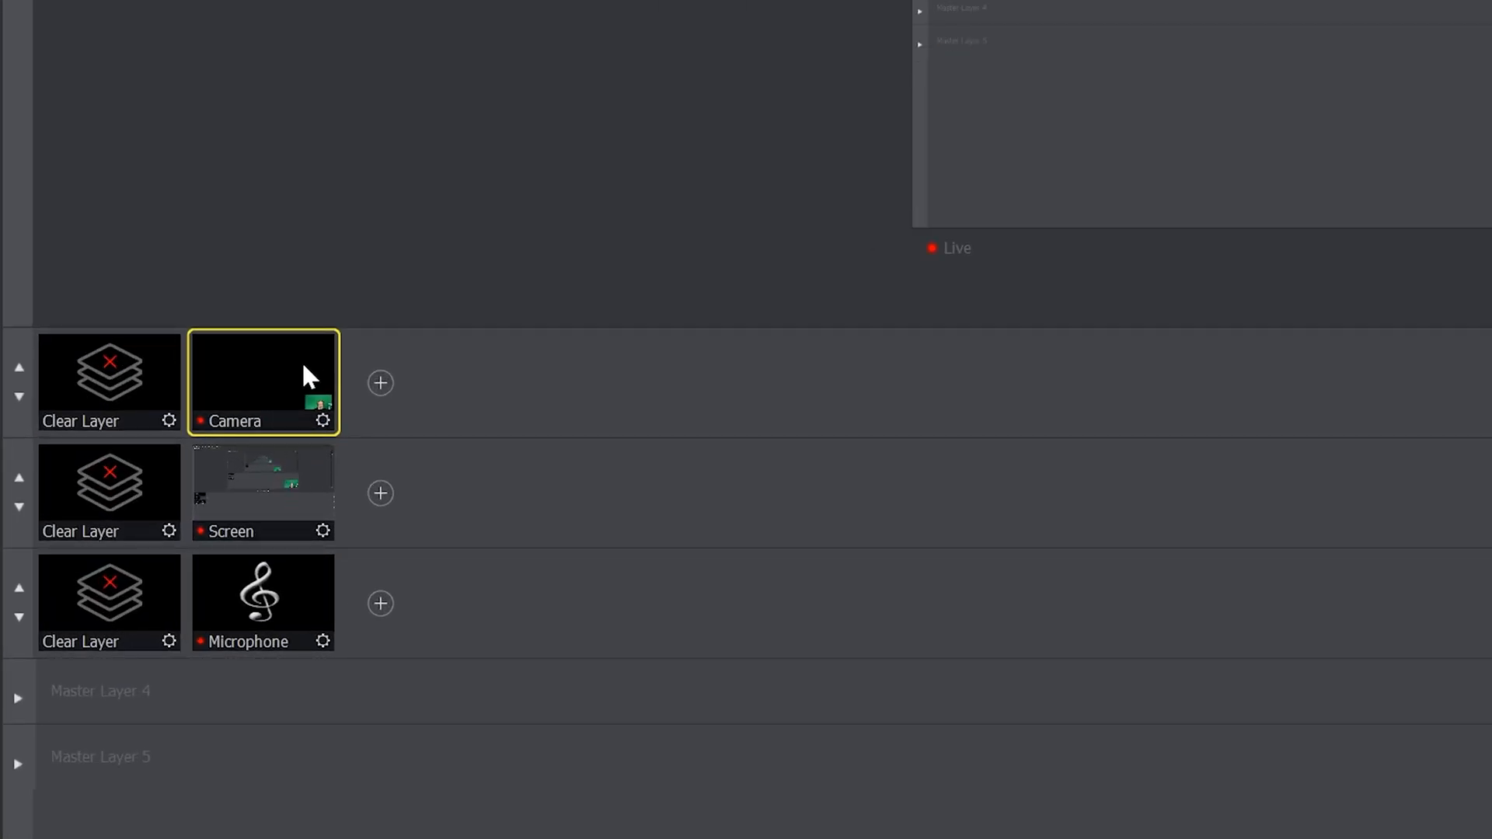
Look over the Screen and Microphone shots on their layers and switch the canvas to the preview only.
left_click(280, 493)
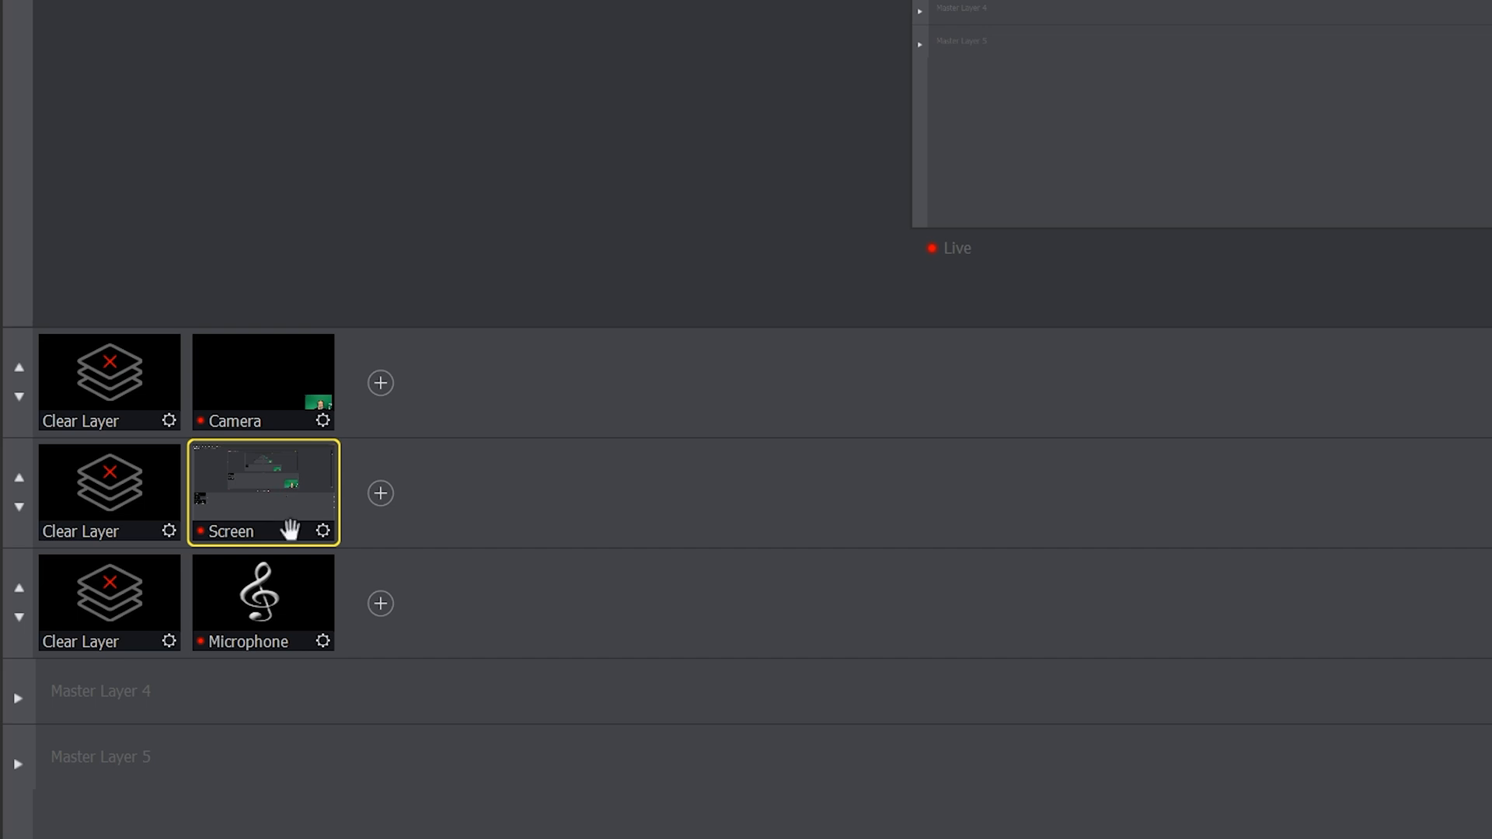
left_click(296, 588)
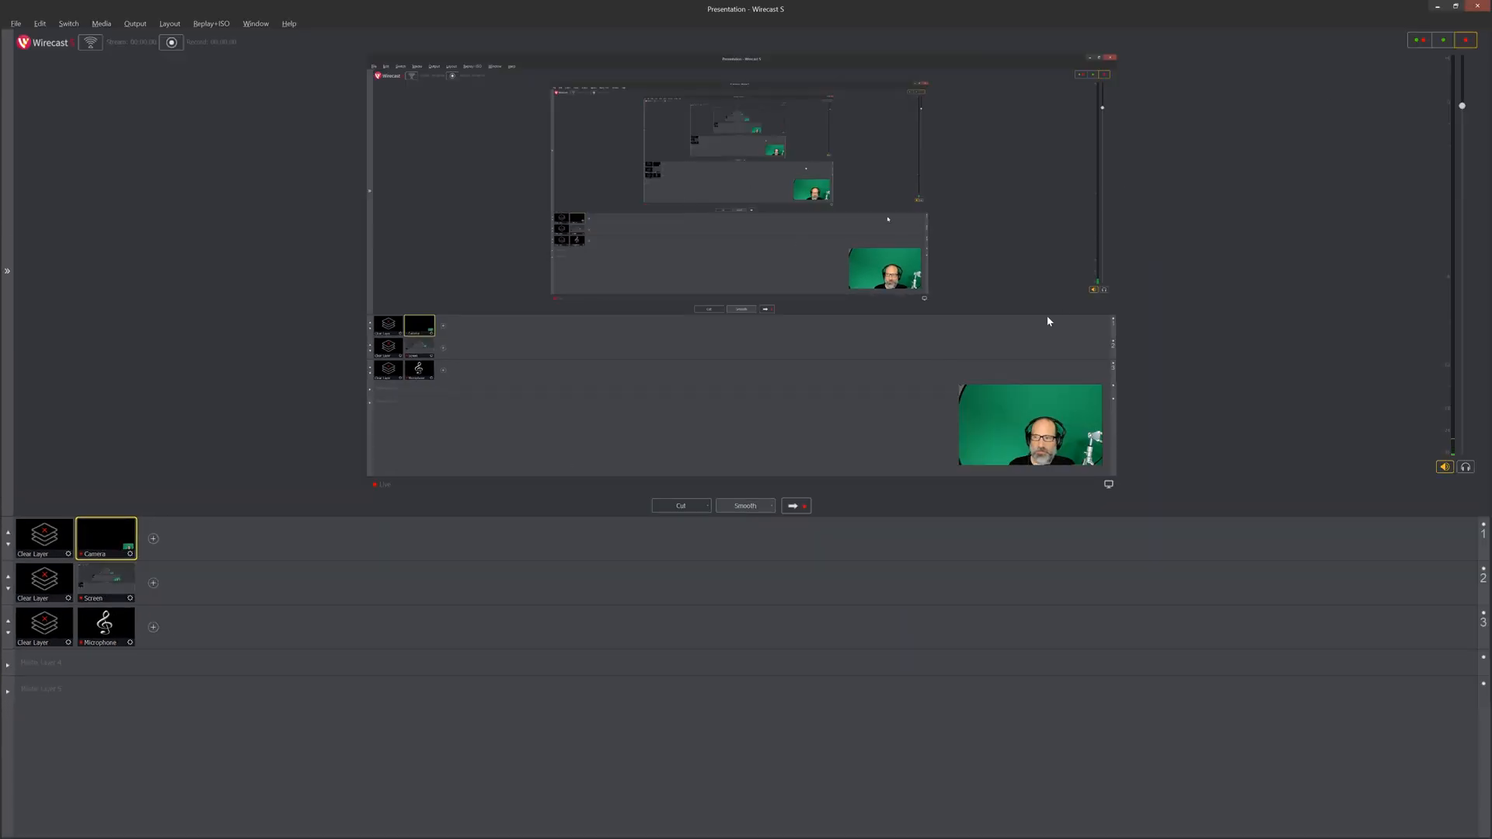
left_click(1448, 43)
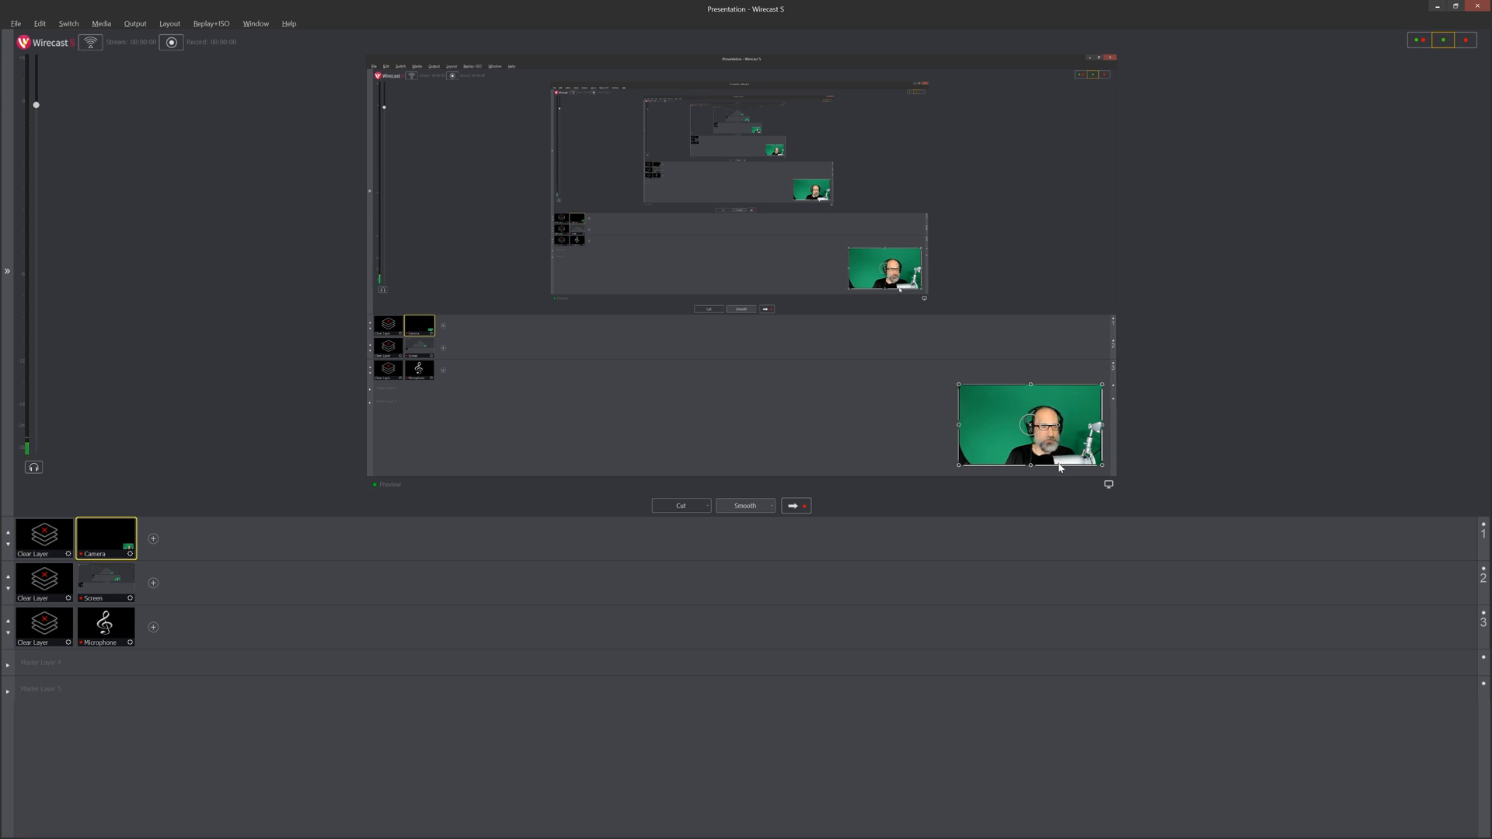
Apply a chroma key to the Camera shot with a key threshold of about 57 to remove the green background.
double_click(119, 544)
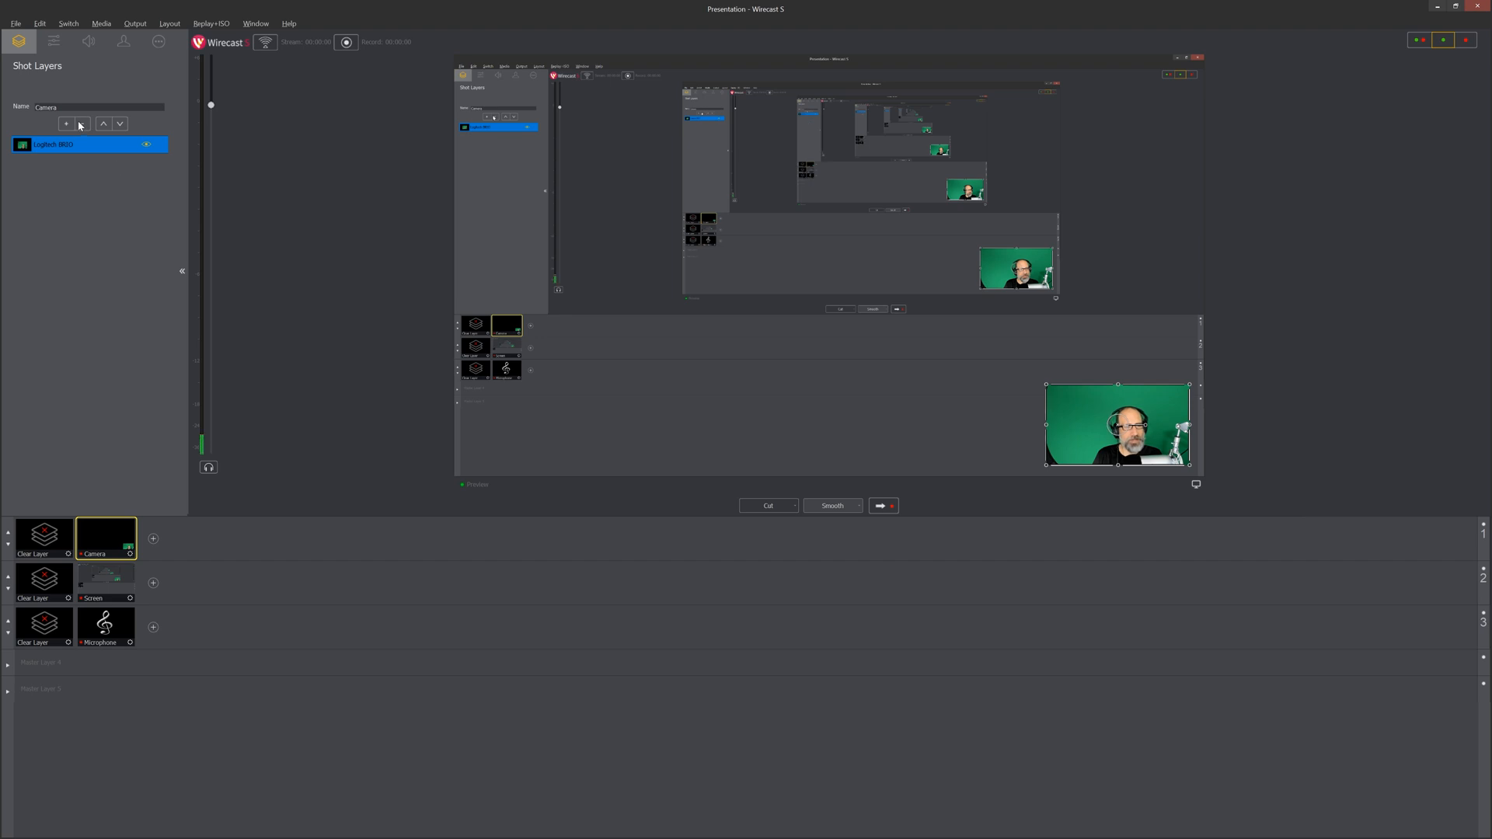
left_click(56, 49)
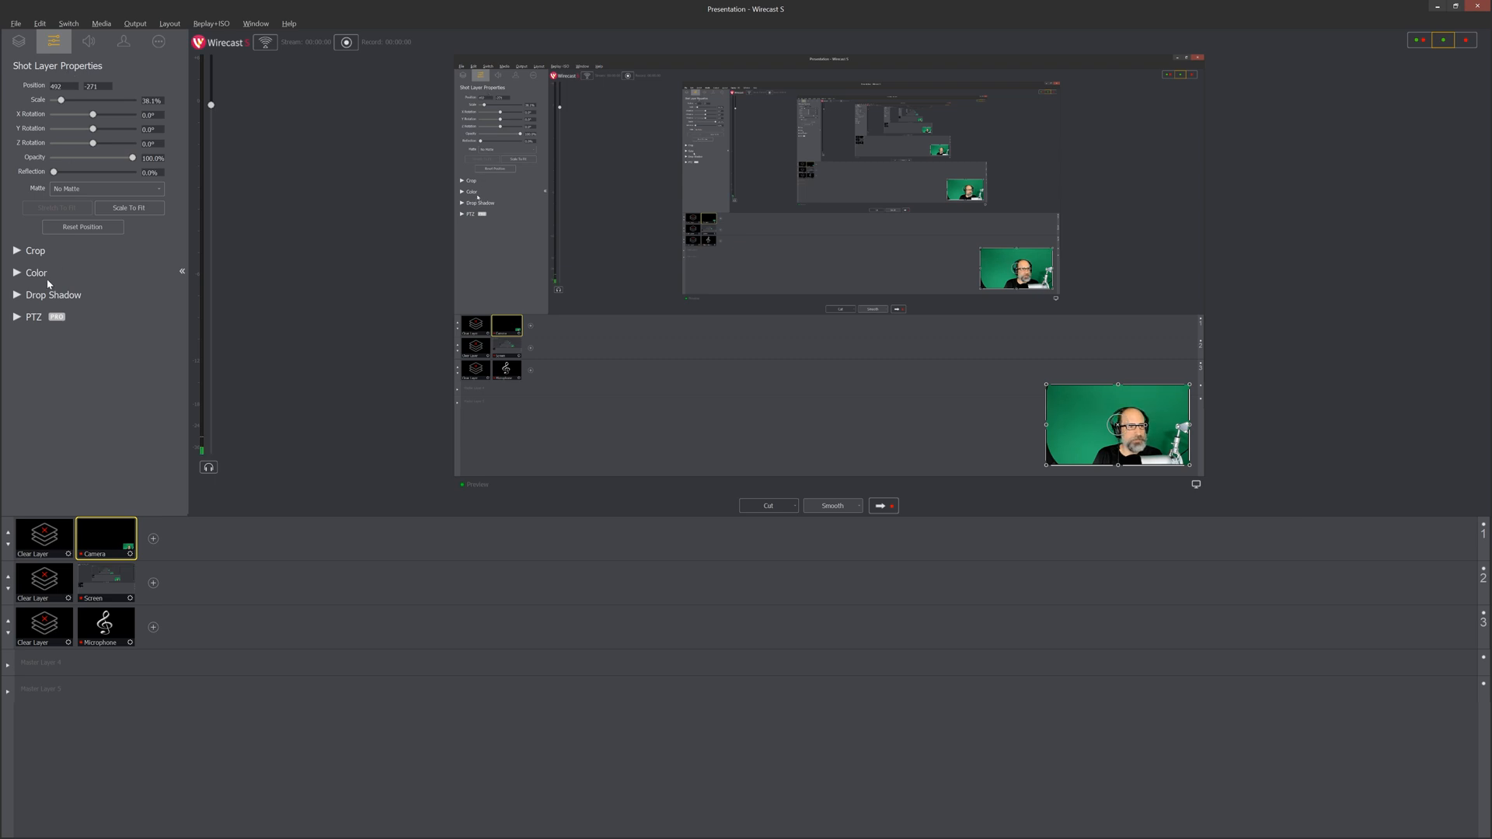
left_click(119, 43)
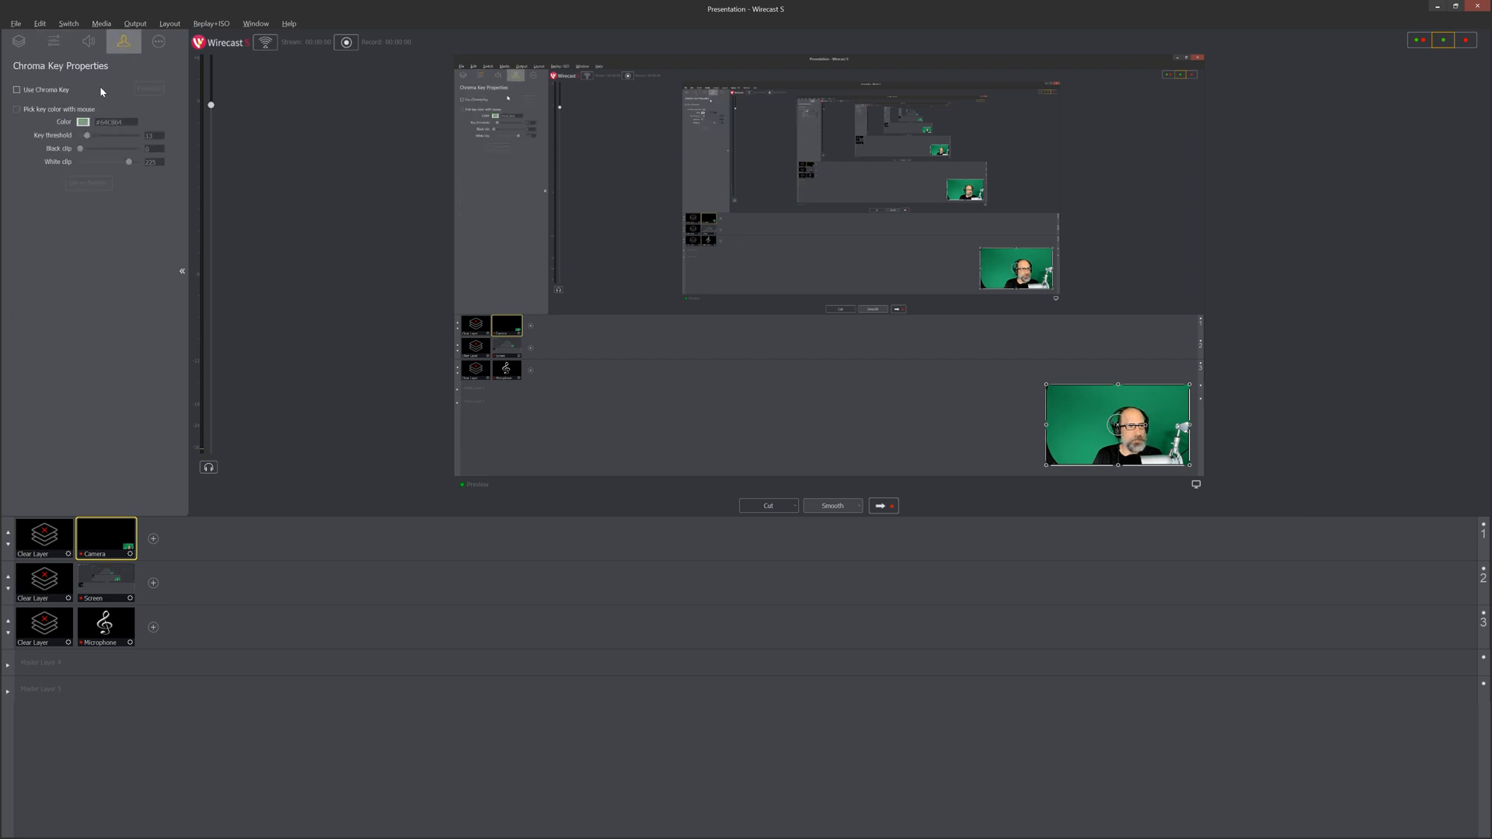
left_click(17, 90)
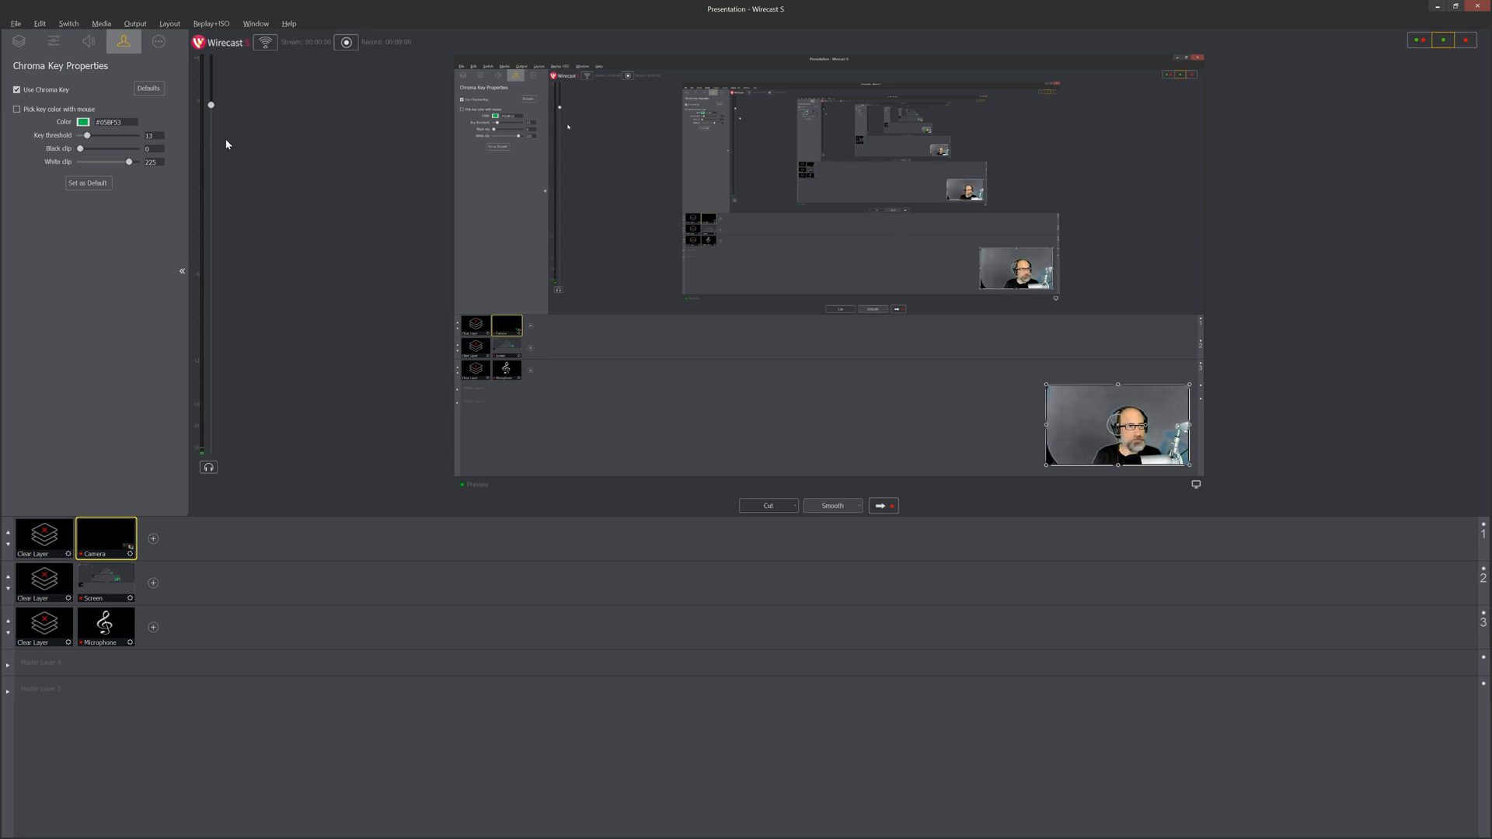
left_click_drag(87, 136, 112, 137)
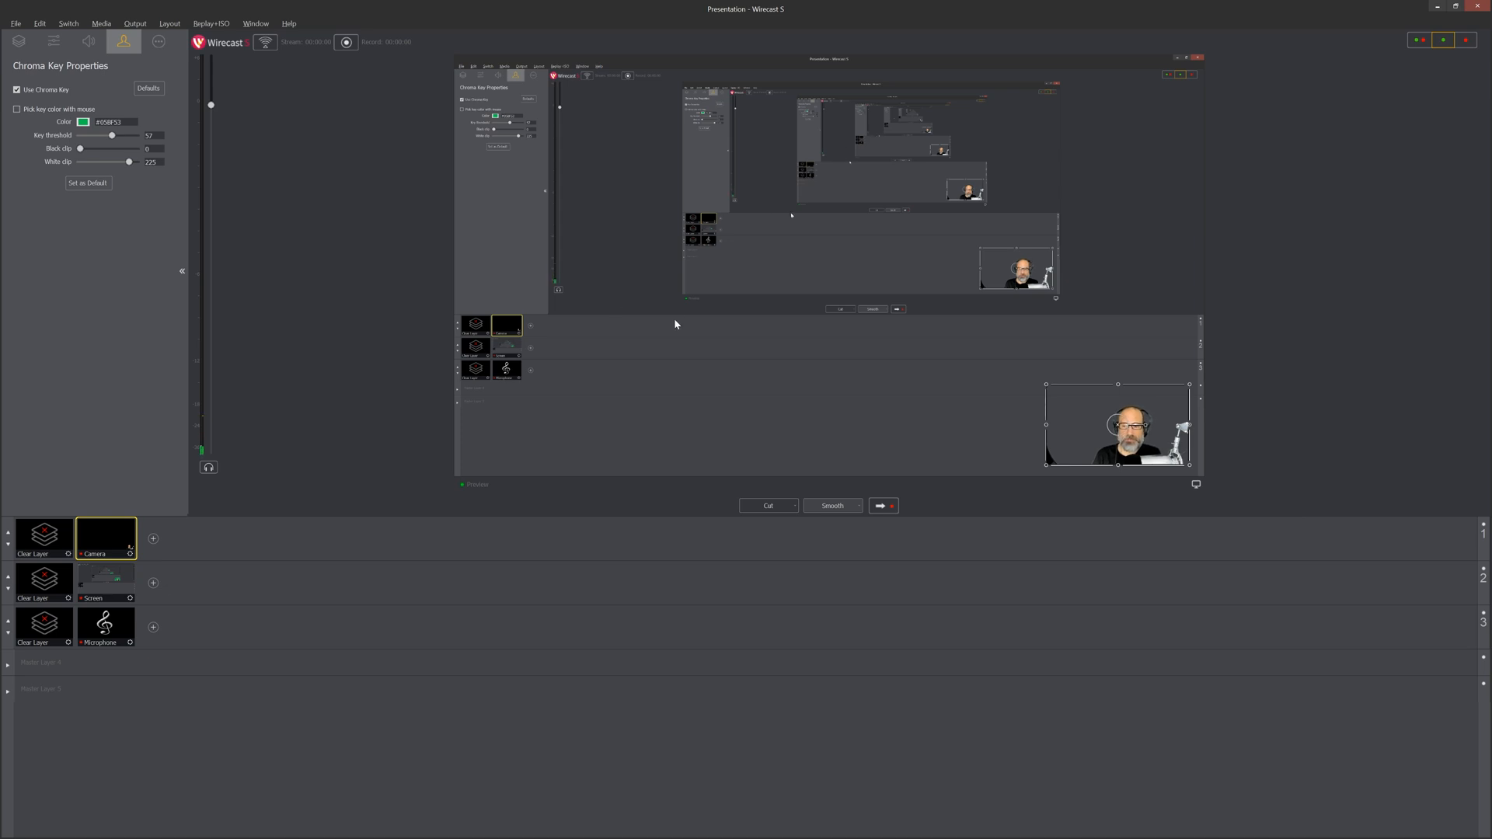
Move the camera picture to the canvas's lower-left corner and crop it by about 94 left, 100 right and 49 top.
left_click_drag(1113, 424, 523, 426)
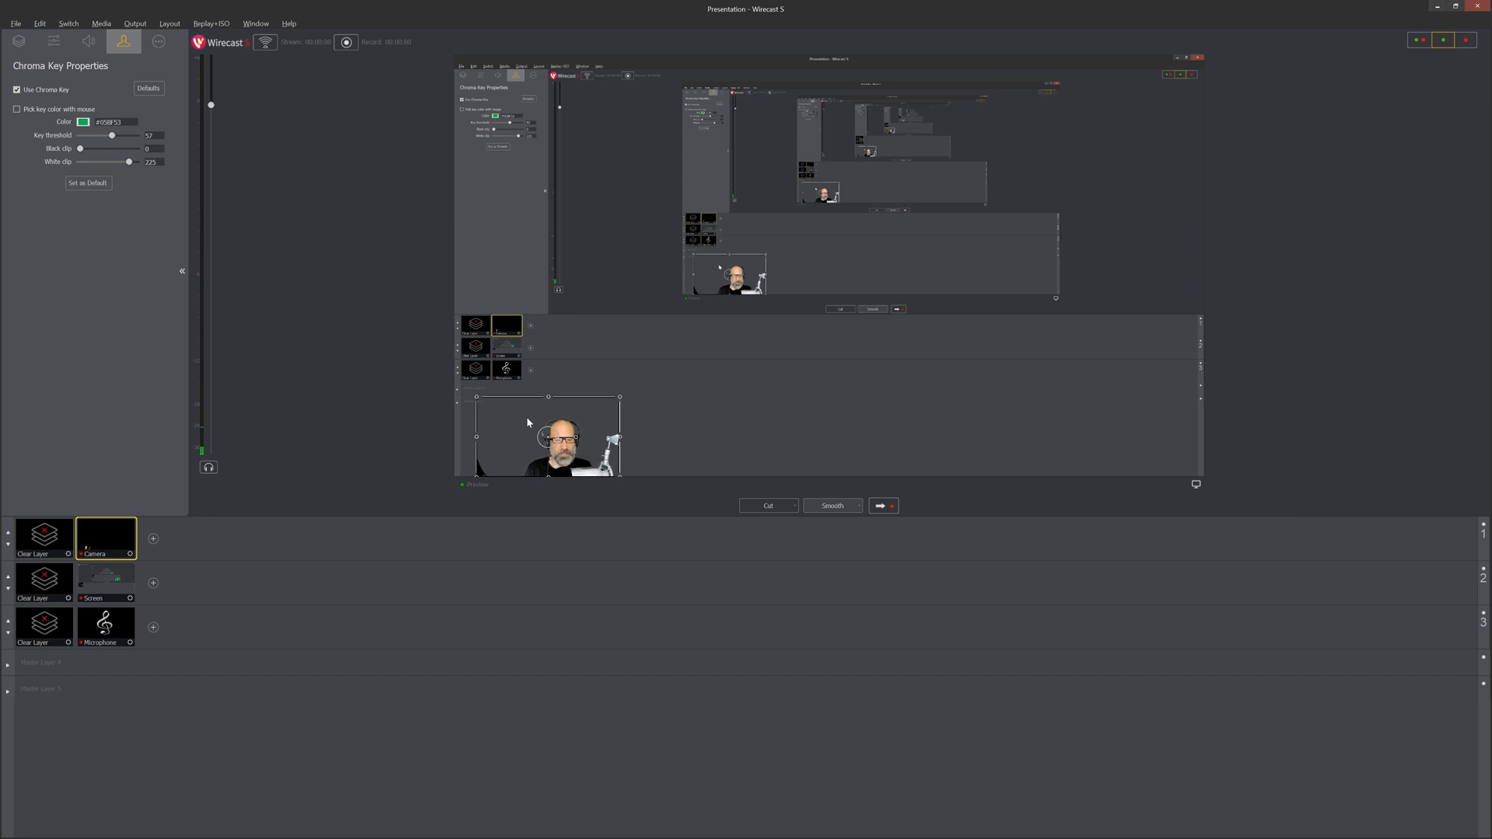
left_click(54, 42)
left_click(17, 252)
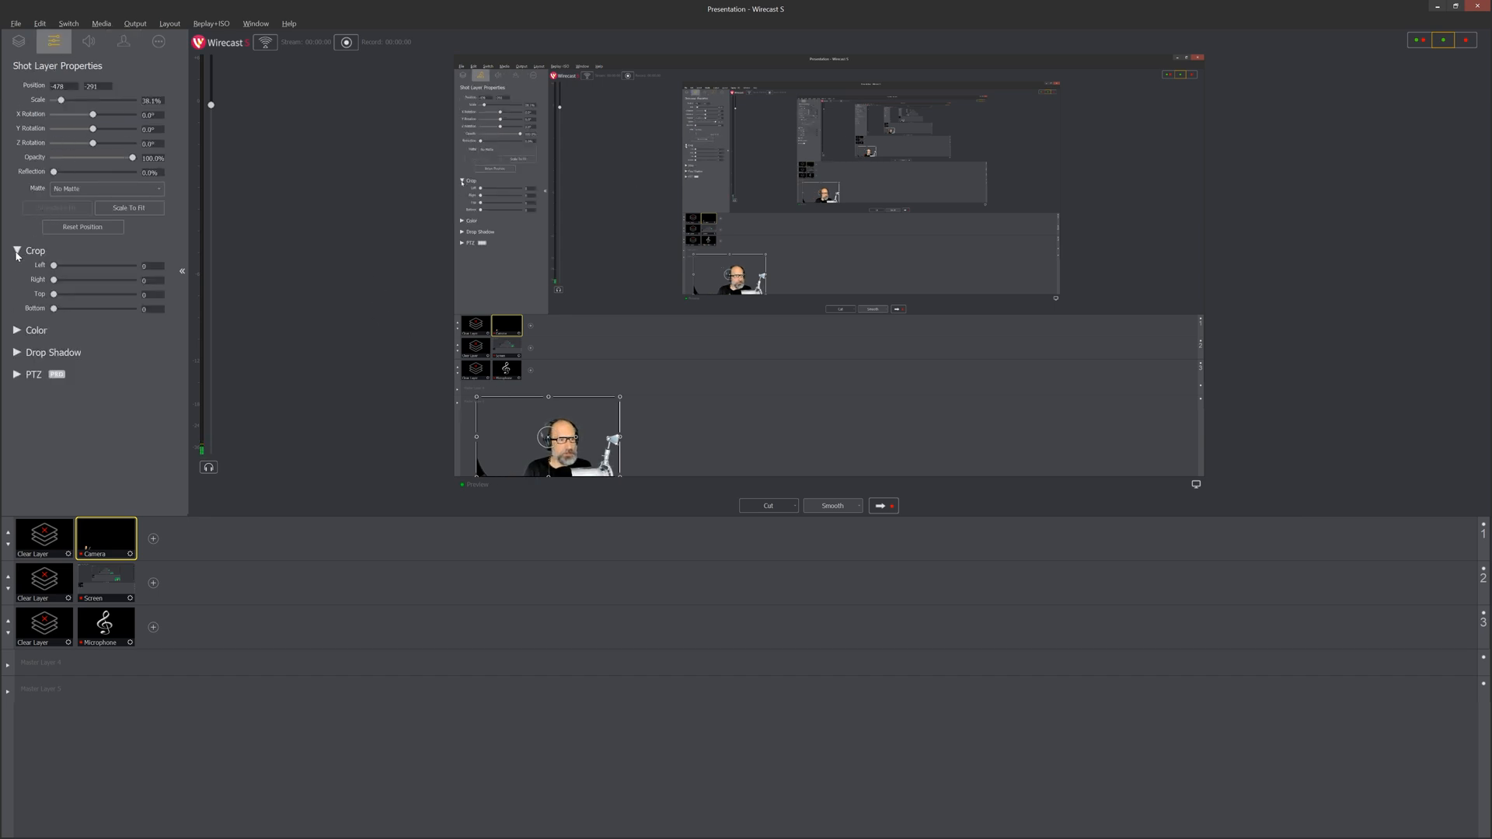
left_click_drag(55, 268, 65, 301)
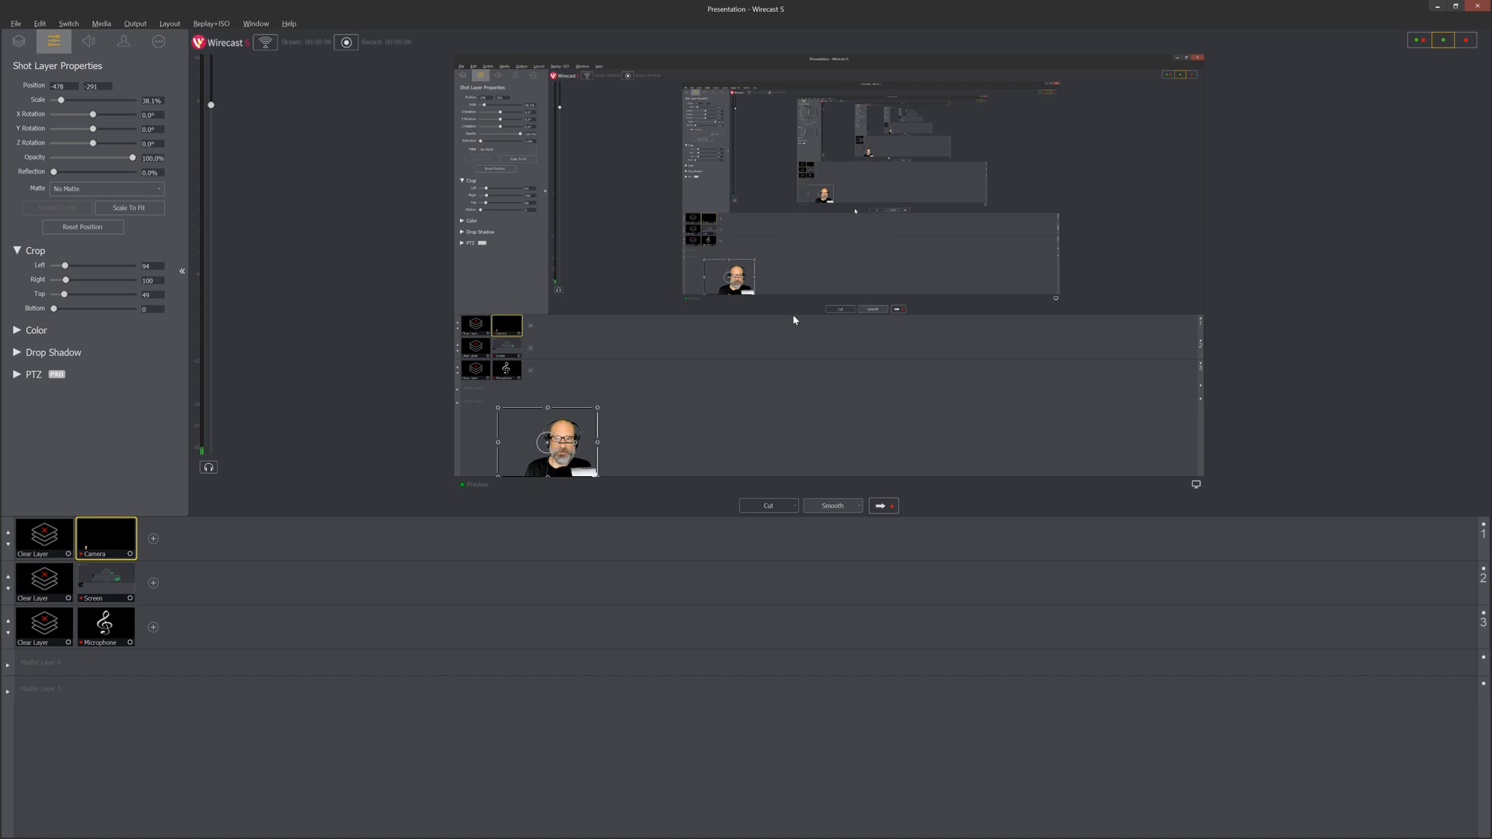
Place Wirecast S in live view beside the Microsoft Stream browser window and copy the event's server ingest URL.
left_click(1464, 45)
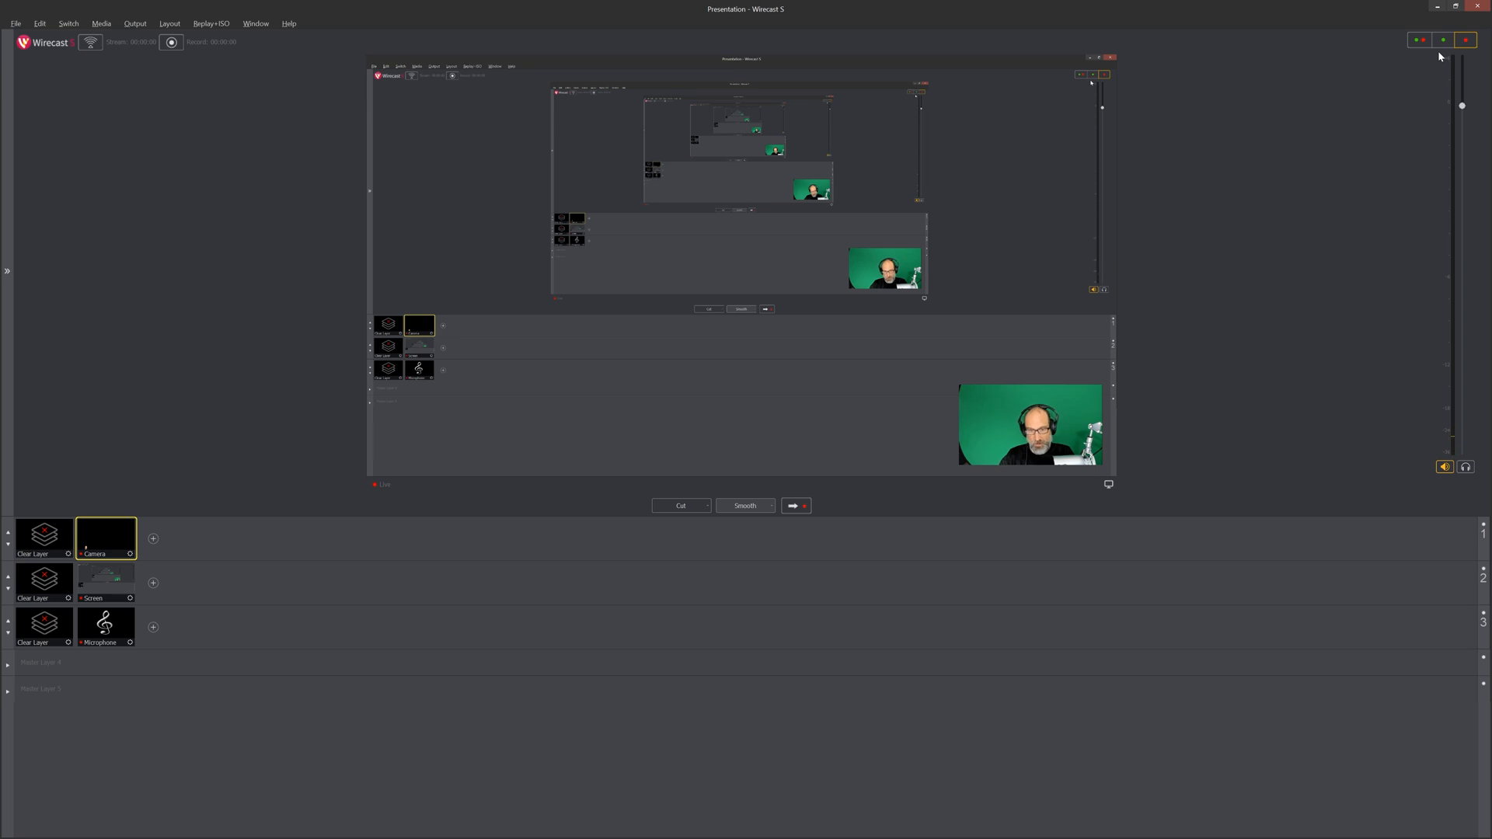
key("super+Left")
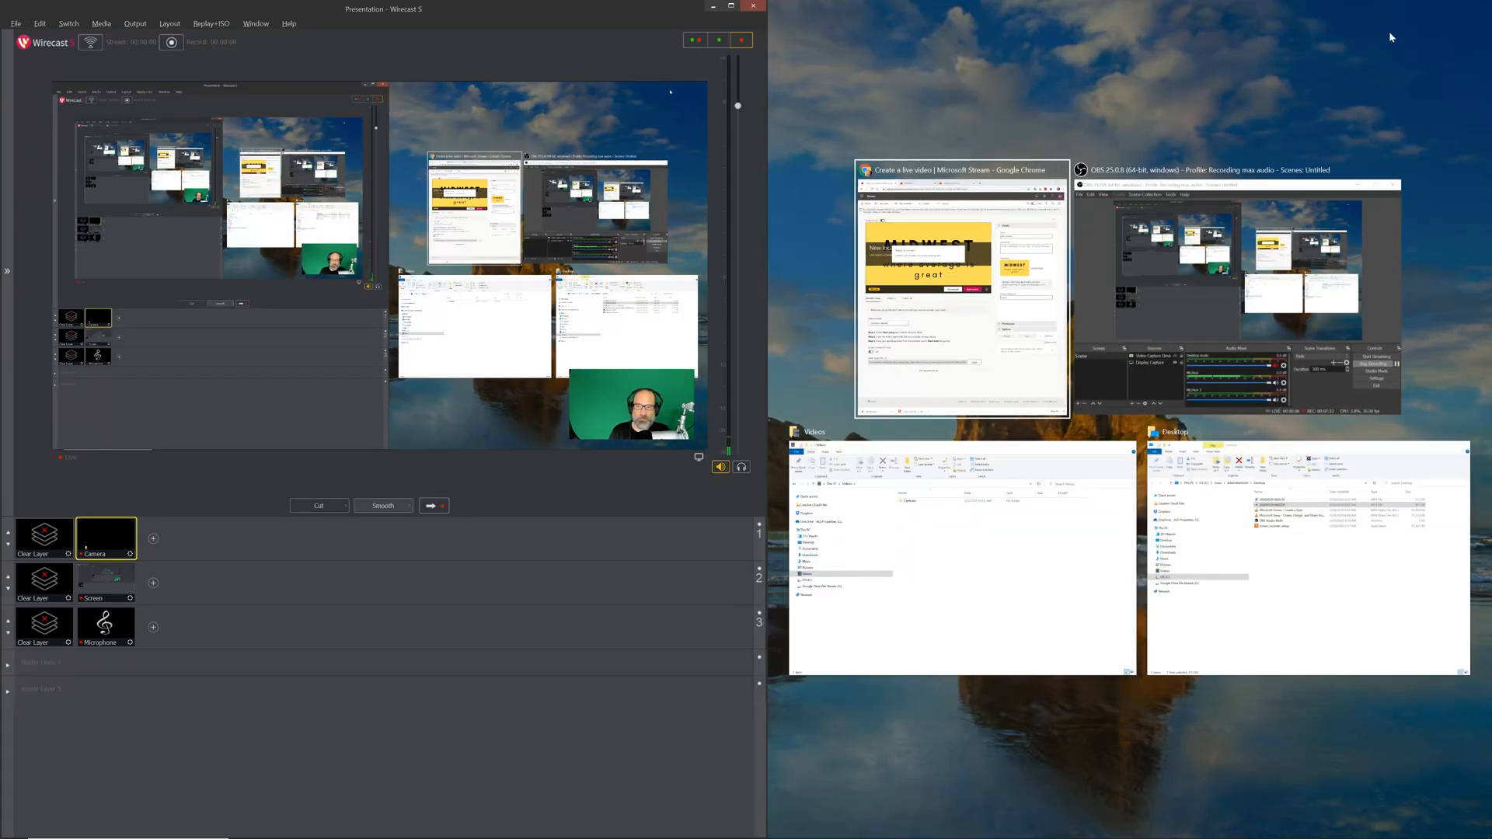
left_click(965, 352)
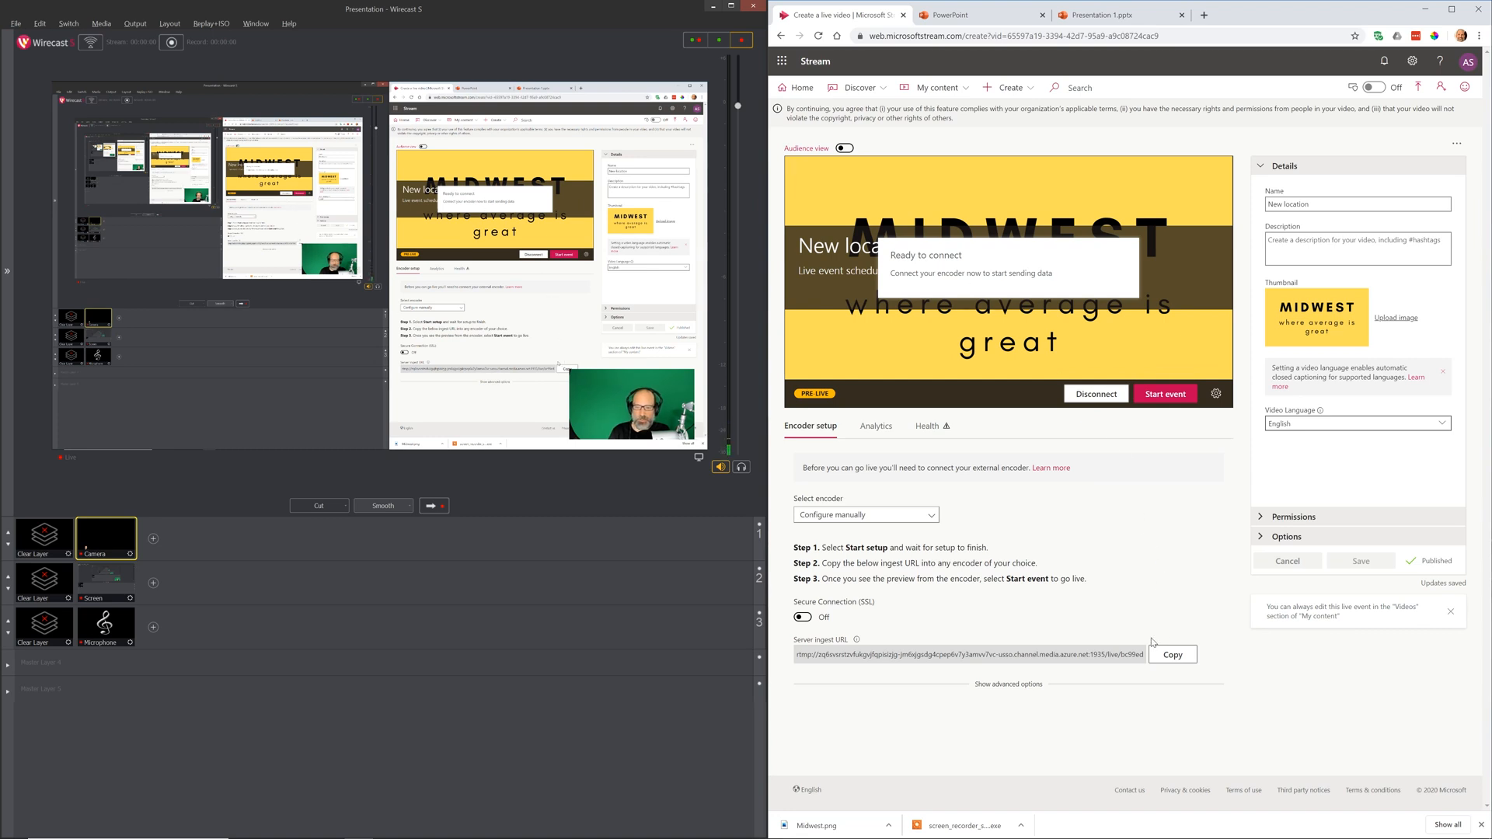
left_click(1181, 663)
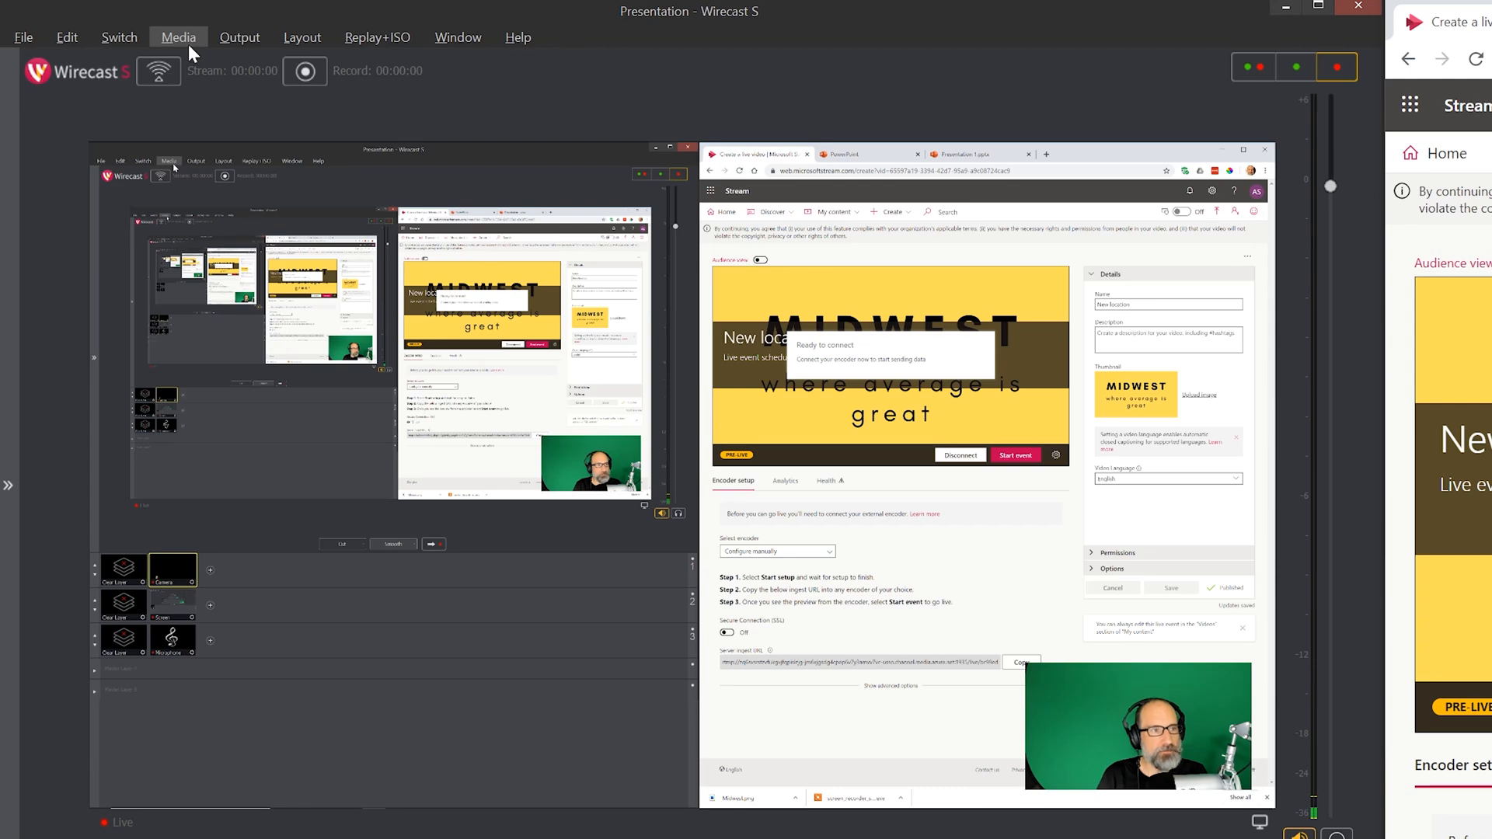
Add a Microsoft Stream output destination in Wirecast S and replace its address with the copied ingest URL.
left_click(227, 41)
left_click(244, 56)
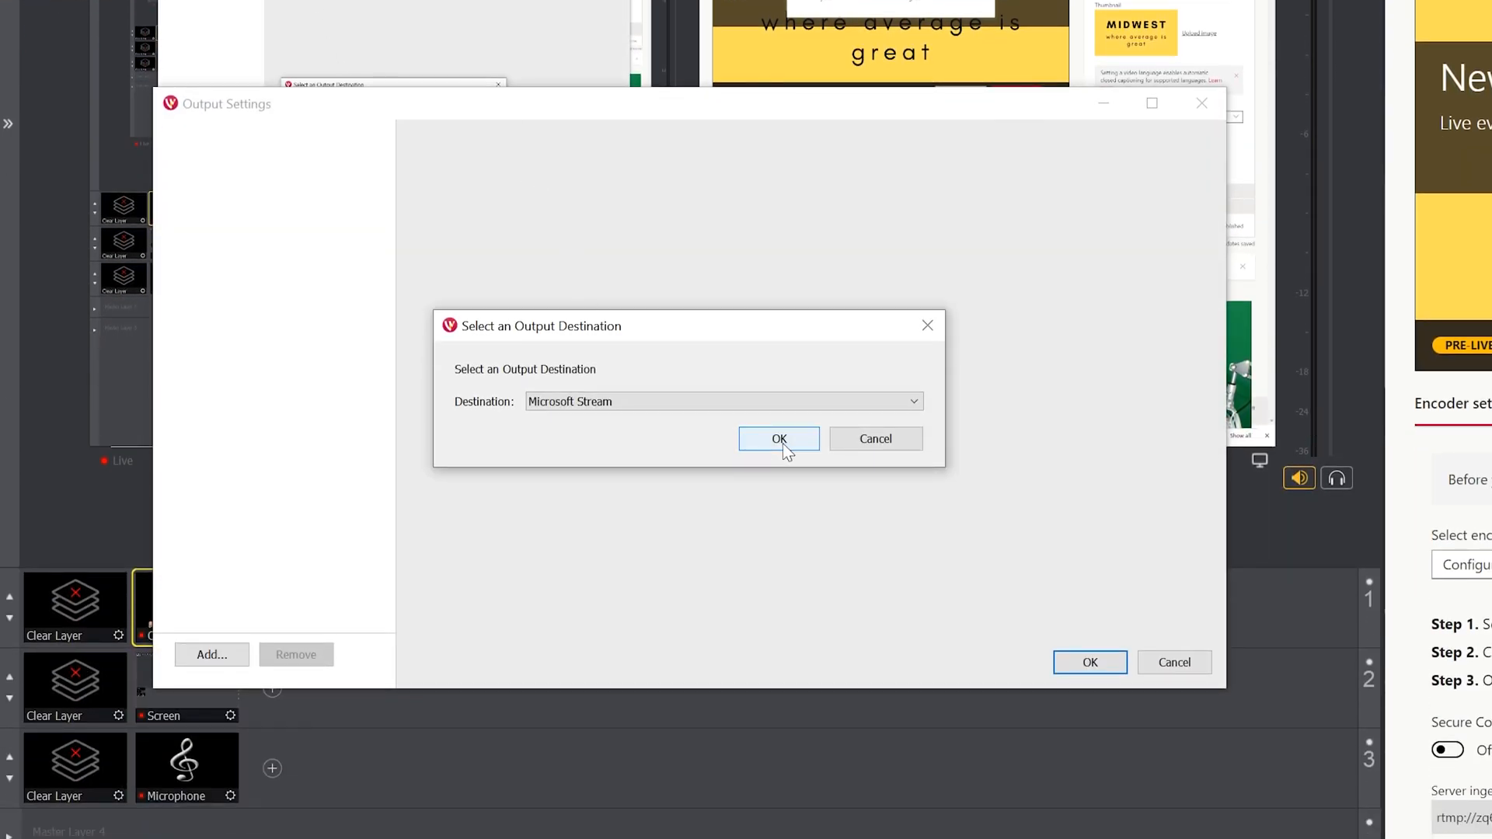
left_click(780, 439)
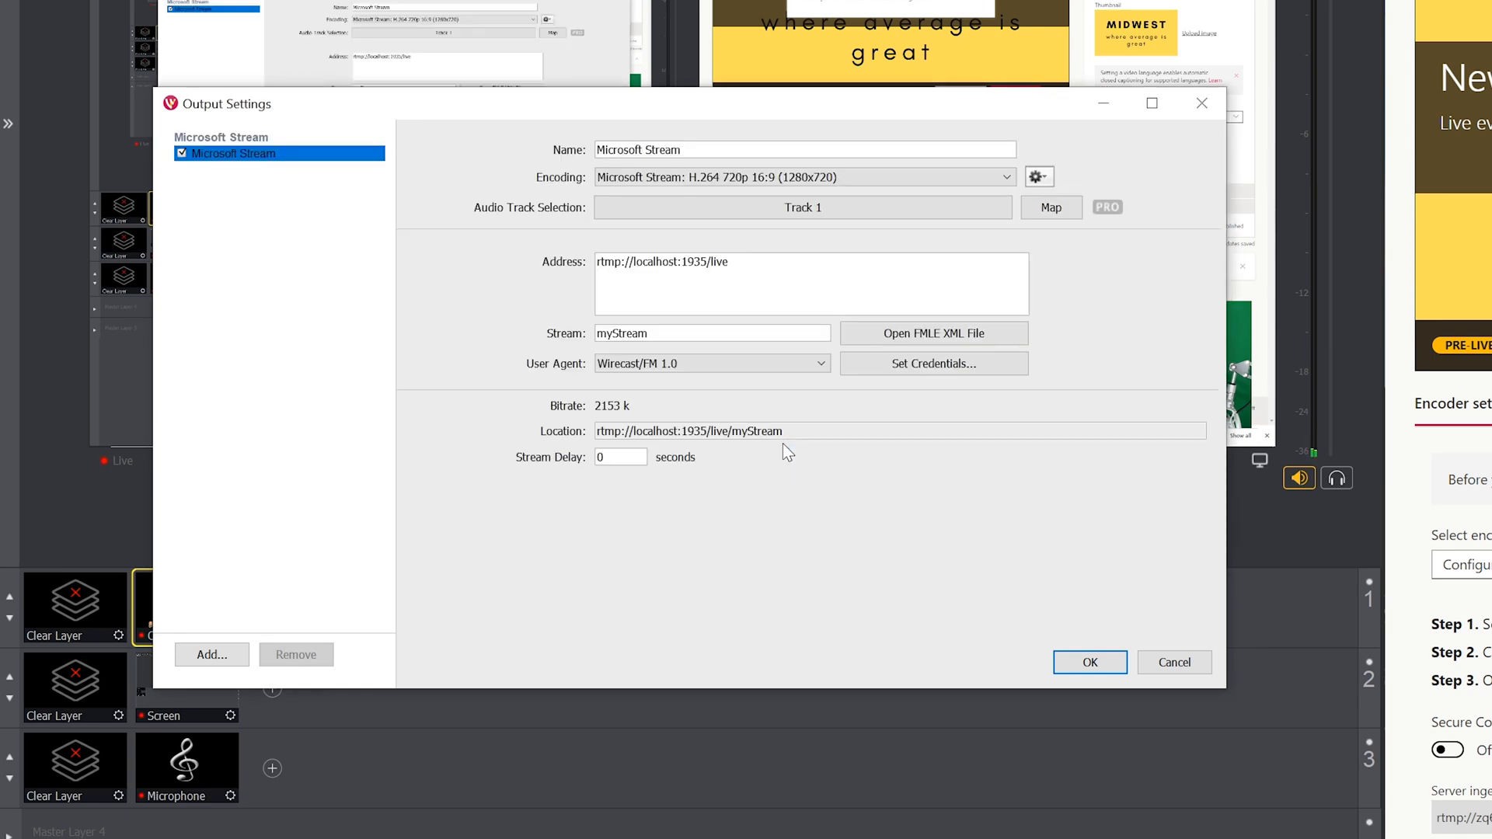
left_click_drag(752, 261, 597, 262)
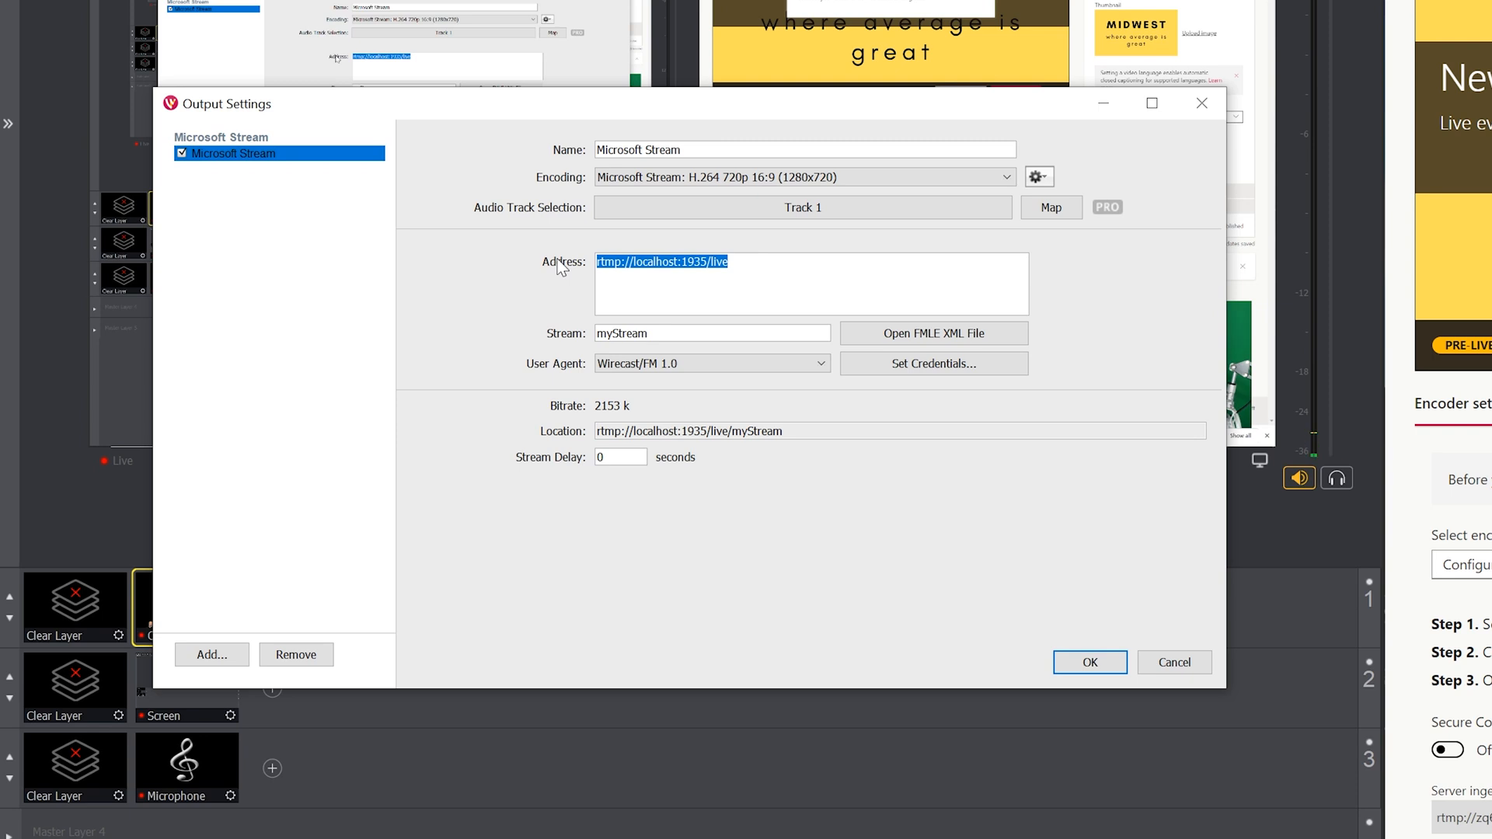
key("ctrl+v")
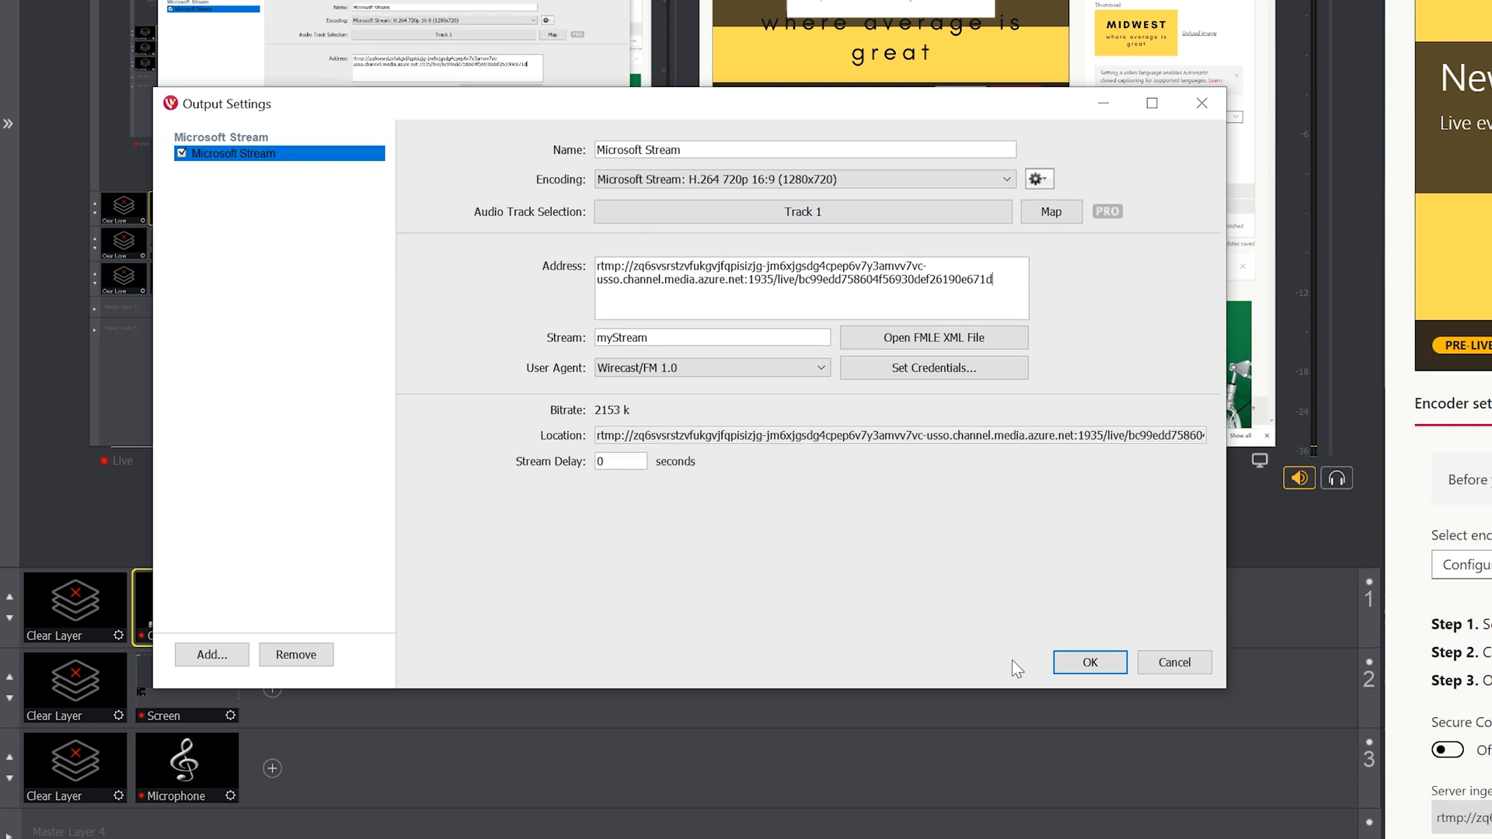
left_click(1095, 662)
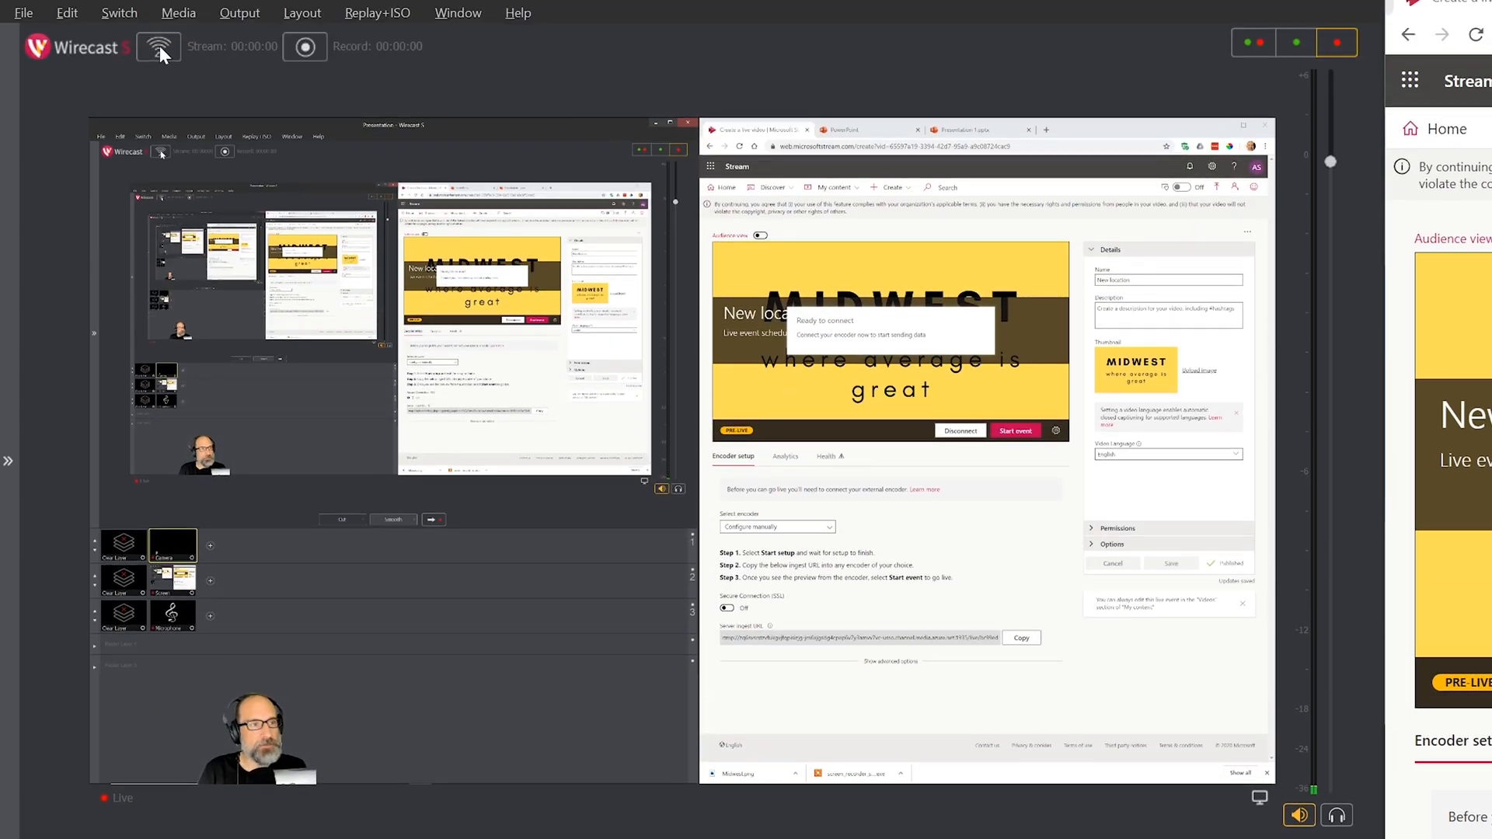
Start streaming from Wirecast S and start the Microsoft Stream live event with the audience view turned on.
left_click(160, 45)
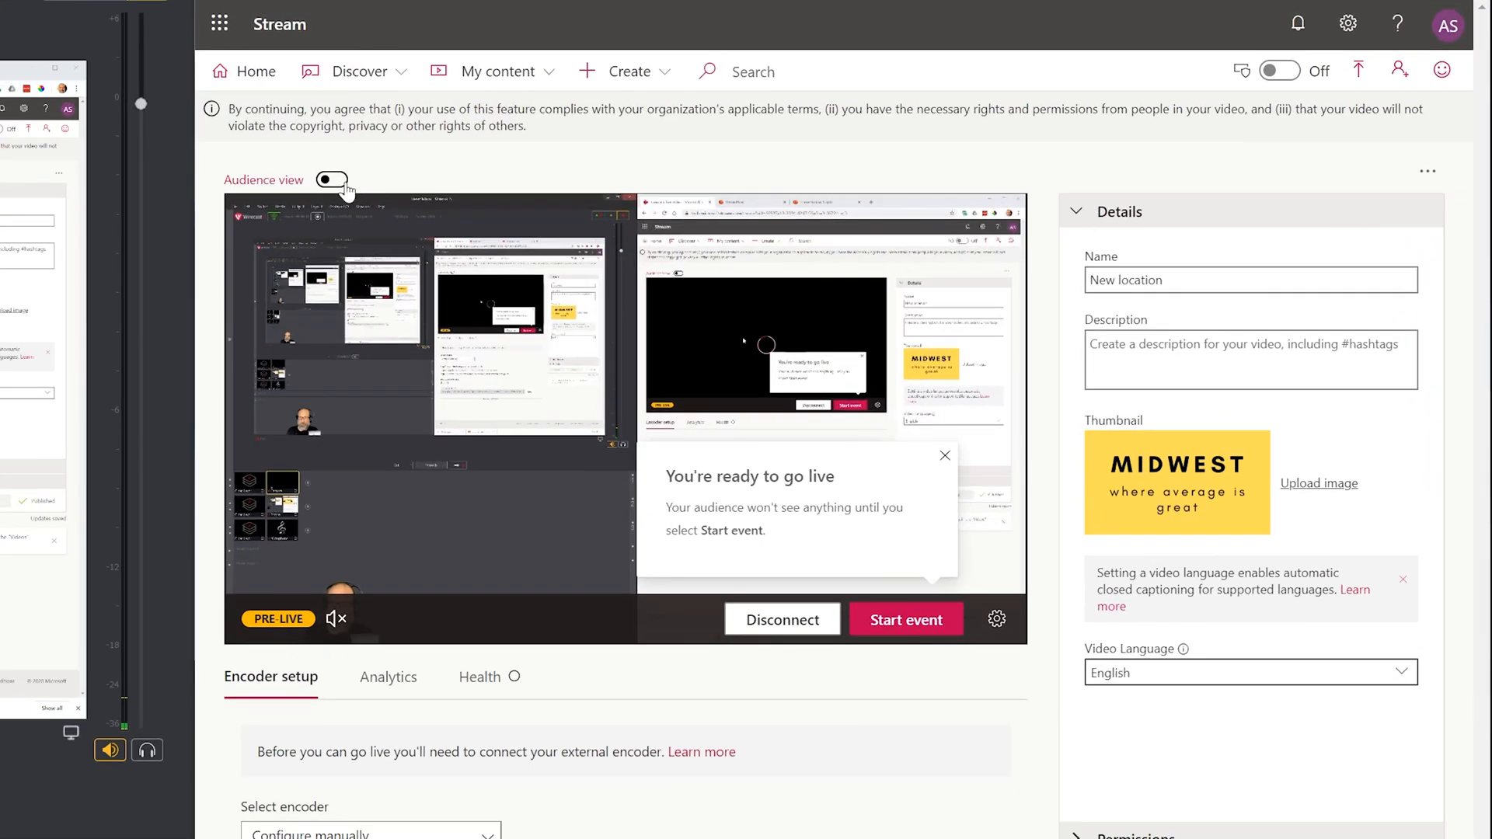
left_click(342, 184)
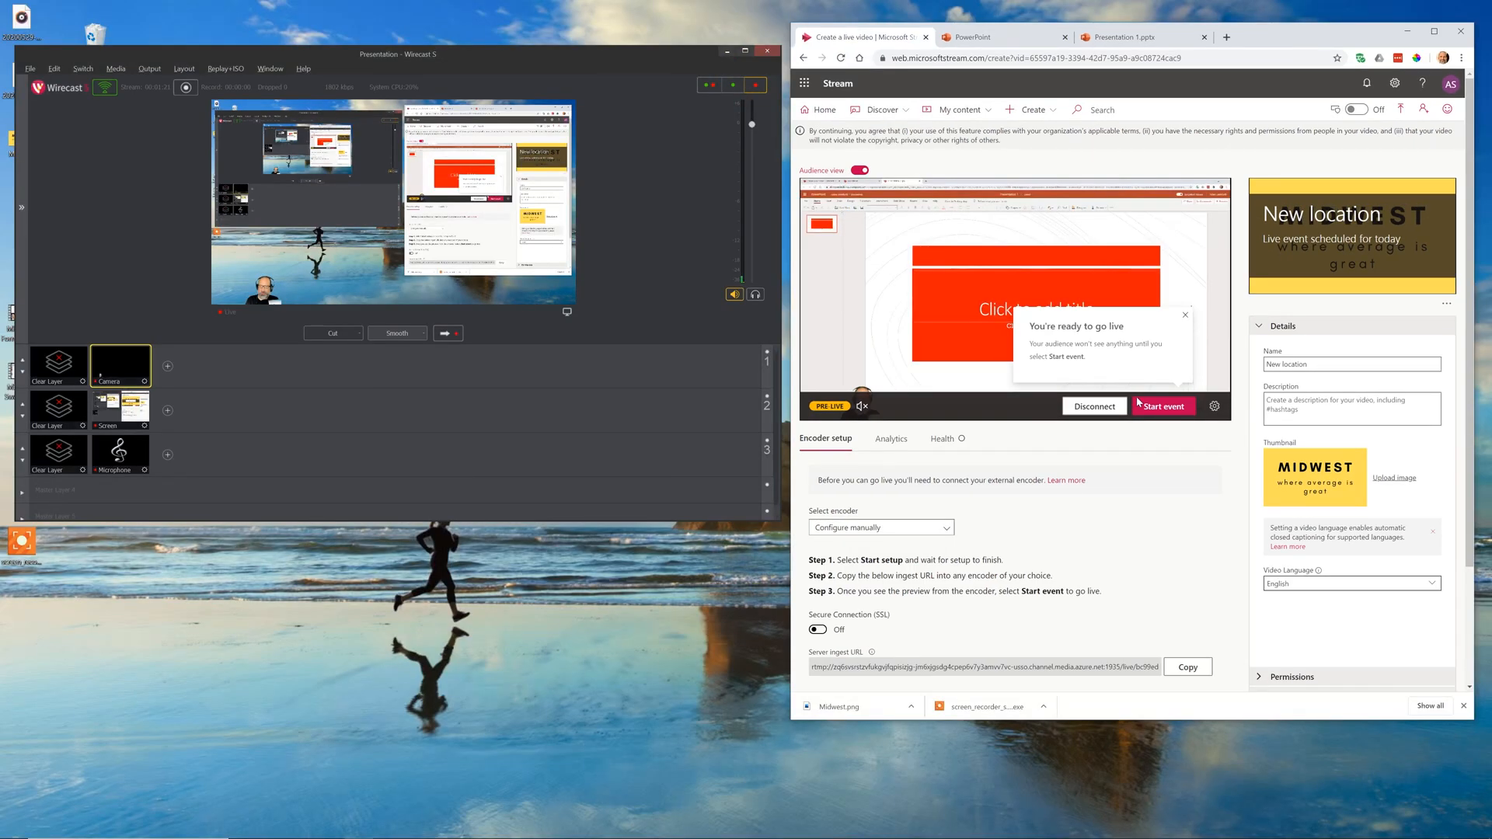
left_click(901, 619)
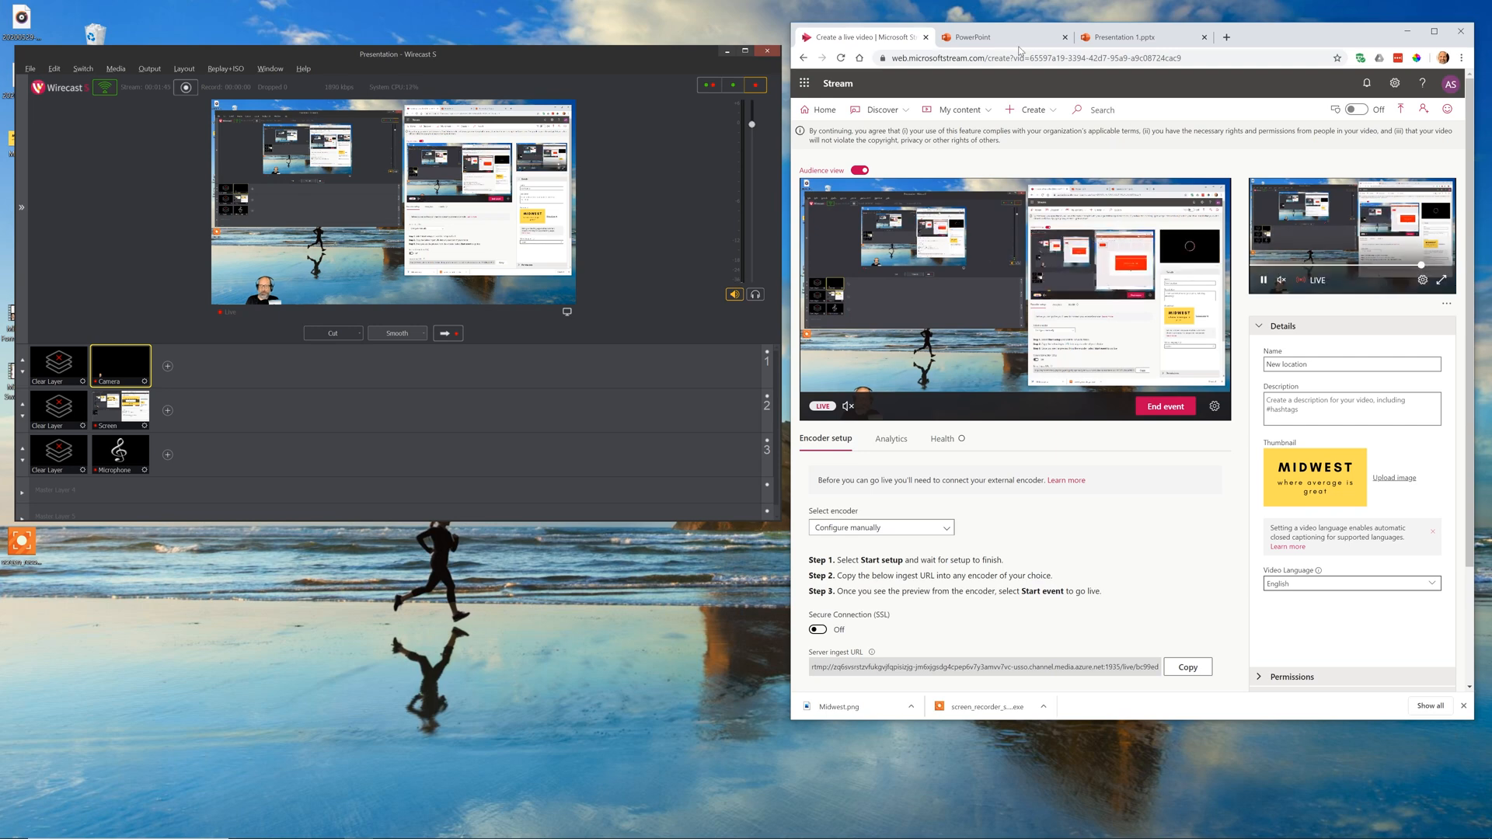
Present the PowerPoint file Presentation 1 full screen during the broadcast, and return to the live event page in the restored browser window.
left_click(1119, 37)
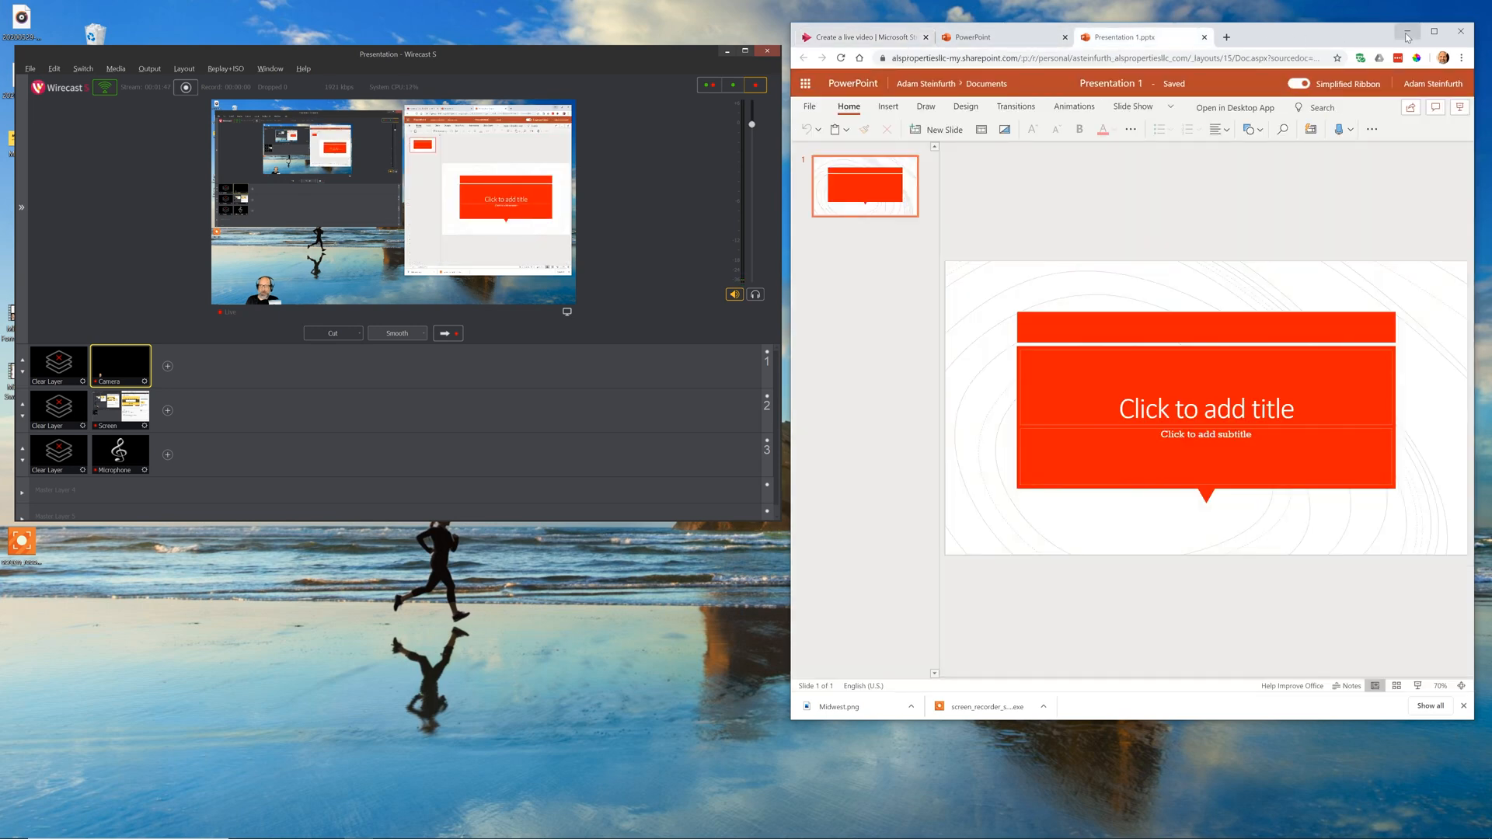
left_click(1432, 34)
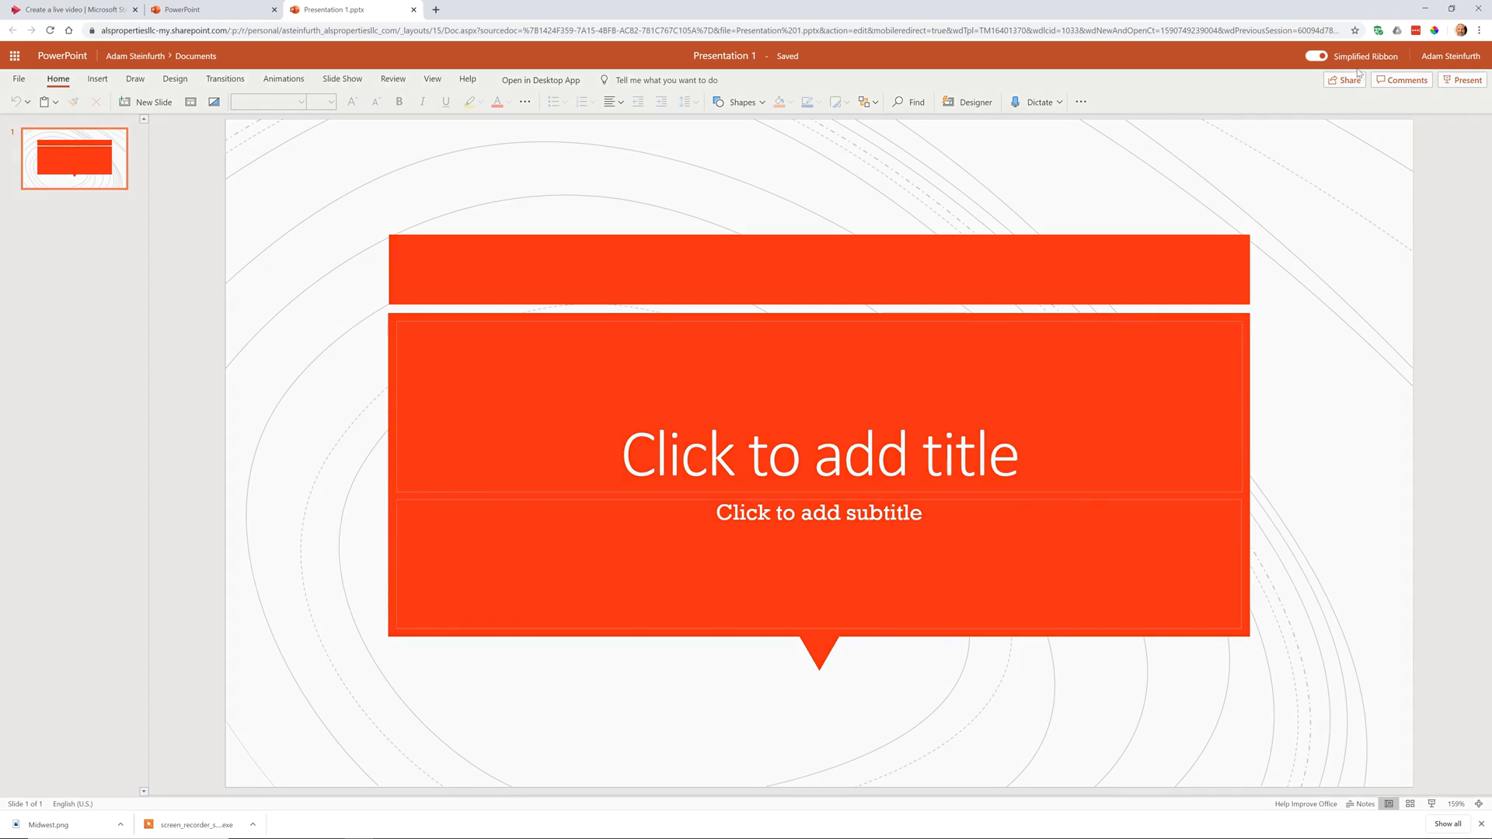
left_click(1451, 9)
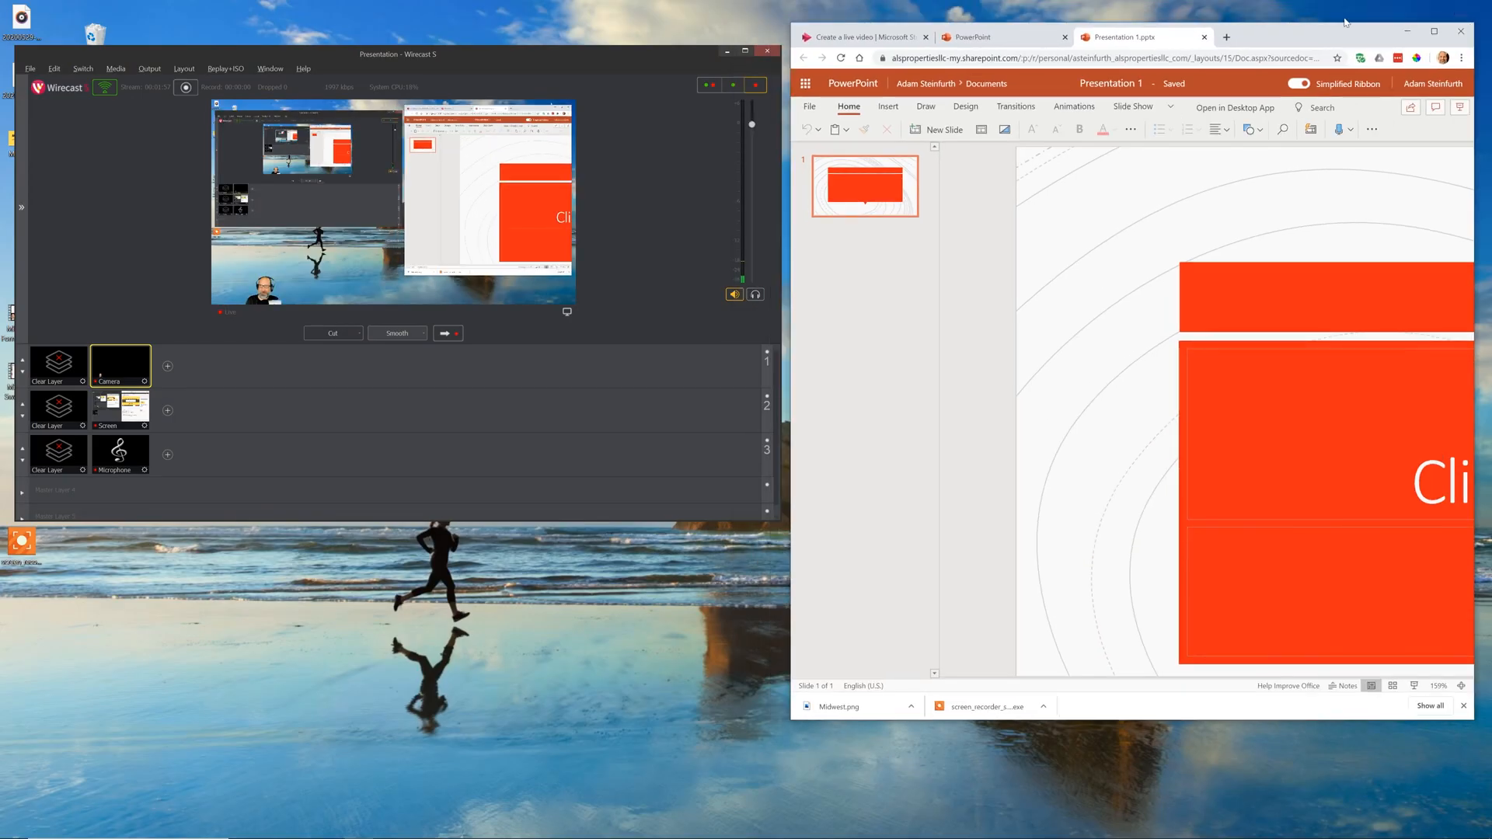
left_click(858, 37)
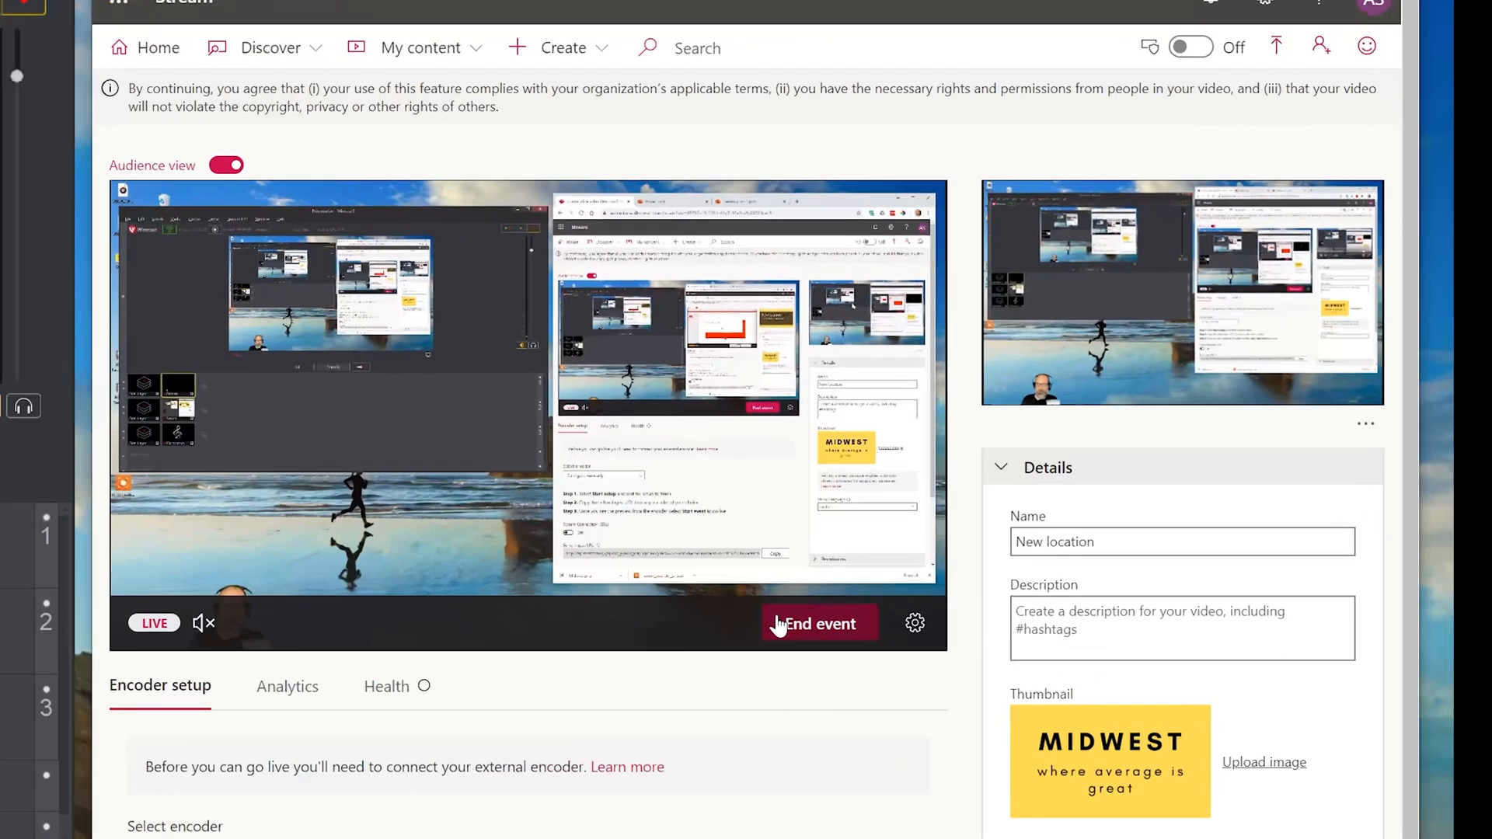
End the live event and confirm ending it.
left_click(778, 624)
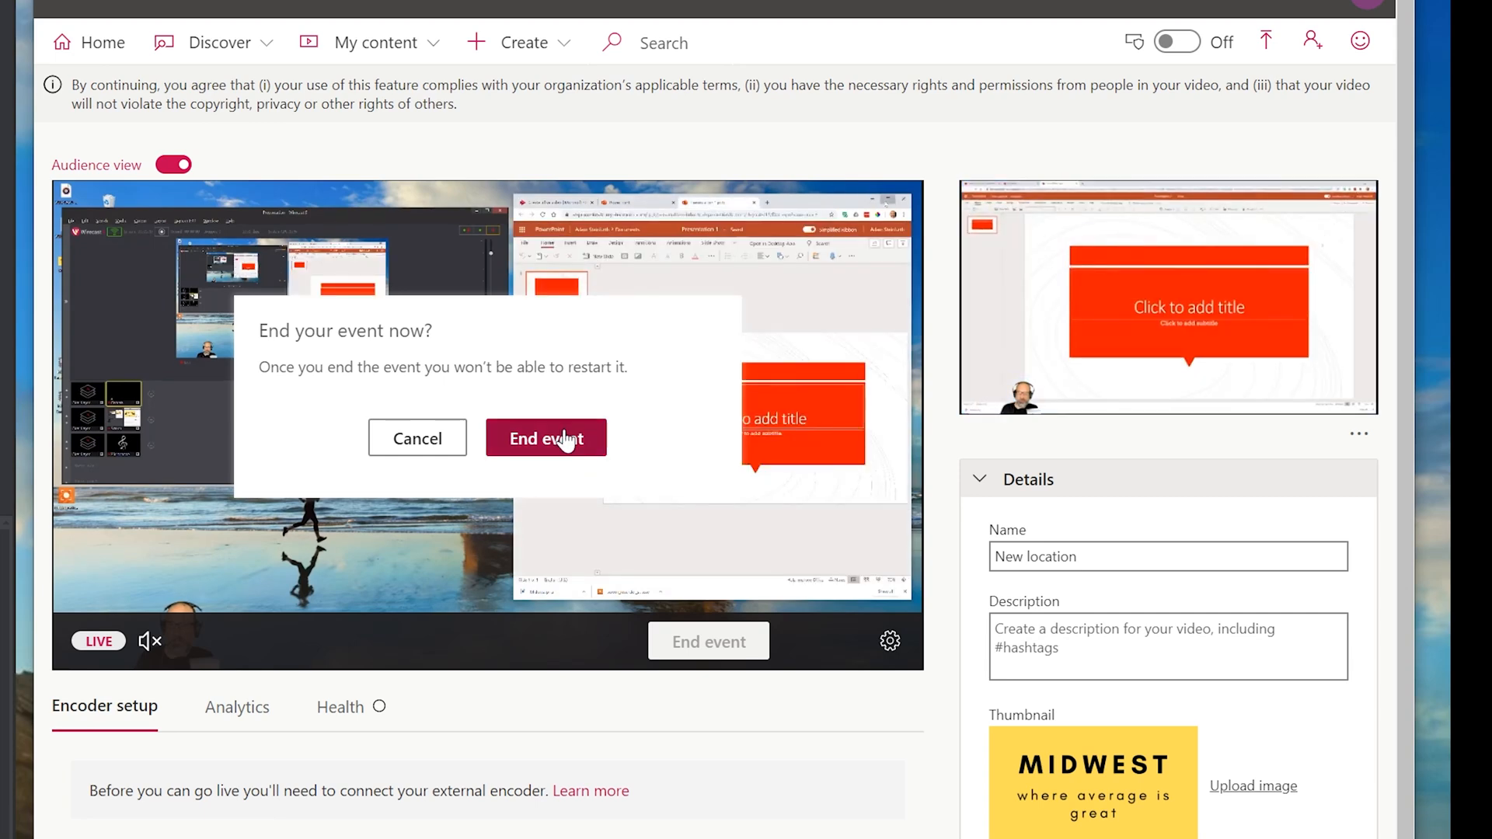
left_click(565, 441)
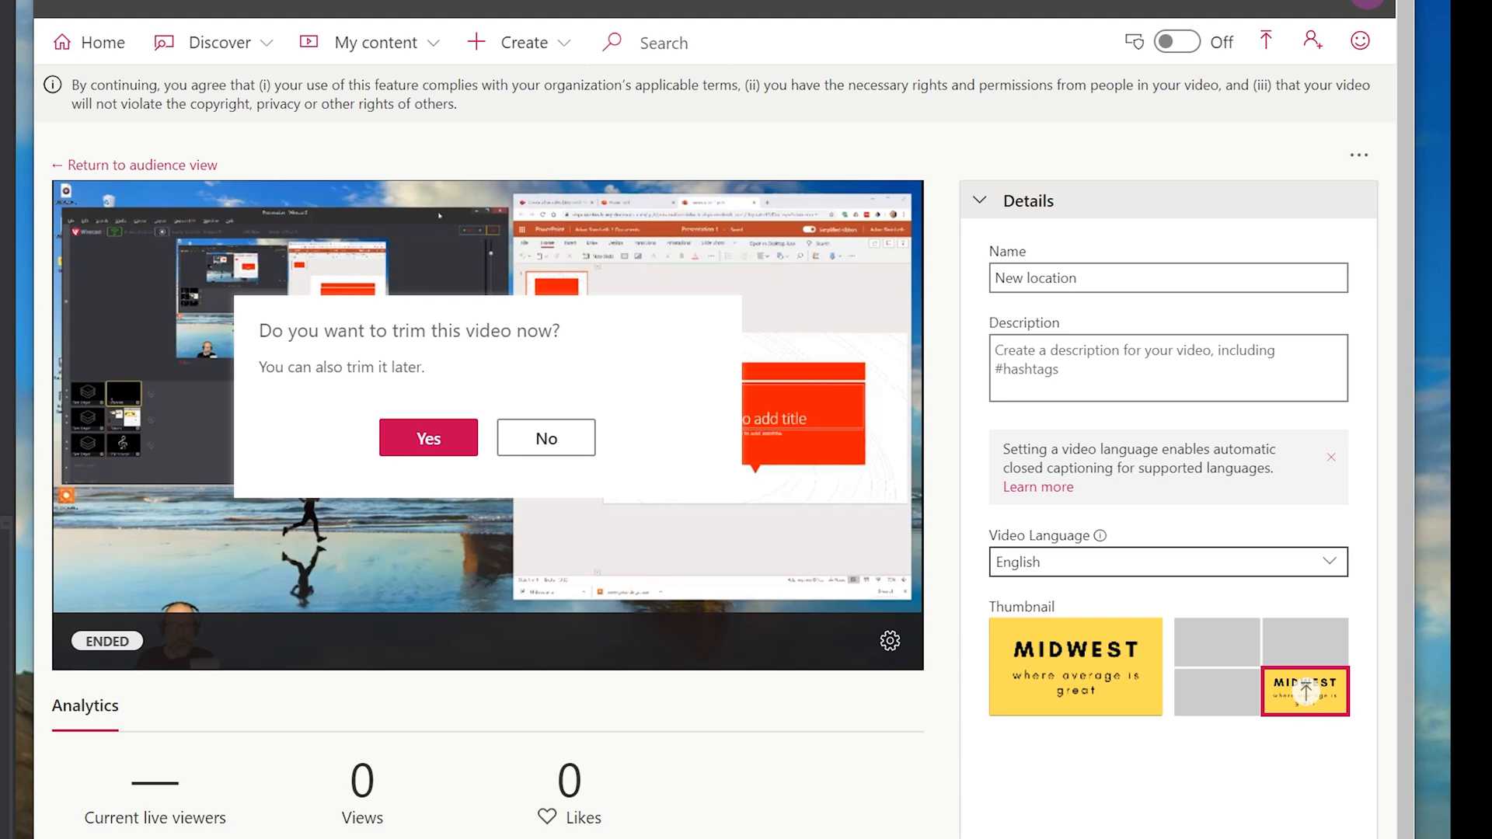
Trim the event recording to 00:28, starting at about 00:15, save the changes, and pause the video's playback.
left_click(432, 435)
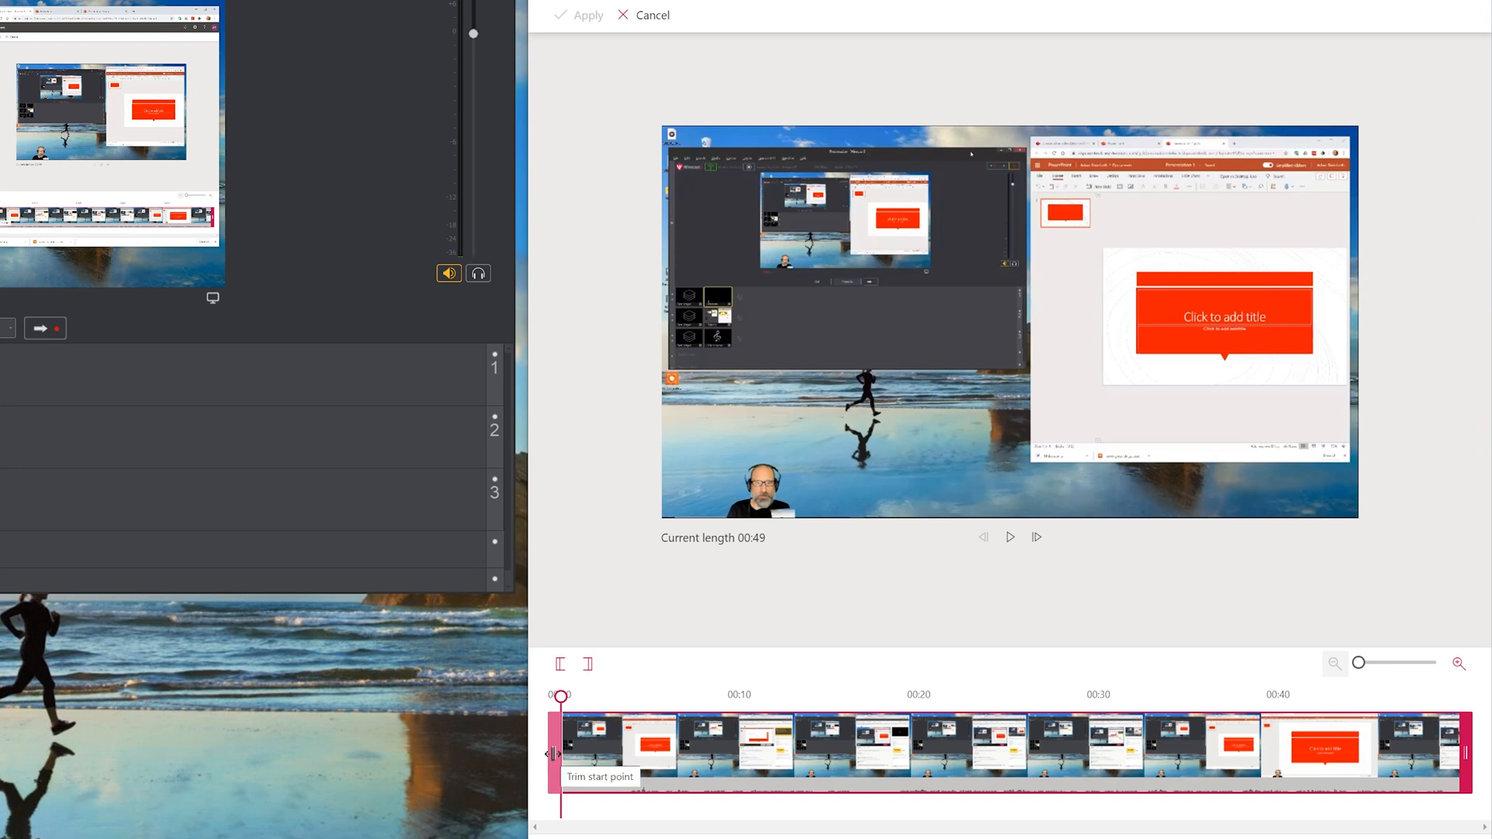
left_click_drag(554, 754, 825, 754)
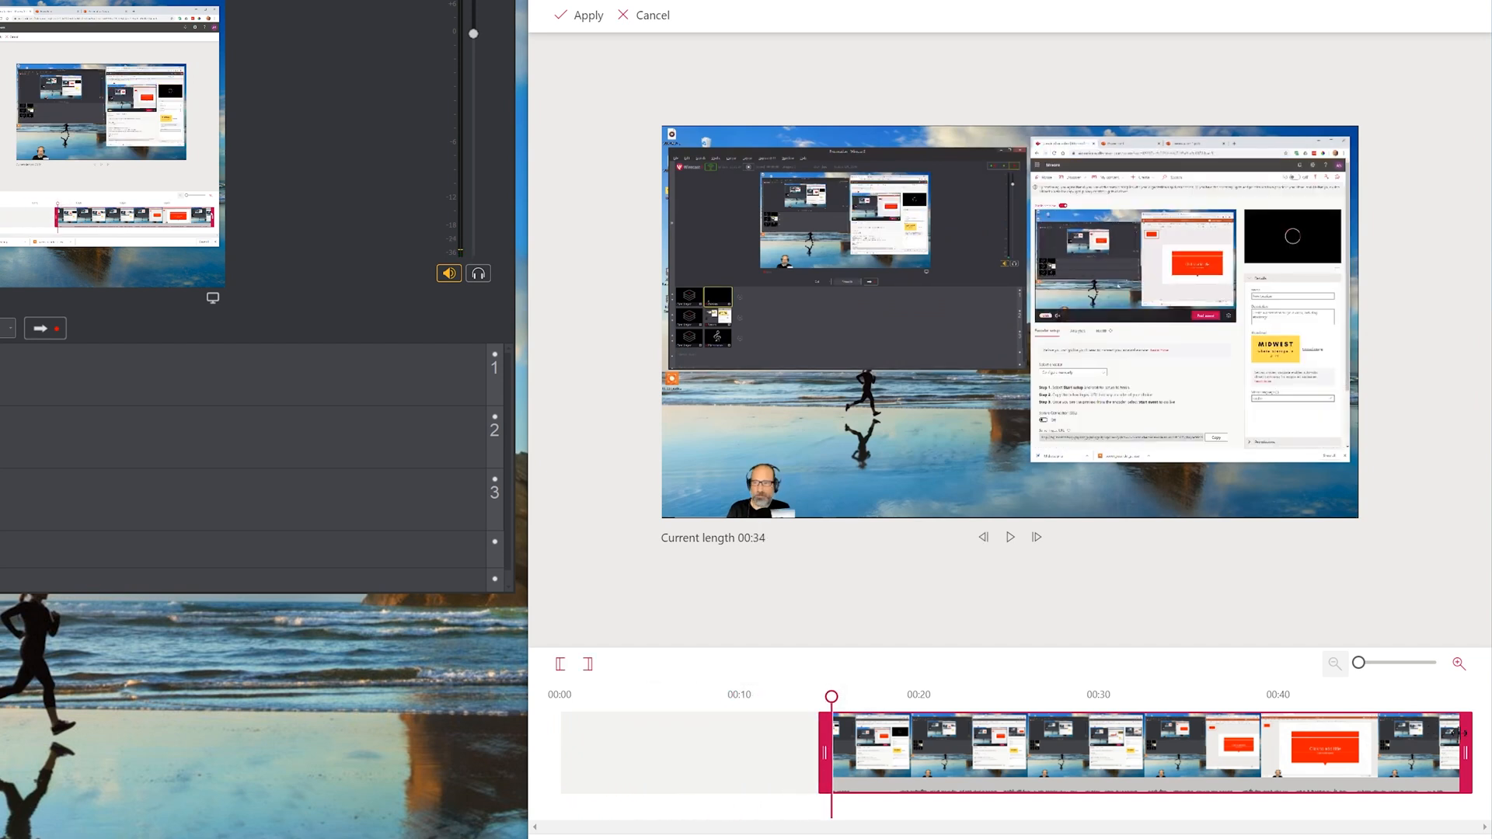
left_click_drag(1465, 754, 1342, 774)
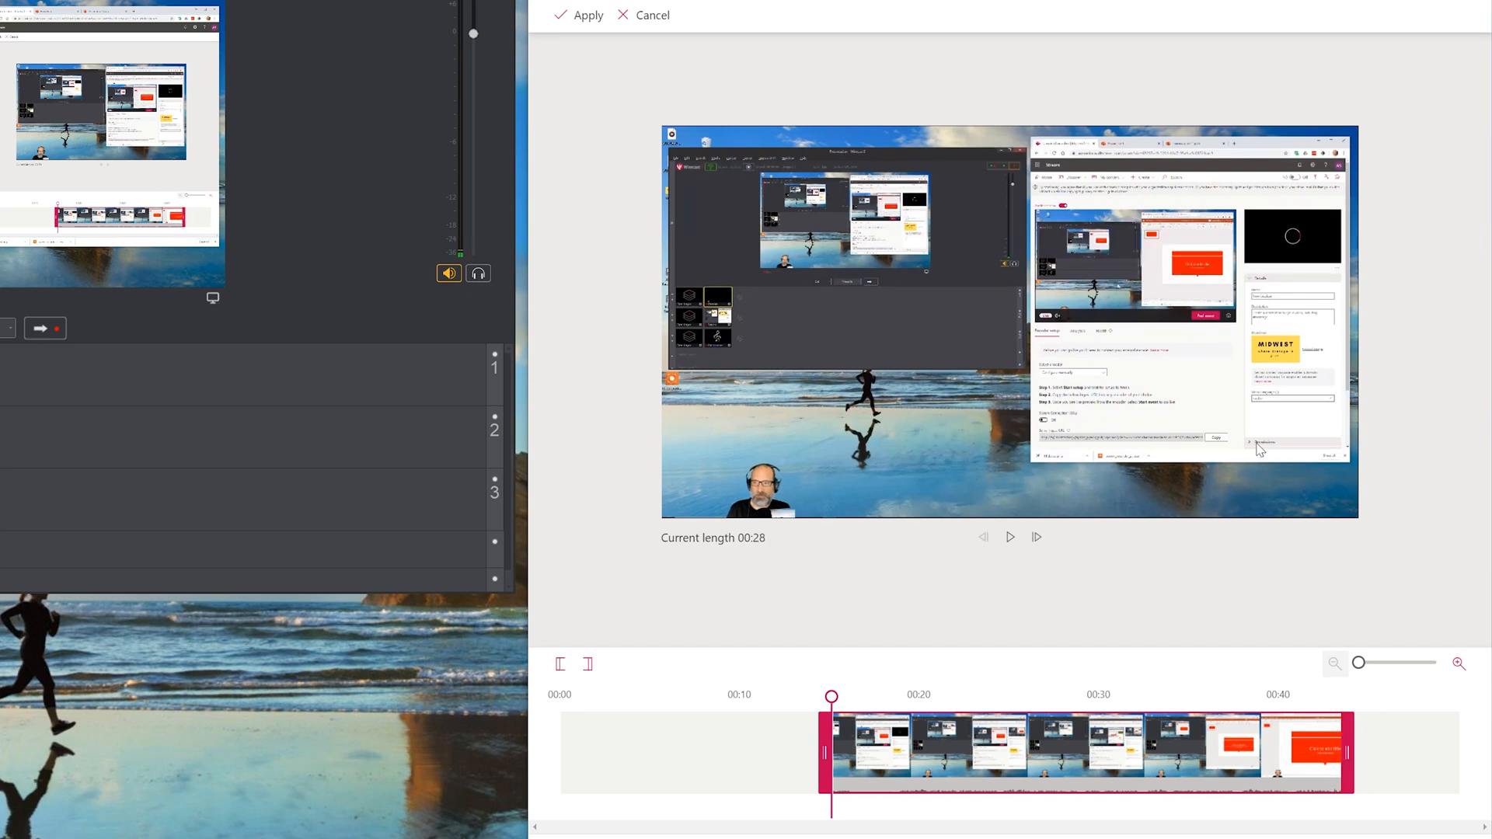
left_click(582, 14)
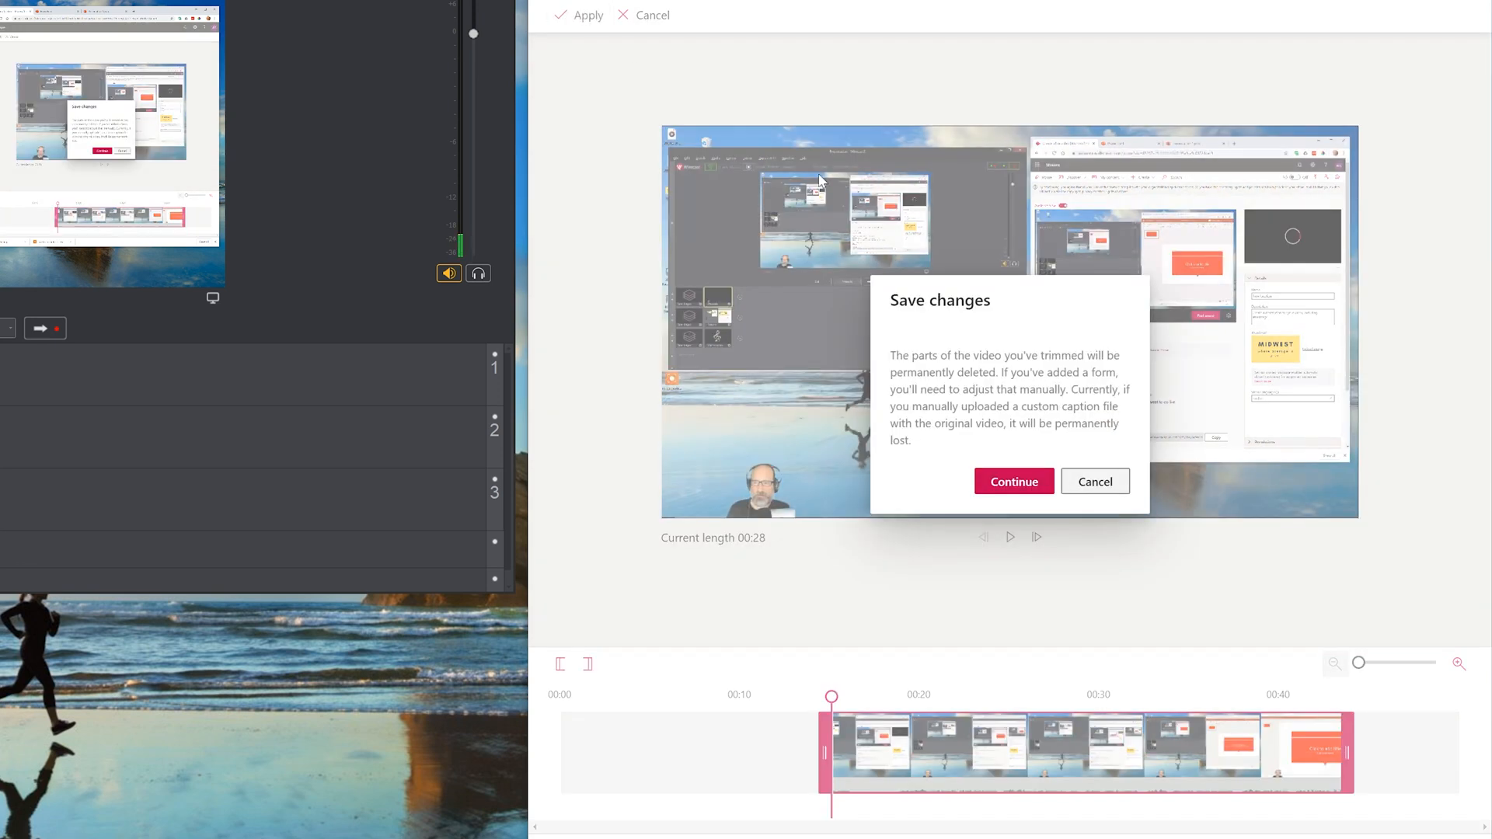
left_click(999, 485)
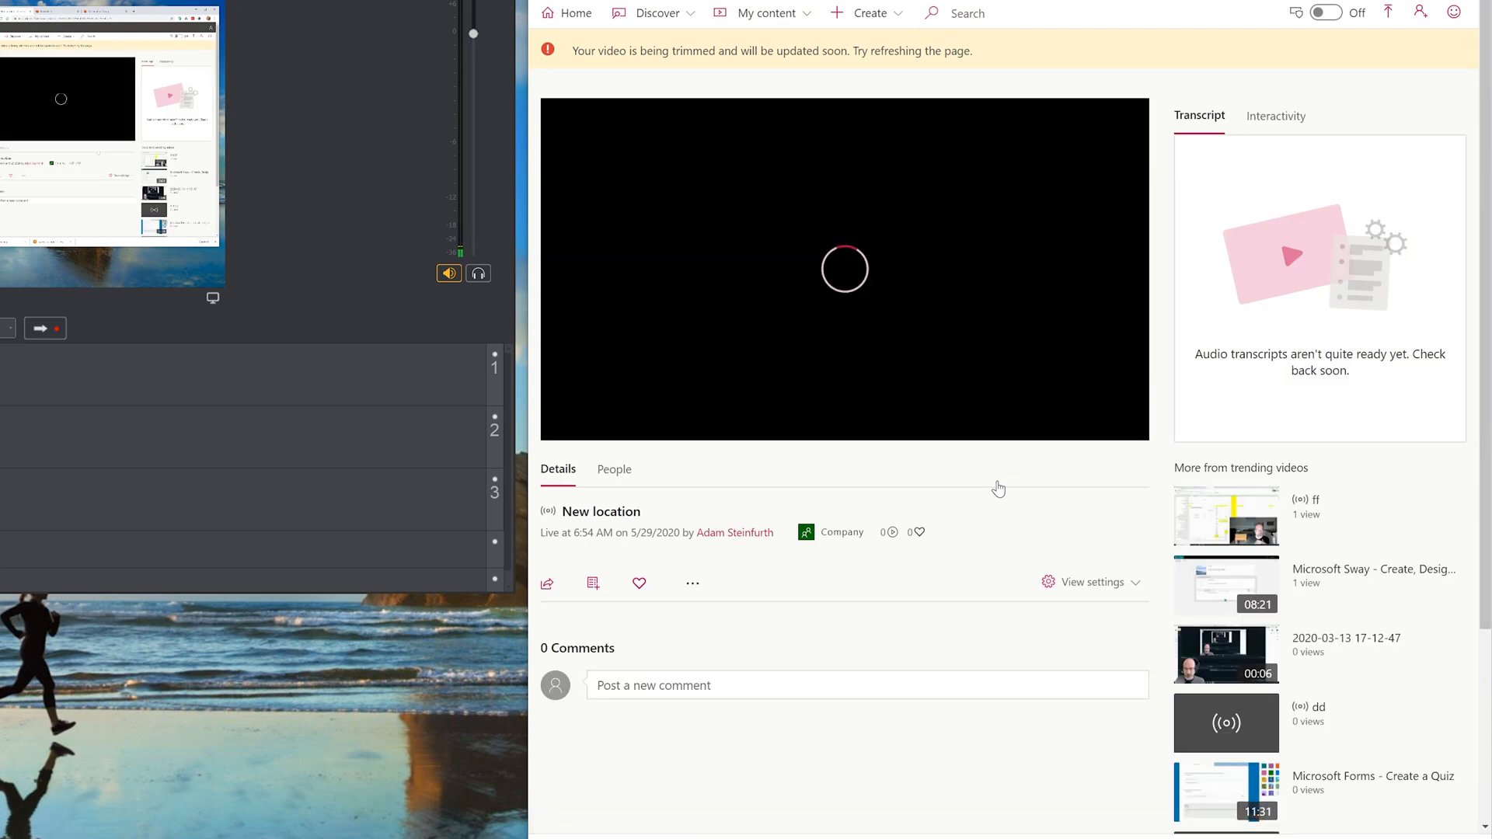
left_click(560, 421)
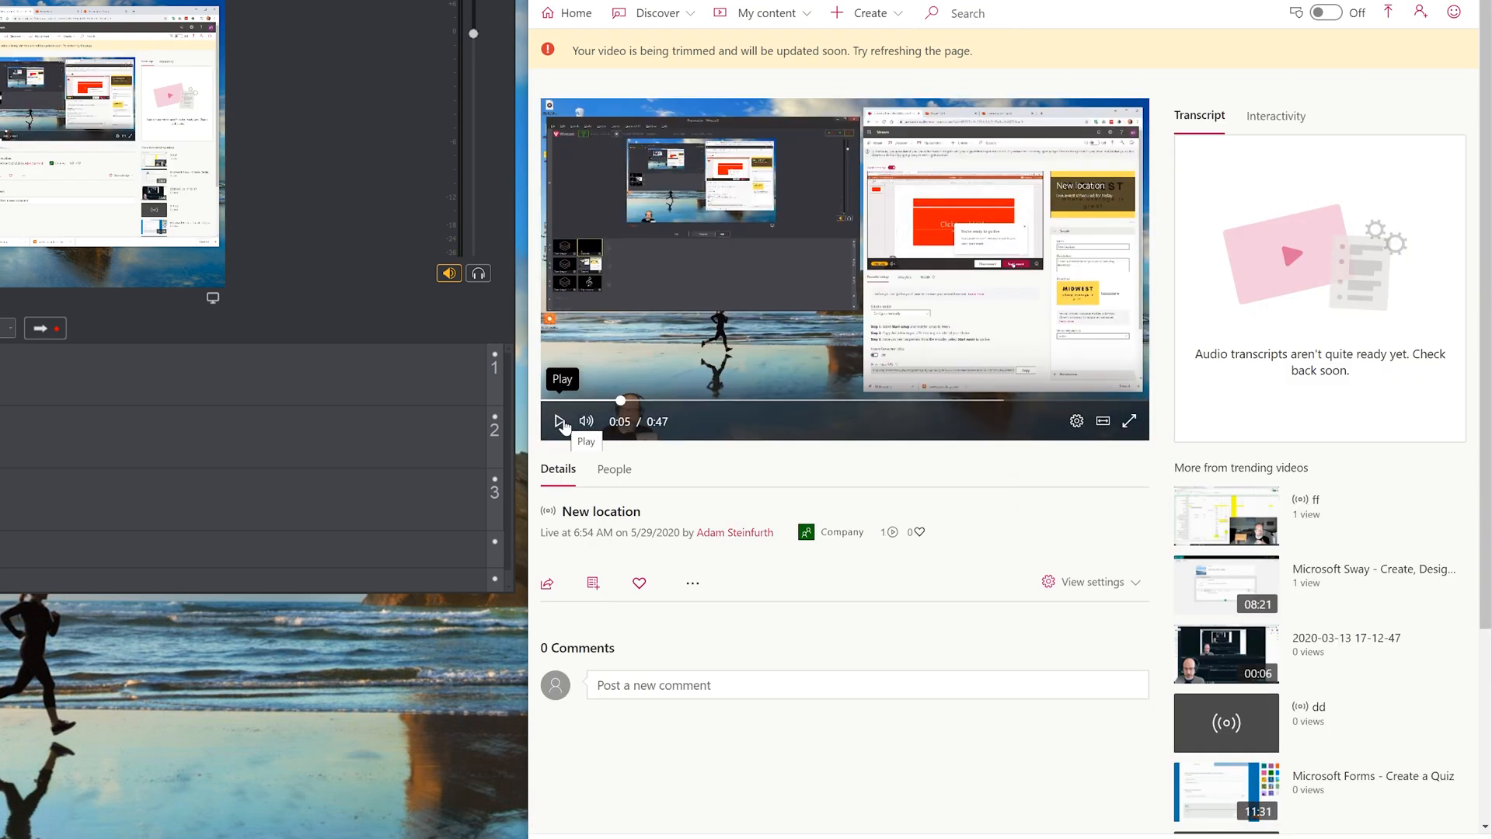
Highlight part of the notice about the video being trimmed, and open the list of your own videos.
left_click_drag(627, 50, 834, 51)
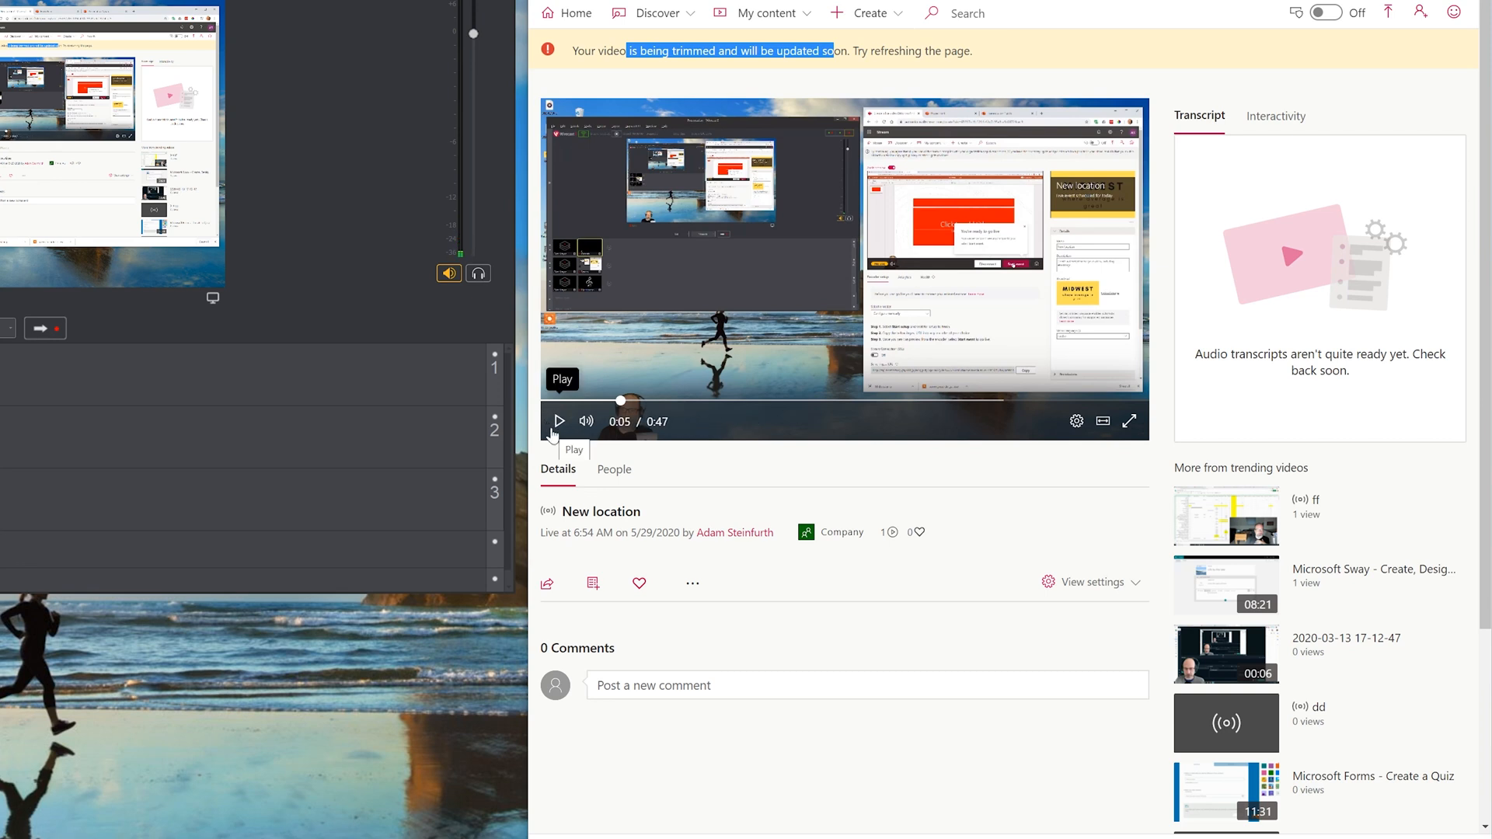
left_click(758, 13)
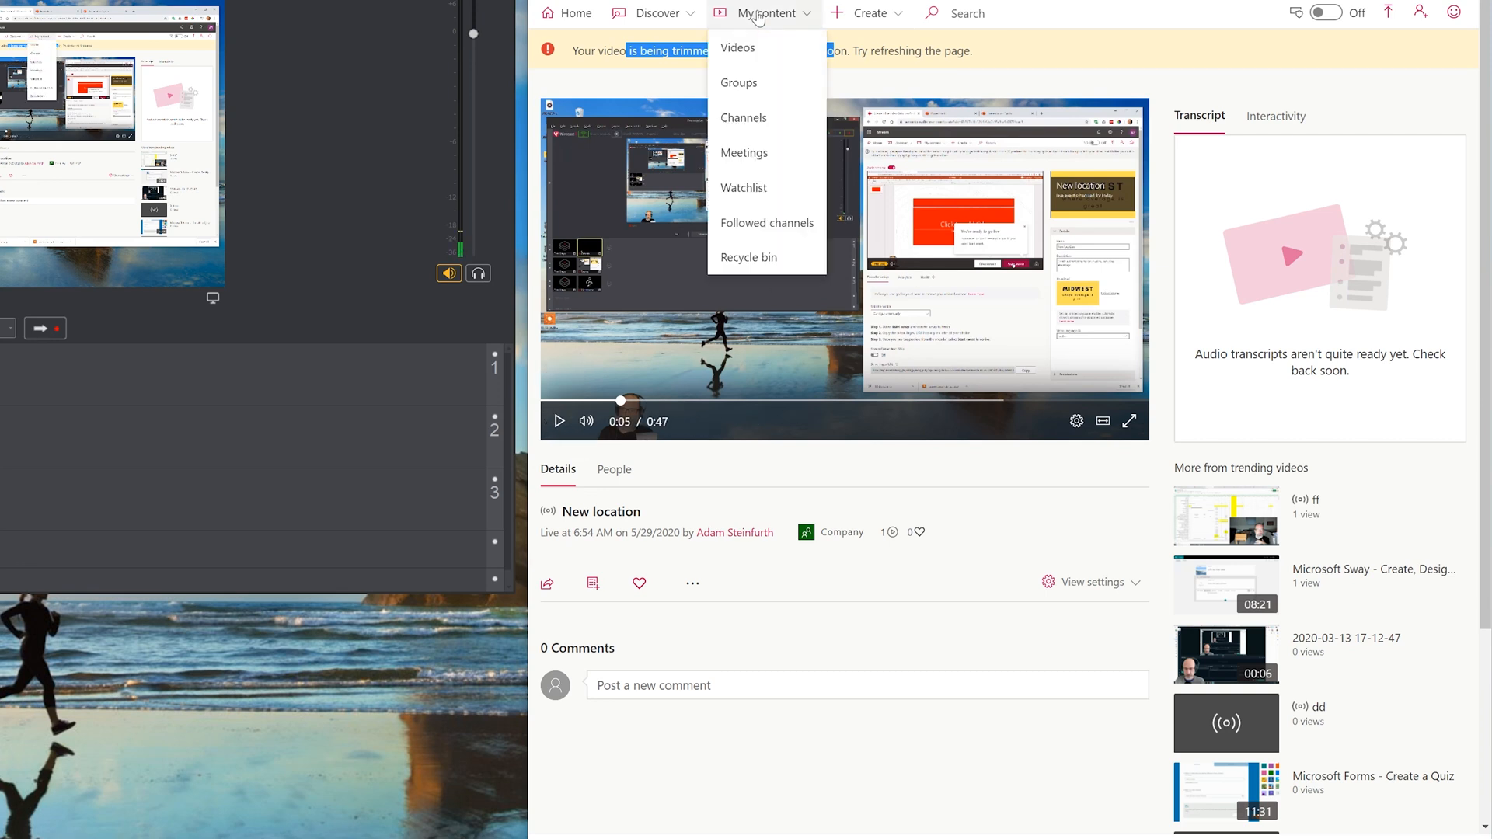
left_click(757, 48)
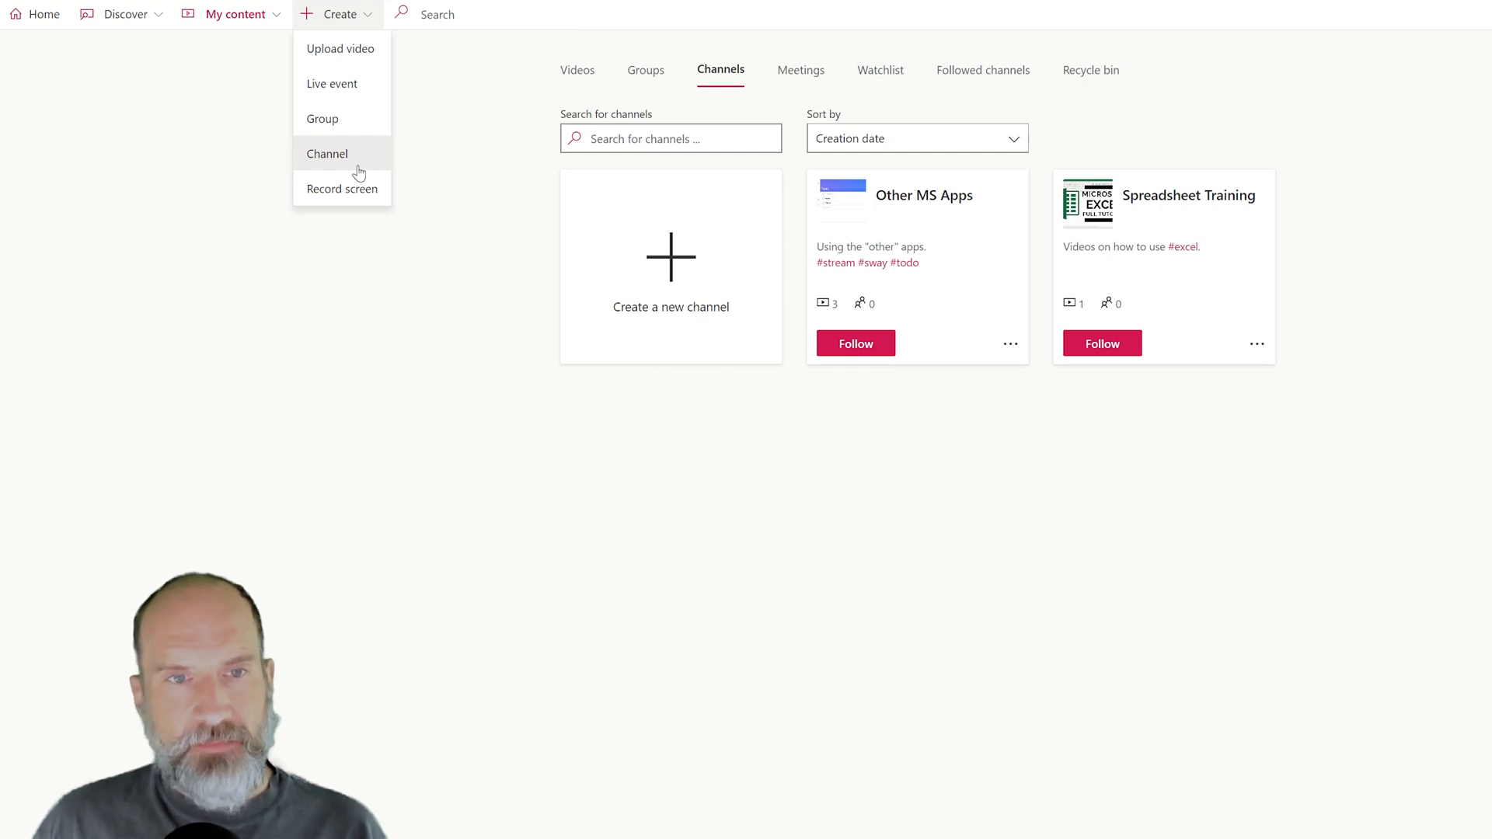
Start creating a new channel from the channels page and name it MS Word Training.
left_click(471, 227)
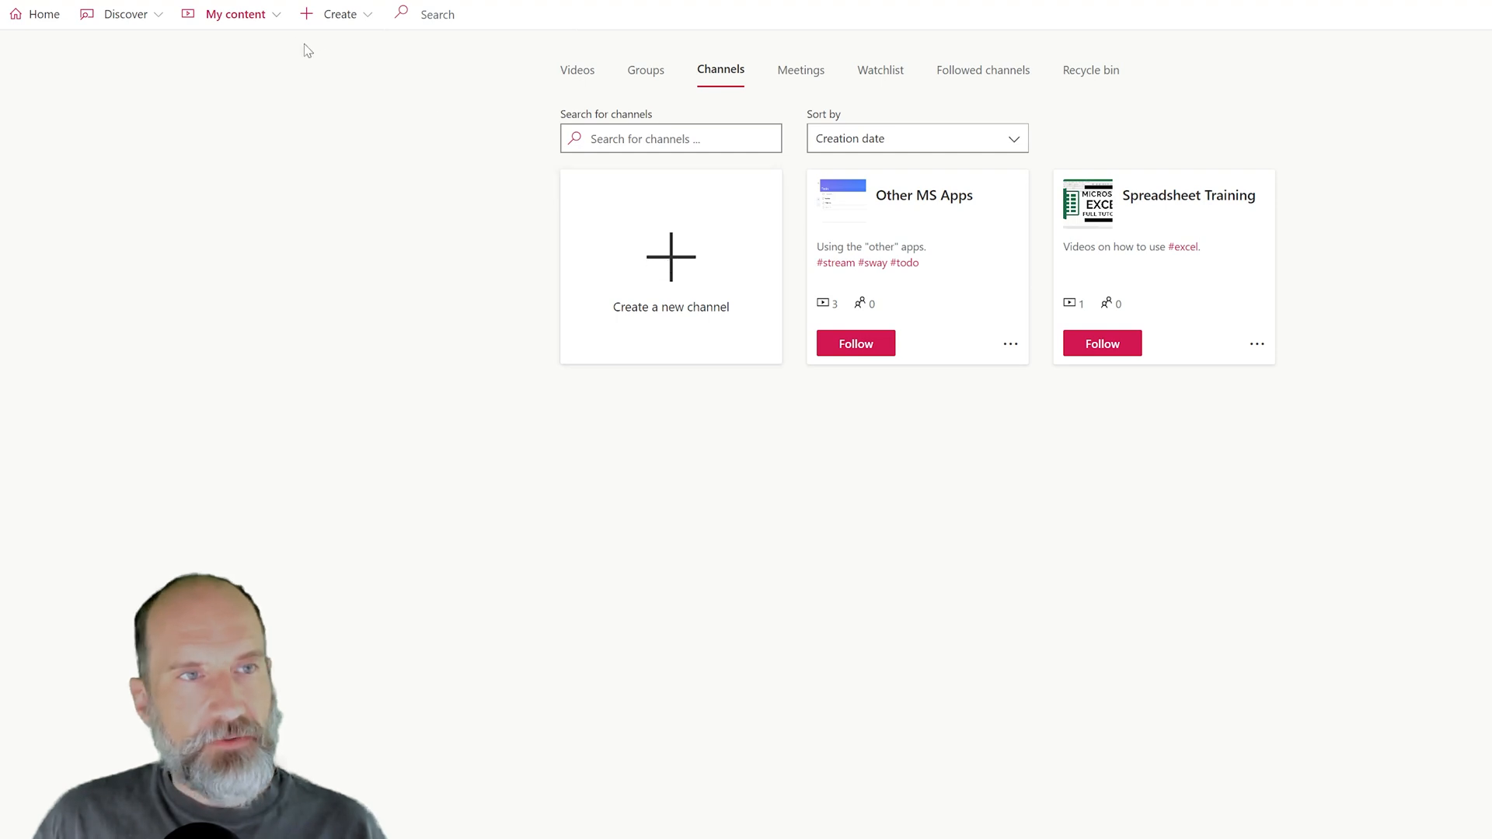
left_click(338, 22)
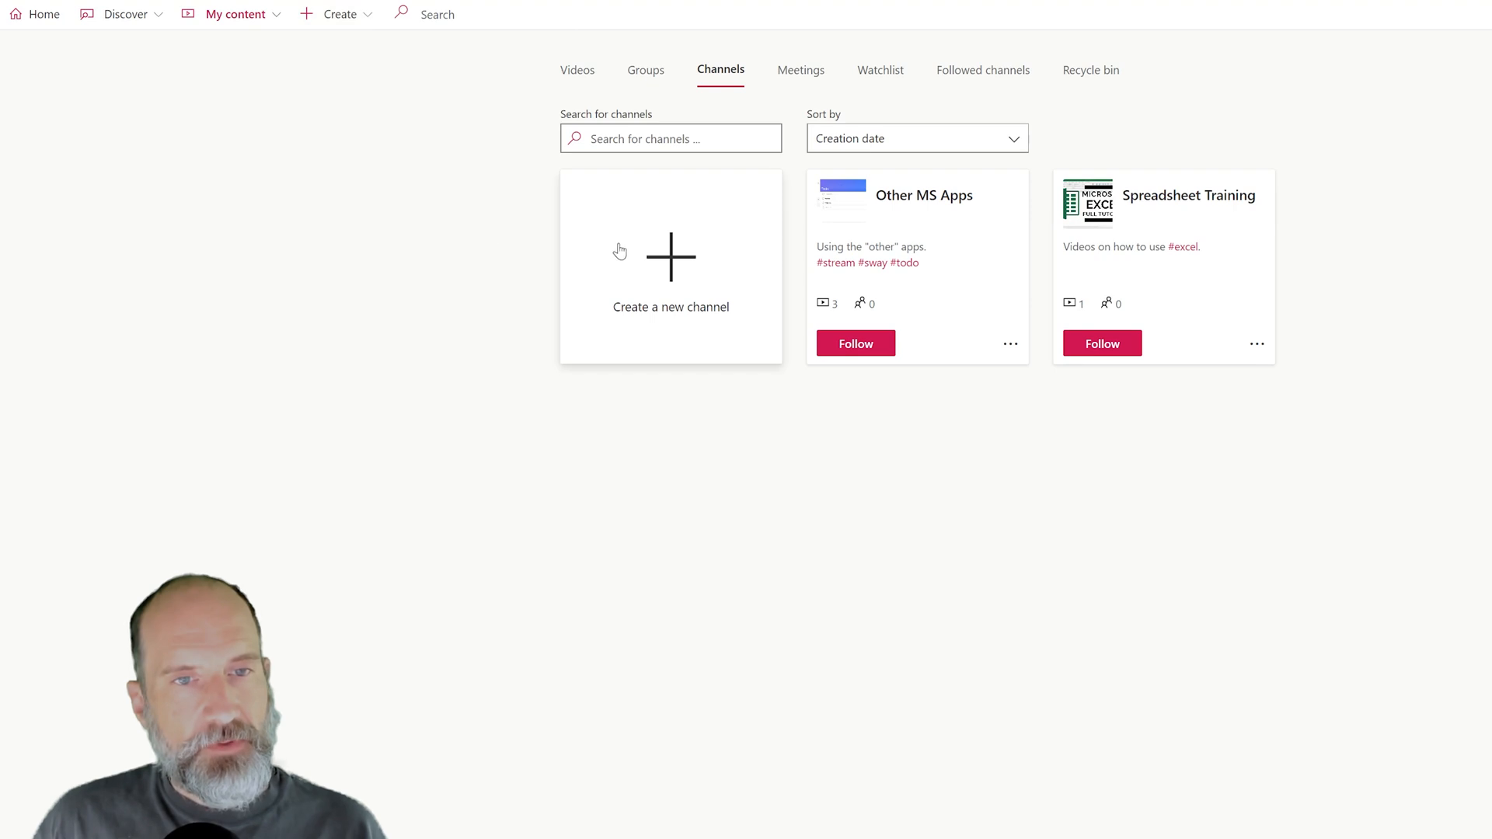
left_click(661, 260)
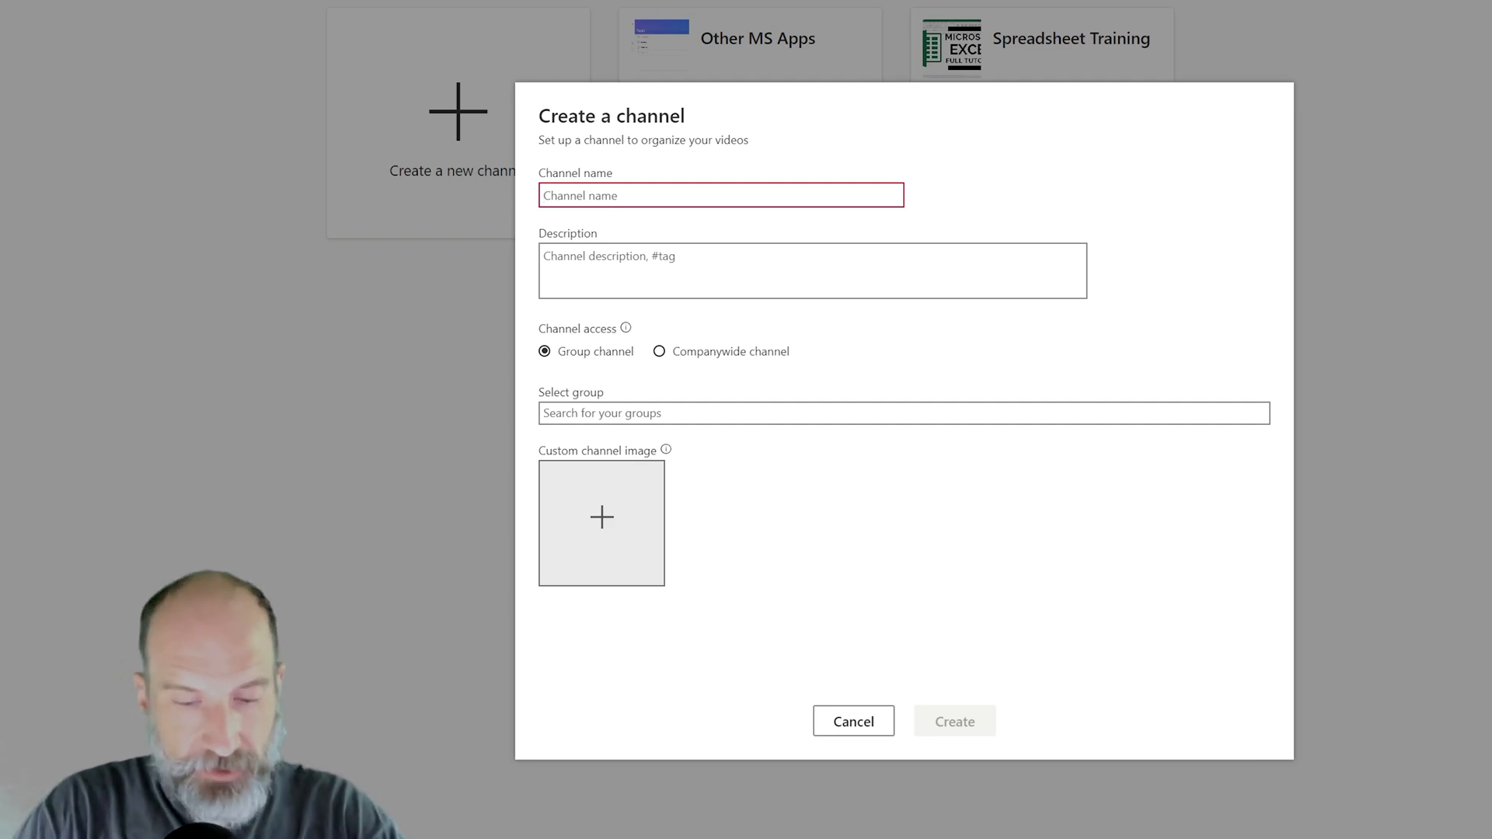
type("MS ")
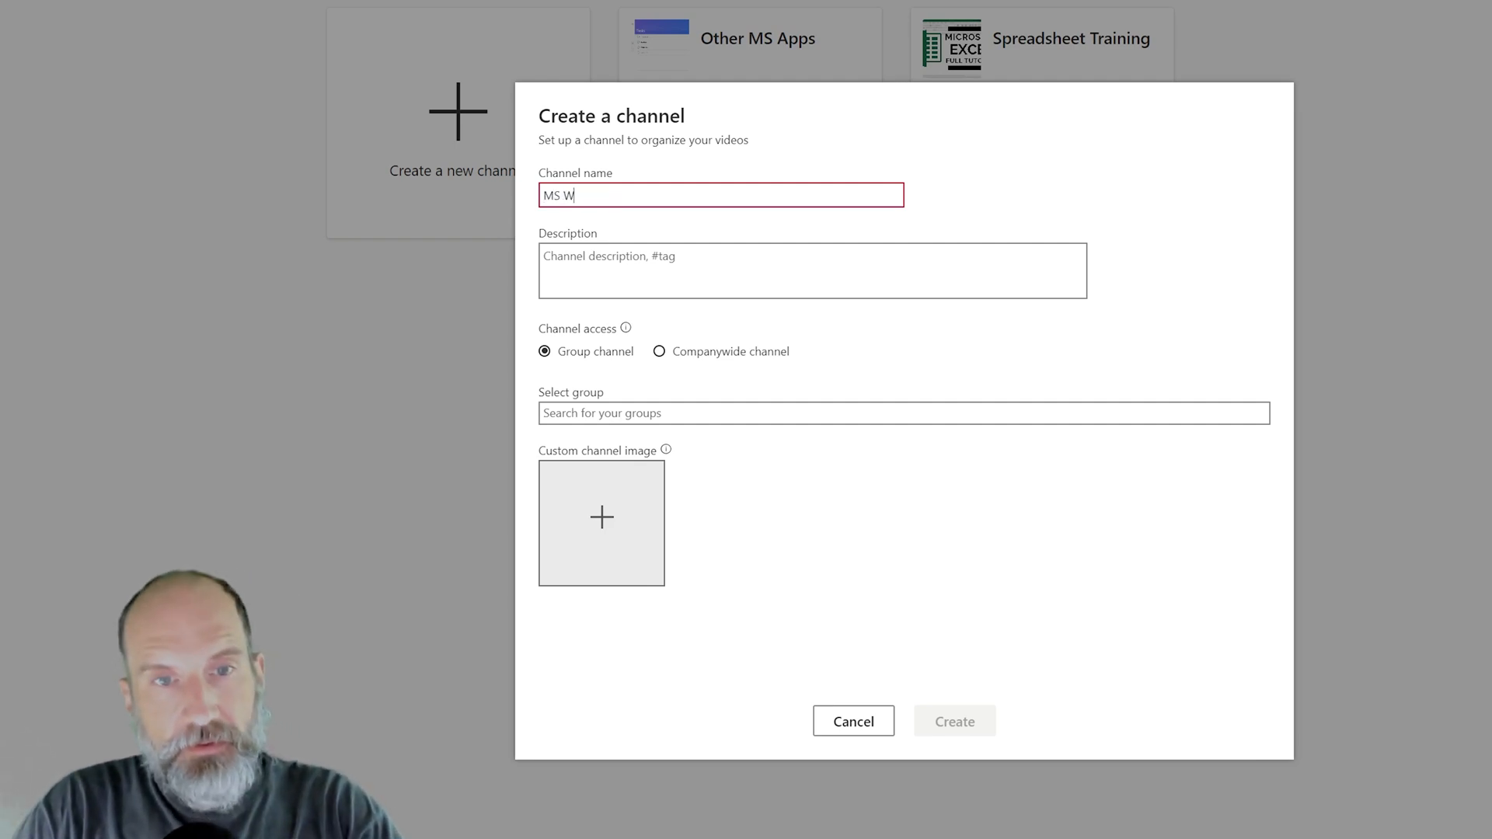
type("Word Training")
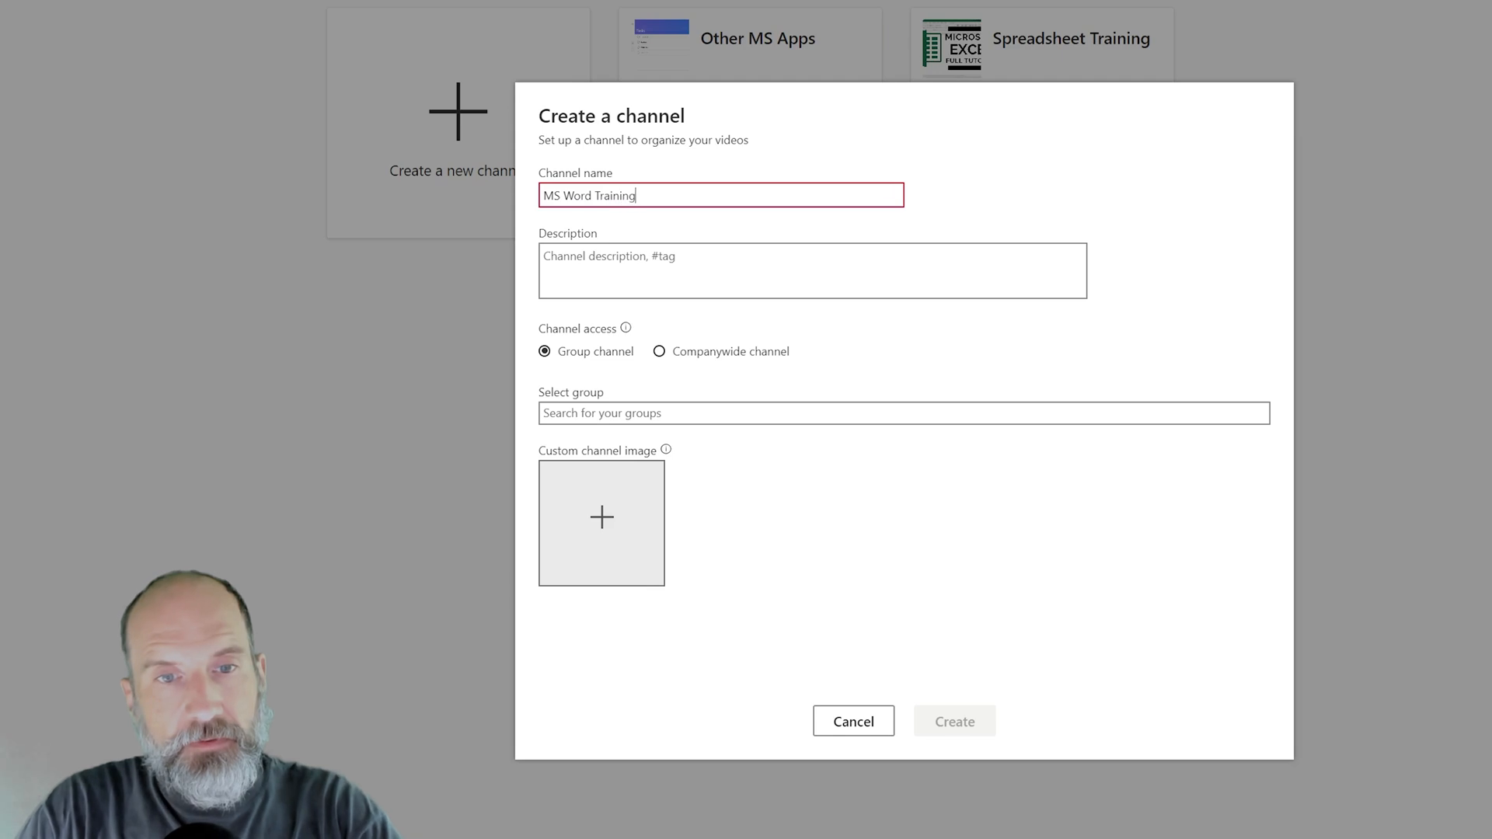
Describe the channel as "How to use the word processing app MS Word. #wordprocessor #word".
key("Tab")
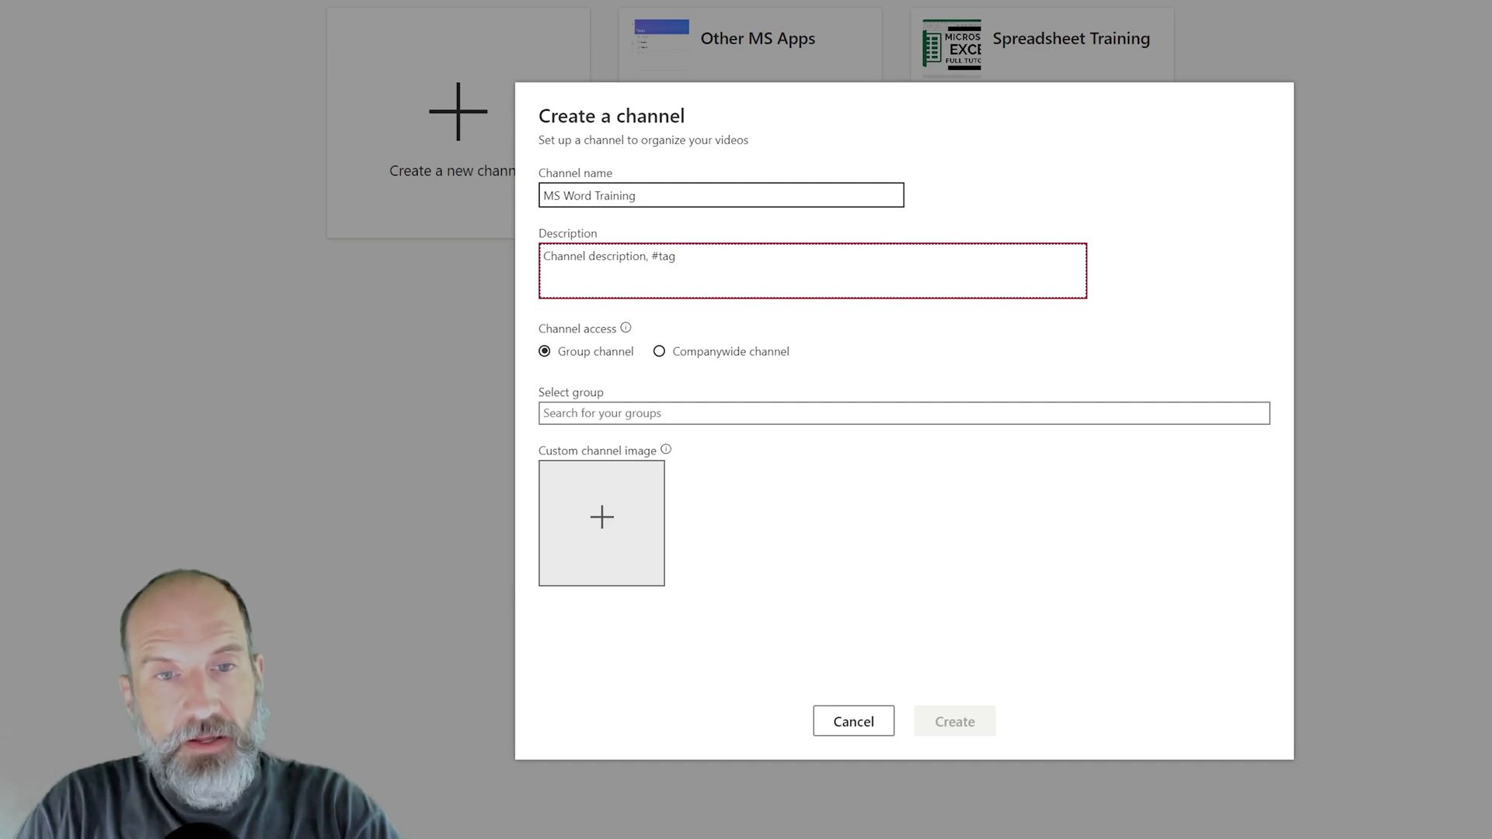
type("How to use the word processing app ")
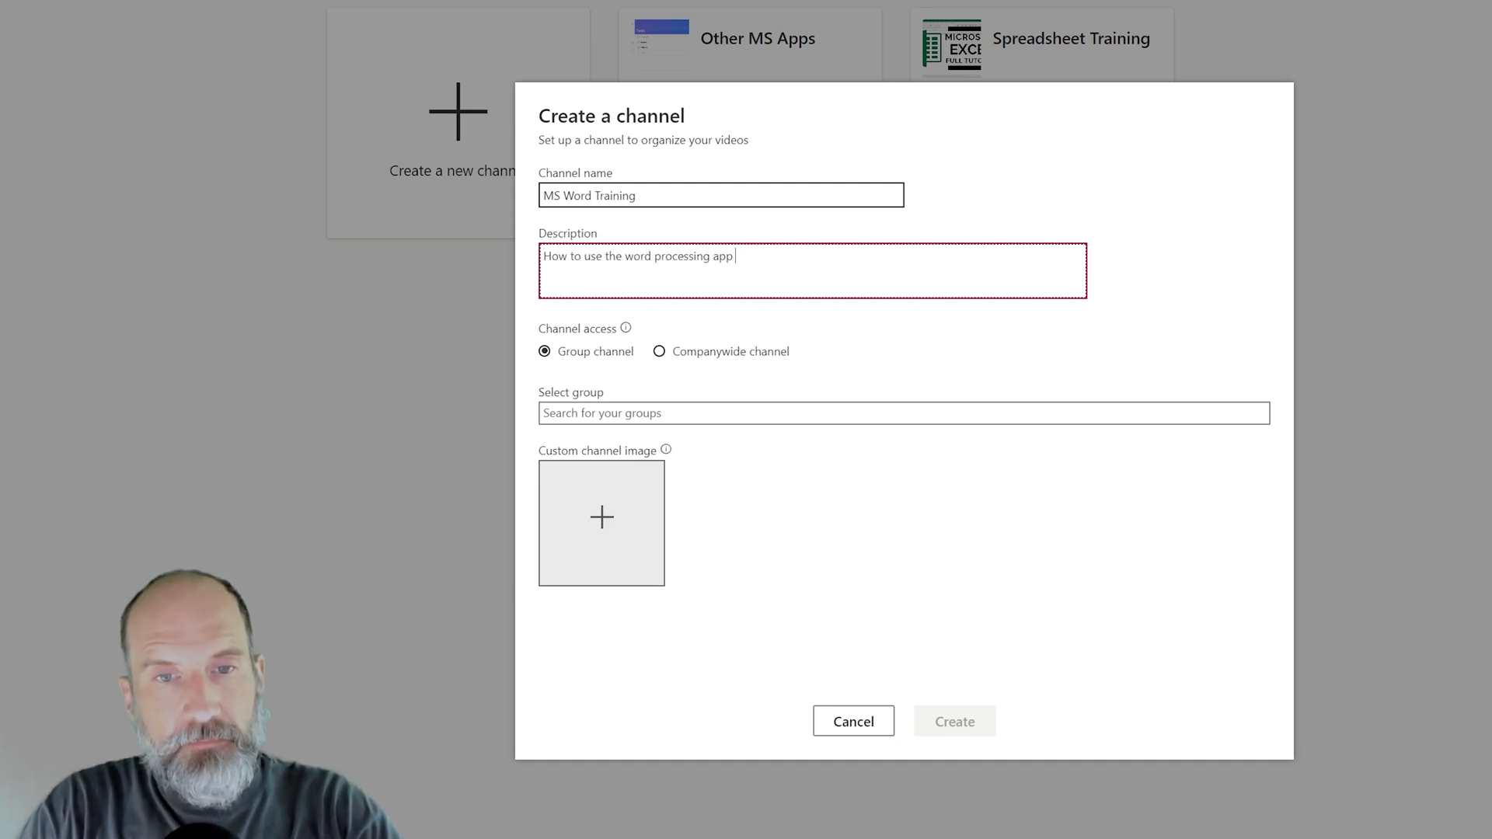
type("MS Word")
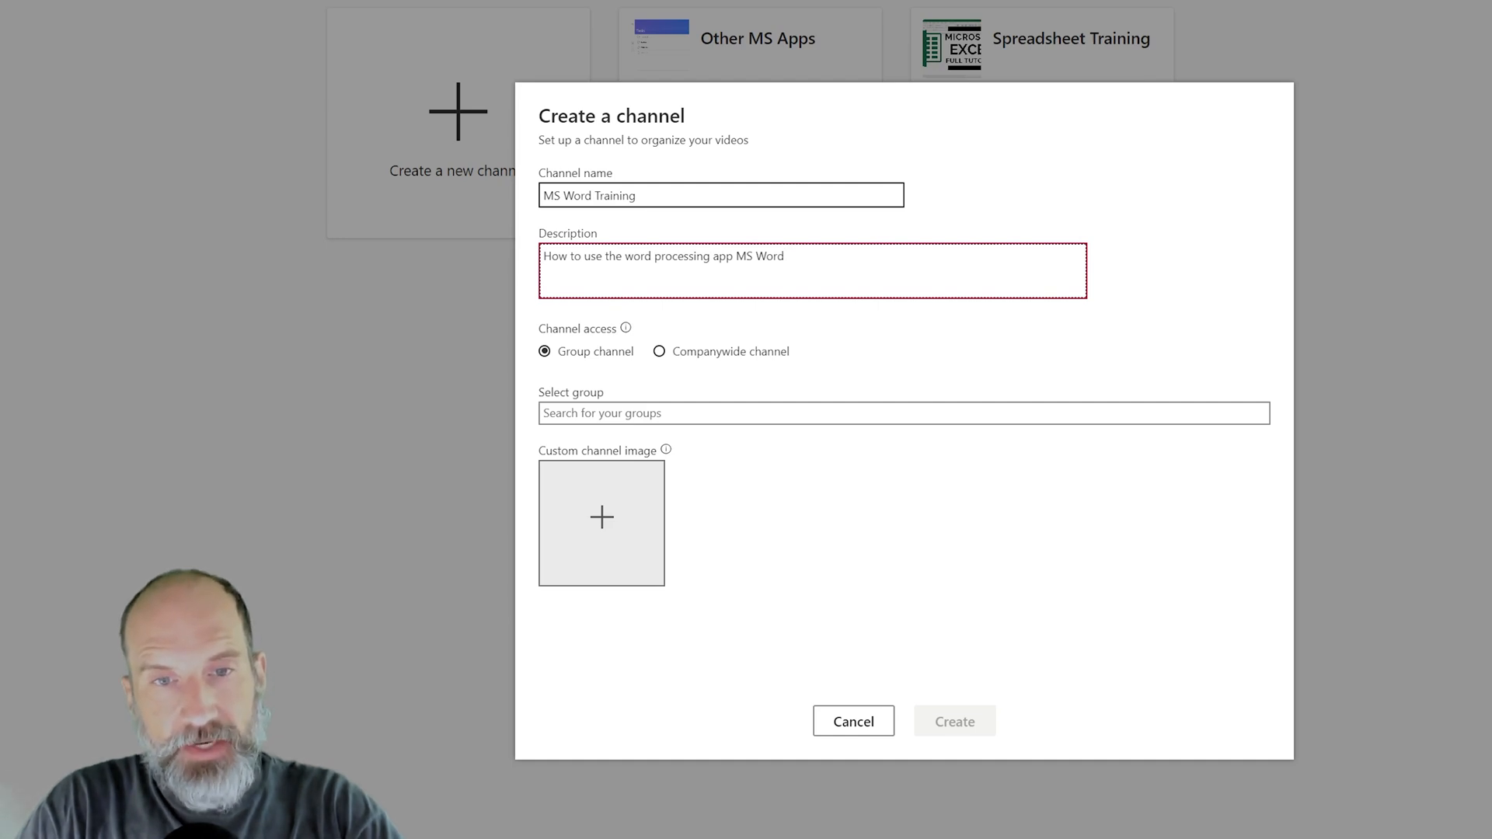
type(". ")
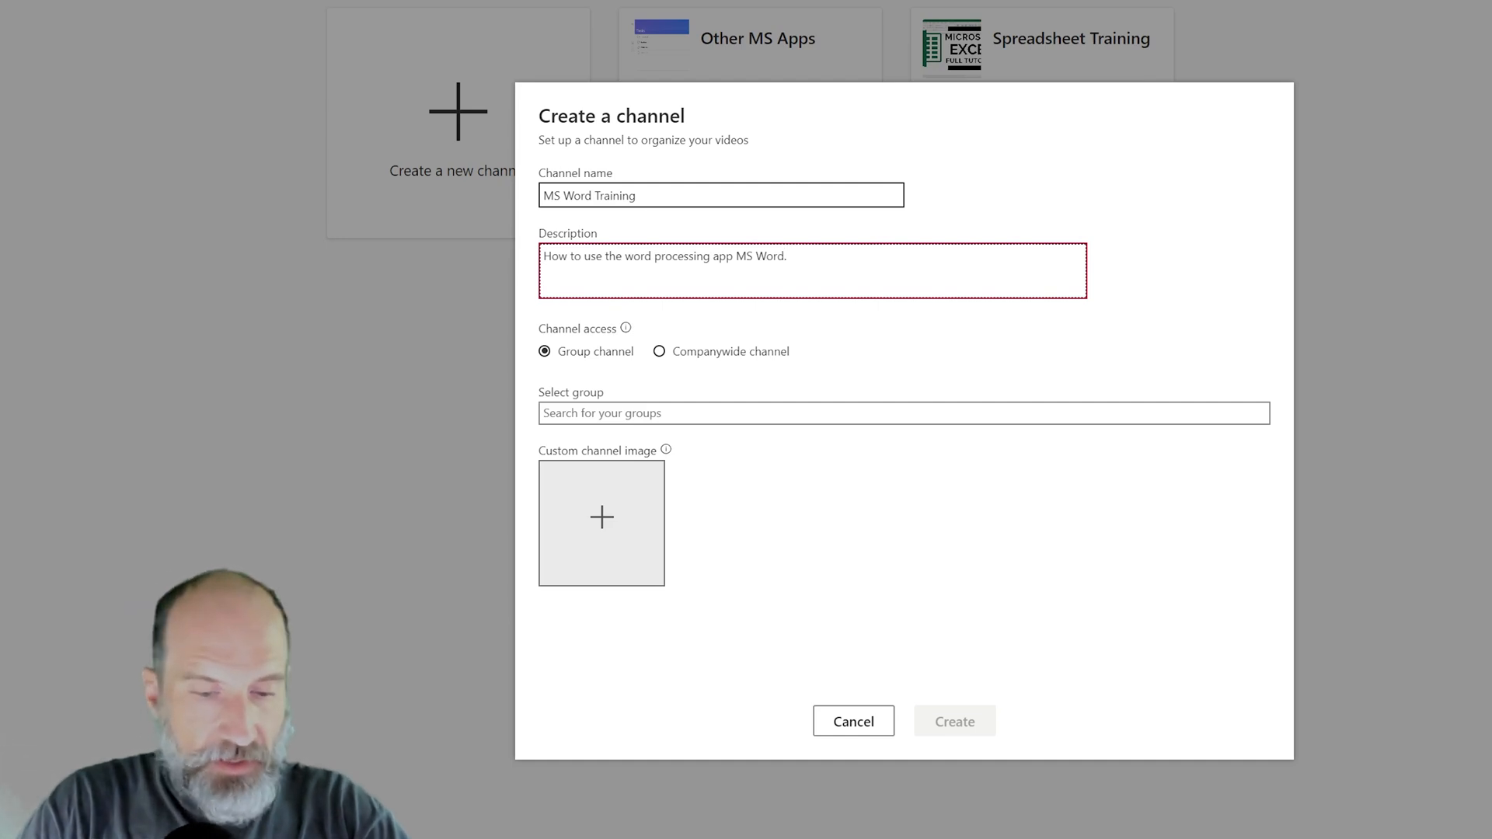
type("#work")
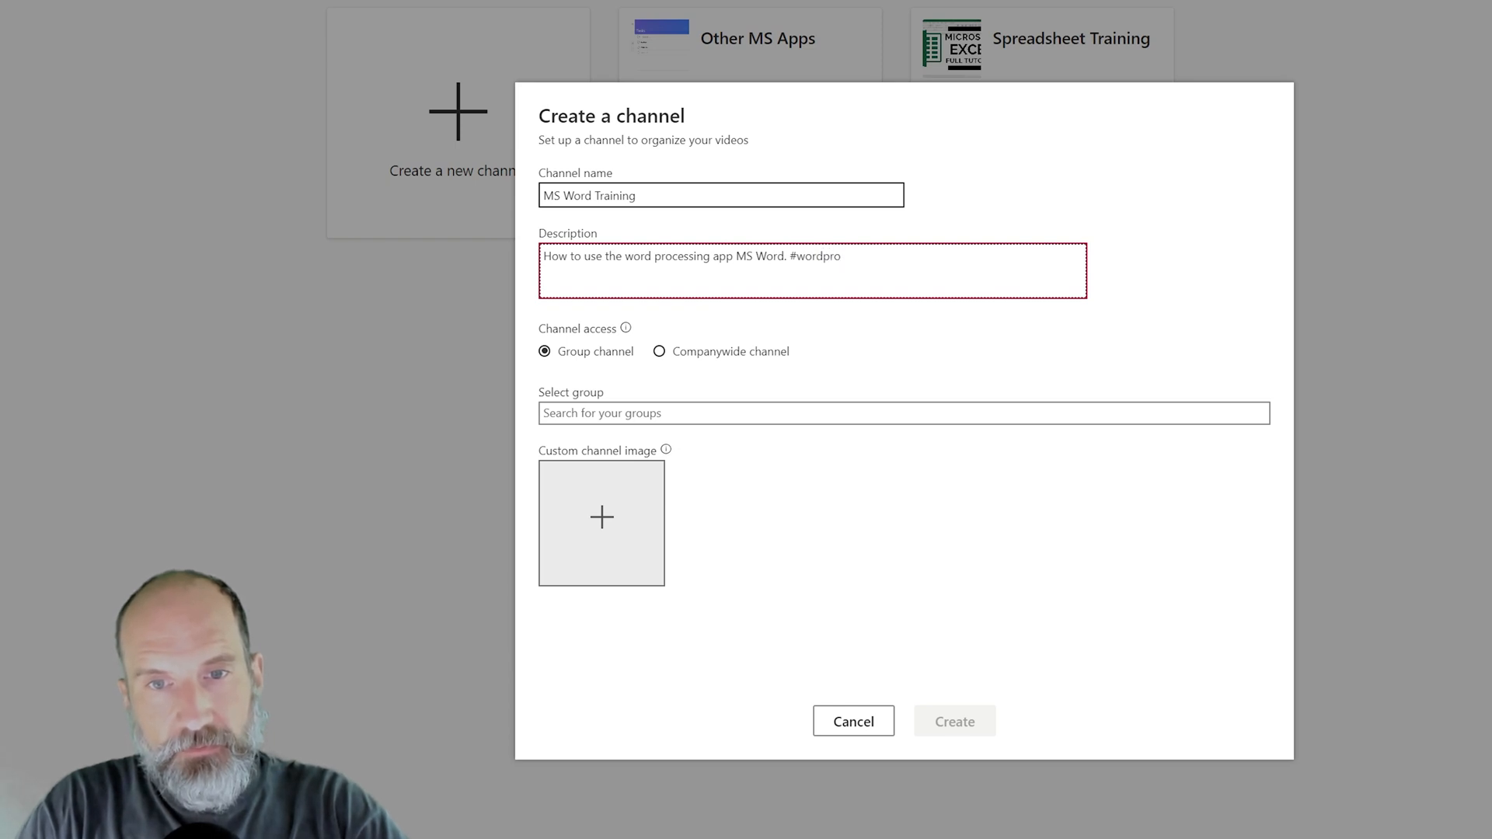
type("processor ")
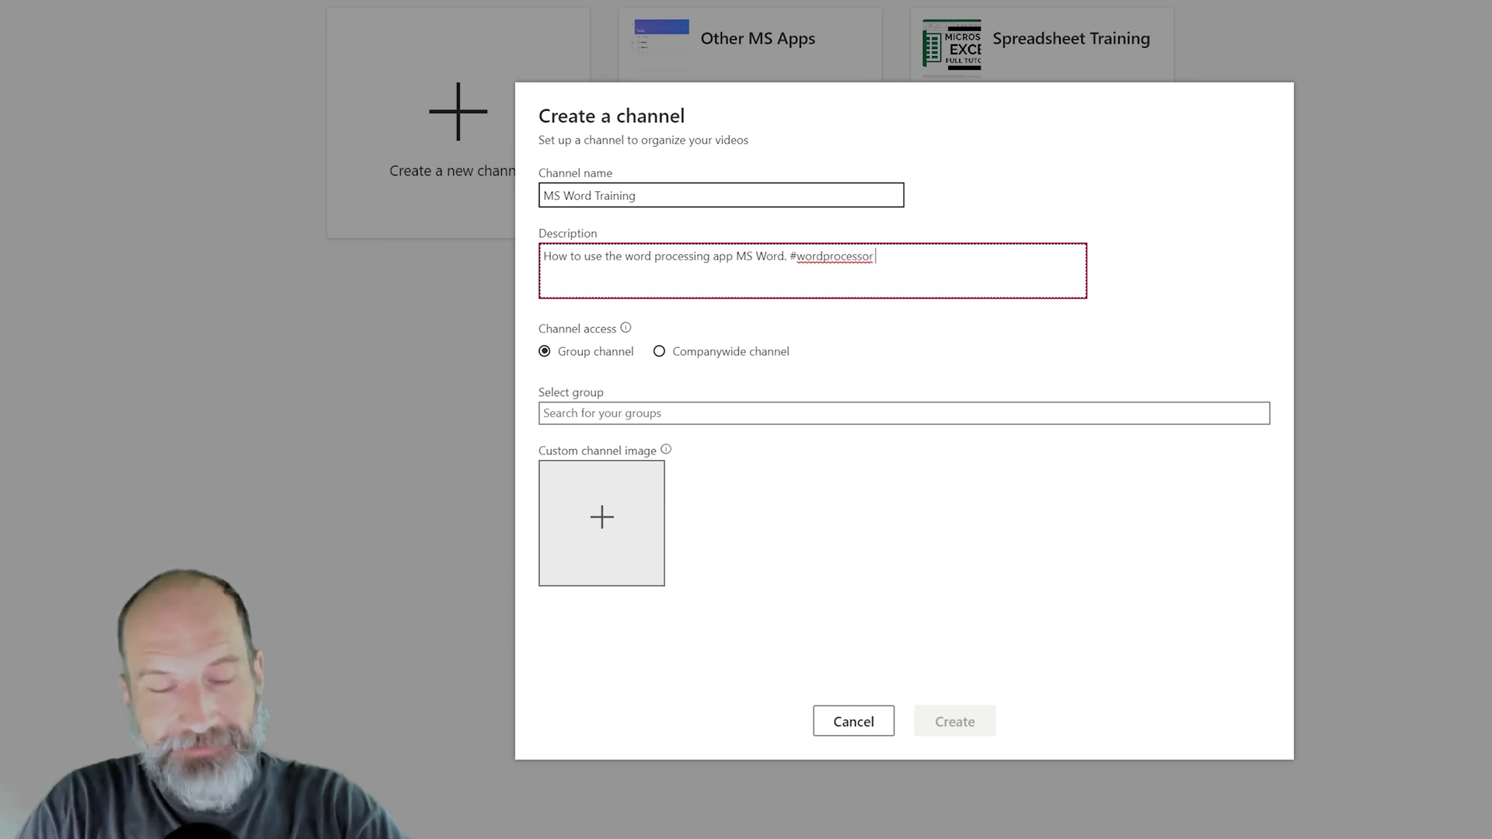
type("#word")
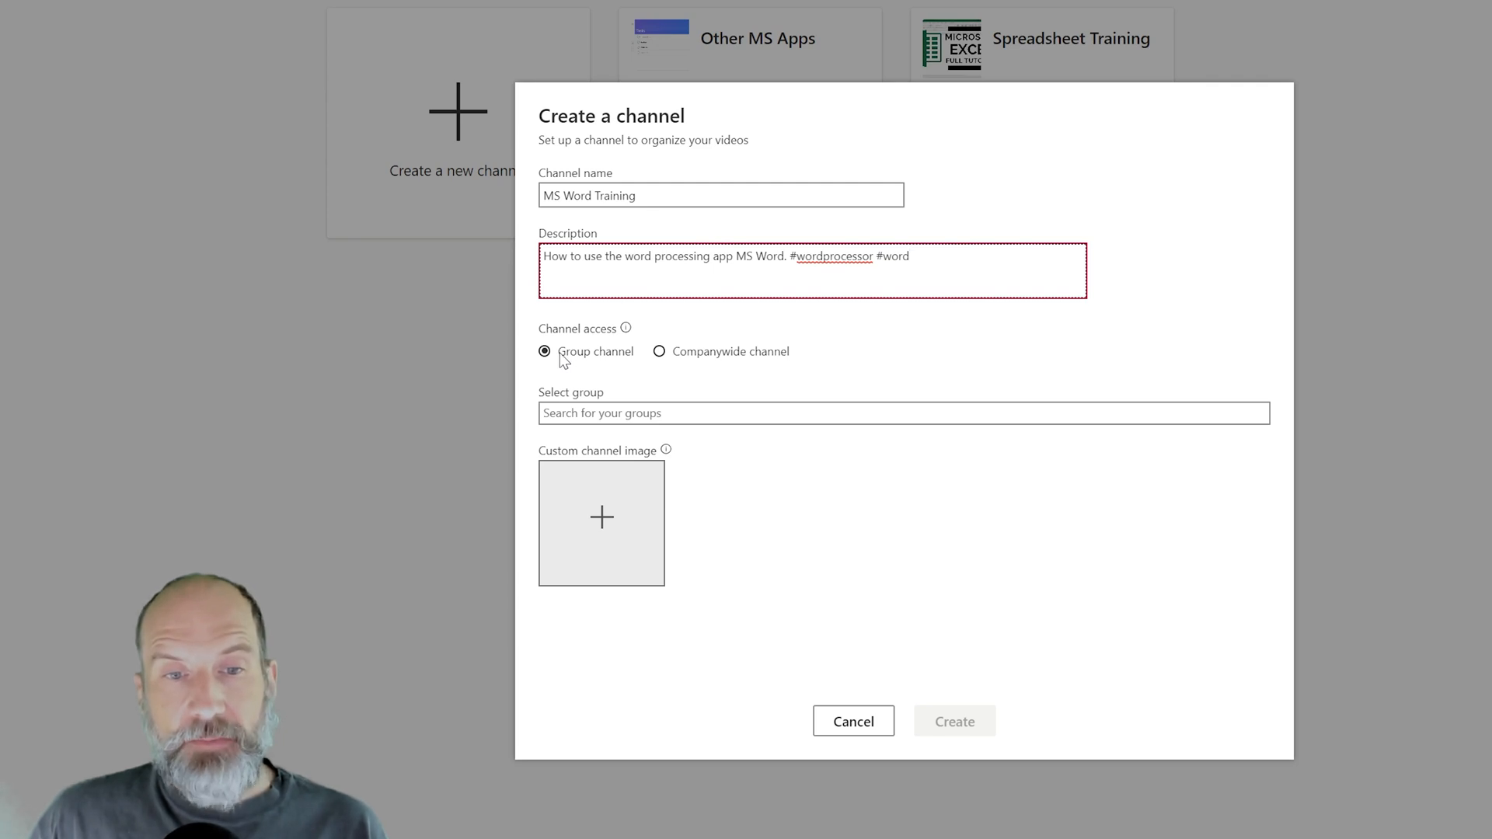
Set the access to Group channel, assign the Expand into Northwest Territories group, and create the channel.
left_click(701, 356)
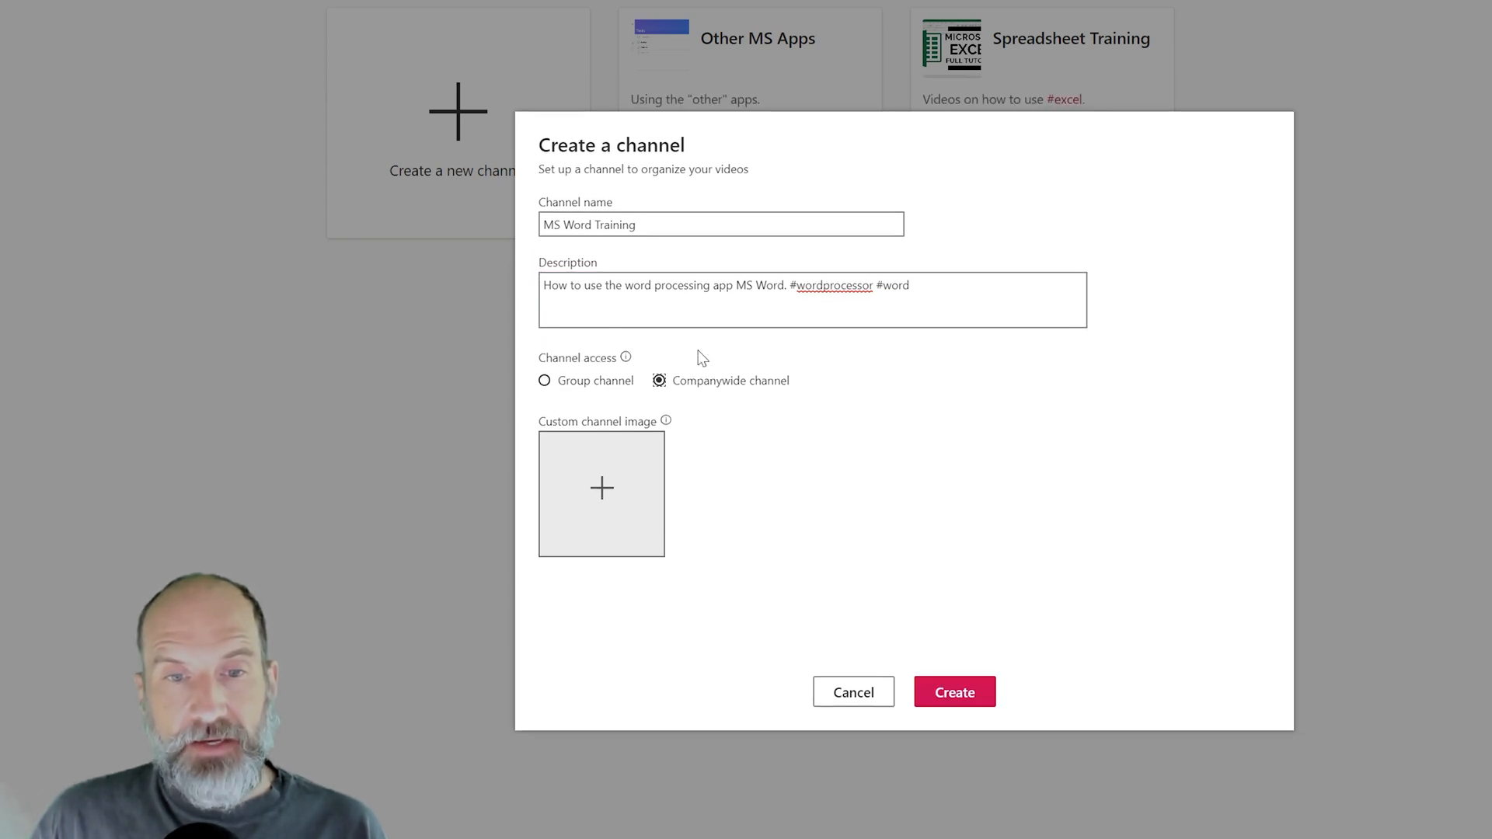
left_click(600, 351)
key("Tab")
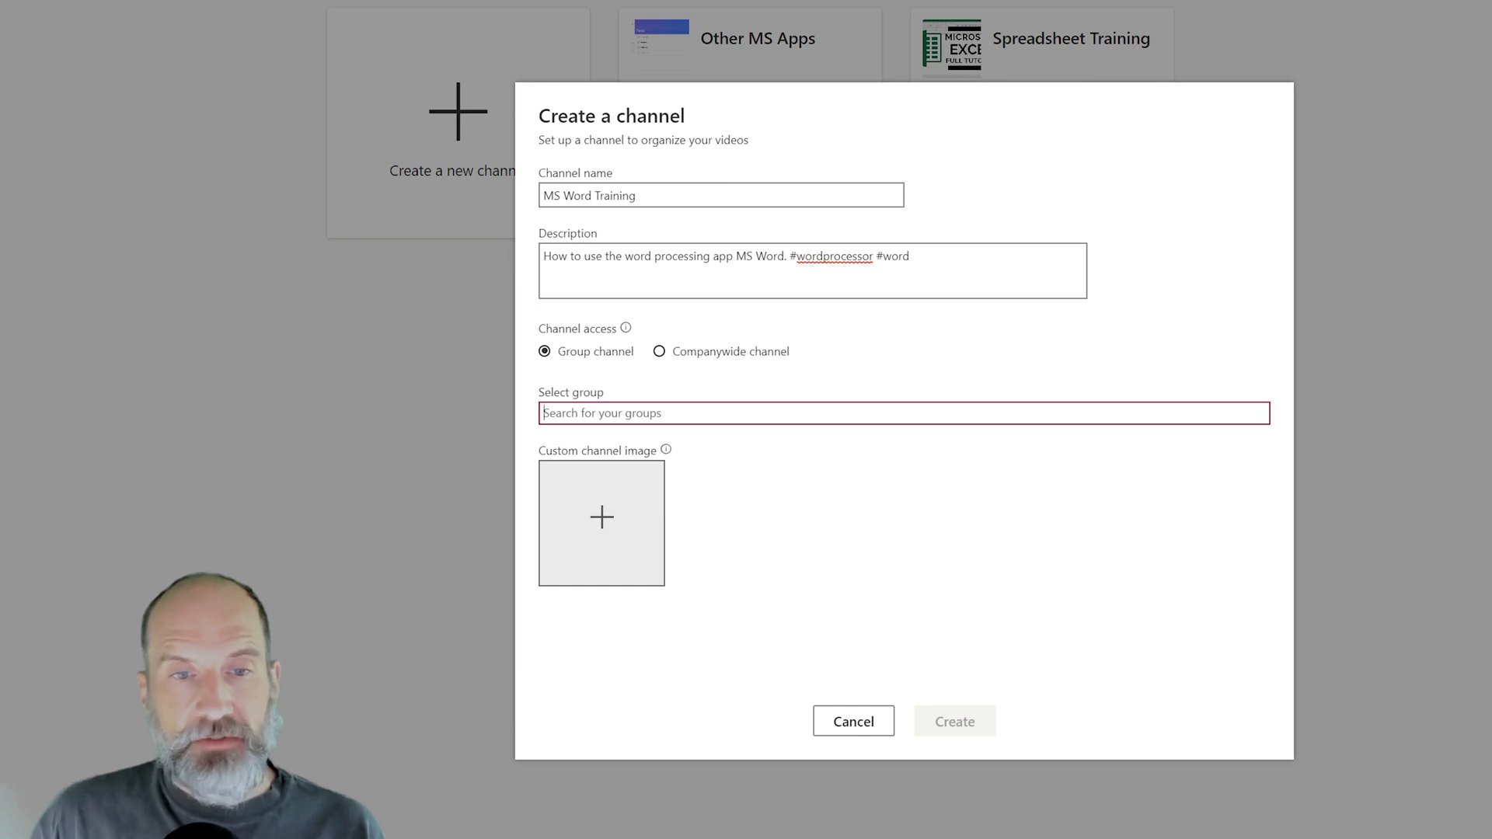
type("e")
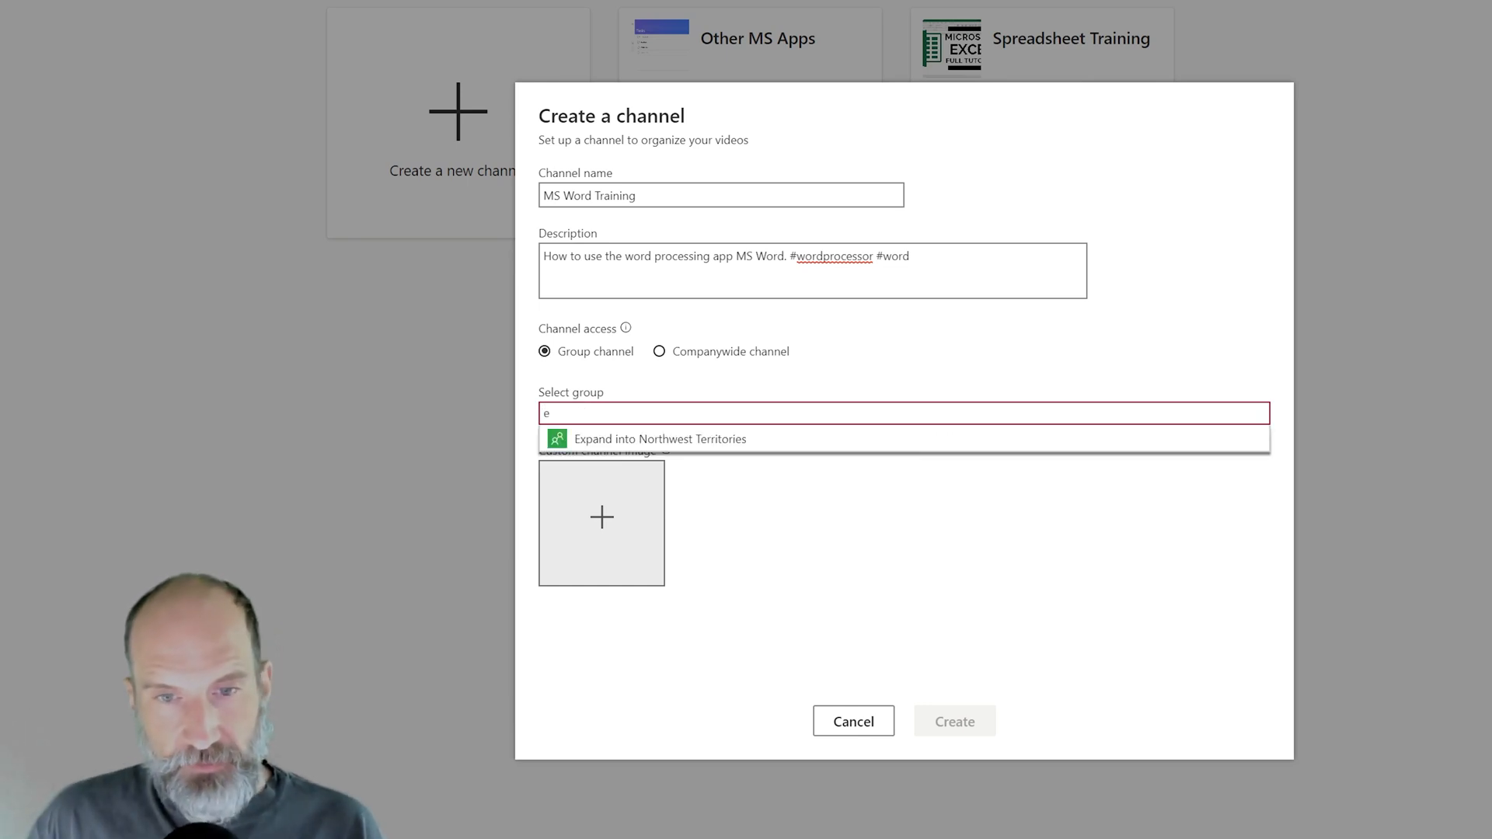
left_click(627, 438)
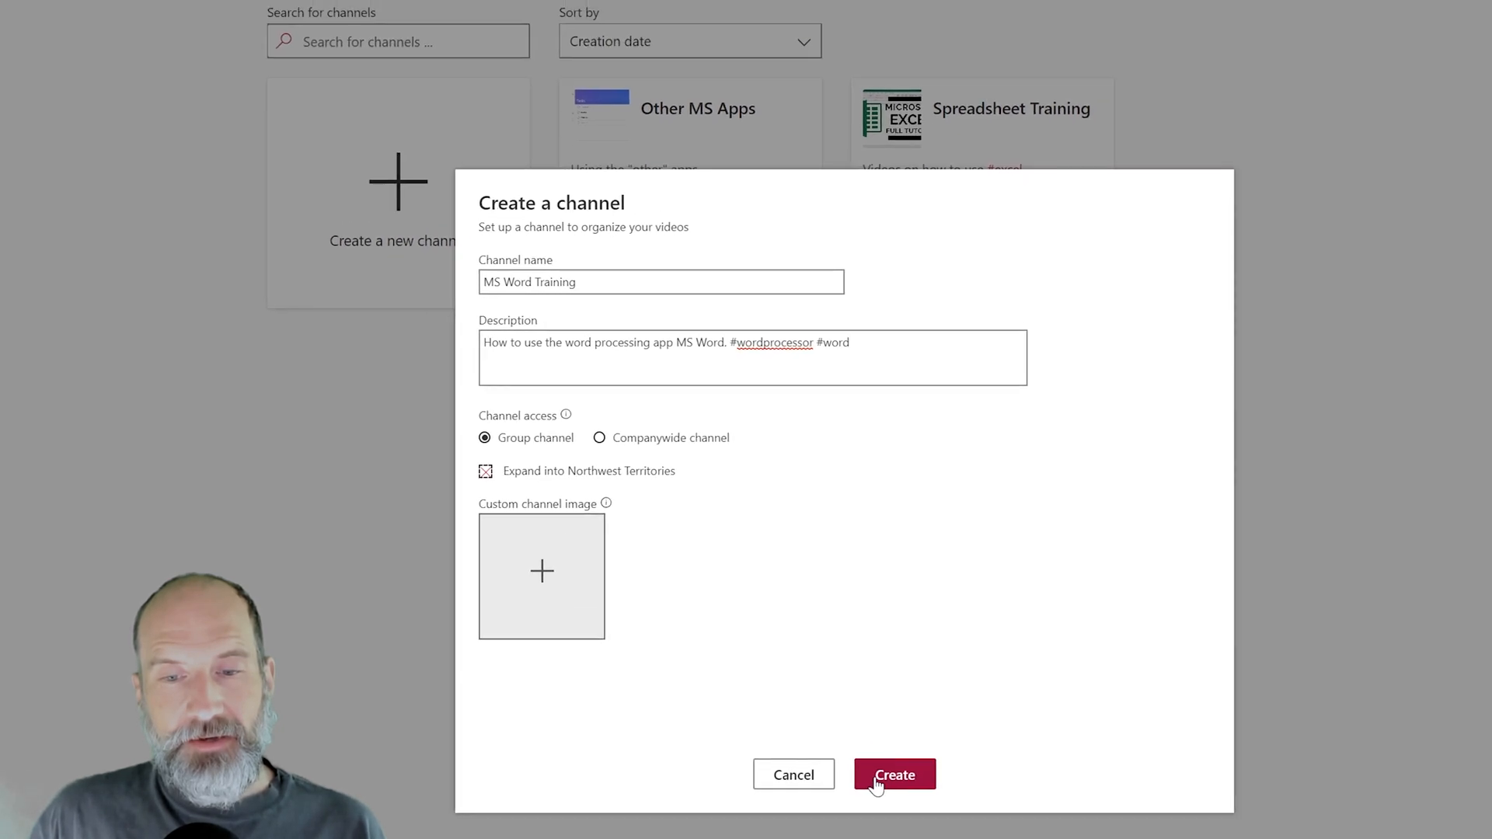
left_click(937, 710)
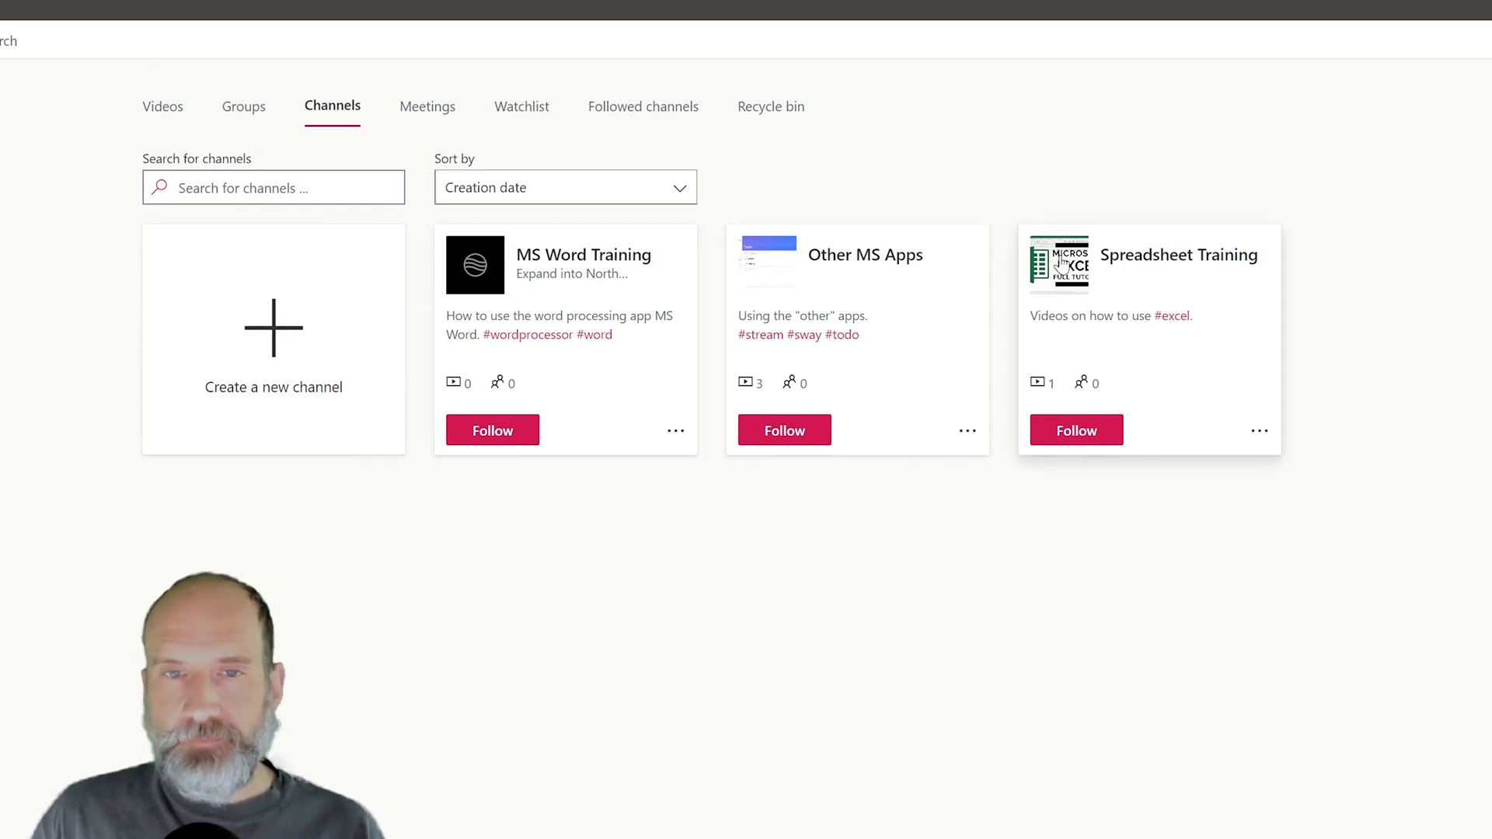
Share the Webcam and screen test video with the MS Word Training channel and save the change.
left_click(534, 396)
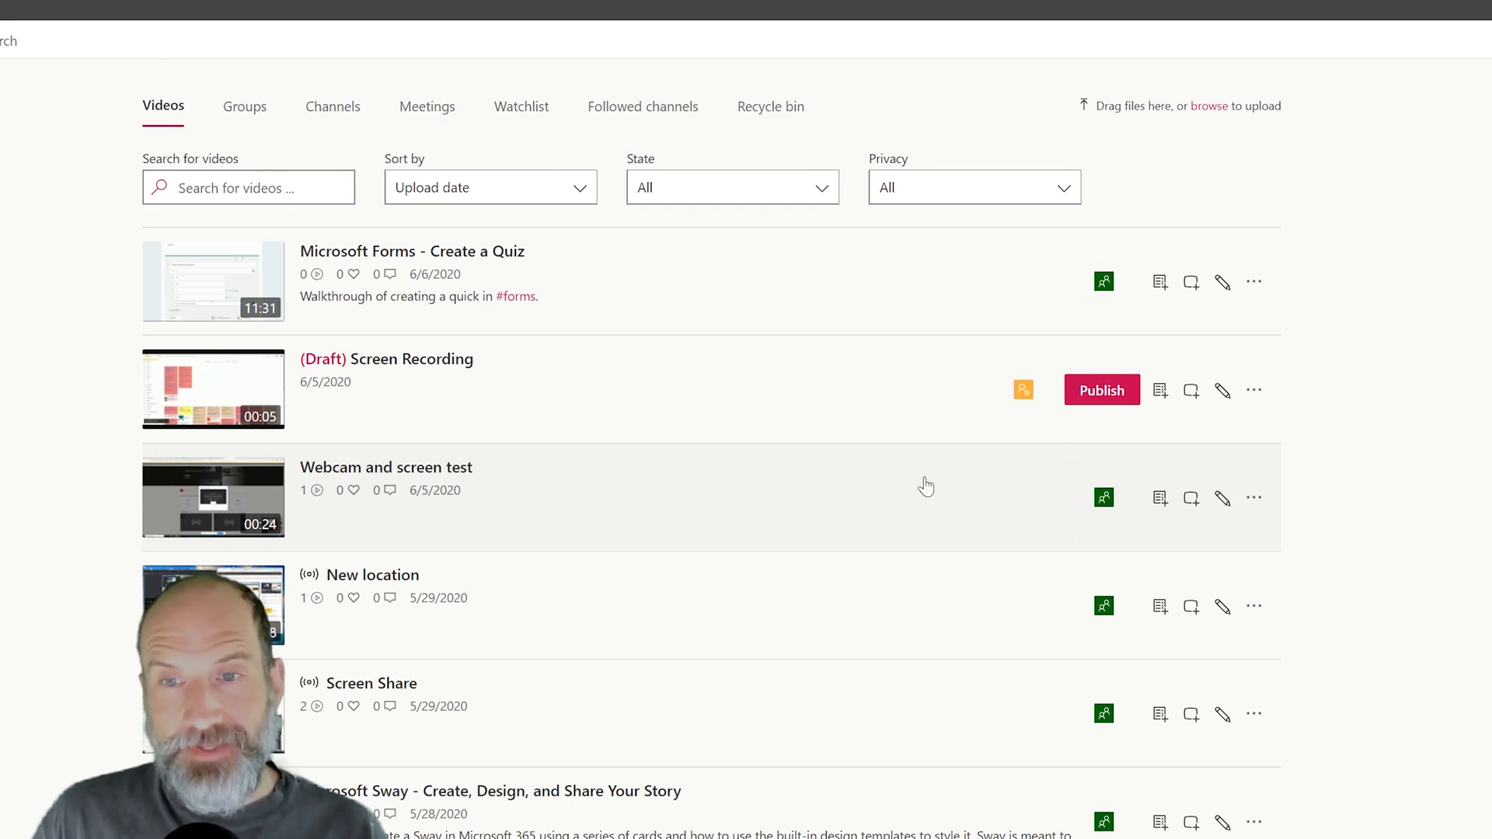
left_click(1194, 501)
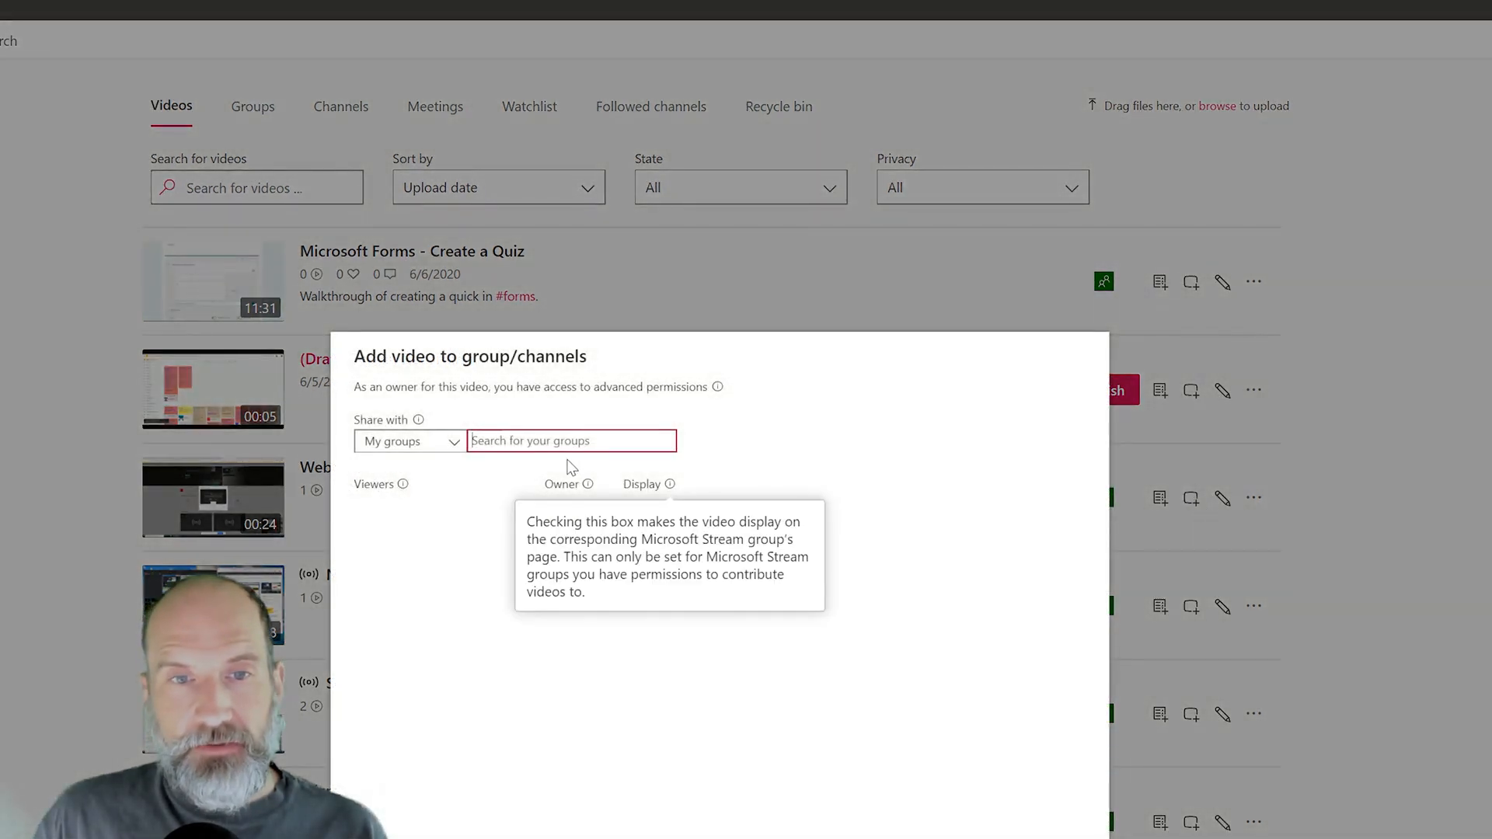
left_click(457, 444)
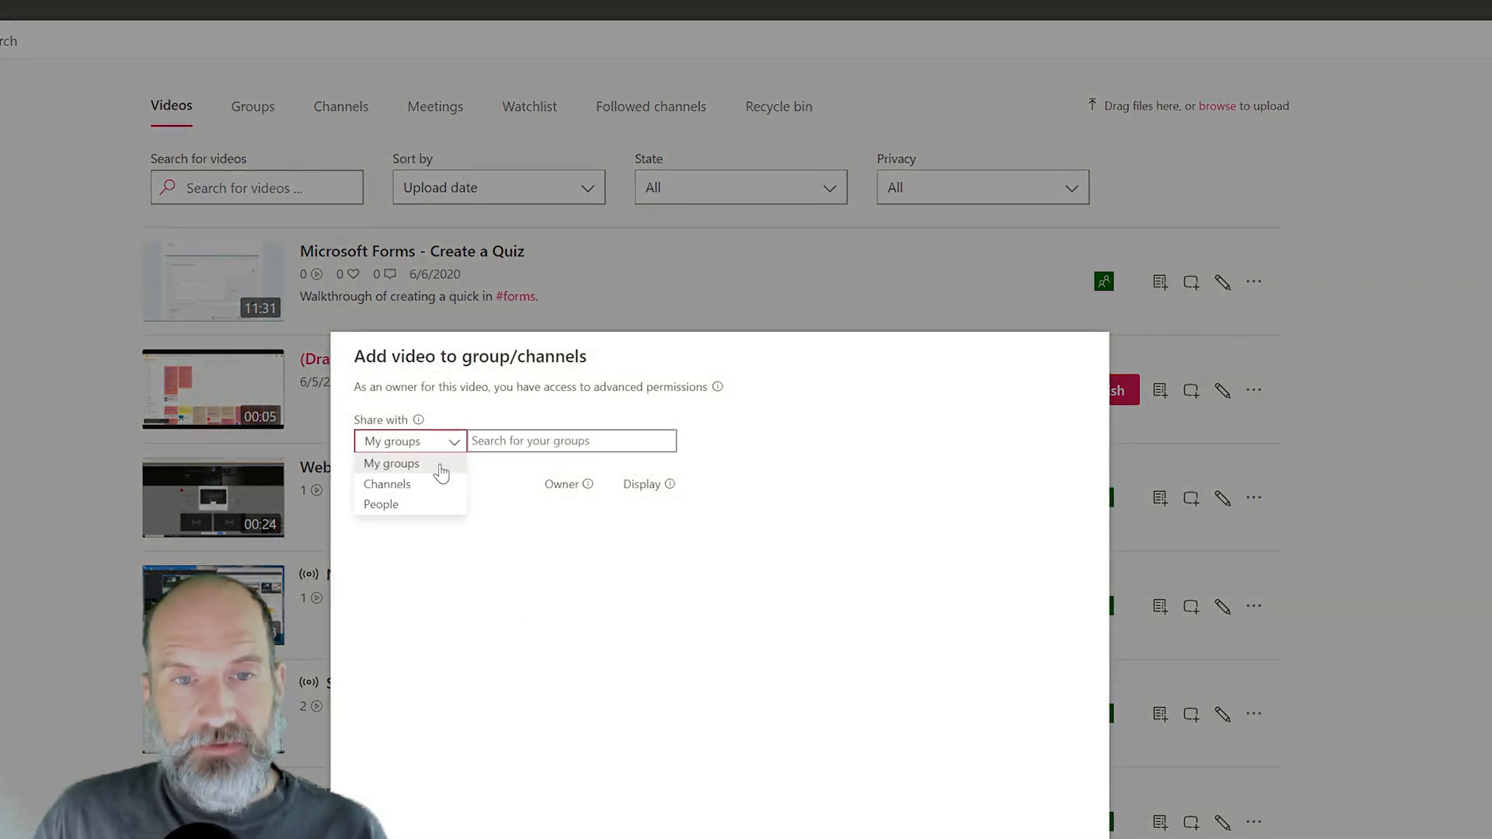
left_click(420, 481)
type("ms")
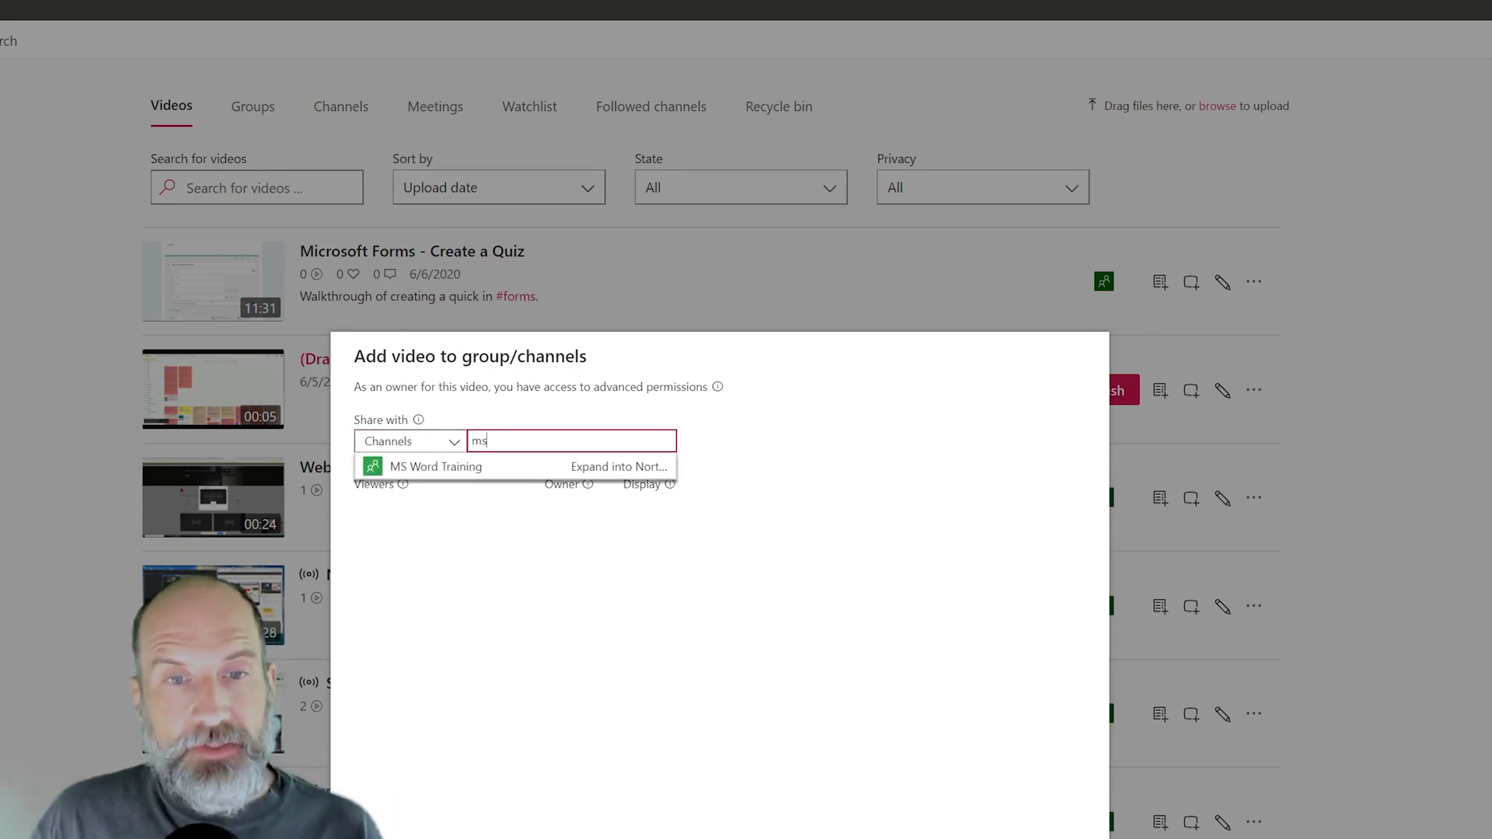
left_click(500, 468)
left_click(802, 740)
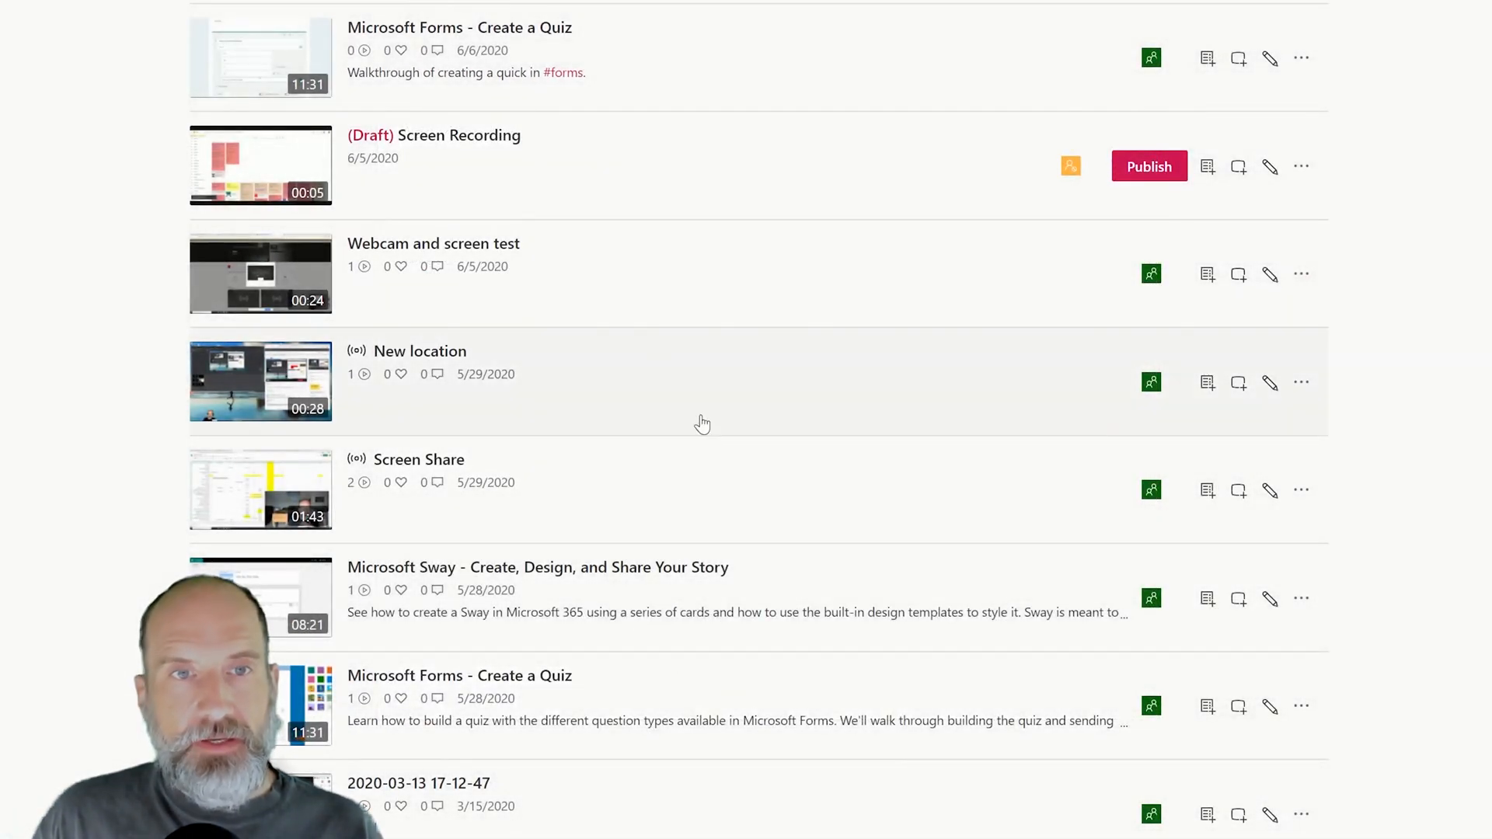
Open the MS Word Training channel from your channels list.
left_click(371, 90)
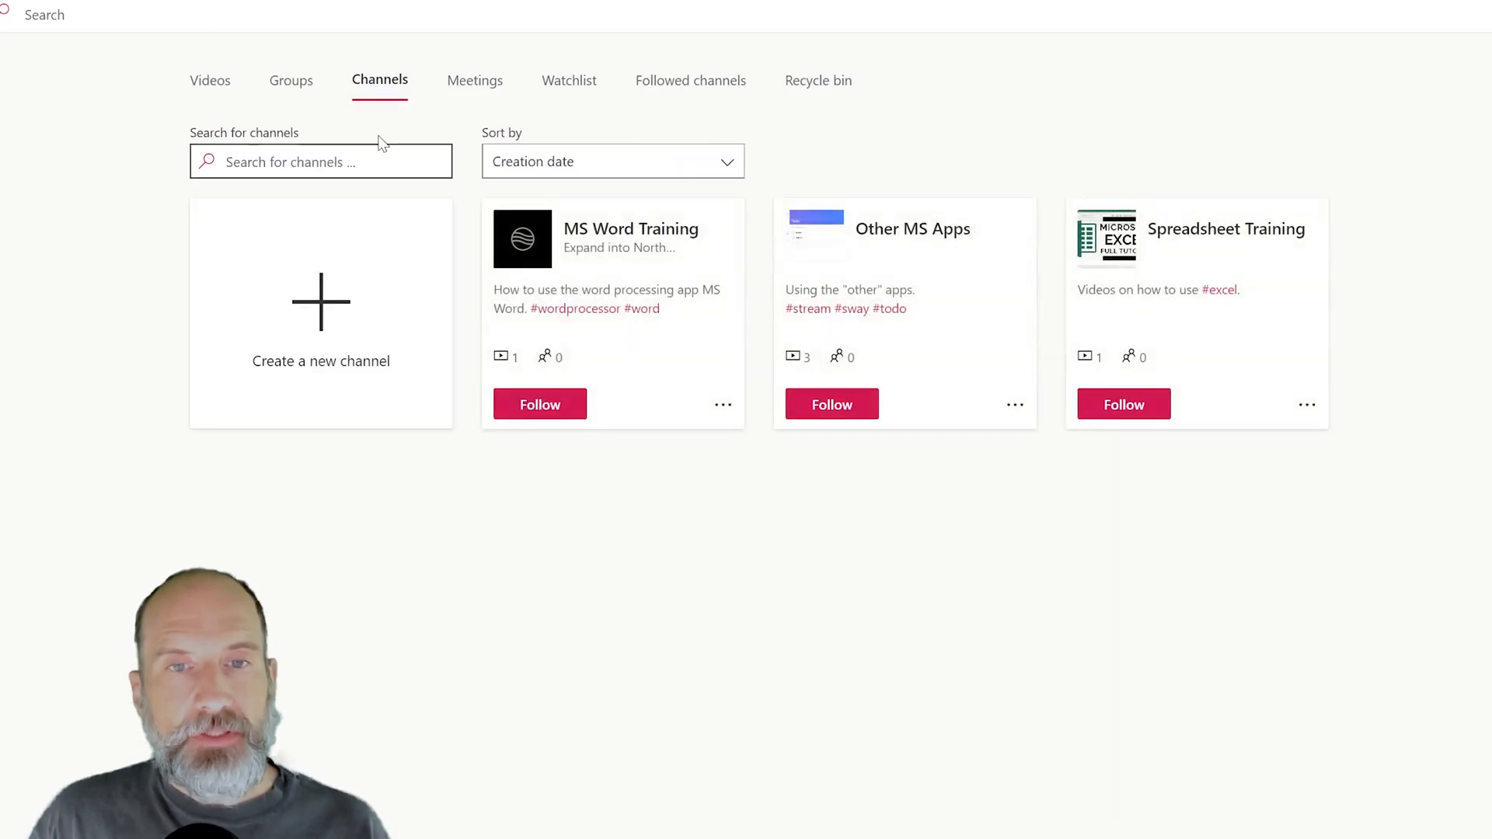
left_click(566, 231)
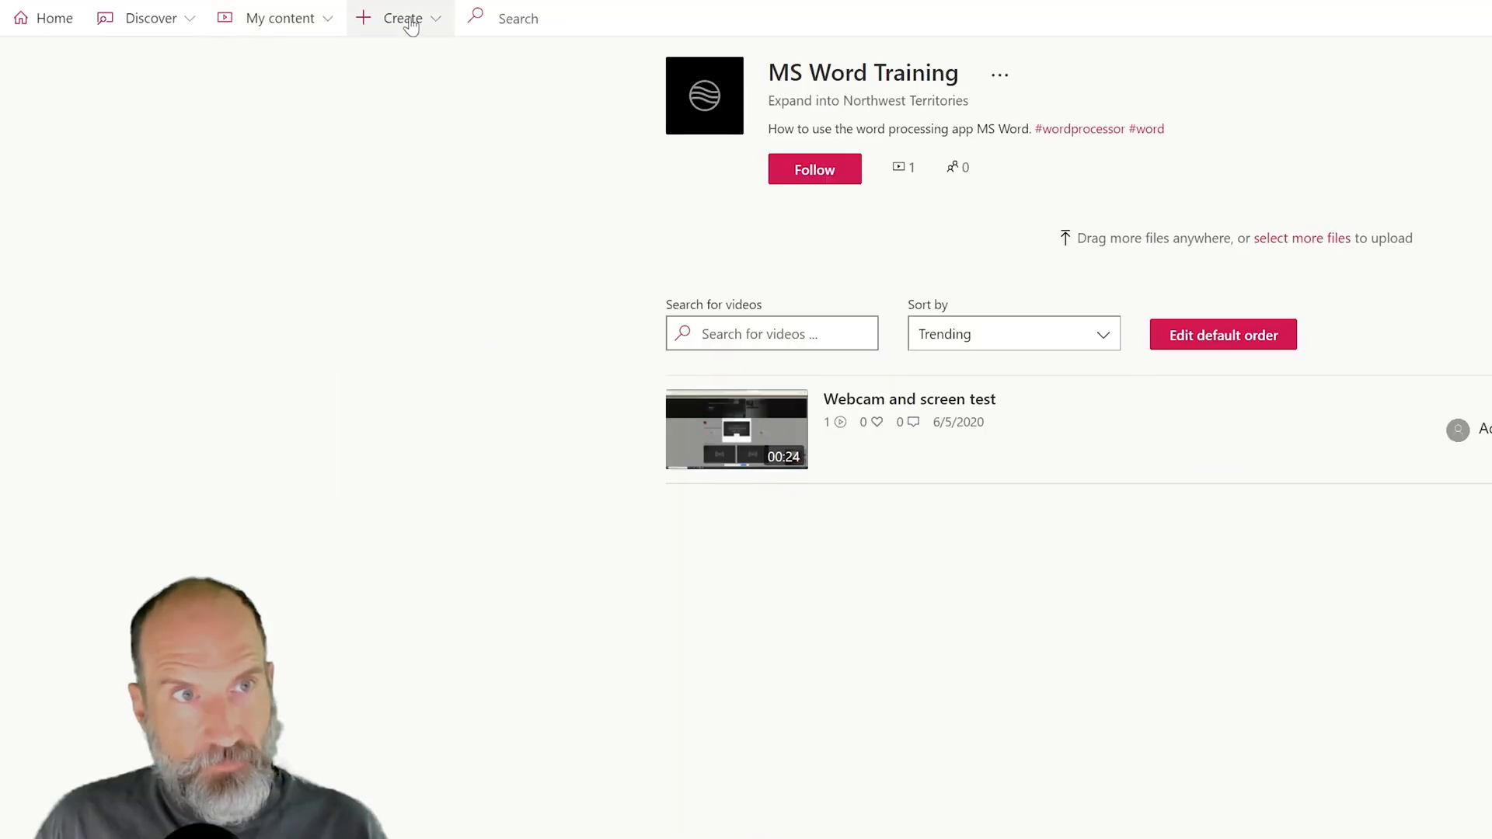
Set up a new screen recording with both the camera and the microphone turned off.
left_click(411, 25)
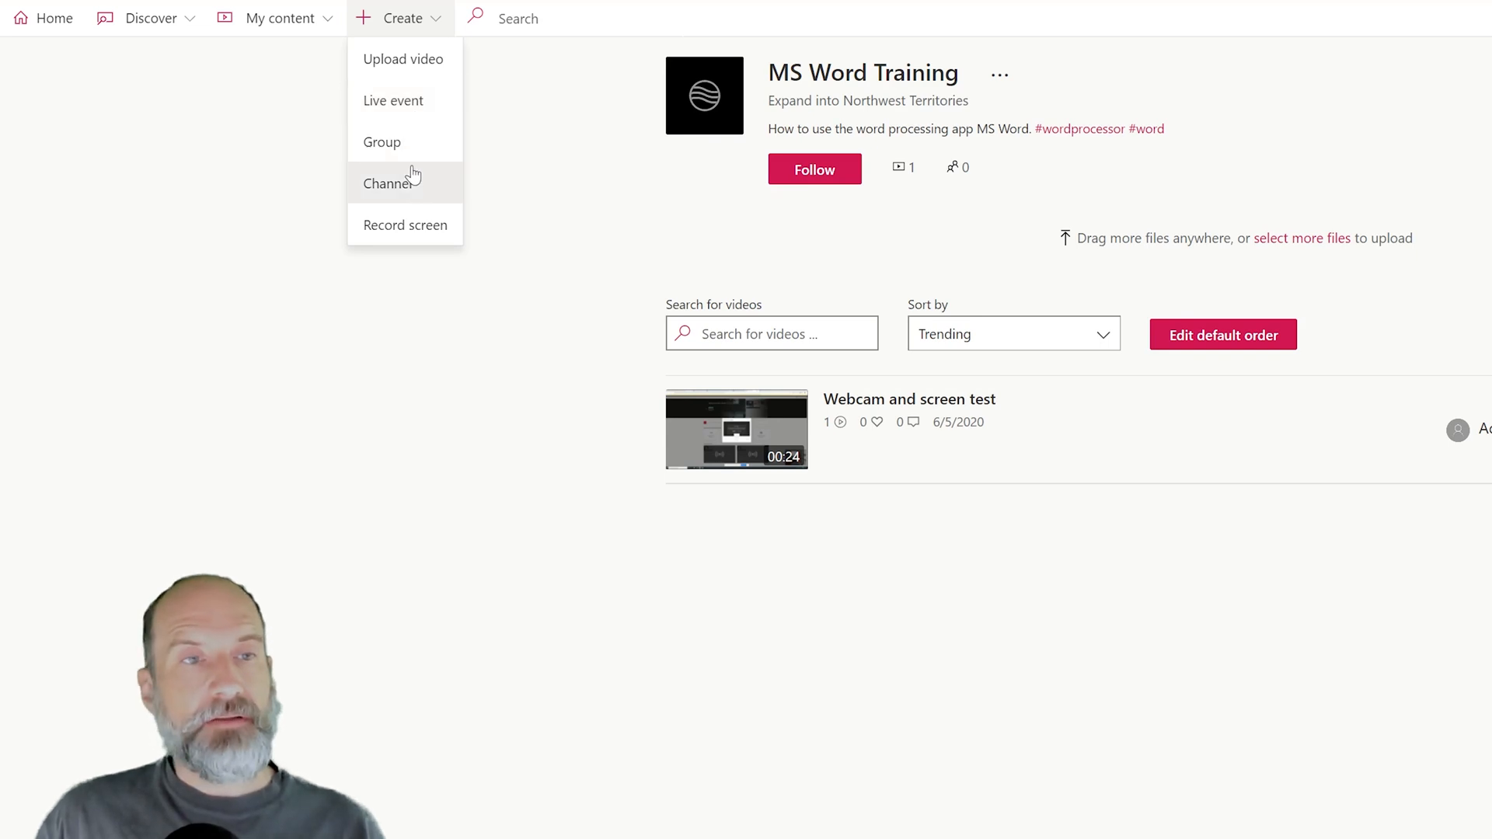
left_click(413, 226)
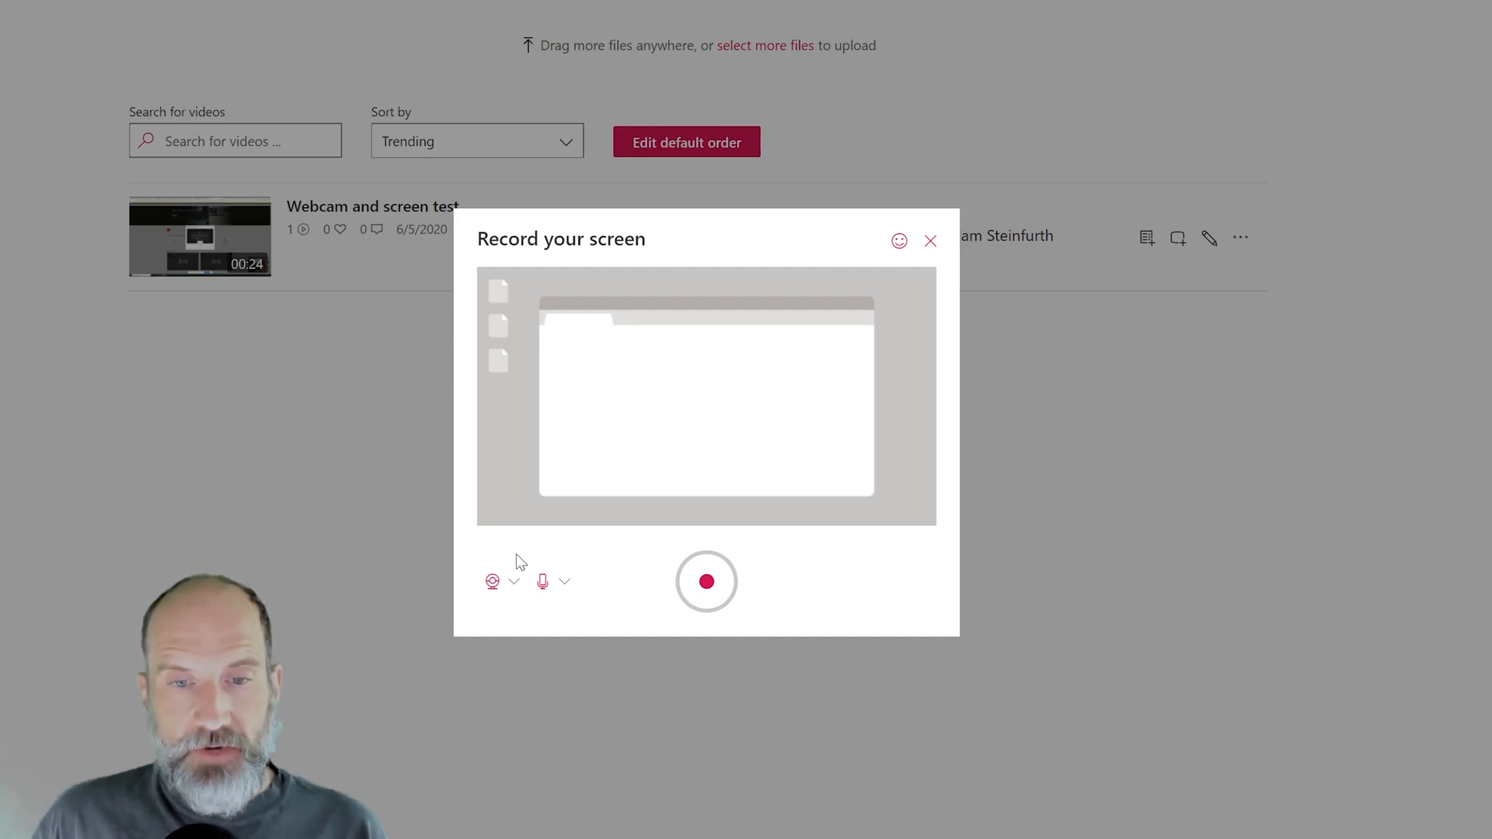
left_click(514, 584)
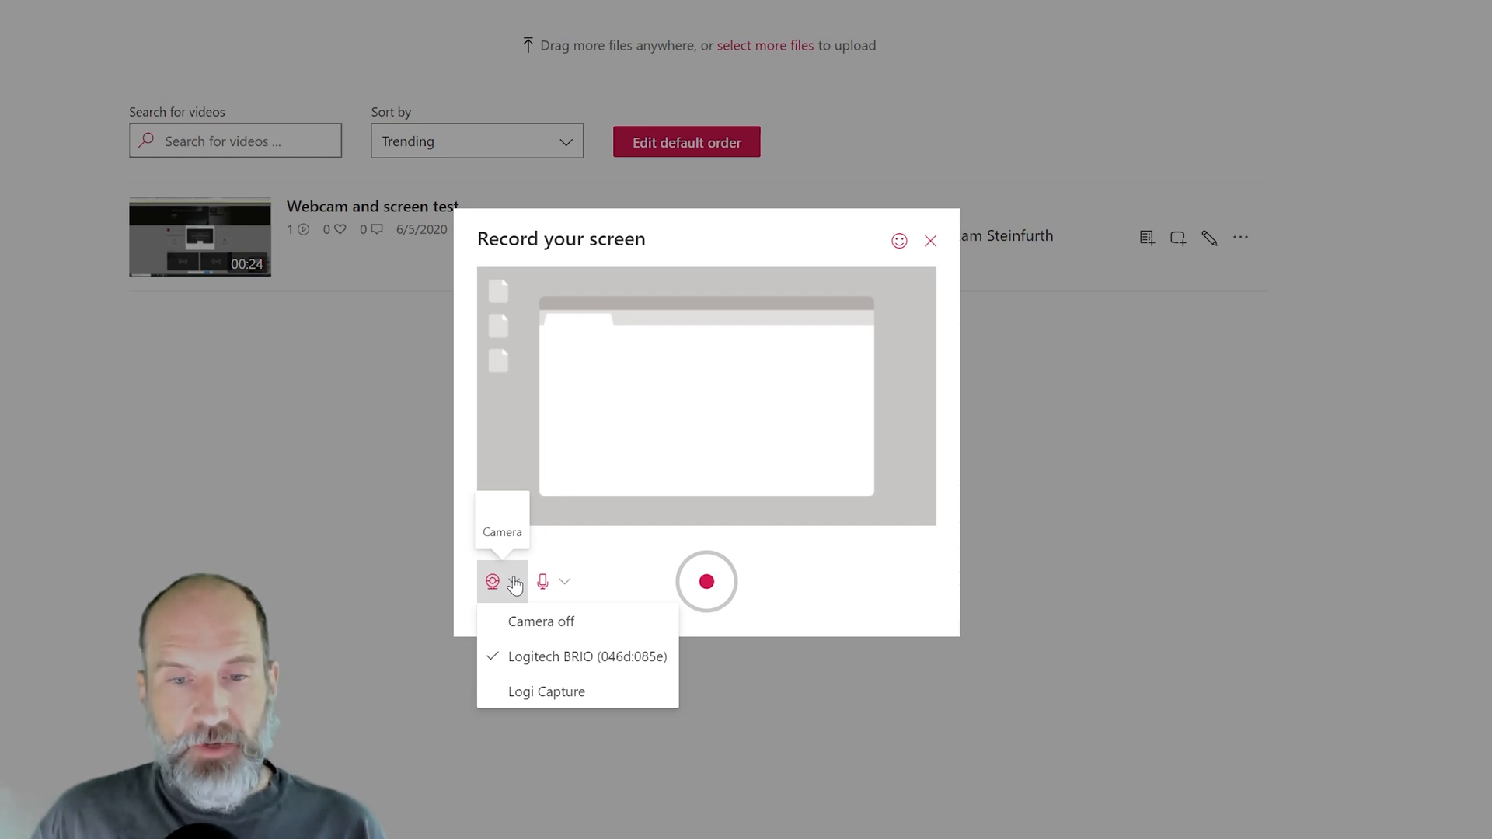
left_click(521, 619)
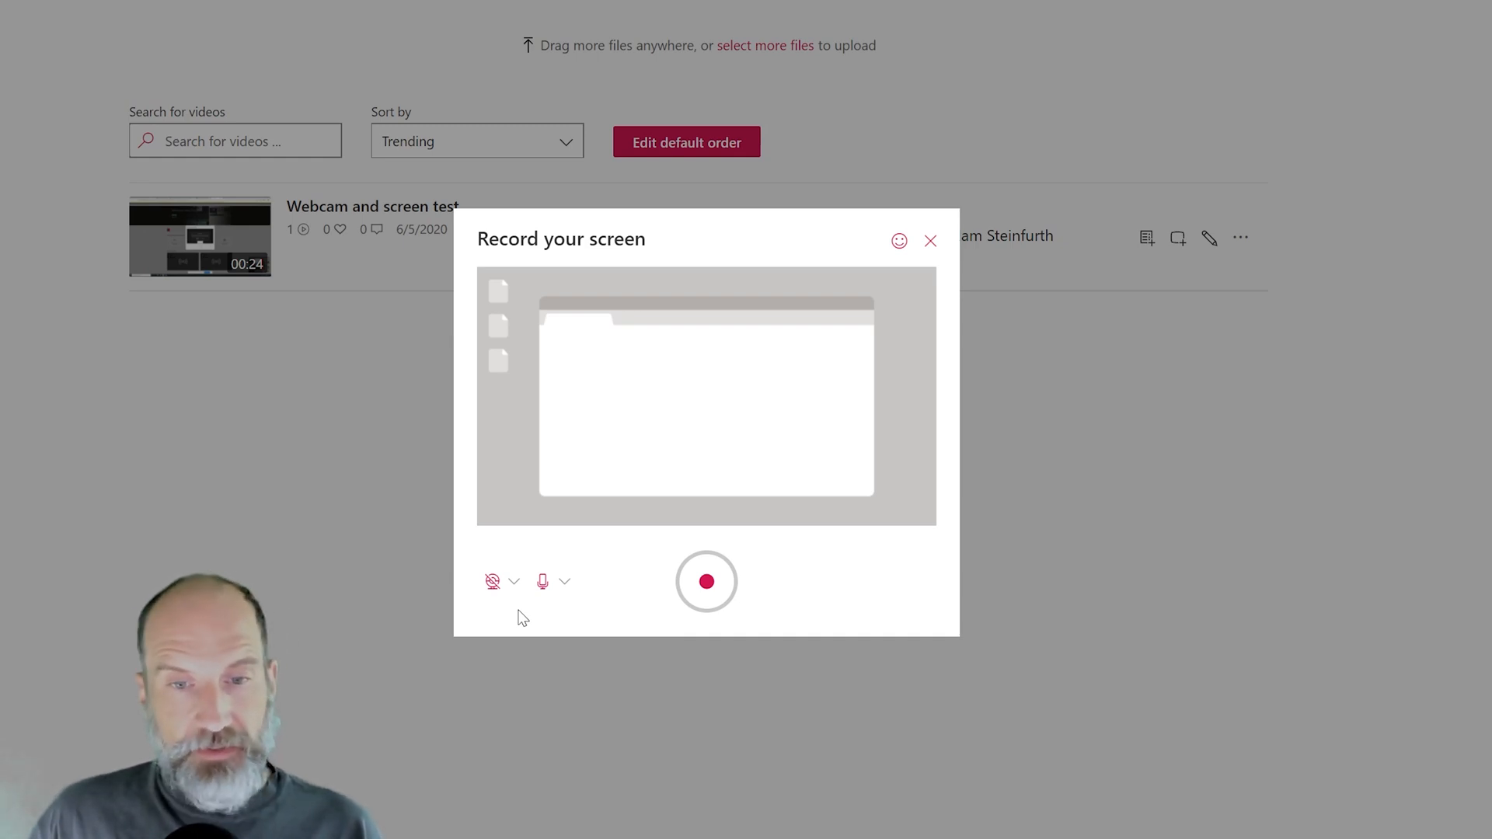
left_click(562, 583)
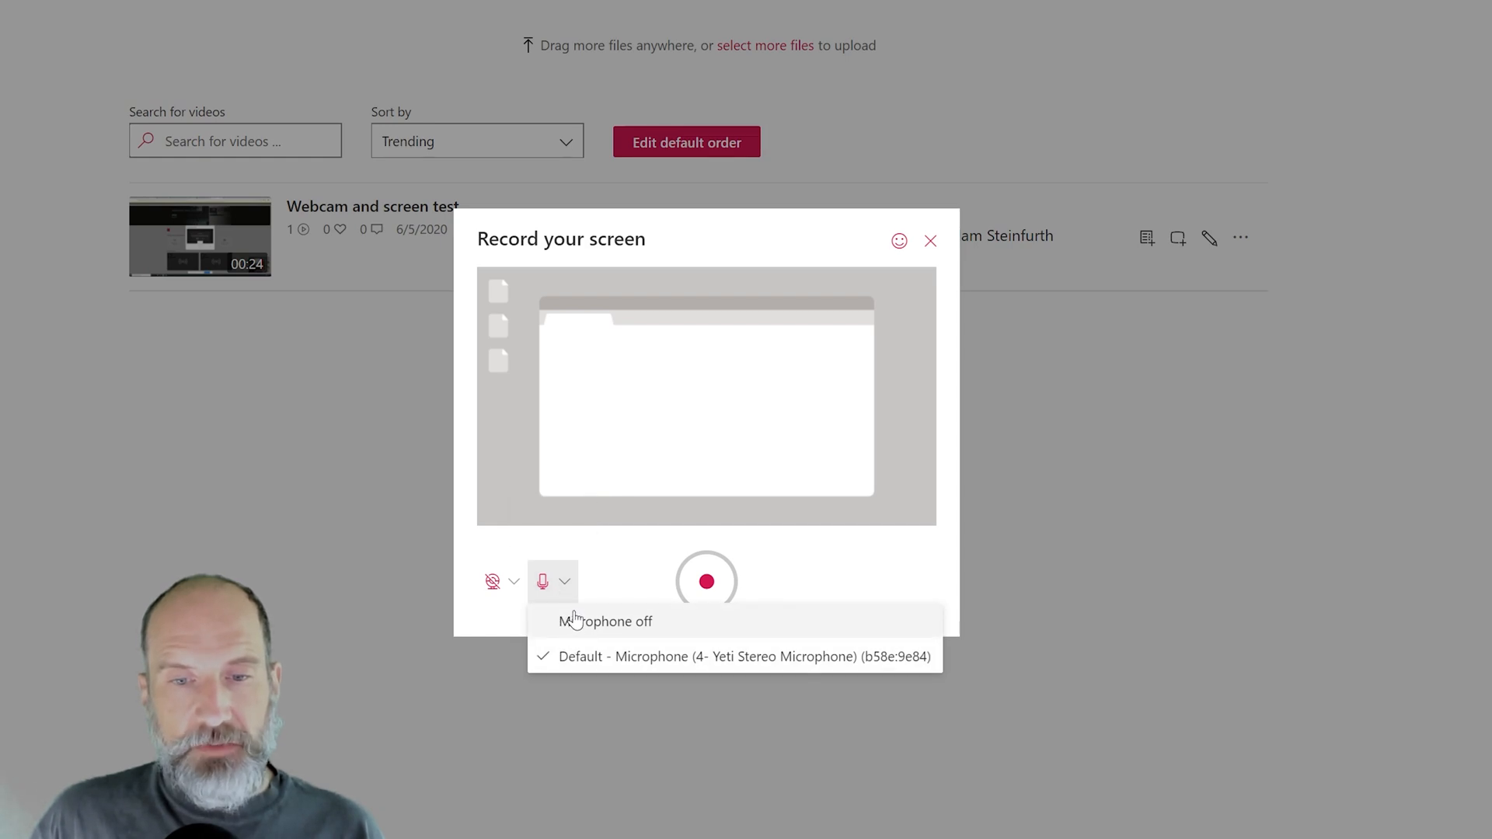
left_click(571, 622)
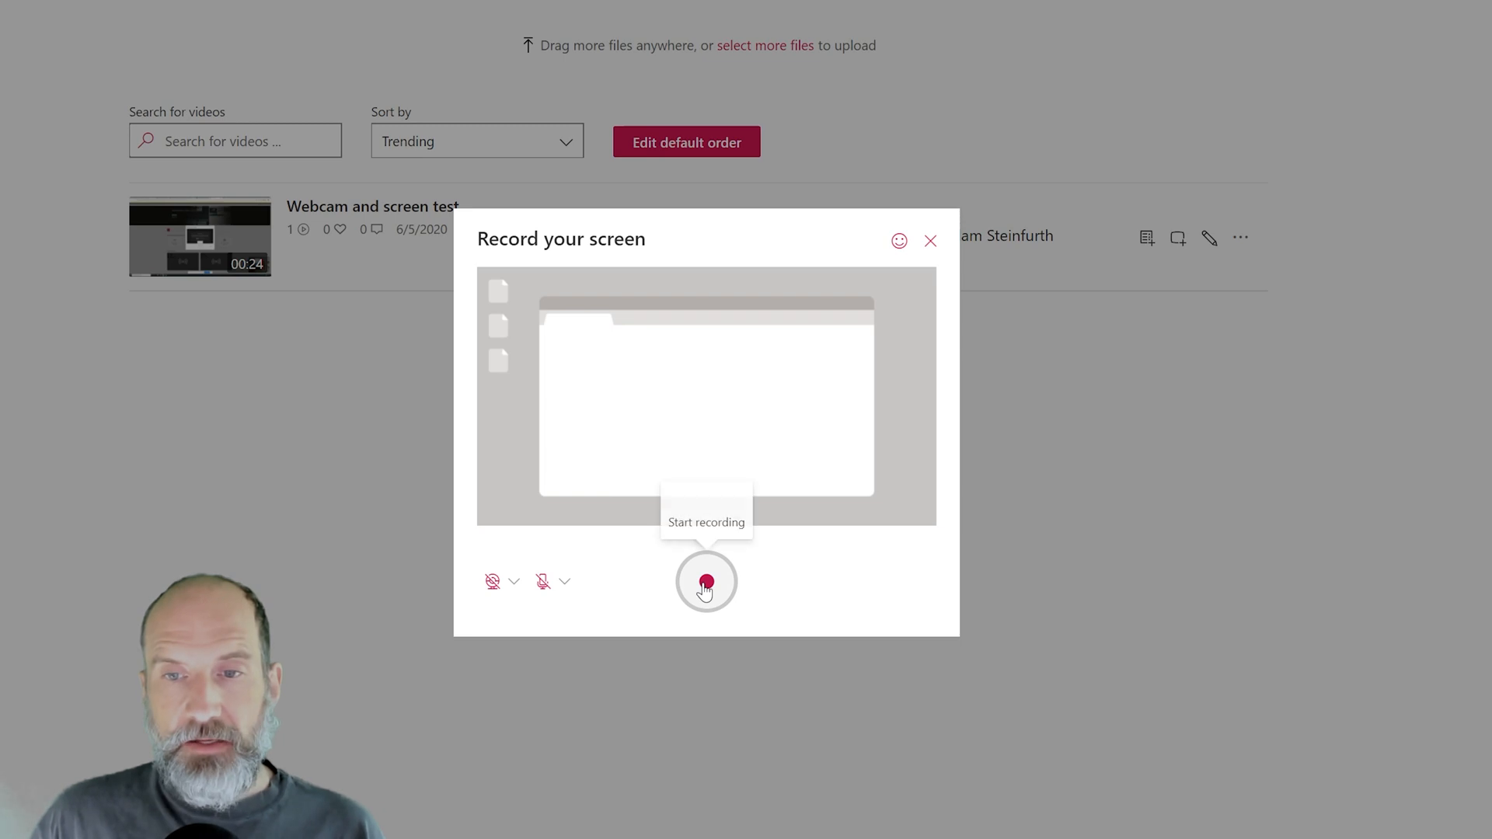
Start the screen recording, look through the application window and Chrome tab sources, and share the entire screen.
left_click(705, 584)
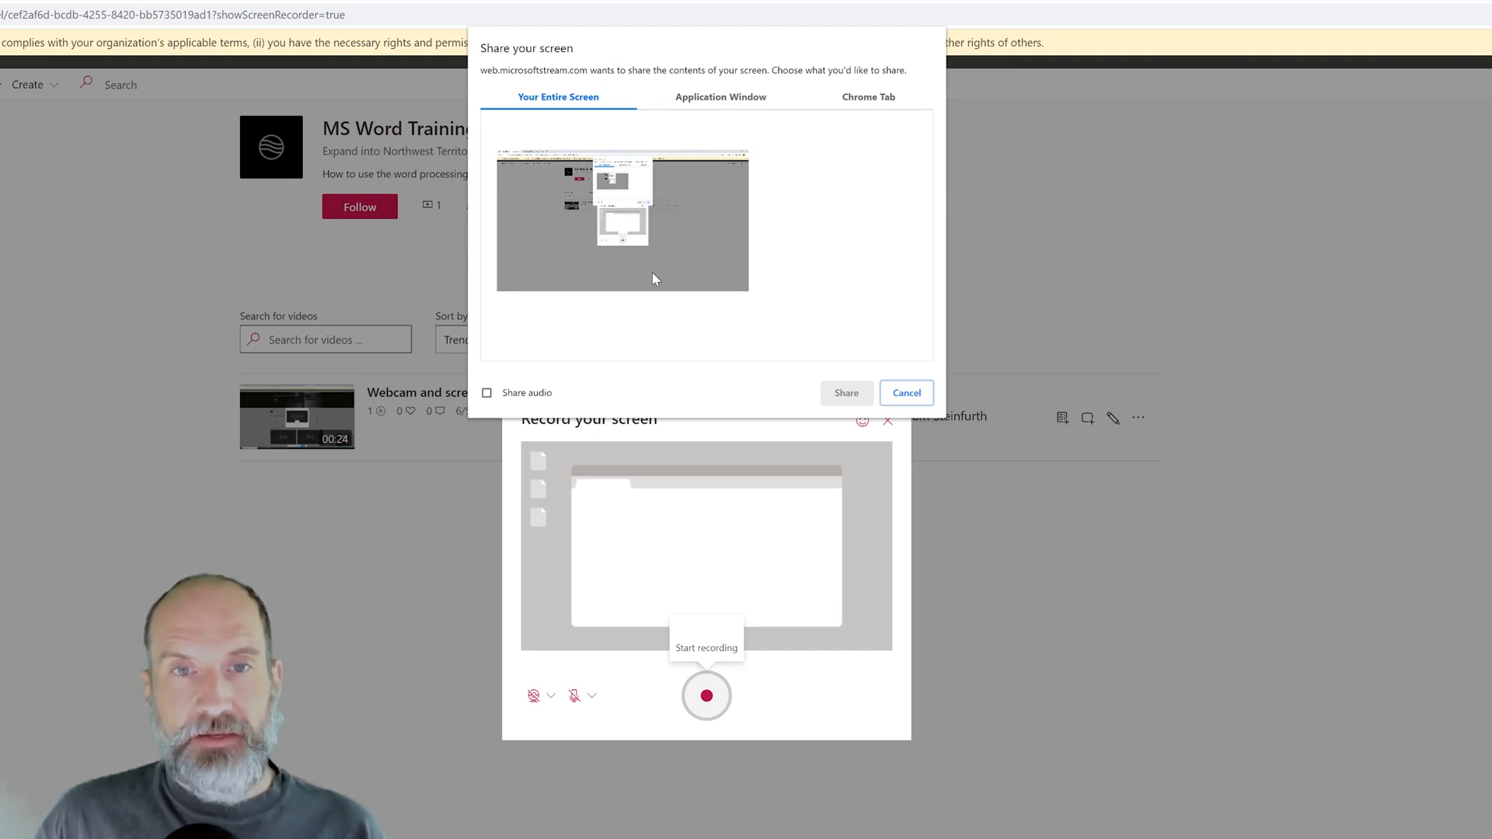
left_click(717, 103)
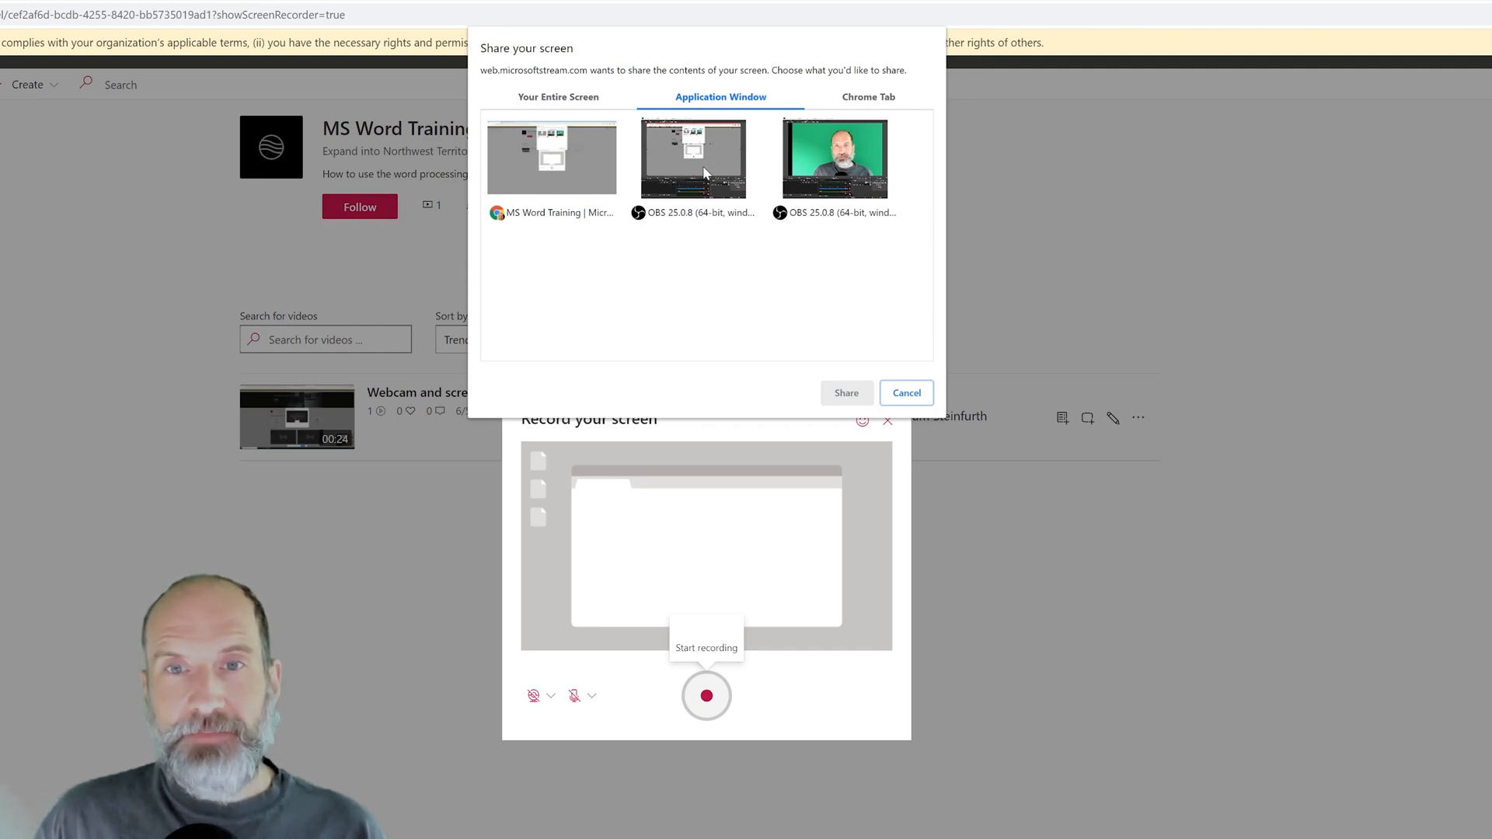
left_click(868, 98)
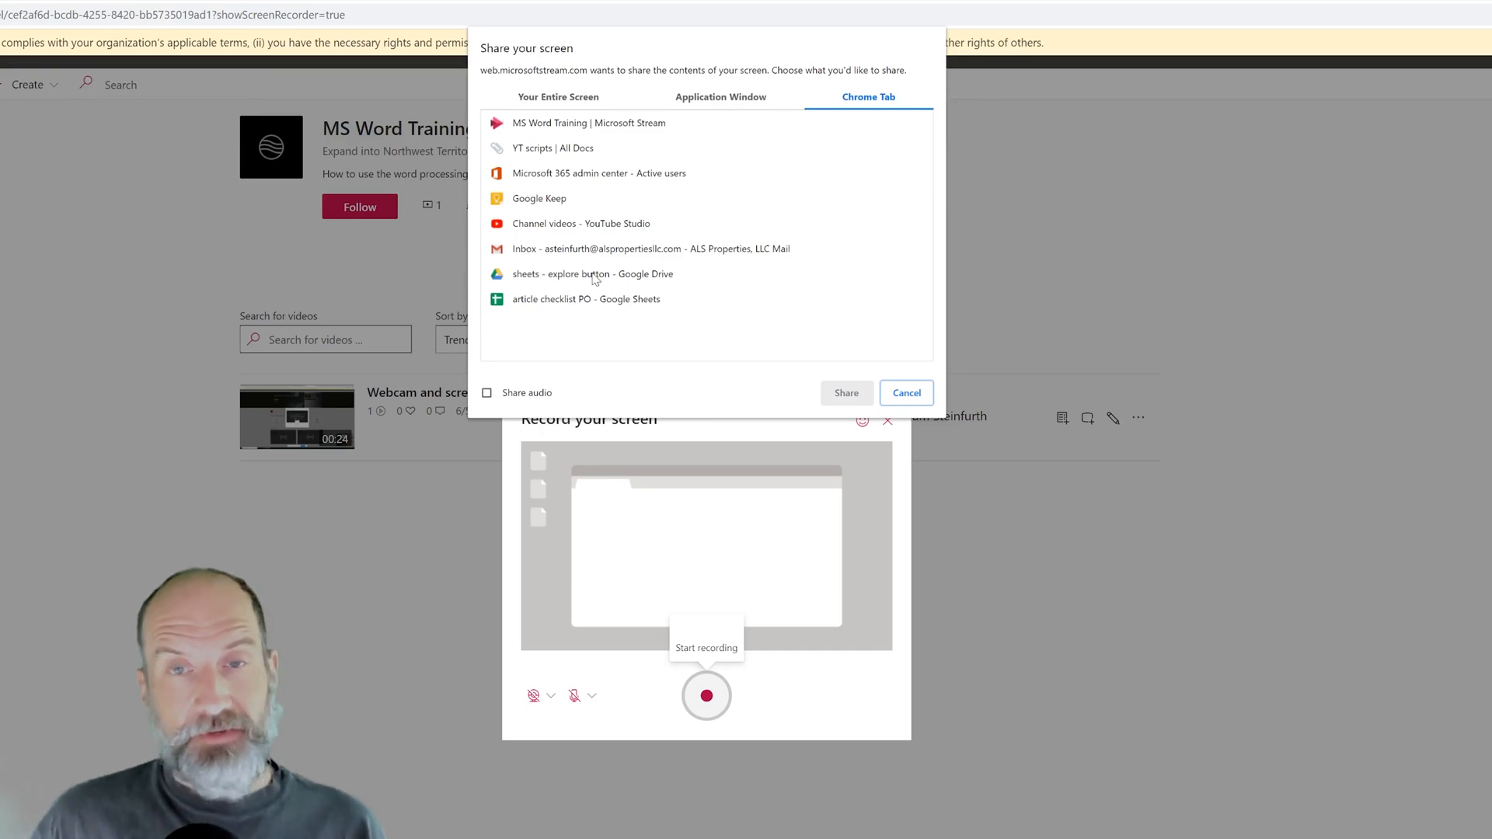
left_click(708, 98)
left_click(566, 102)
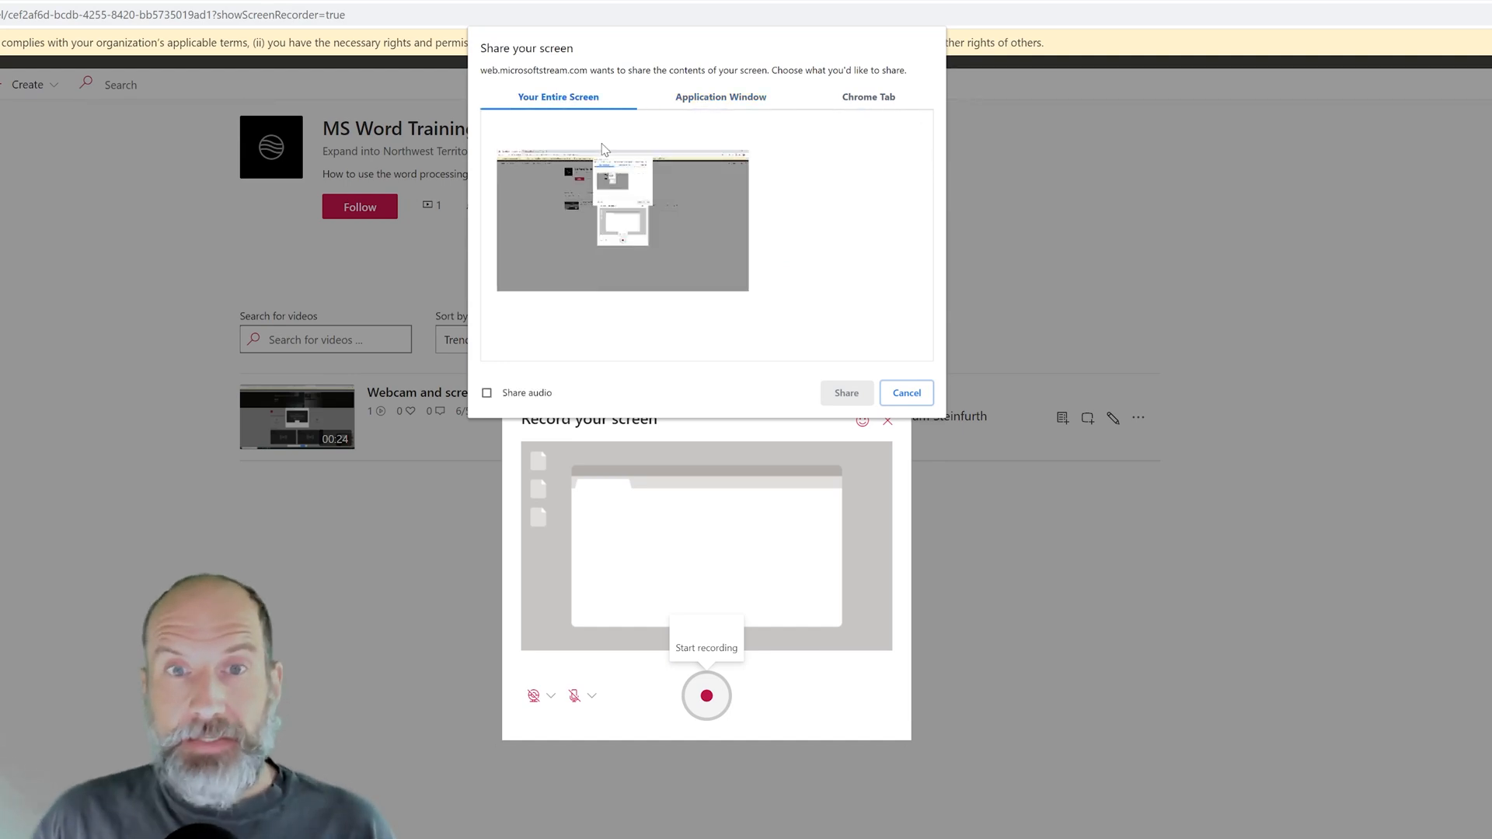
left_click(620, 206)
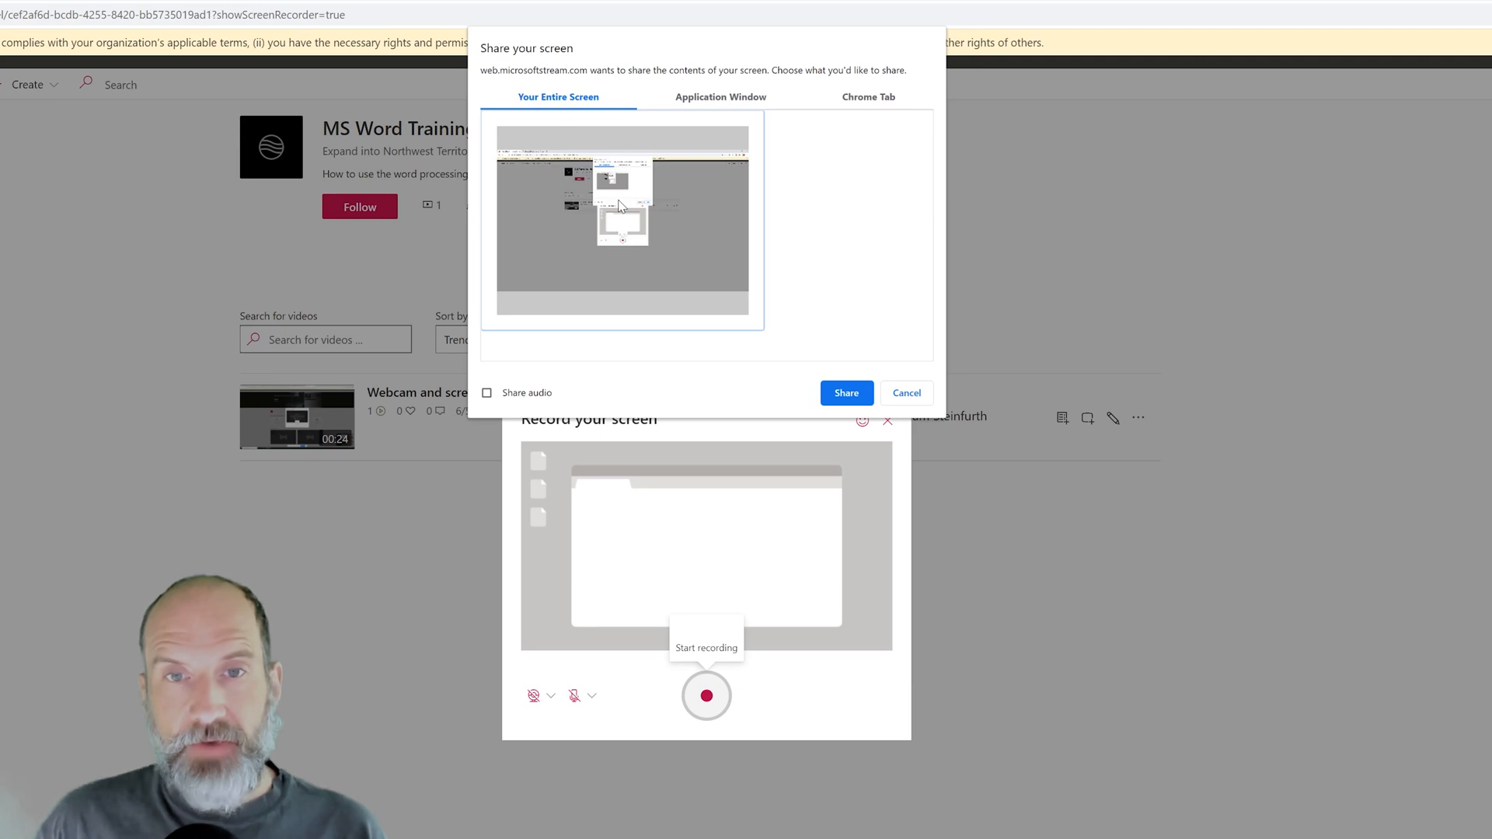
left_click(838, 393)
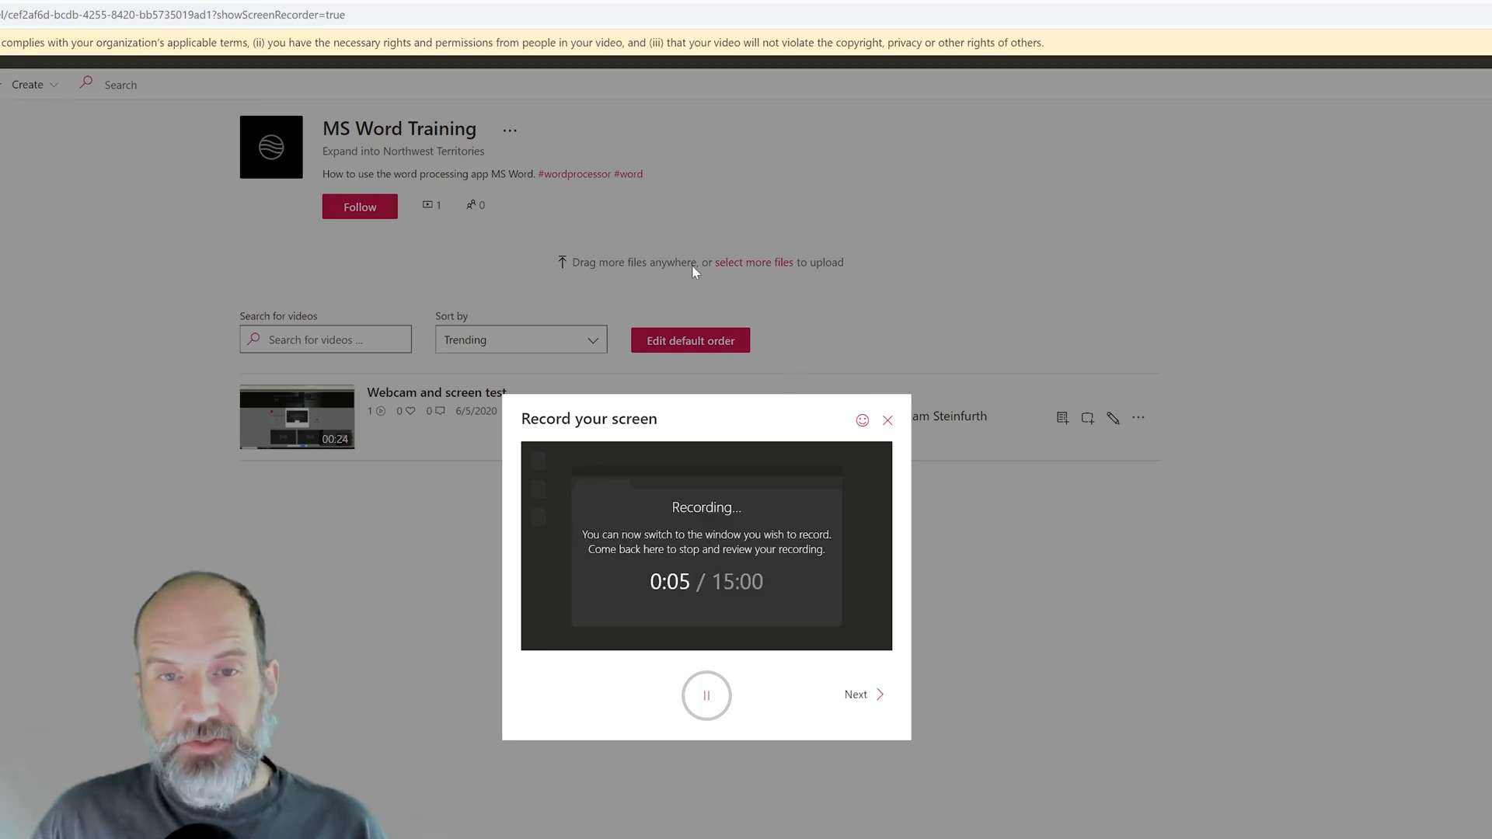
Switch briefly to the Microsoft 365 admin center while recording, and return to Stream to finish and review the recording.
left_click(211, 10)
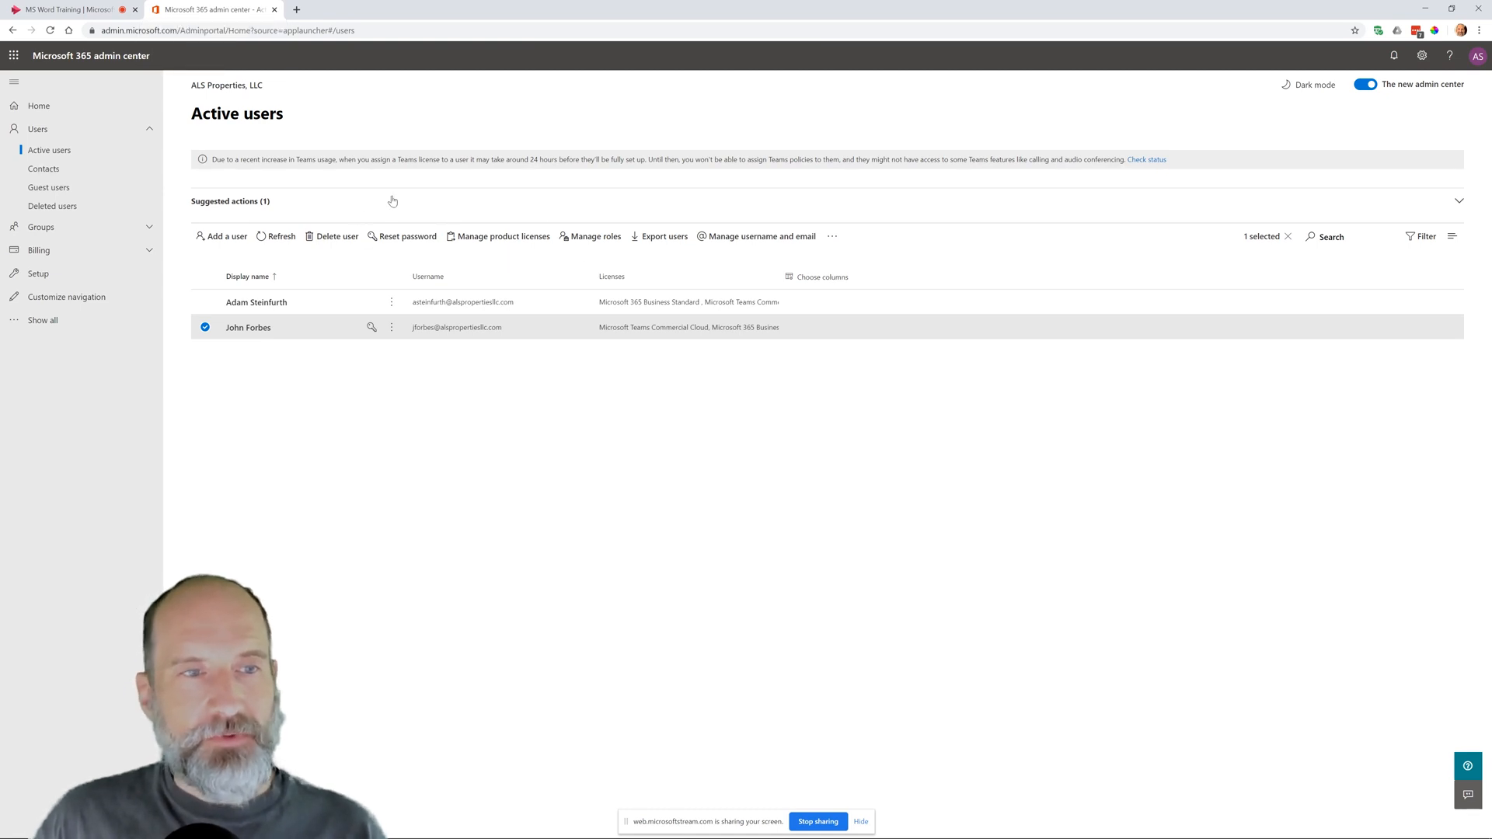
left_click(70, 9)
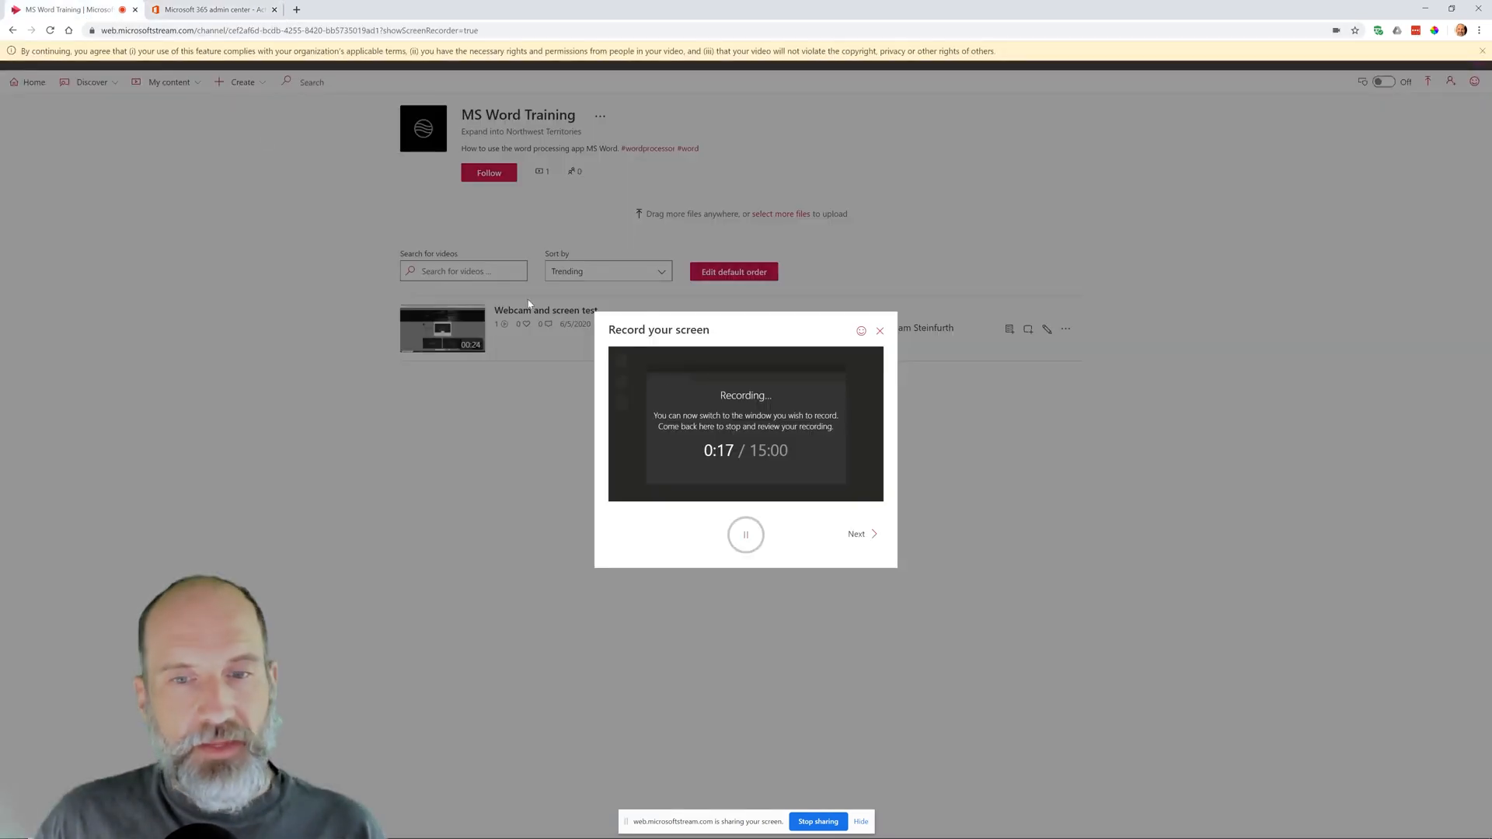
left_click(857, 534)
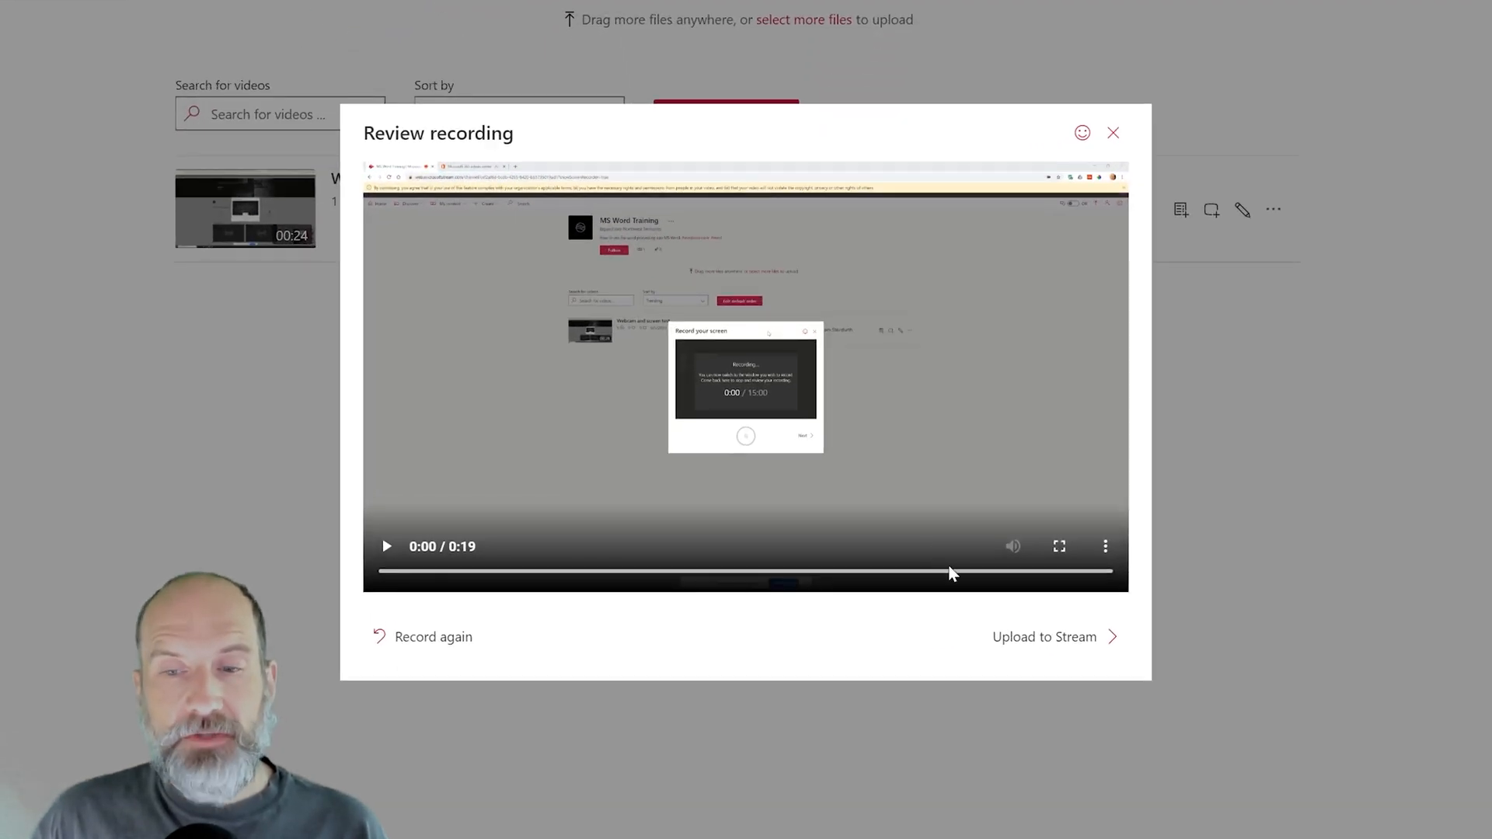
Upload the finished recording to Stream and name it test.
left_click(1040, 636)
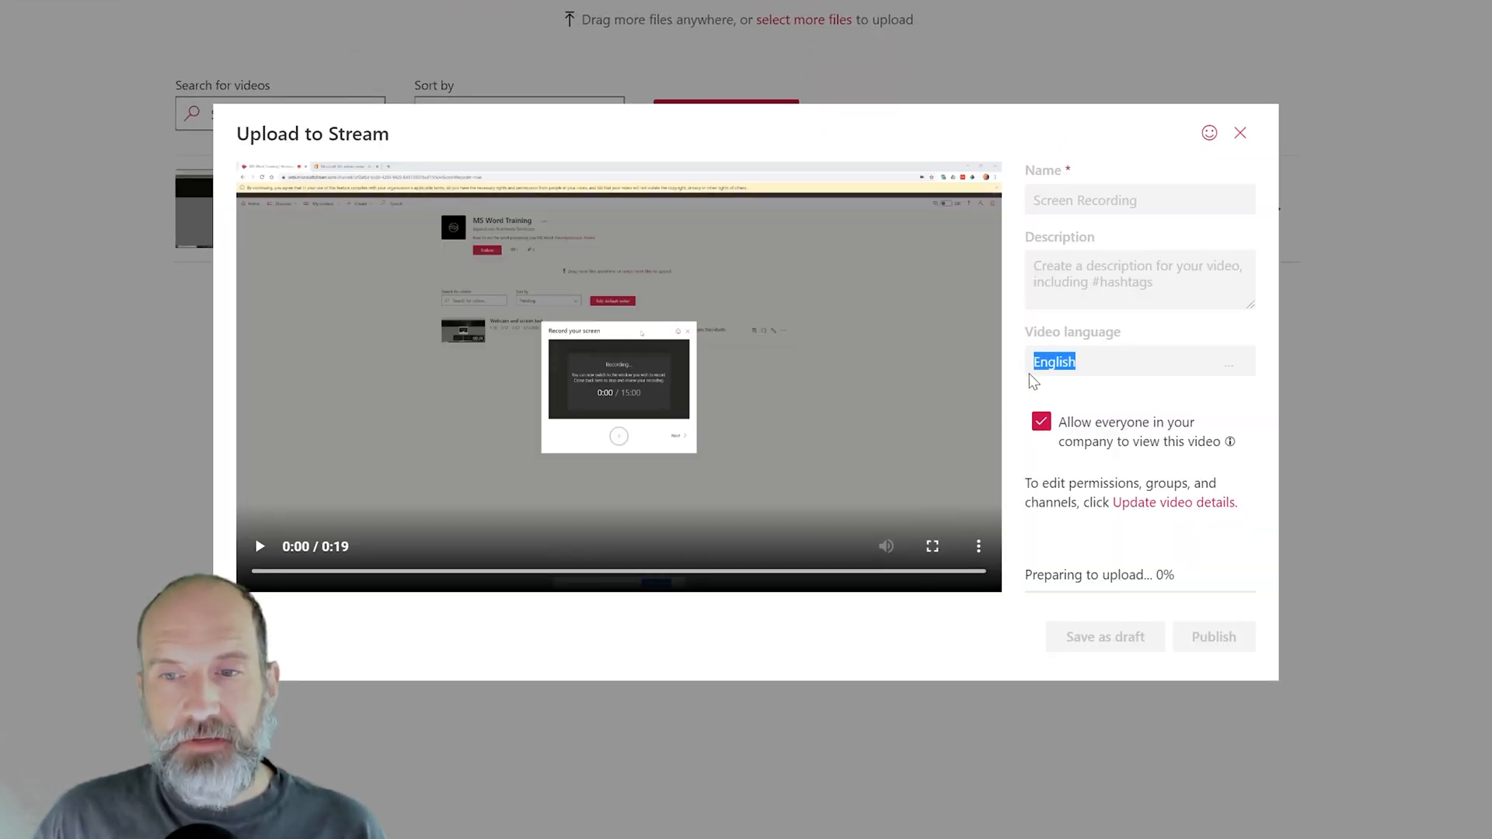
left_click(1070, 201)
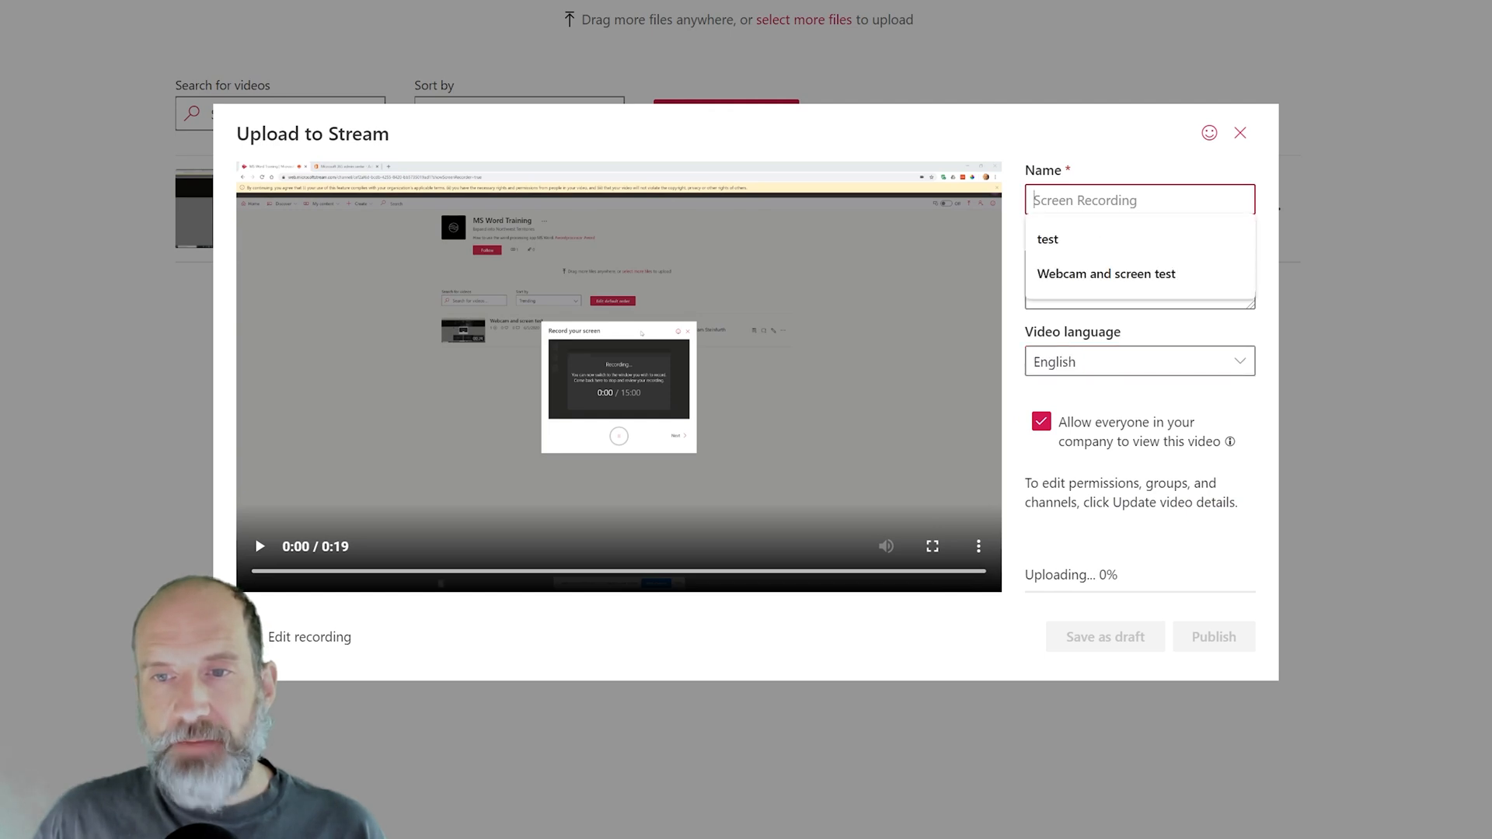
left_click(1061, 239)
left_click(1071, 272)
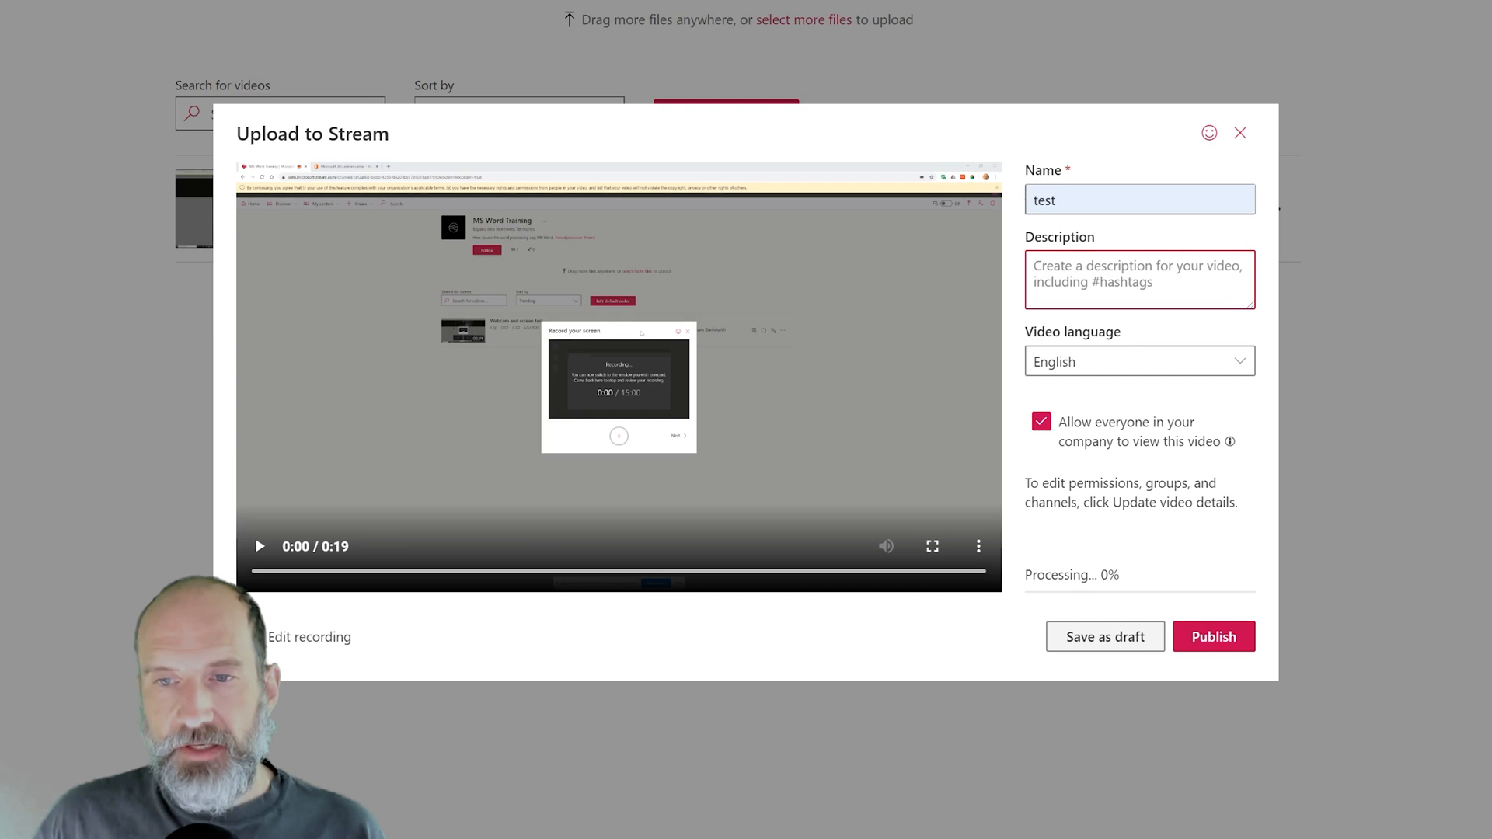
Publish the test recording with company-wide viewing allowed and go to the published video.
mouse_move(1041, 428)
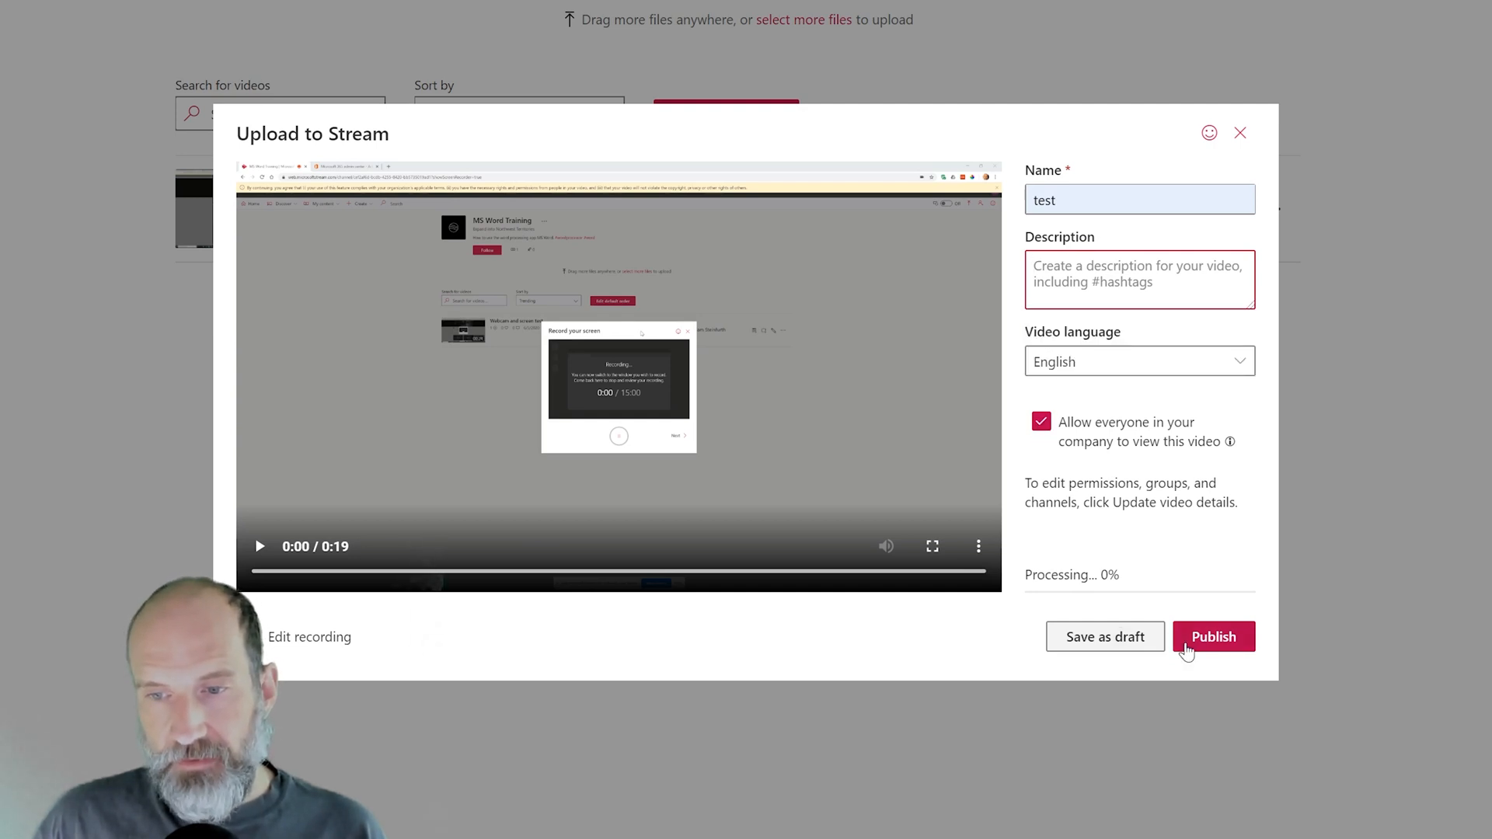
left_click(1191, 650)
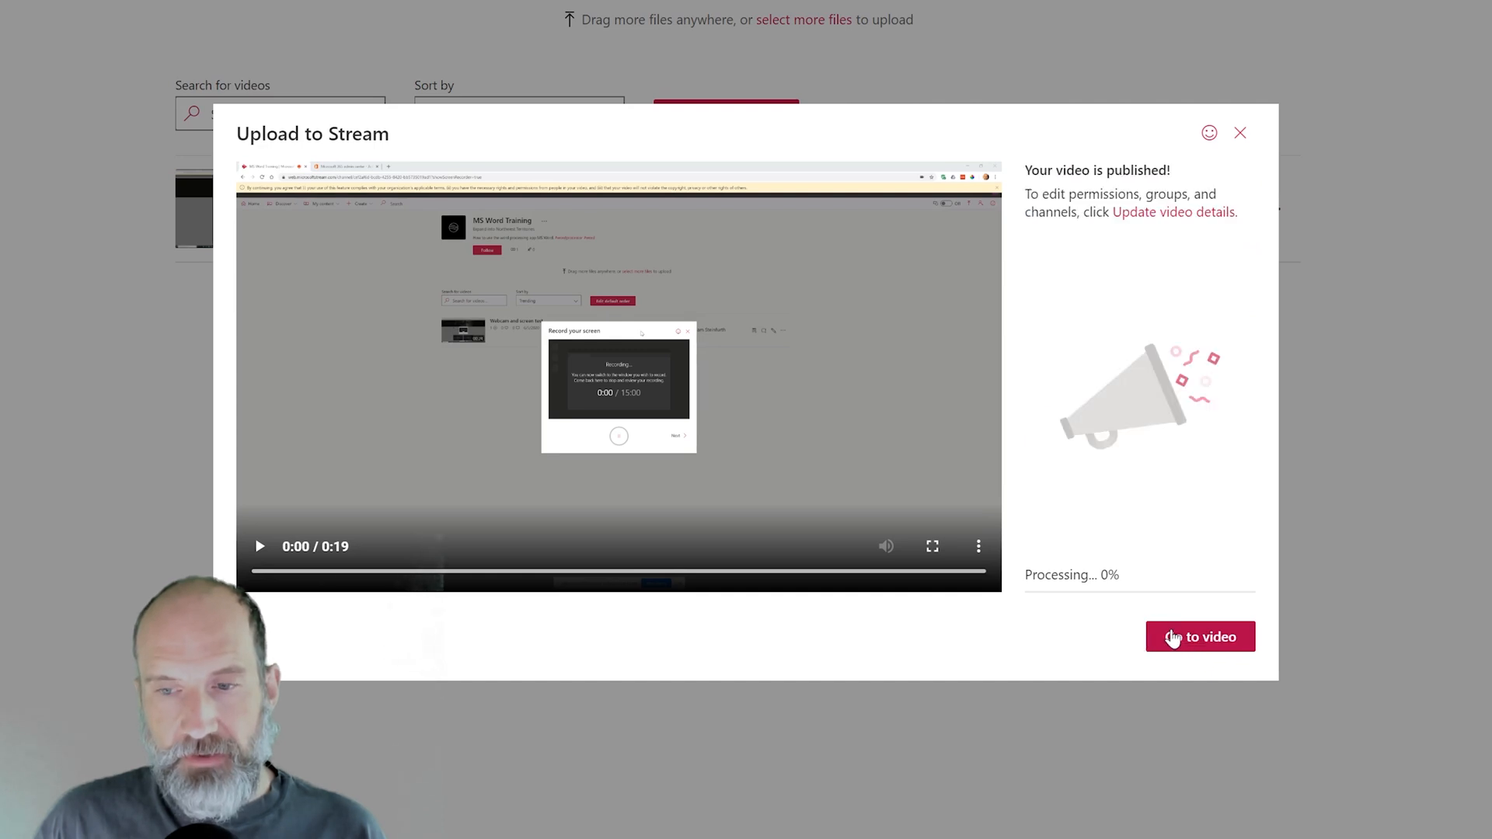
left_click(1159, 639)
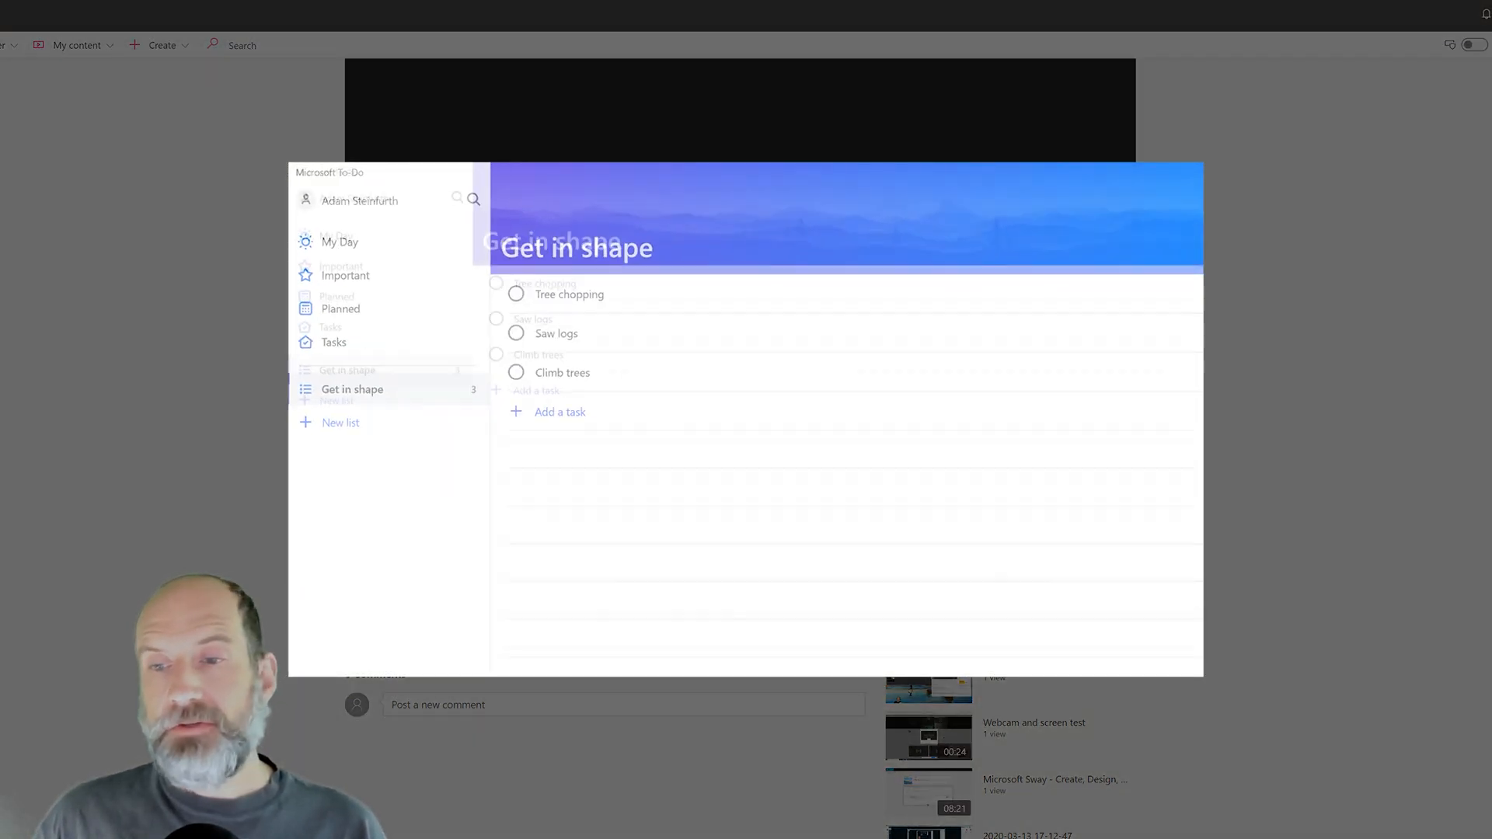
In Microsoft To-Do, change the Get in shape list's theme color to light blue.
left_click(1179, 237)
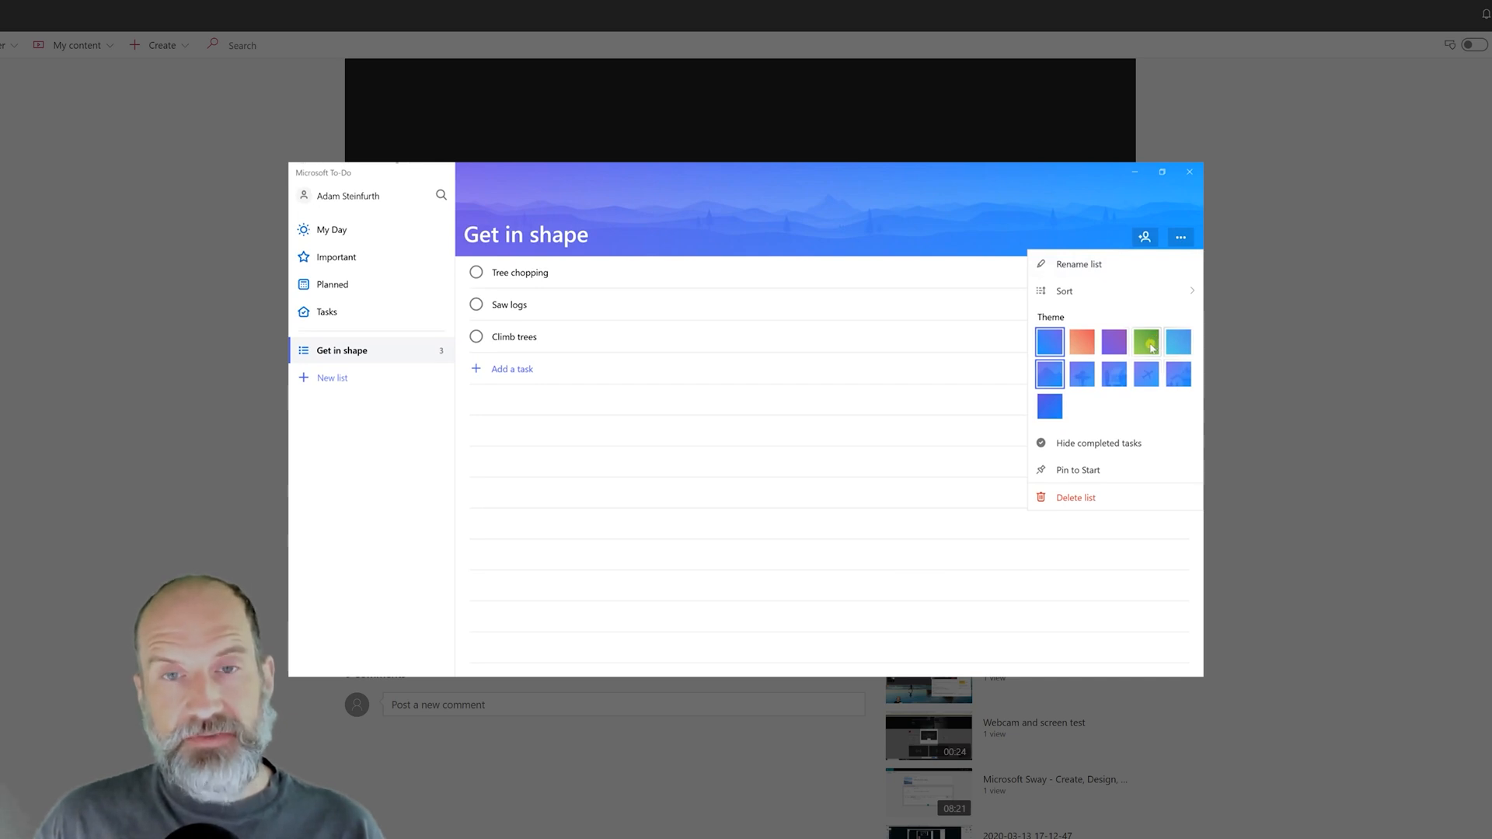
left_click(1178, 343)
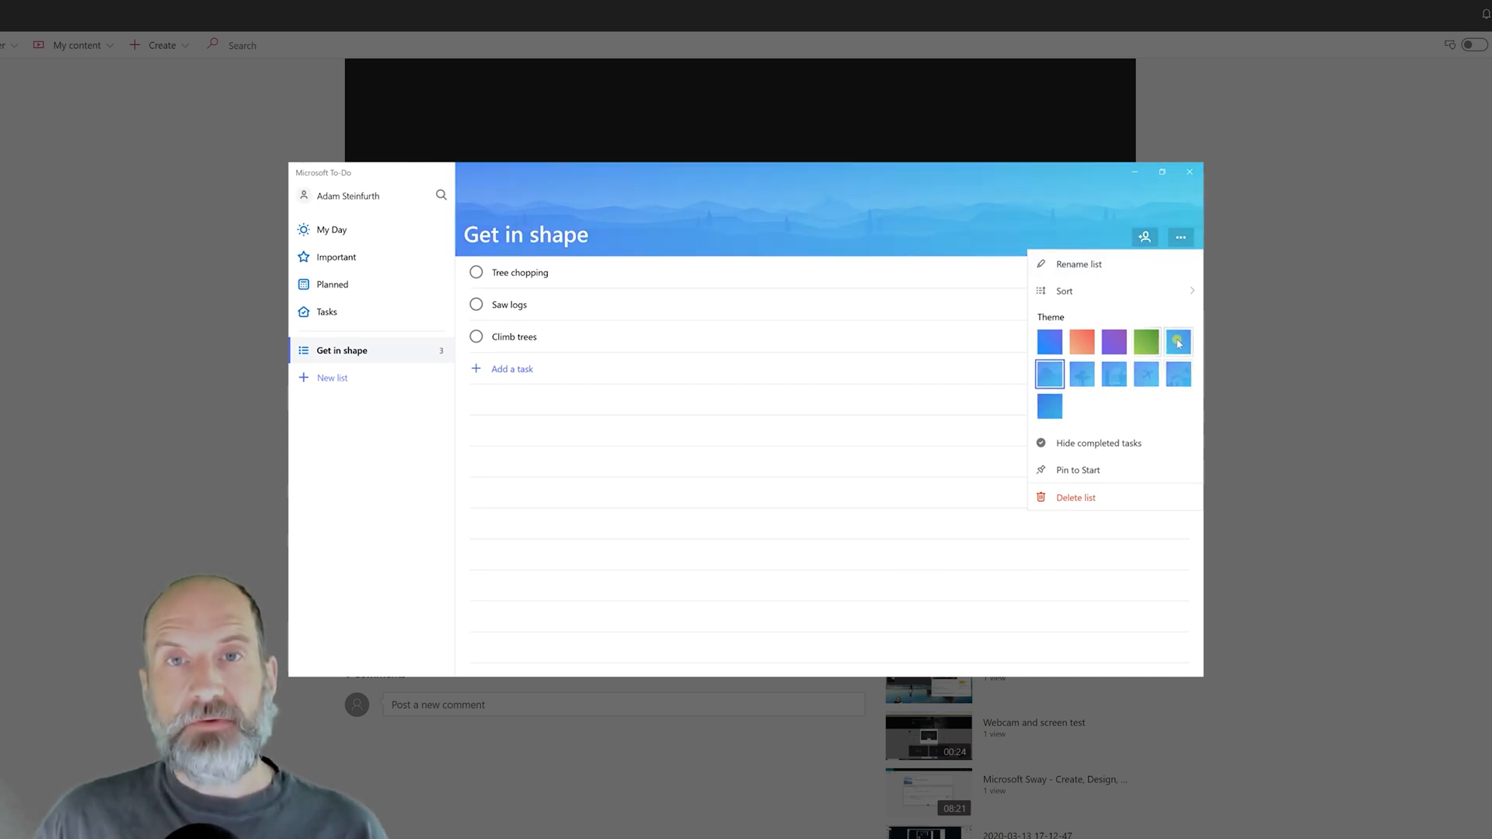